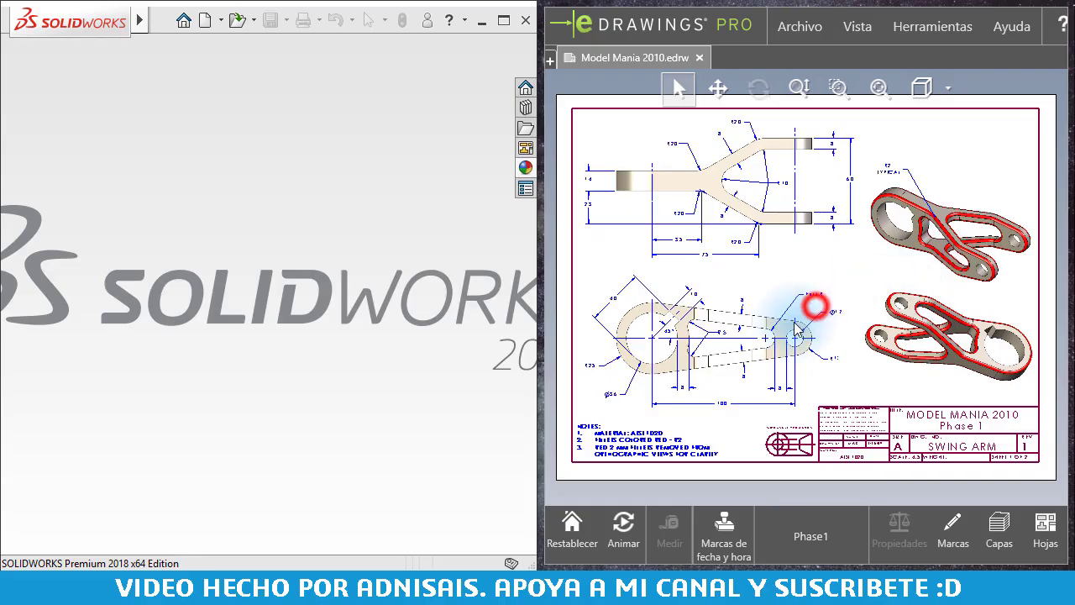
# Review the reference drawing's fork, 3-D views, notes and title block, then centre it on the arm view.
pyautogui.click(1046, 525)
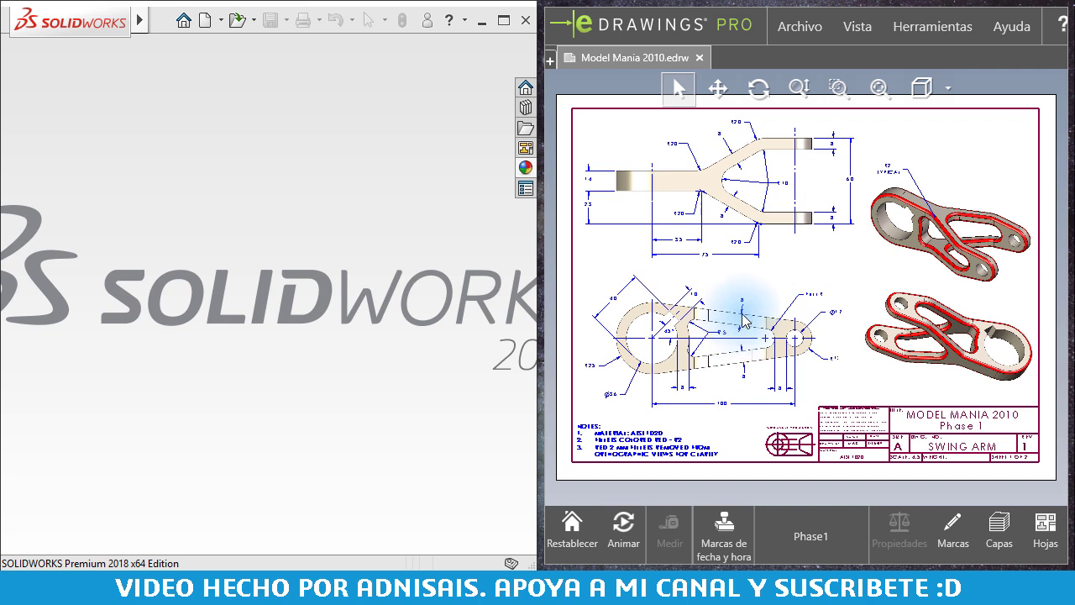
pyautogui.scroll(3, 743, 320)
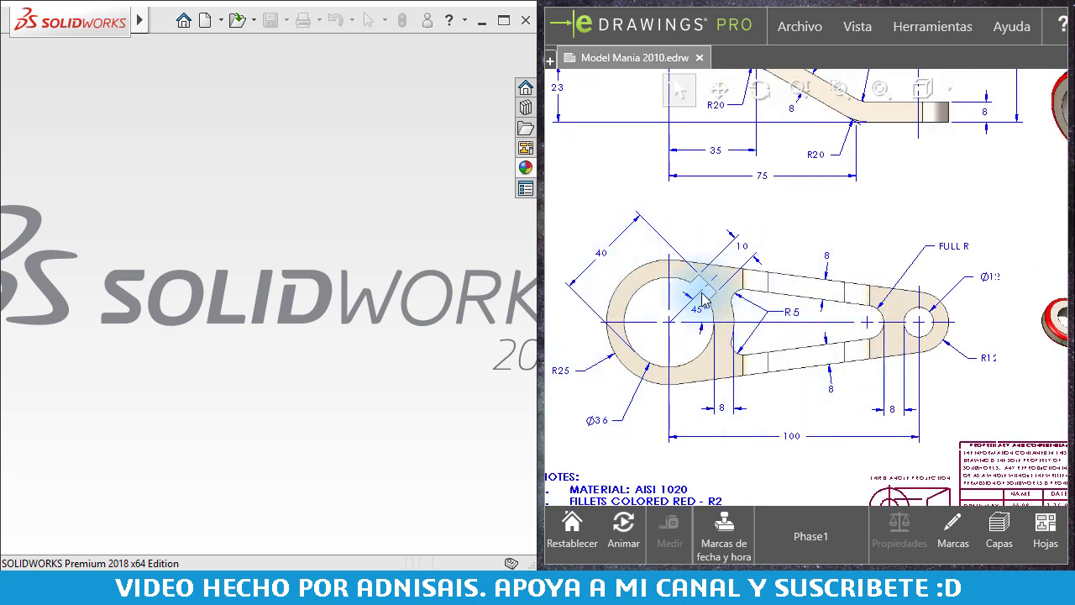
pyautogui.moveTo(825, 230); pyautogui.dragTo(873, 400)
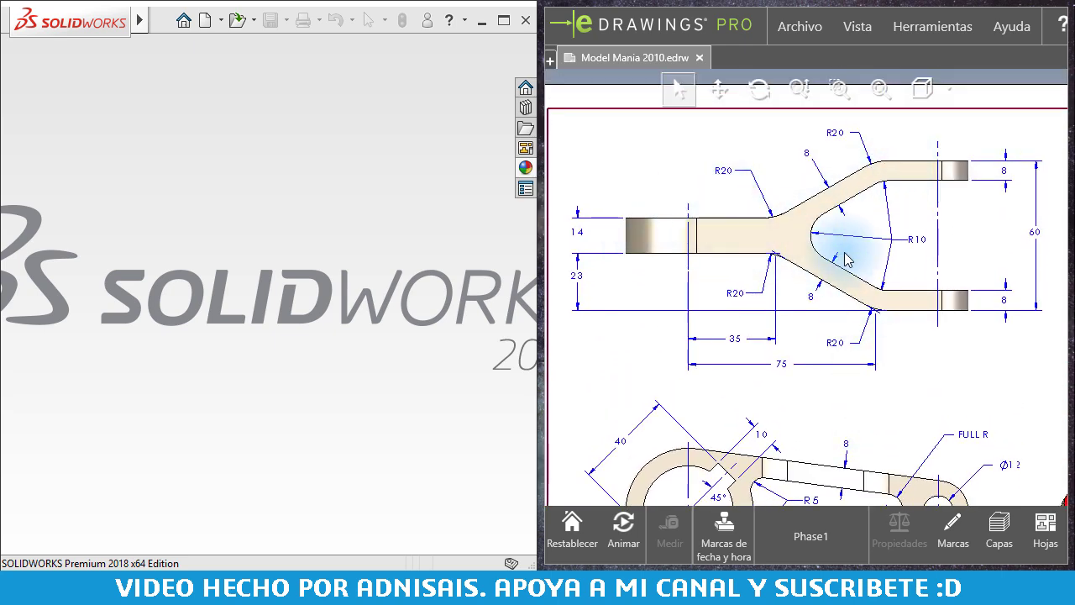
pyautogui.moveTo(846, 260); pyautogui.dragTo(836, 178)
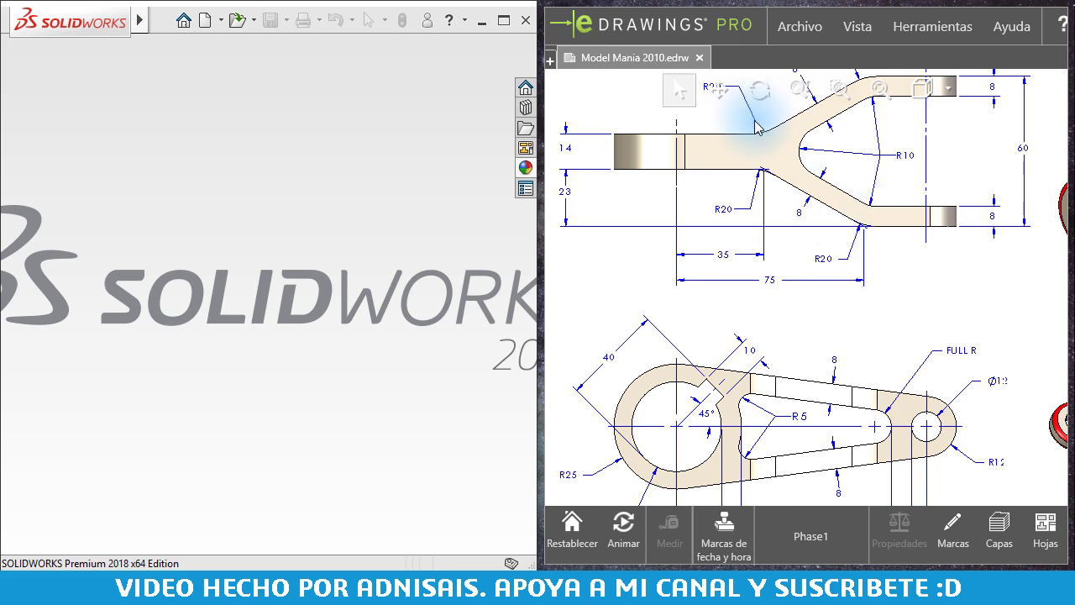
pyautogui.moveTo(869, 207); pyautogui.dragTo(689, 185)
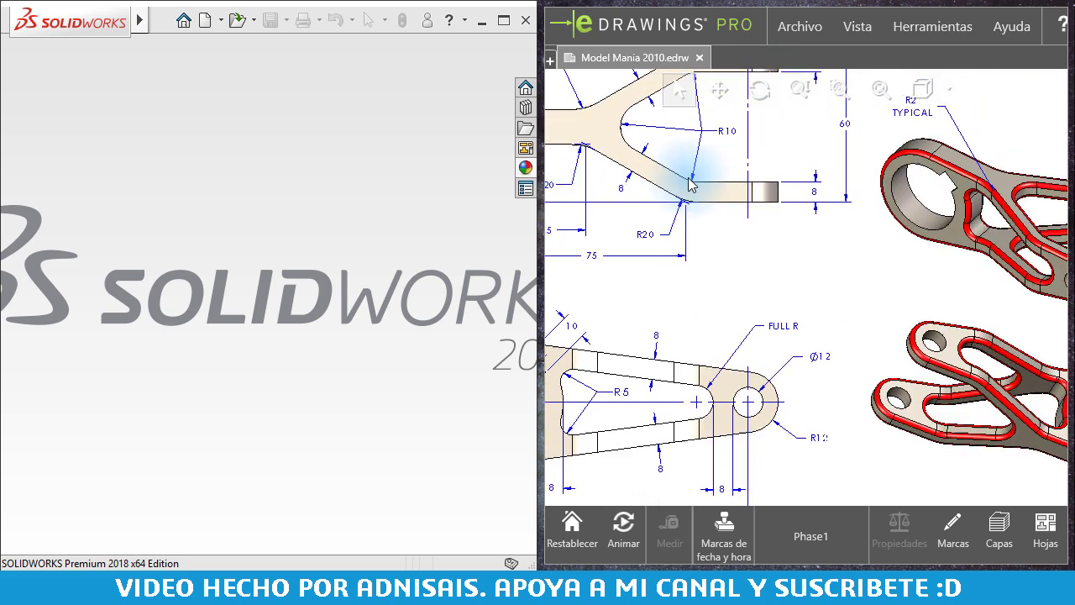
pyautogui.moveTo(784, 249)
pyautogui.mouseDown()
pyautogui.moveTo(941, 293)
pyautogui.moveTo(770, 197)
pyautogui.moveTo(792, 204)
pyautogui.mouseUp()
pyautogui.scroll(-5, 817, 237)
pyautogui.scroll(3, 756, 231)
pyautogui.scroll(2, 731, 258)
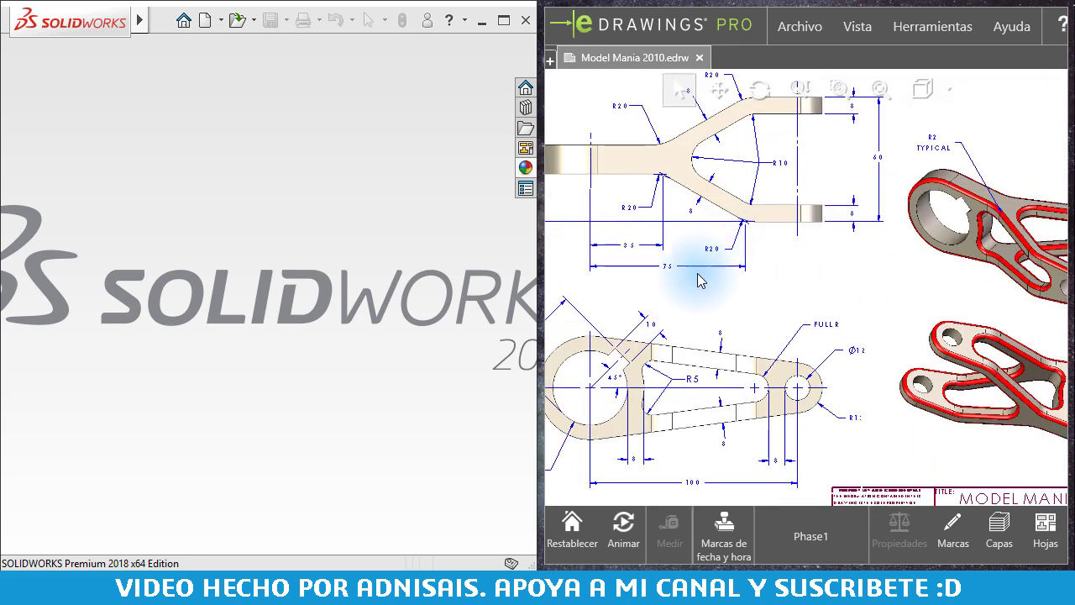
pyautogui.moveTo(667, 290); pyautogui.dragTo(734, 218)
pyautogui.scroll(2, 702, 338)
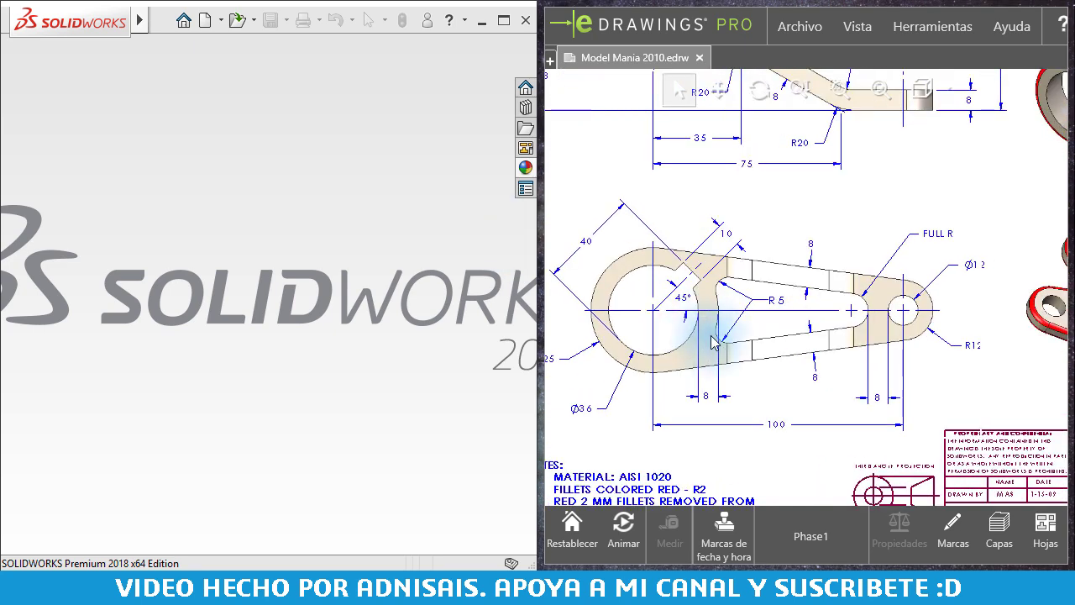
pyautogui.moveTo(720, 329); pyautogui.dragTo(763, 330)
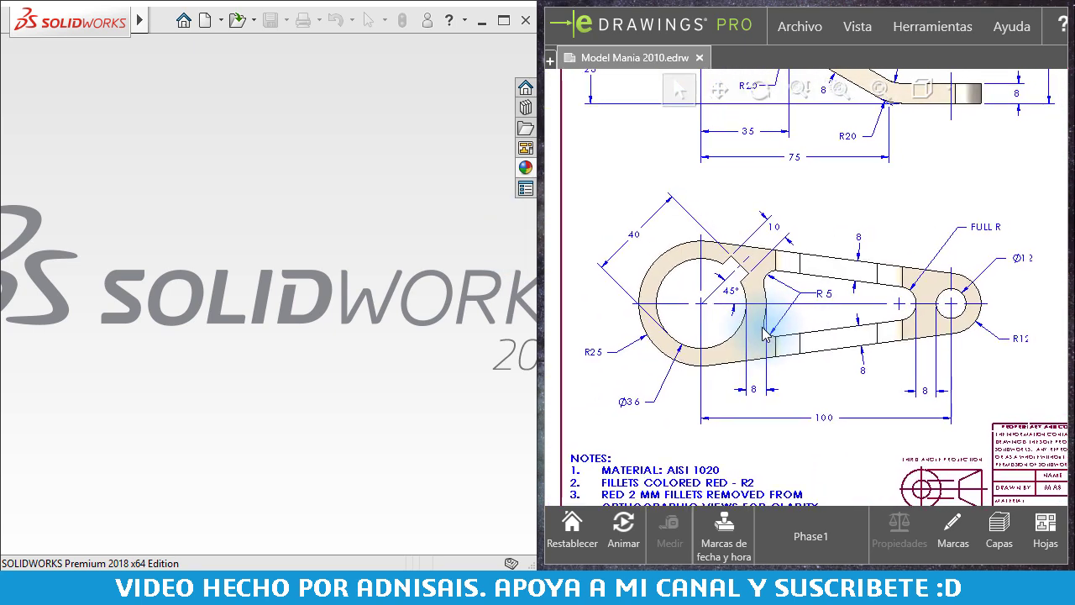
# Create a new part from the Model mania template and select the Alzado plane for sketching.
pyautogui.click(205, 20)
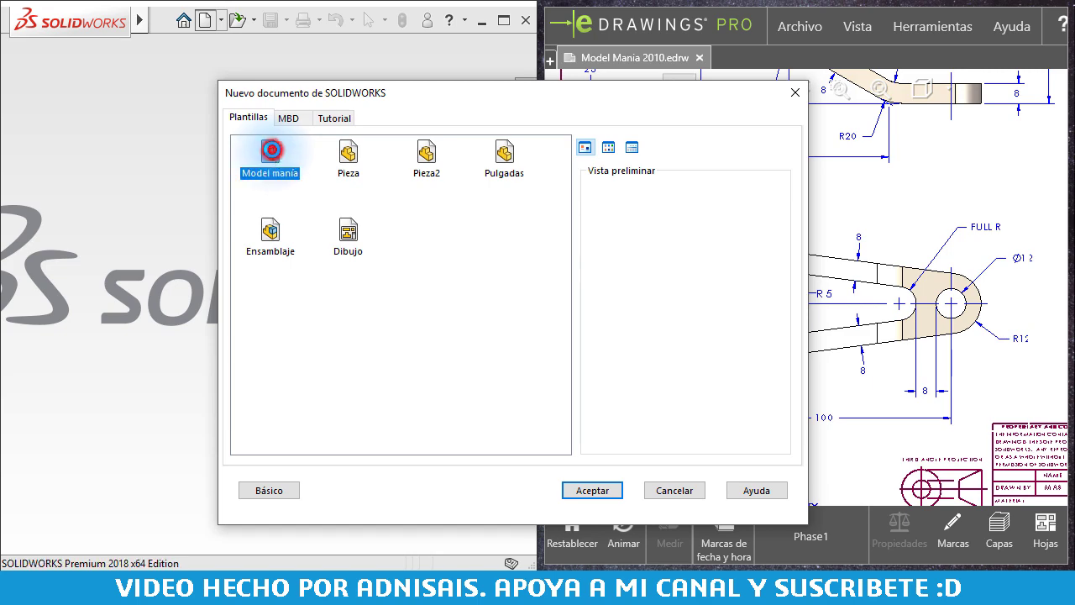
pyautogui.doubleClick(271, 150)
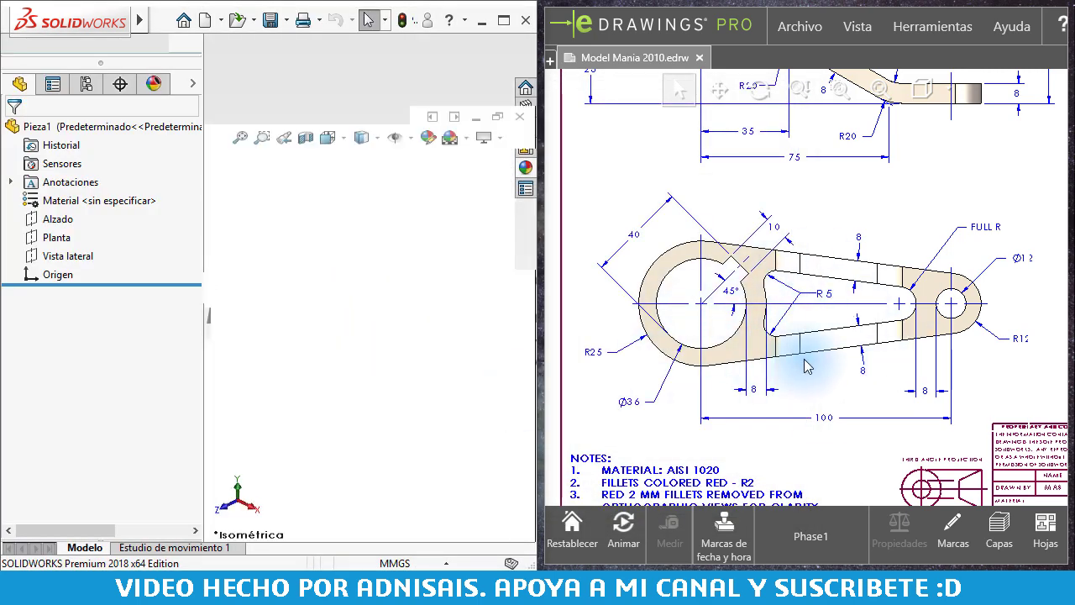
pyautogui.moveTo(805, 365); pyautogui.dragTo(793, 318, button='middle')
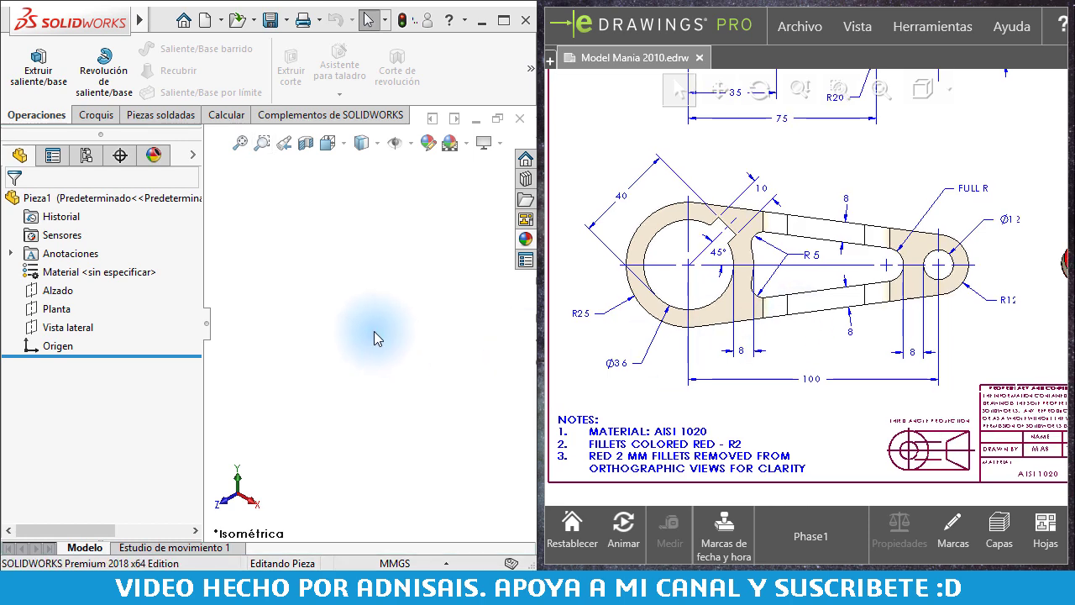
pyautogui.click(376, 338)
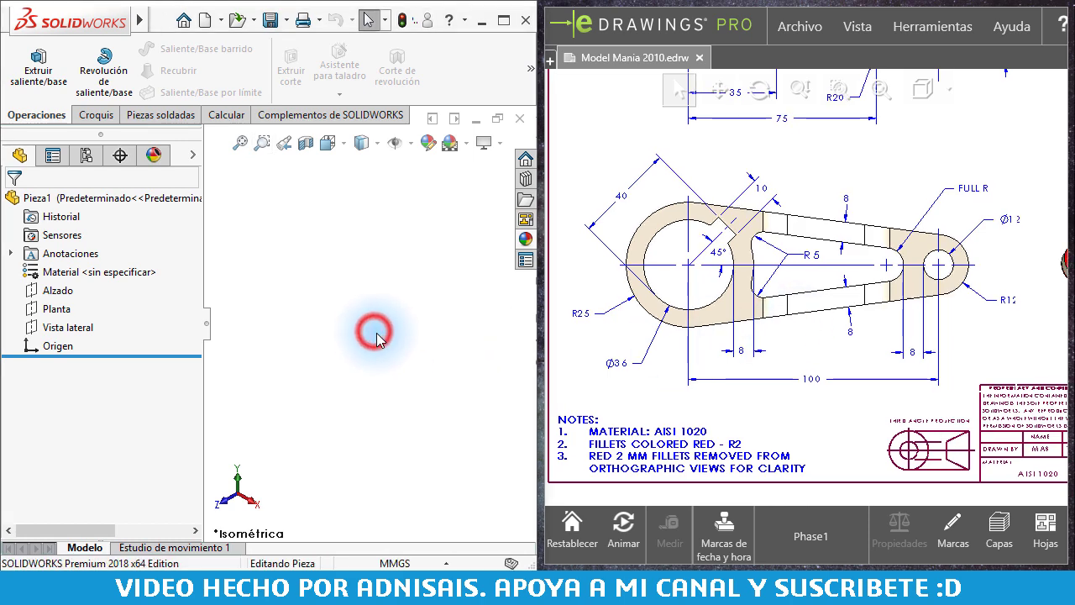
pyautogui.click(56, 293)
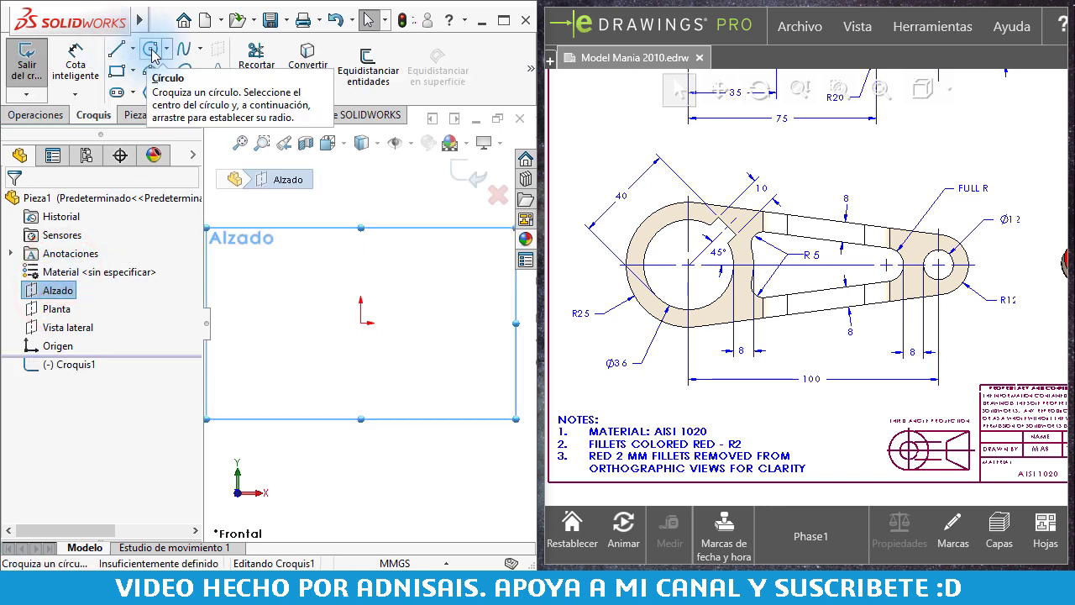
# Draw a circle centred on the origin and a smaller circle to its right.
pyautogui.click(151, 50)
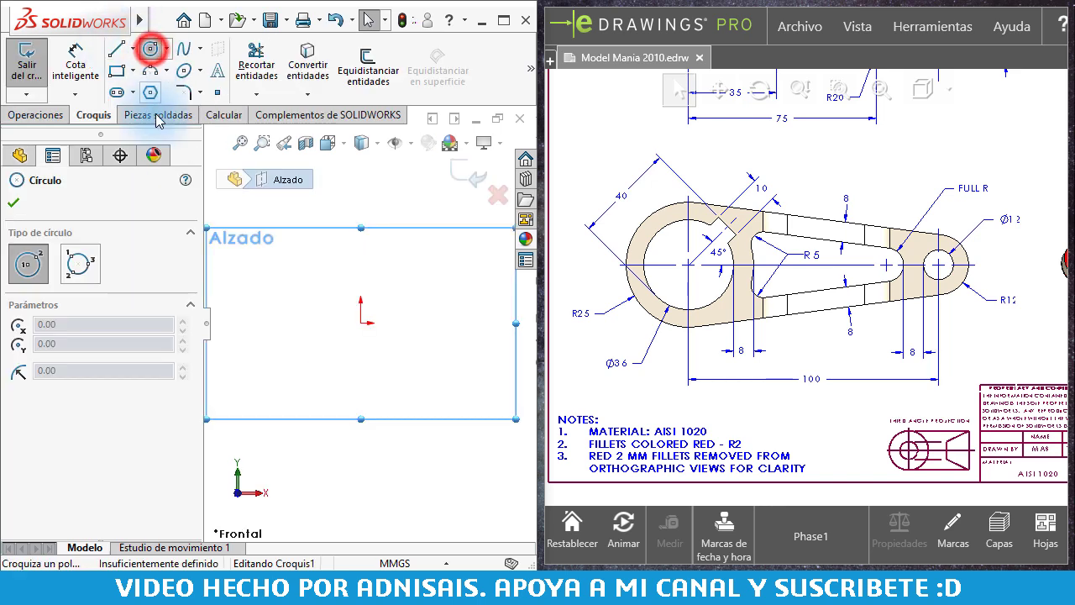
pyautogui.click(361, 323)
pyautogui.click(422, 292)
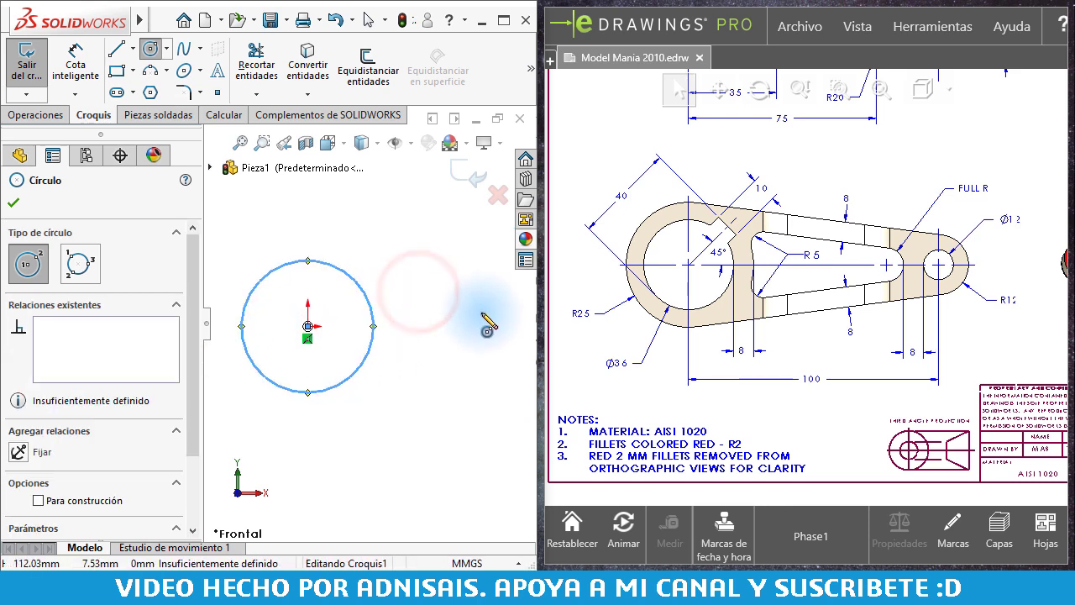
pyautogui.scroll(2, 479, 315)
pyautogui.click(492, 324)
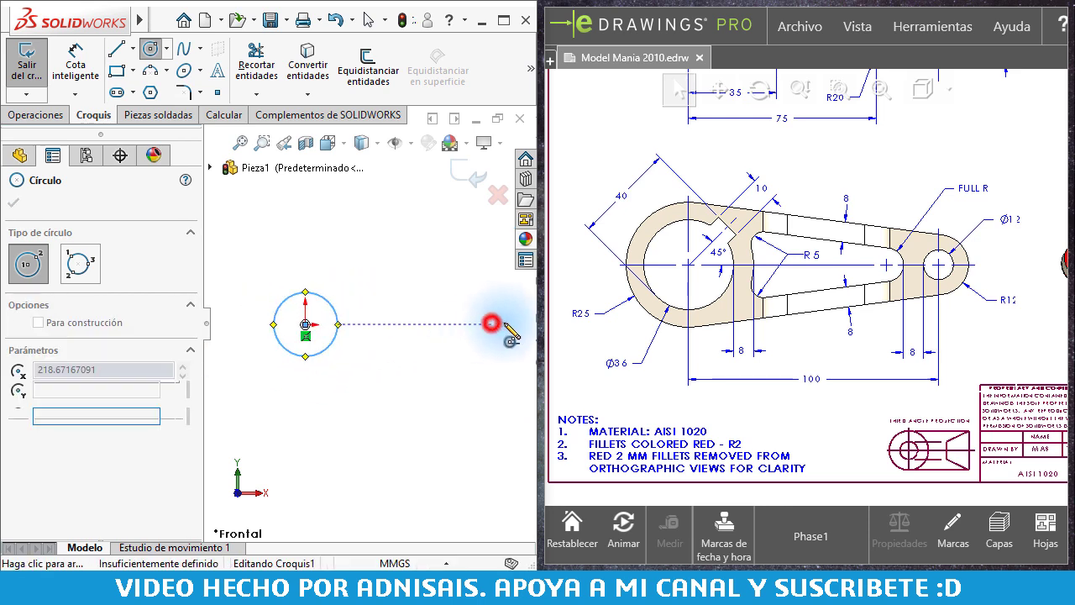
pyautogui.click(509, 317)
pyautogui.press('Escape')
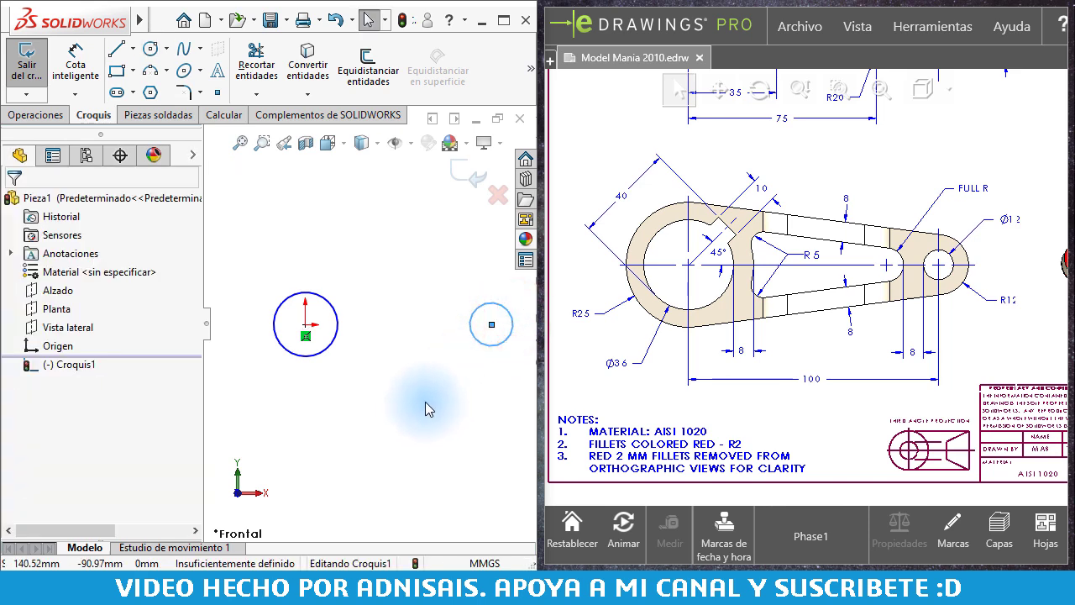
# Fully define the sketch and set the distance between the circle centres to 100 mm.
pyautogui.rightClick(424, 348)
pyautogui.click(504, 466)
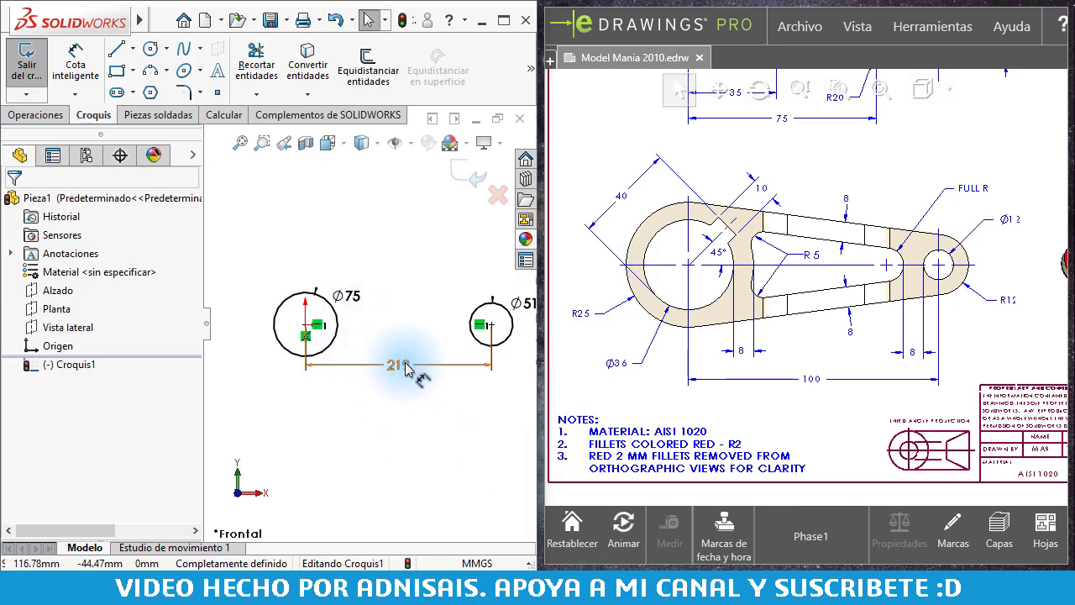
pyautogui.doubleClick(405, 363)
pyautogui.write('100')
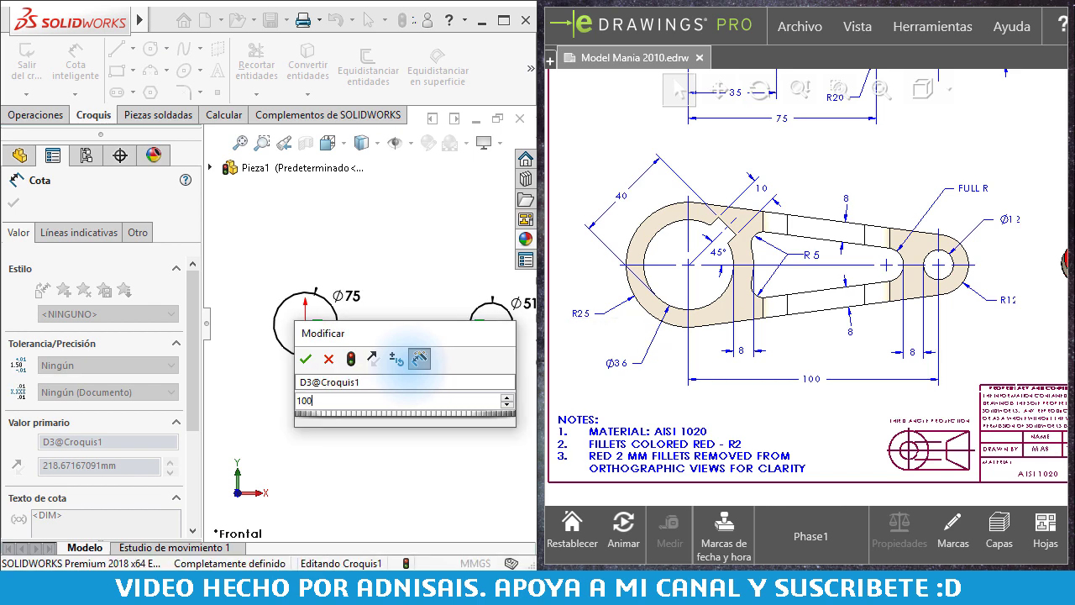
pyautogui.press('Return')
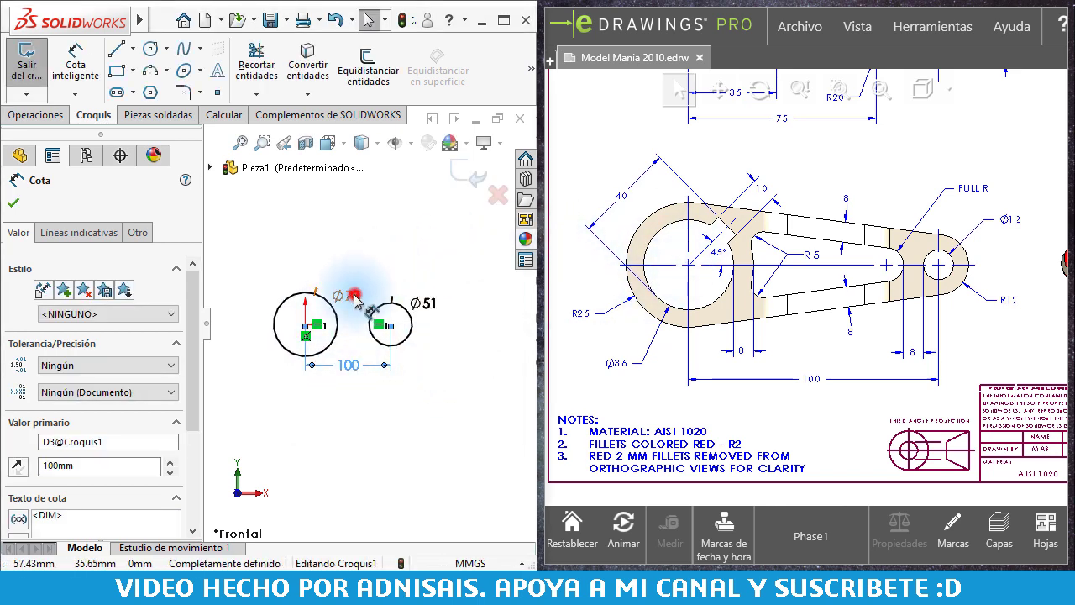
# Set the large circle's diameter to 36 mm and the small circle's to 12 mm.
pyautogui.doubleClick(354, 297)
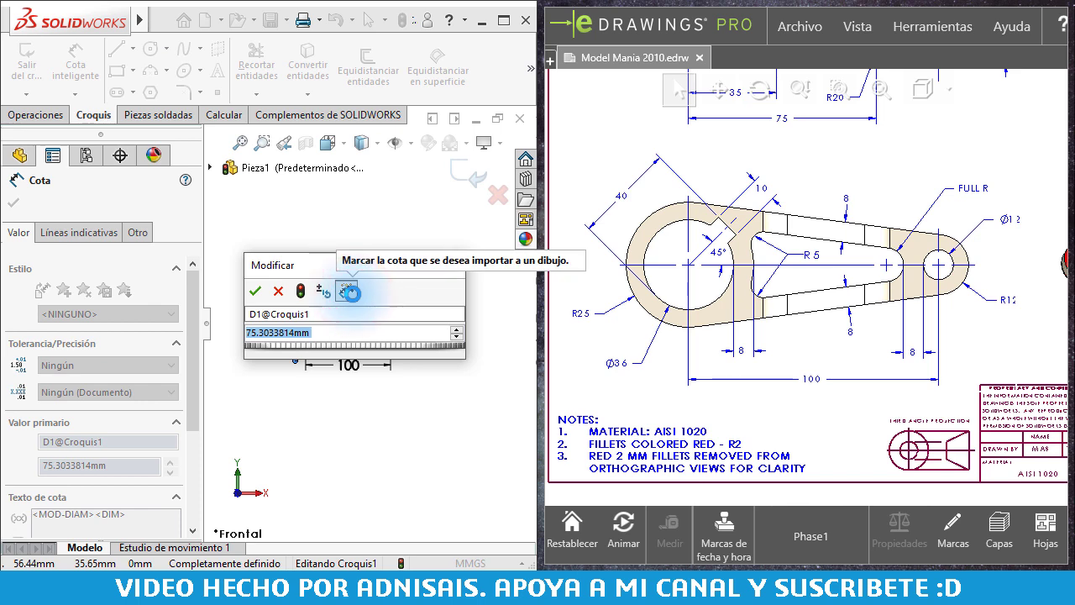
pyautogui.write('36')
pyautogui.press('Return')
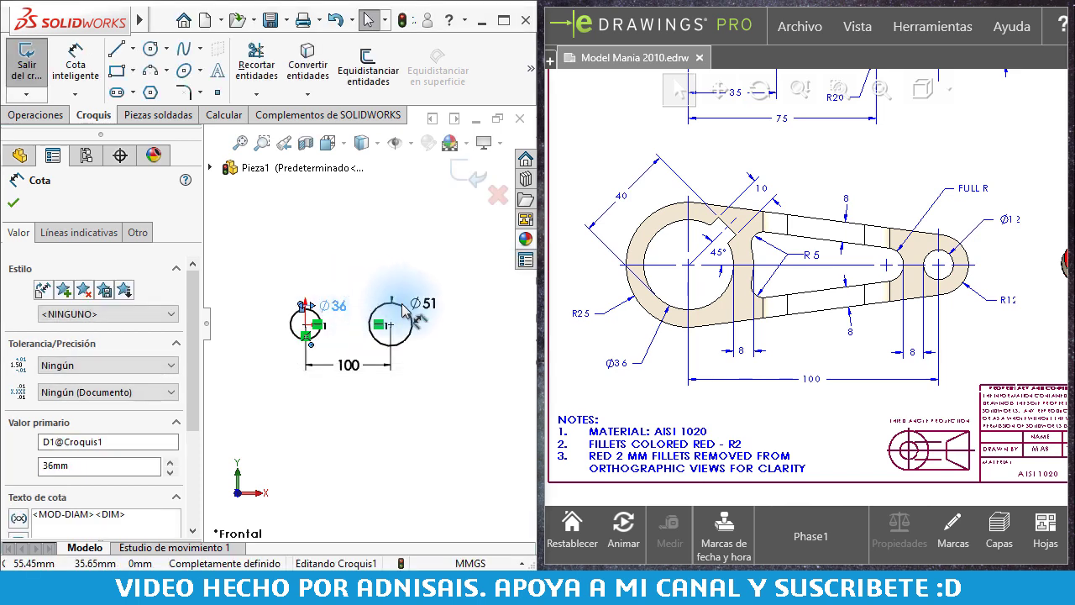
pyautogui.click(417, 300)
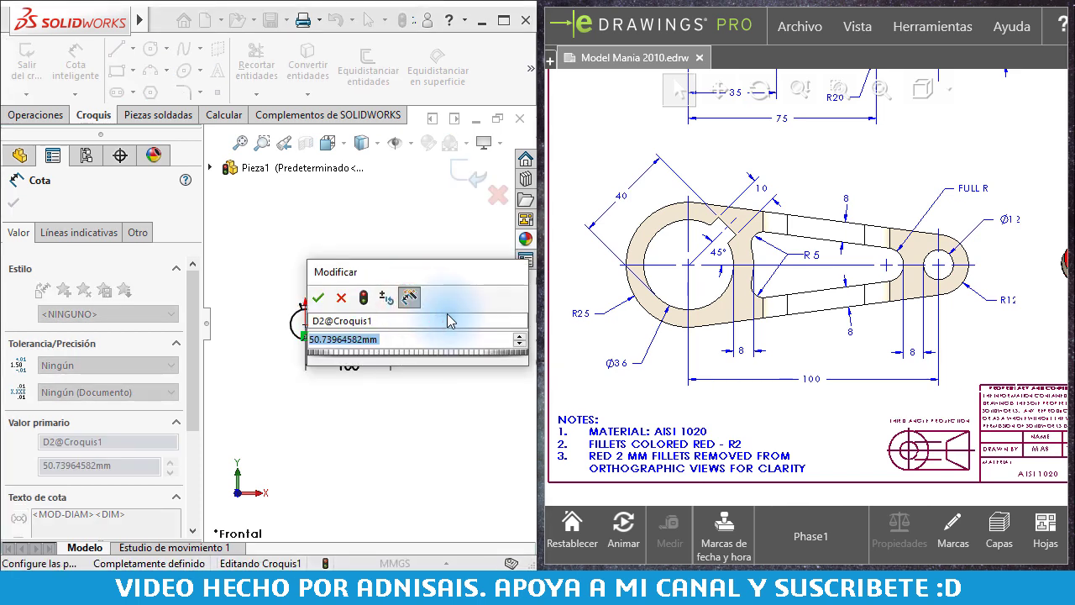
pyautogui.write('12')
pyautogui.press('Return')
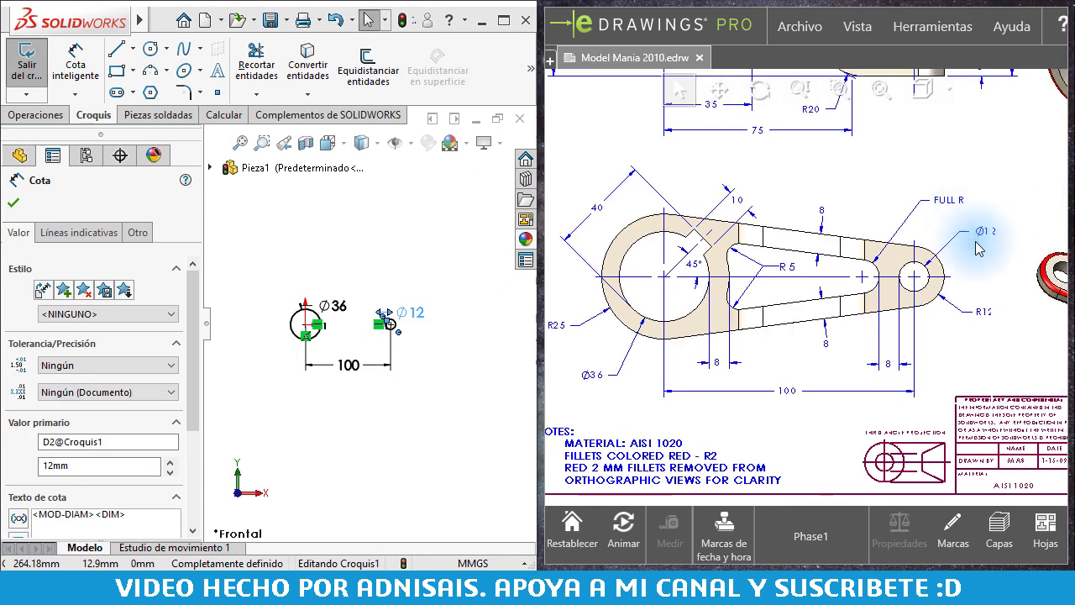
pyautogui.scroll(2, 976, 246)
pyautogui.scroll(3, 969, 250)
pyautogui.scroll(2, 924, 253)
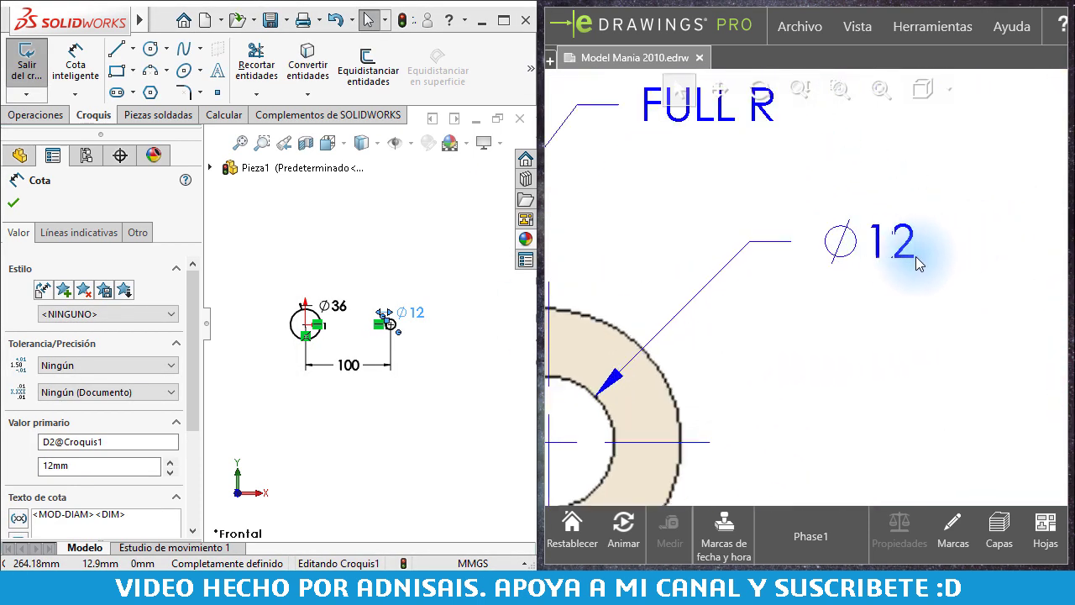
pyautogui.scroll(-1, 821, 263)
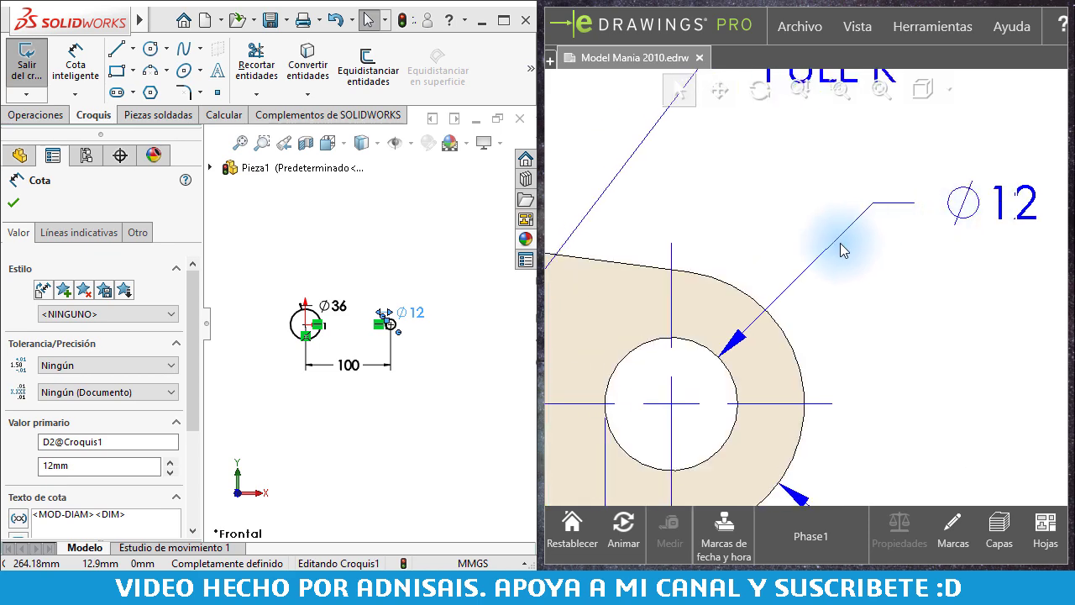
pyautogui.scroll(-2, 835, 236)
pyautogui.scroll(-2, 777, 245)
pyautogui.scroll(-1, 955, 228)
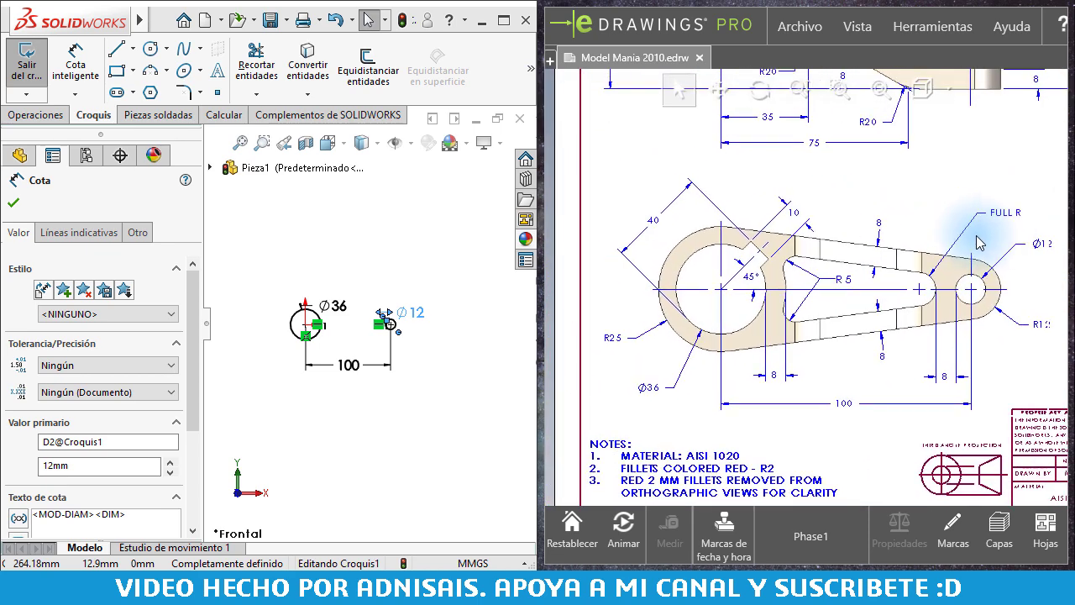
pyautogui.click(326, 246)
pyautogui.scroll(-2, 353, 338)
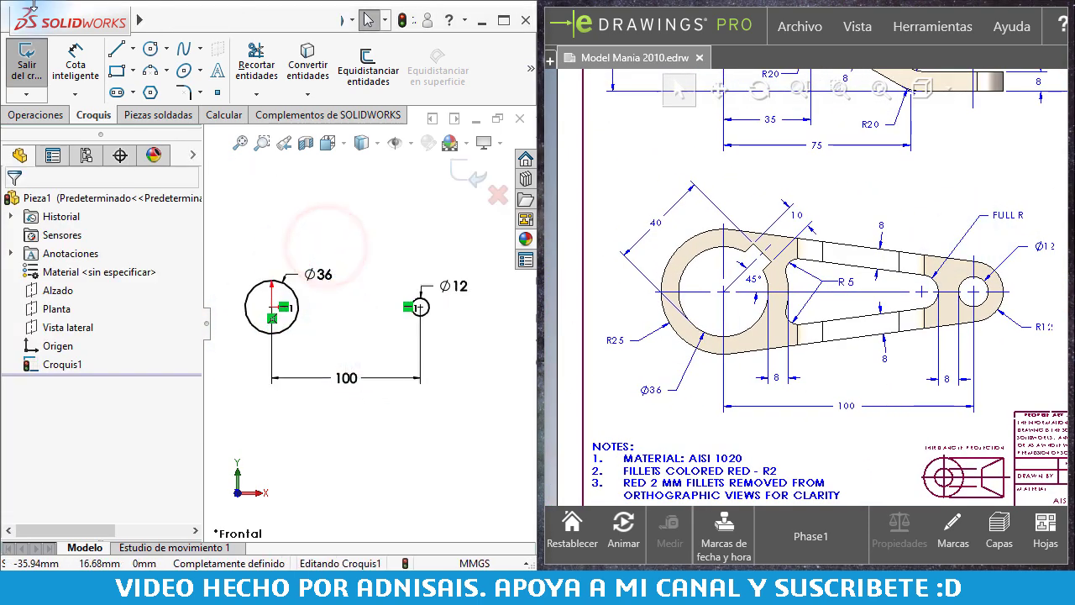
# Draw the top line, a tangent arc around Ø36, the bottom line, and a closing arc around Ø12.
pyautogui.click(115, 52)
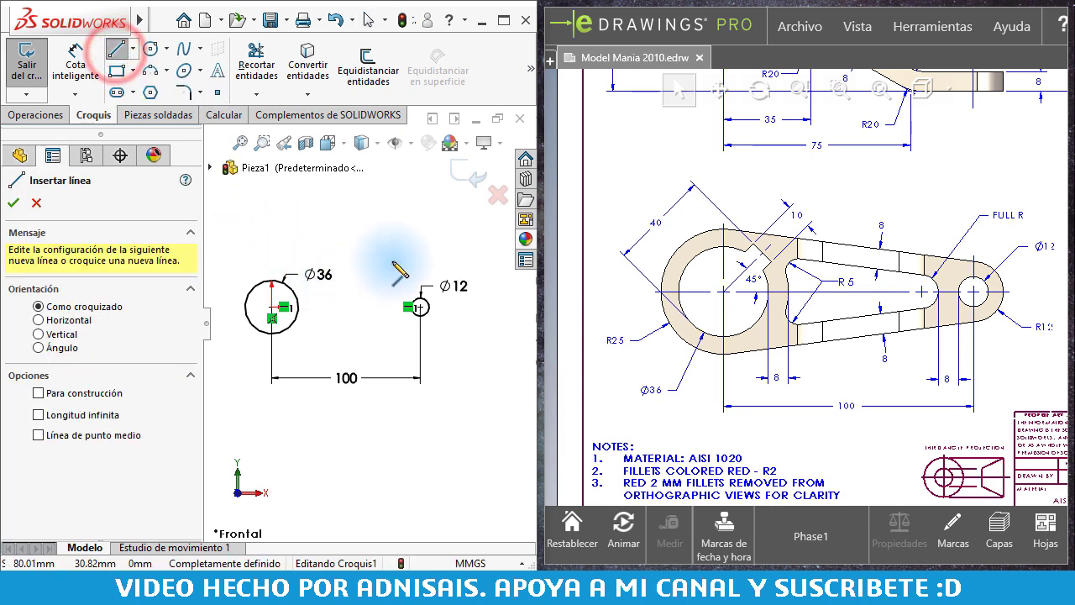
pyautogui.click(413, 262)
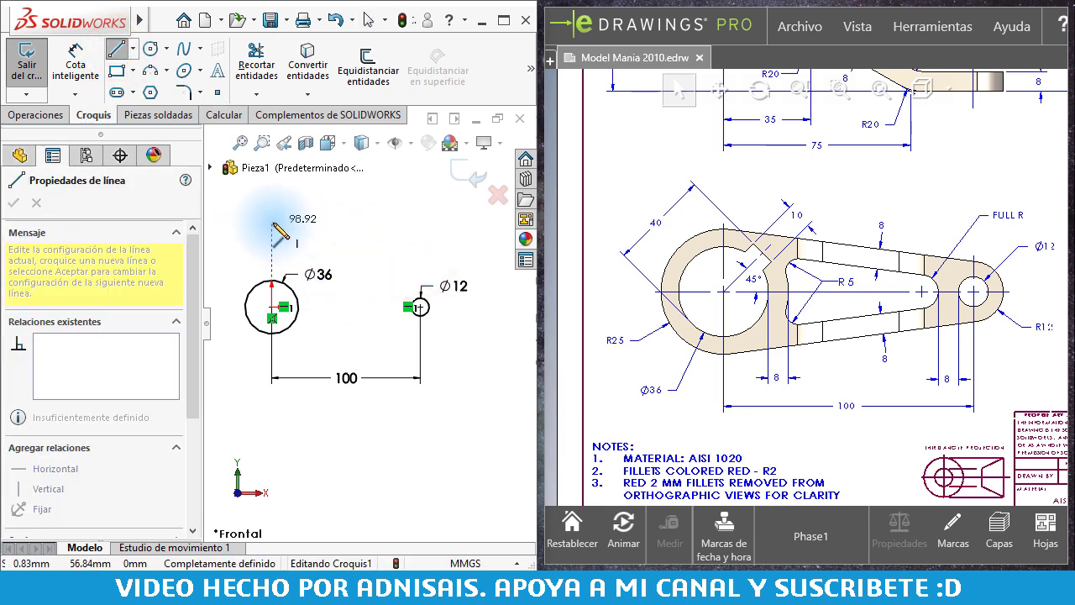
pyautogui.click(272, 223)
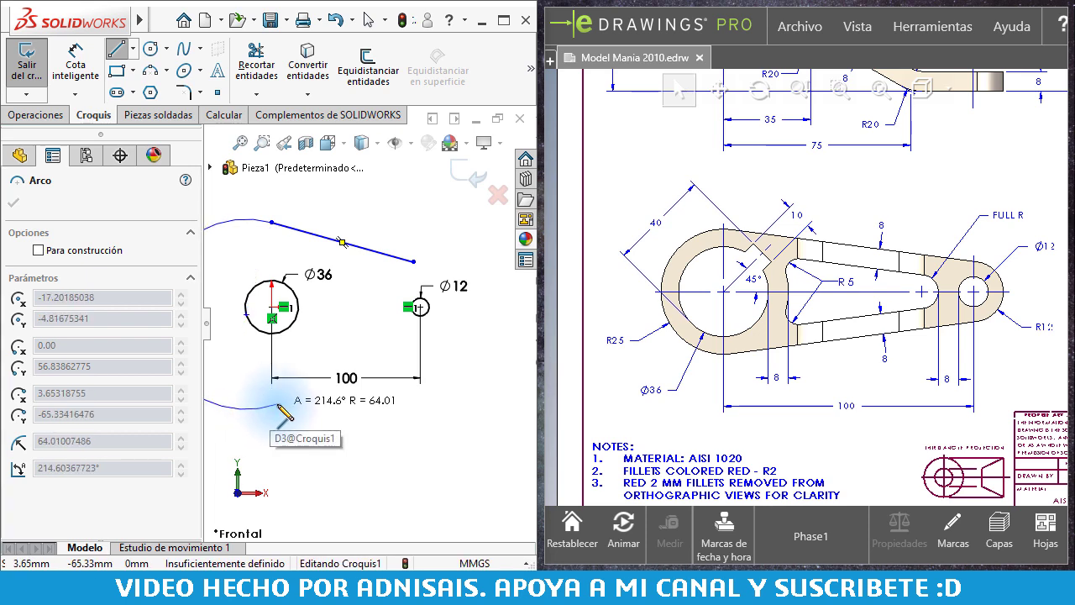
pyautogui.click(272, 410)
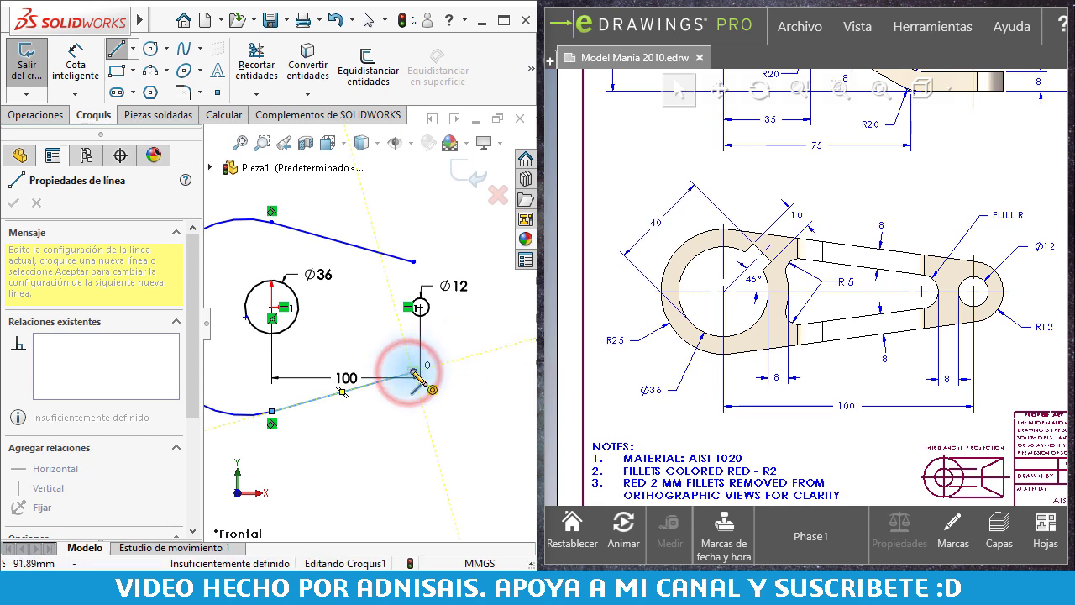
pyautogui.click(414, 371)
pyautogui.click(414, 262)
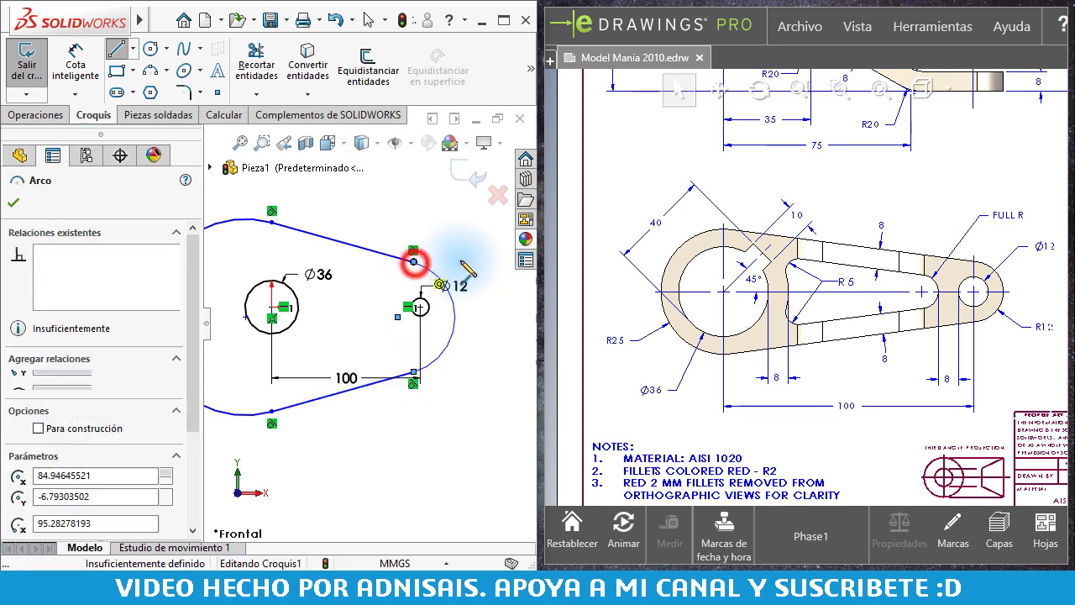
pyautogui.scroll(2, 361, 284)
pyautogui.scroll(-1, 269, 309)
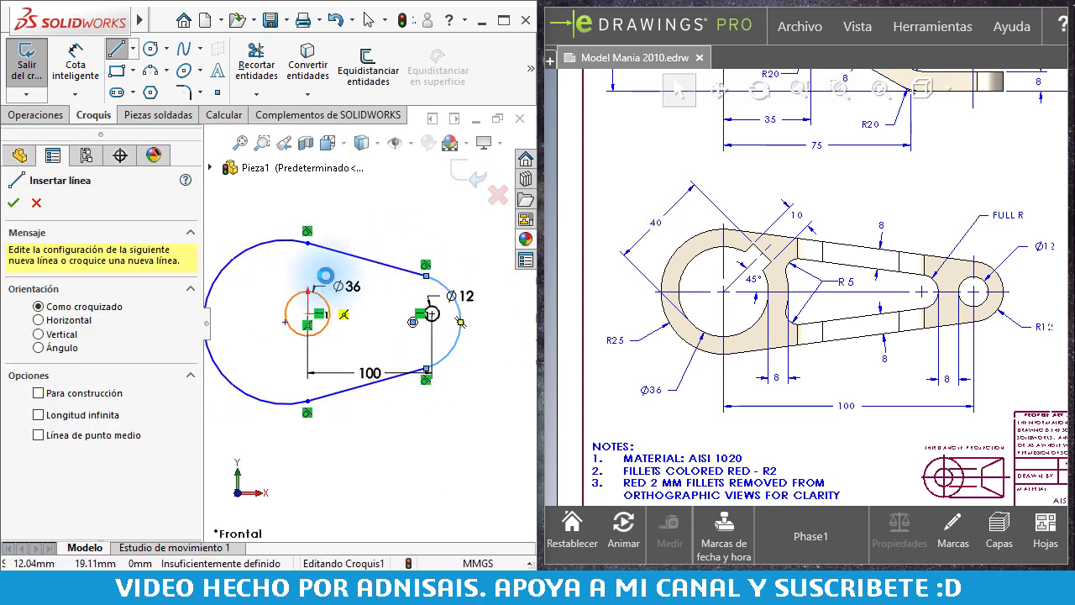
pyautogui.press('Escape')
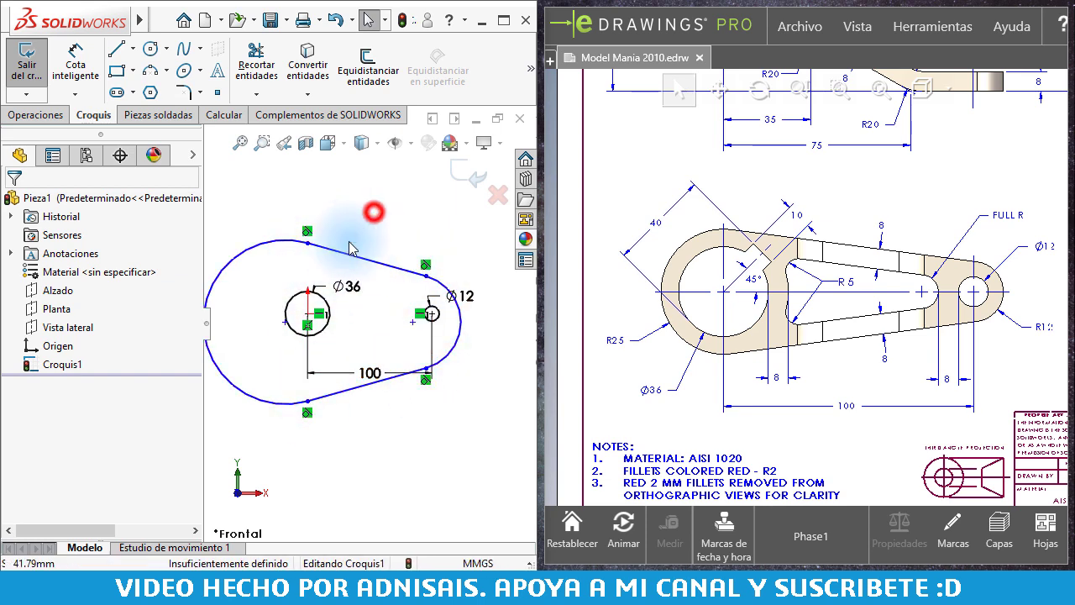
pyautogui.scroll(1, 372, 211)
# Dimension the left end arc to R25 and the right end arc to R12.
pyautogui.moveTo(370, 272); pyautogui.dragTo(372, 207, button='right')
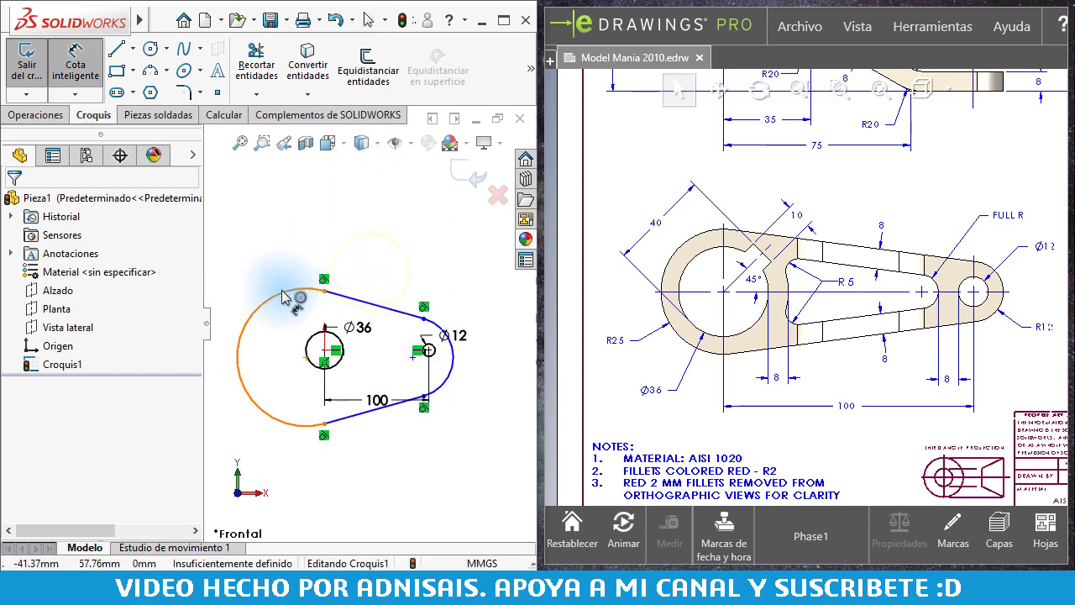
pyautogui.click(281, 292)
pyautogui.click(241, 236)
pyautogui.write('25')
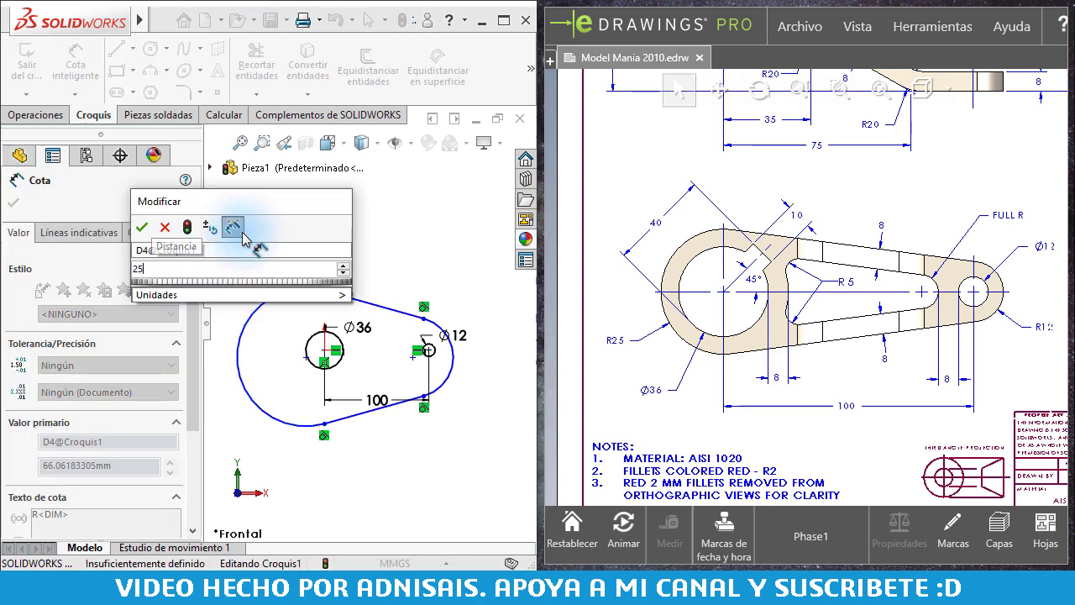
pyautogui.press('Return')
pyautogui.scroll(-2, 361, 420)
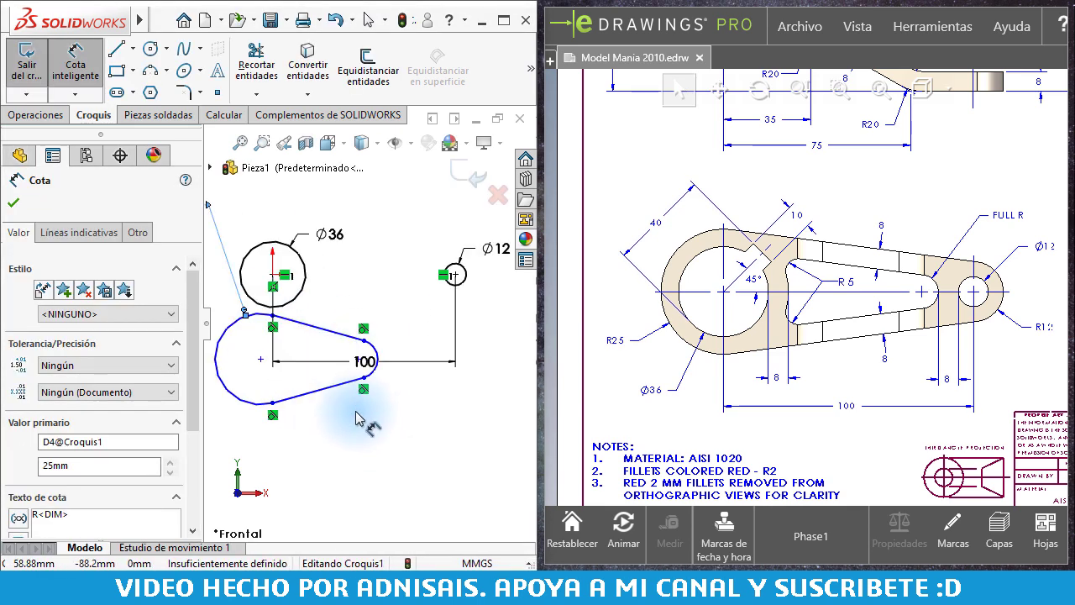
pyautogui.scroll(-2, 372, 345)
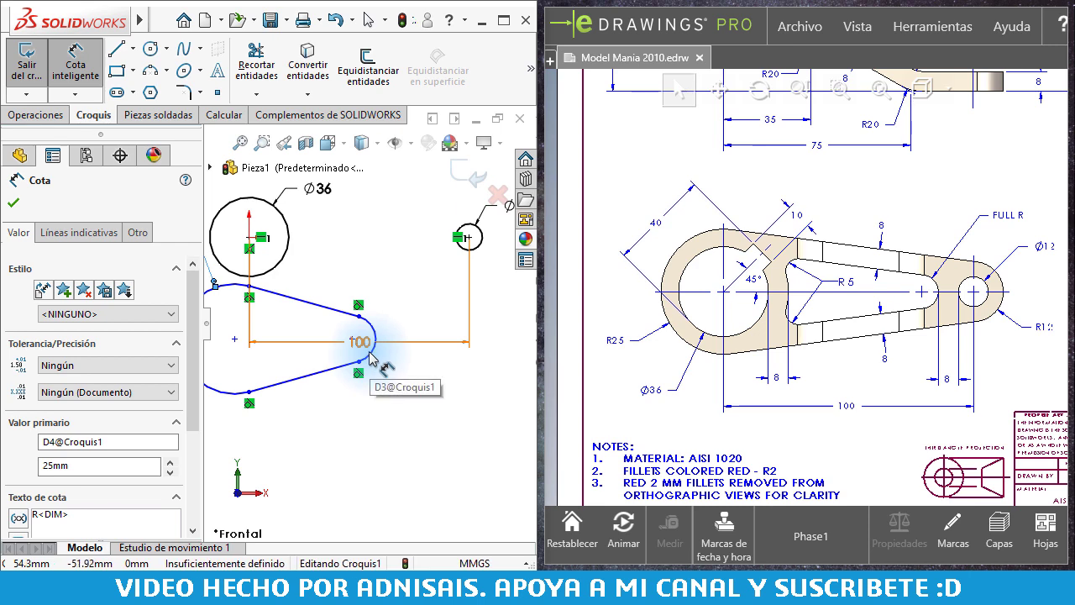
pyautogui.click(376, 357)
pyautogui.scroll(-2, 375, 361)
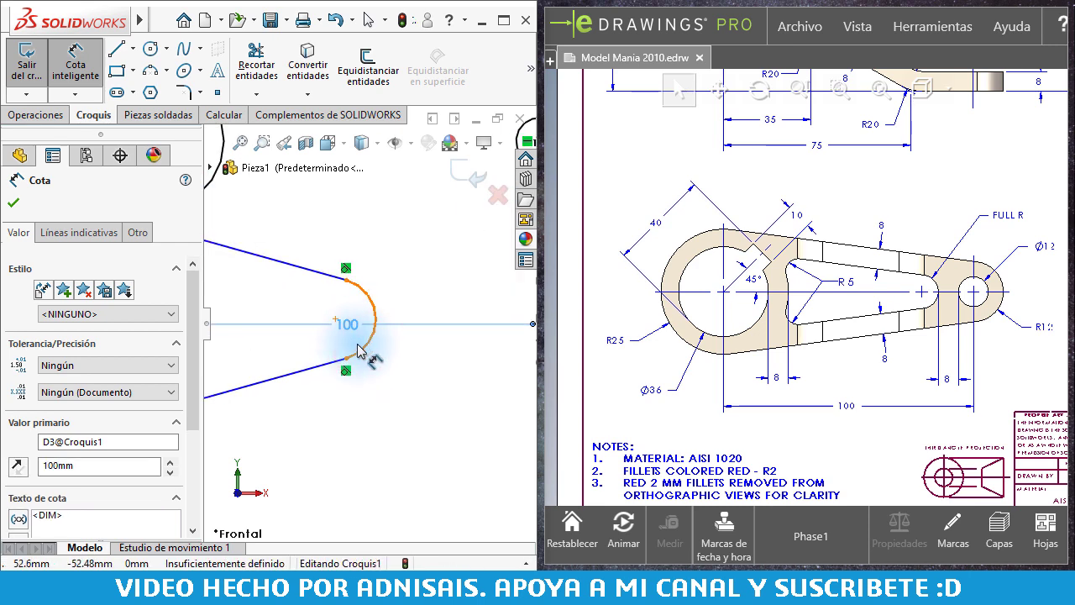
pyautogui.click(359, 350)
pyautogui.click(462, 425)
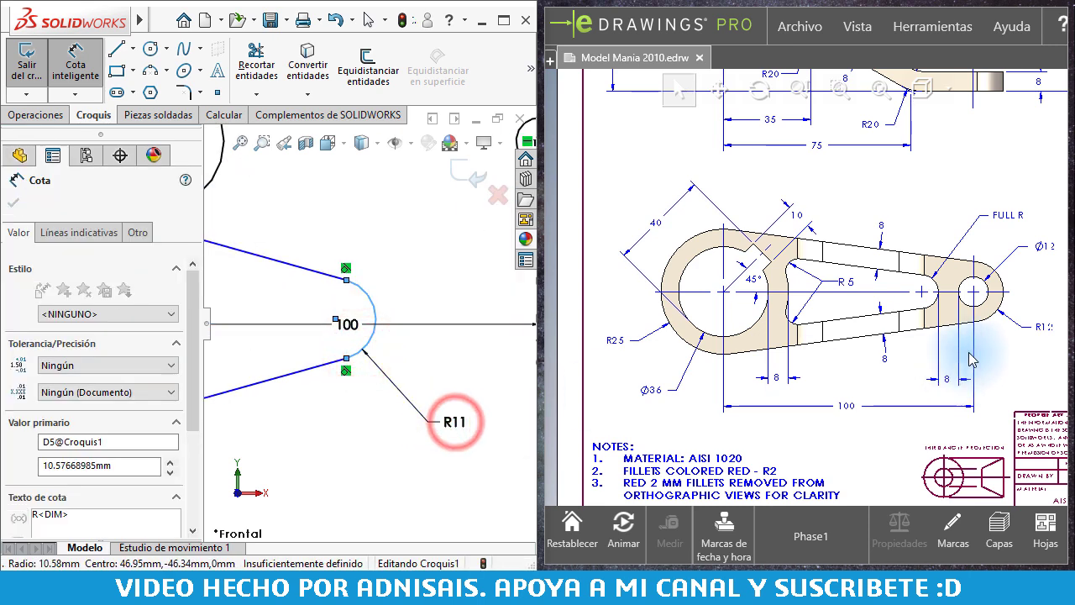
pyautogui.write('12')
pyautogui.press('Return')
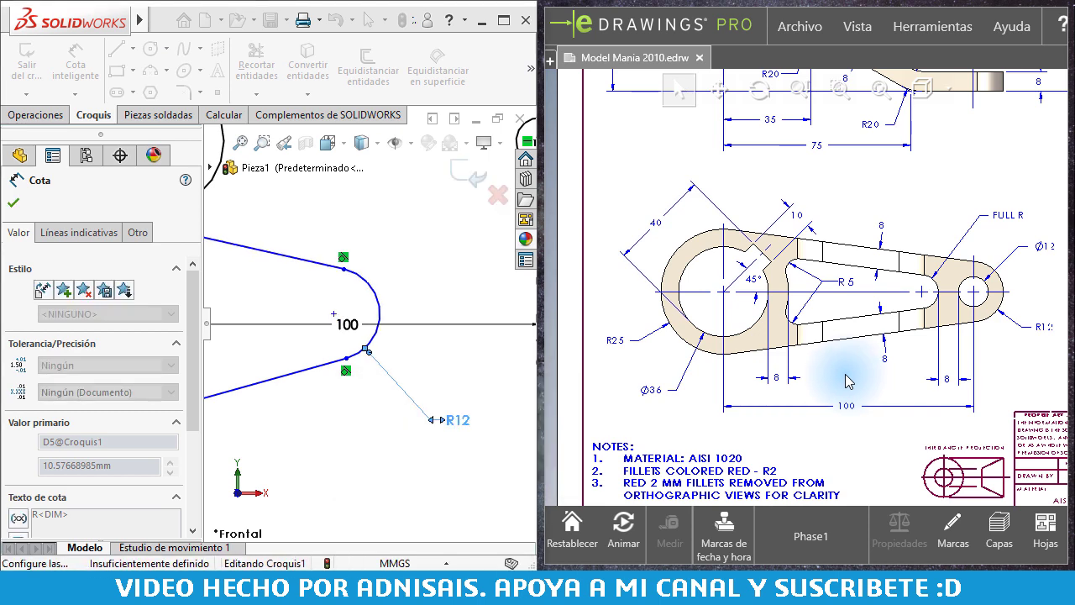
pyautogui.scroll(2, 375, 328)
pyautogui.scroll(-2, 807, 286)
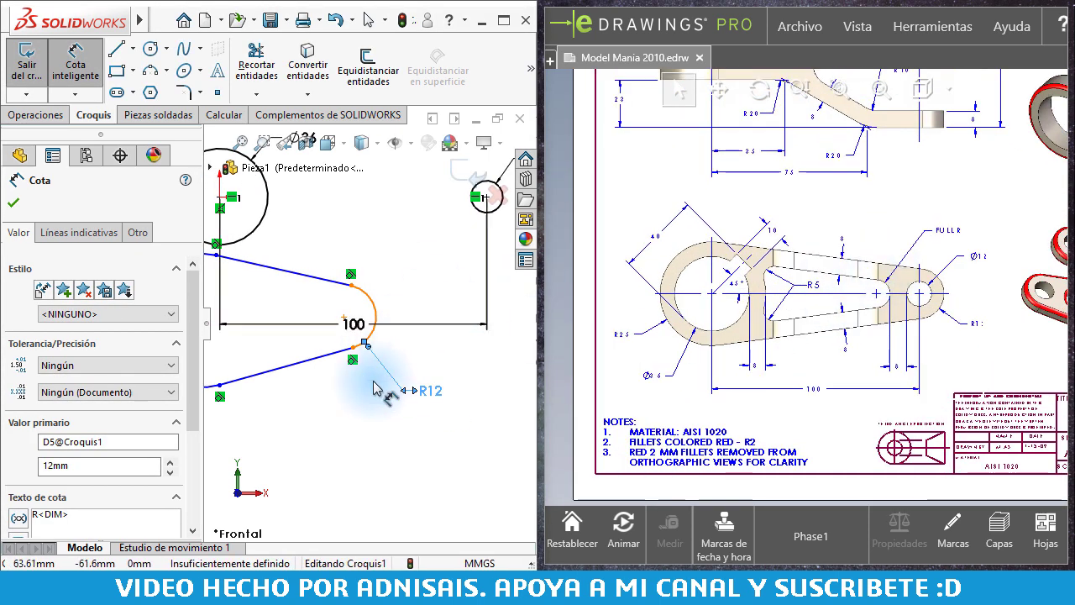
pyautogui.scroll(2, 362, 353)
pyautogui.scroll(-2, 324, 313)
pyautogui.press('Escape')
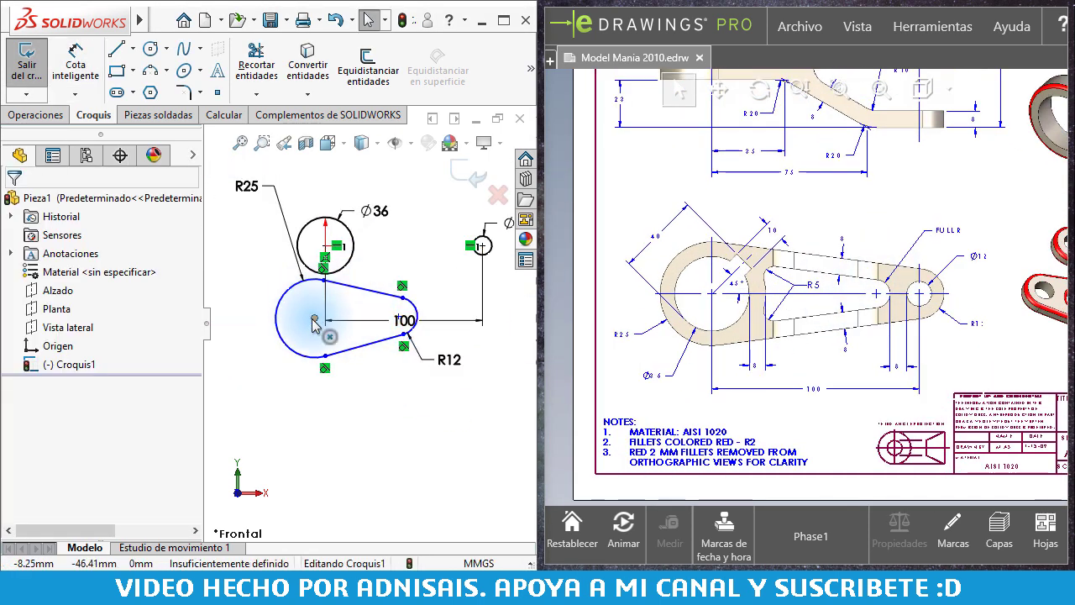
# Place the R25 arc centre on the Ø36 centre and merge the R12 arc centre with the Ø12 centre.
pyautogui.moveTo(313, 315); pyautogui.dragTo(326, 245)
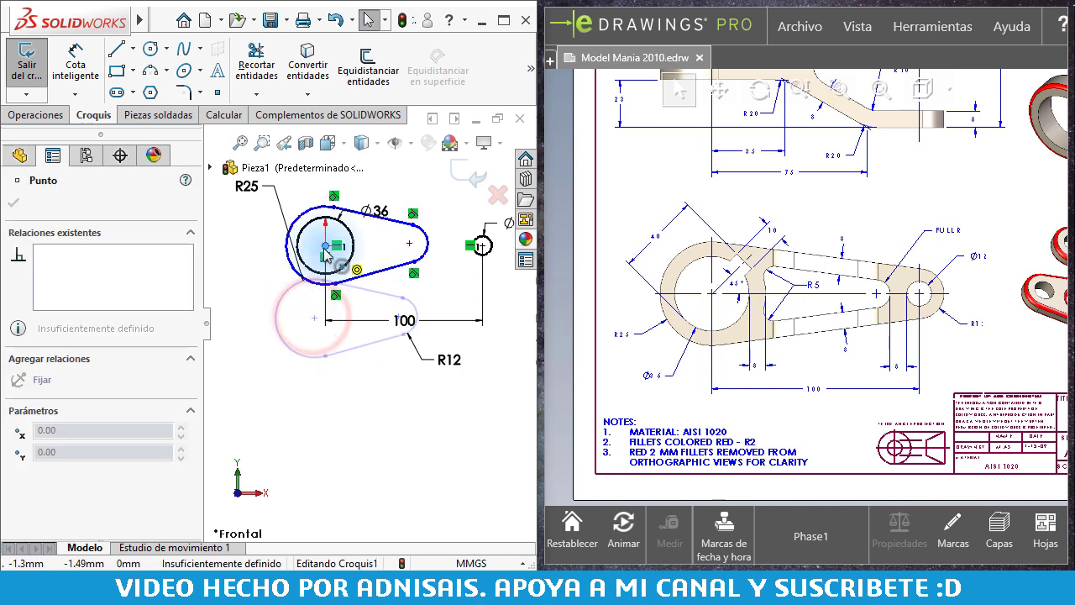
pyautogui.scroll(-3, 474, 252)
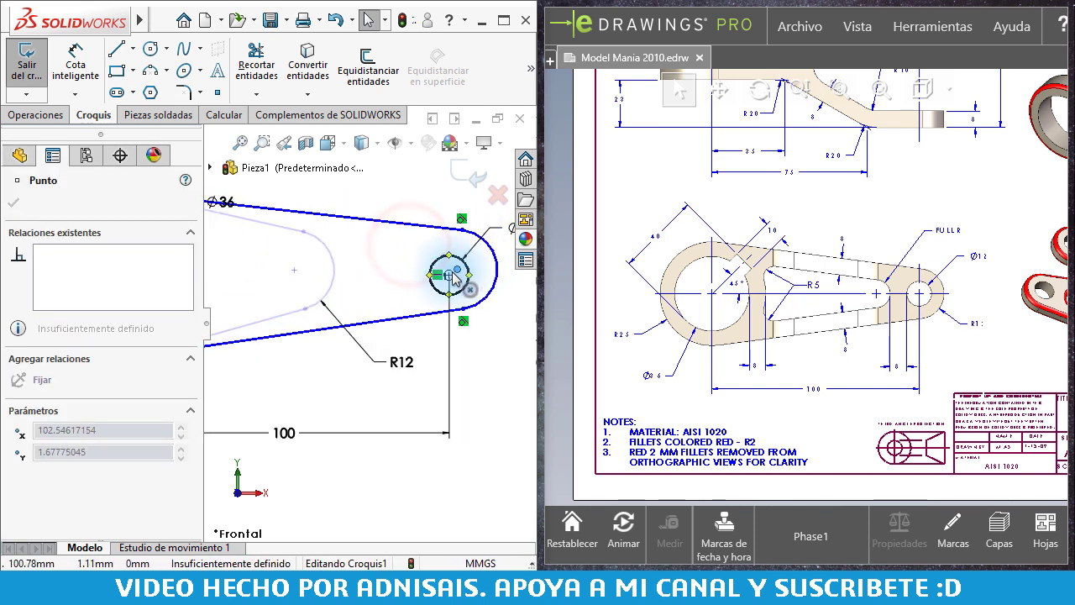
pyautogui.moveTo(480, 243)
pyautogui.mouseDown()
pyautogui.moveTo(448, 275)
pyautogui.moveTo(472, 293)
pyautogui.mouseUp()
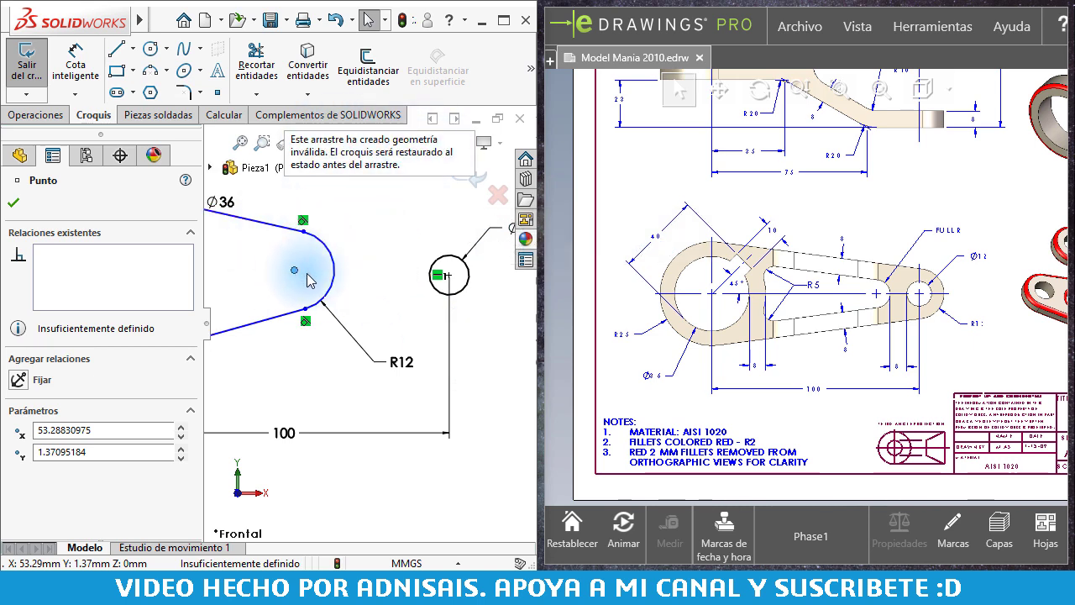
pyautogui.click(397, 234)
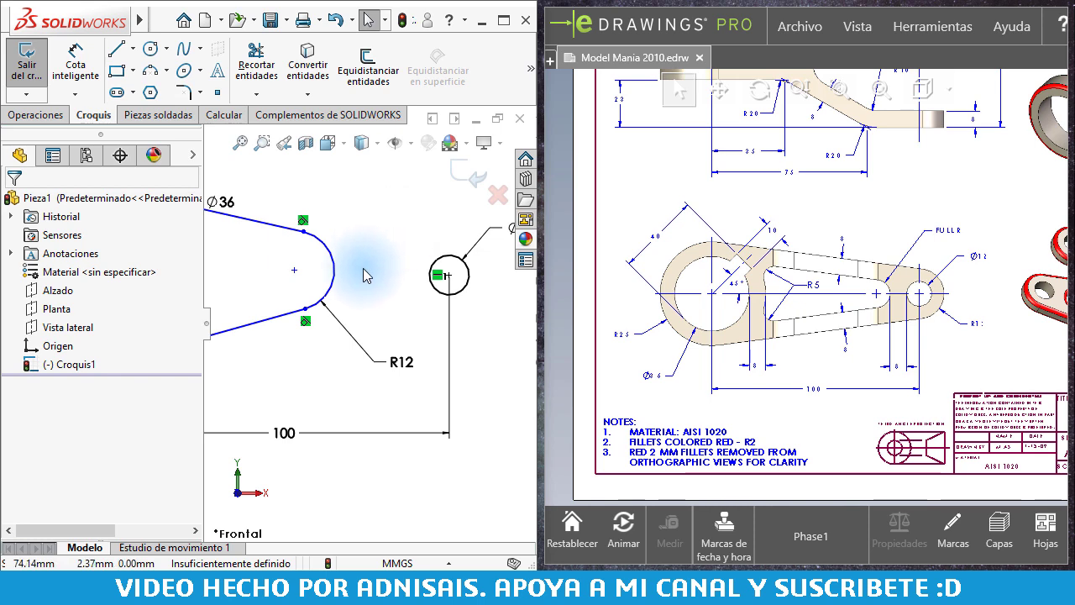
pyautogui.click(449, 276)
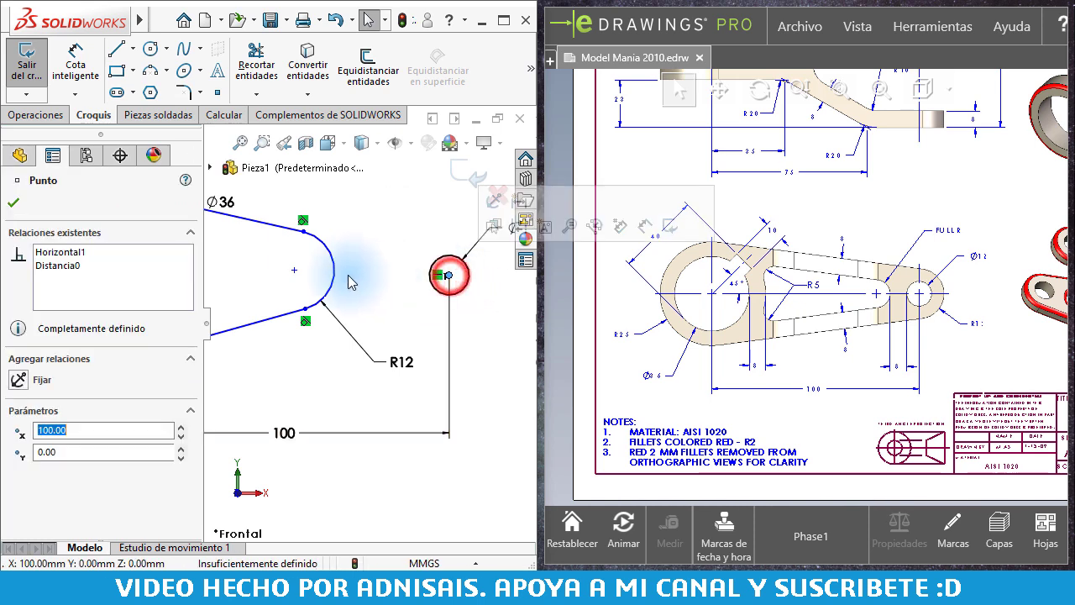
pyautogui.keyDown('ctrl'); pyautogui.click(292, 272); pyautogui.keyUp('ctrl')
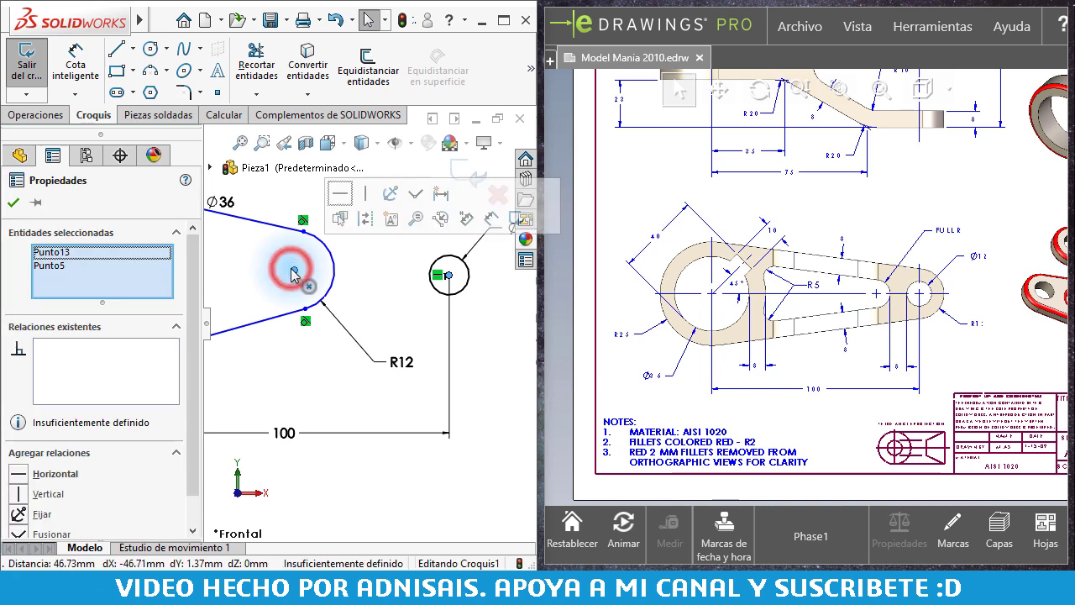
pyautogui.click(413, 195)
pyautogui.click(378, 290)
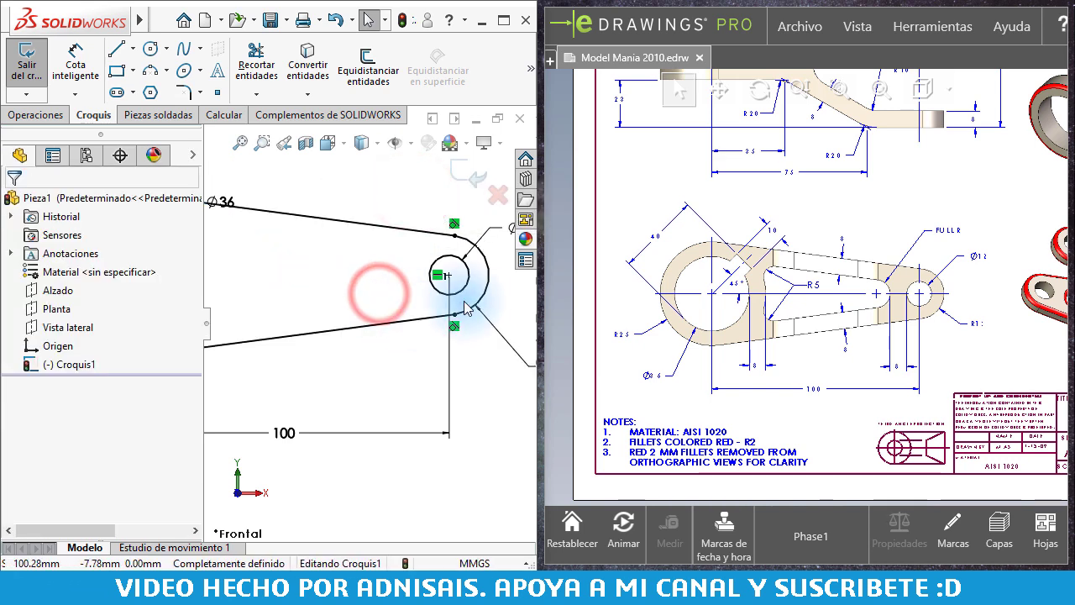
pyautogui.click(487, 281)
pyautogui.click(470, 274)
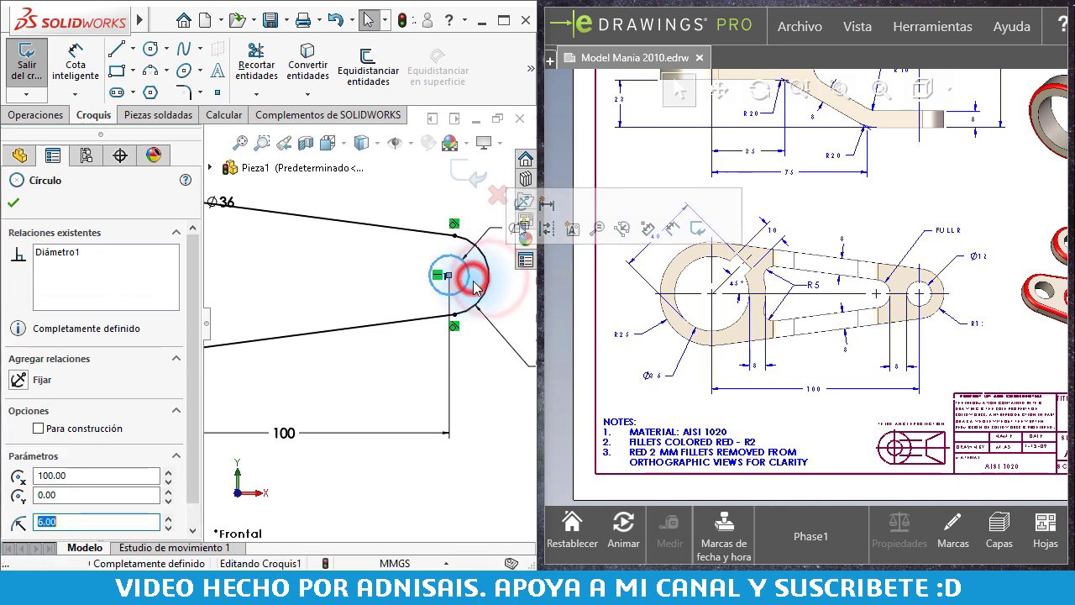
pyautogui.click(389, 280)
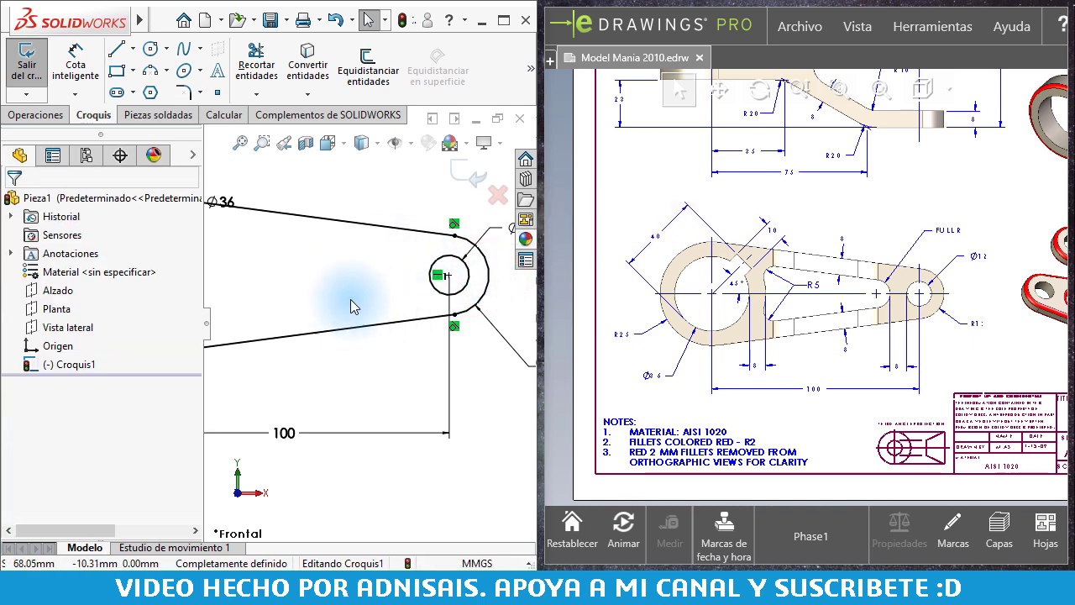
# Reposition the R25 radius label up-left of the outline.
pyautogui.scroll(2, 344, 289)
pyautogui.scroll(-1, 314, 277)
pyautogui.click(322, 261)
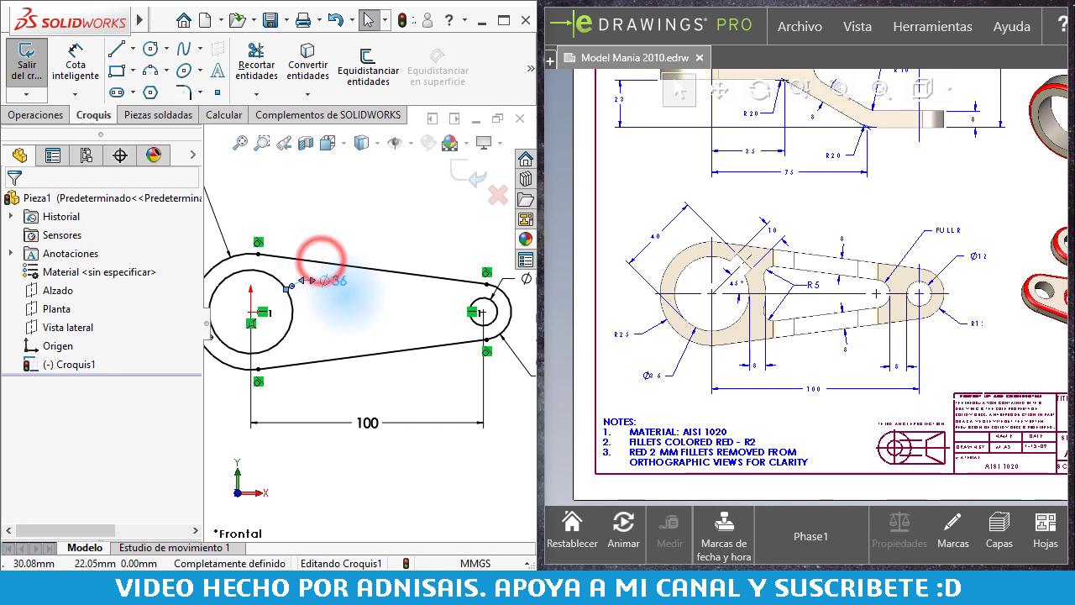
pyautogui.scroll(2, 353, 278)
pyautogui.click(249, 206)
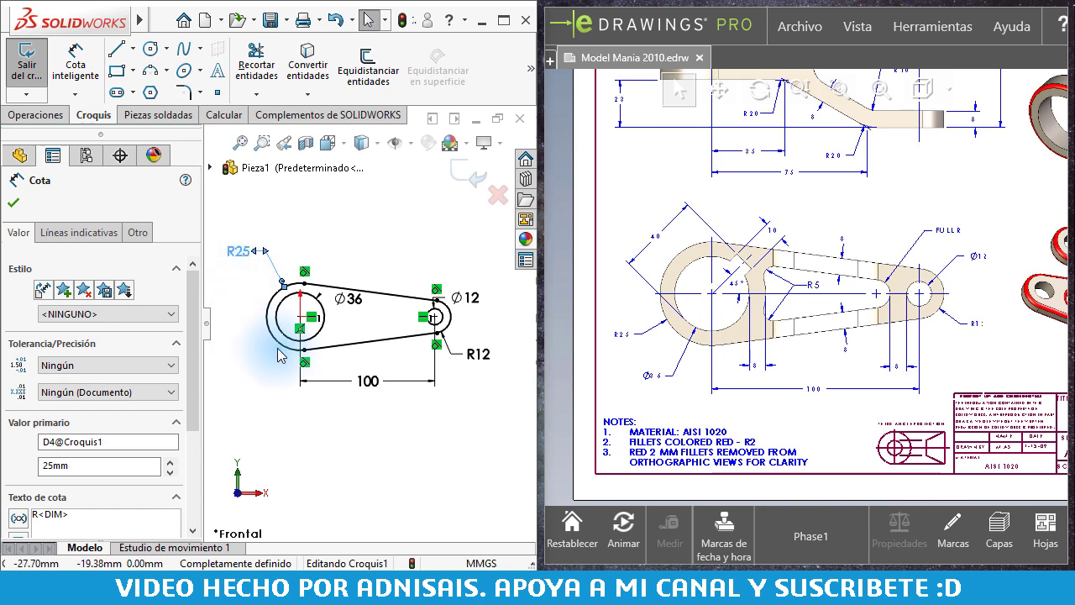
pyautogui.click(328, 442)
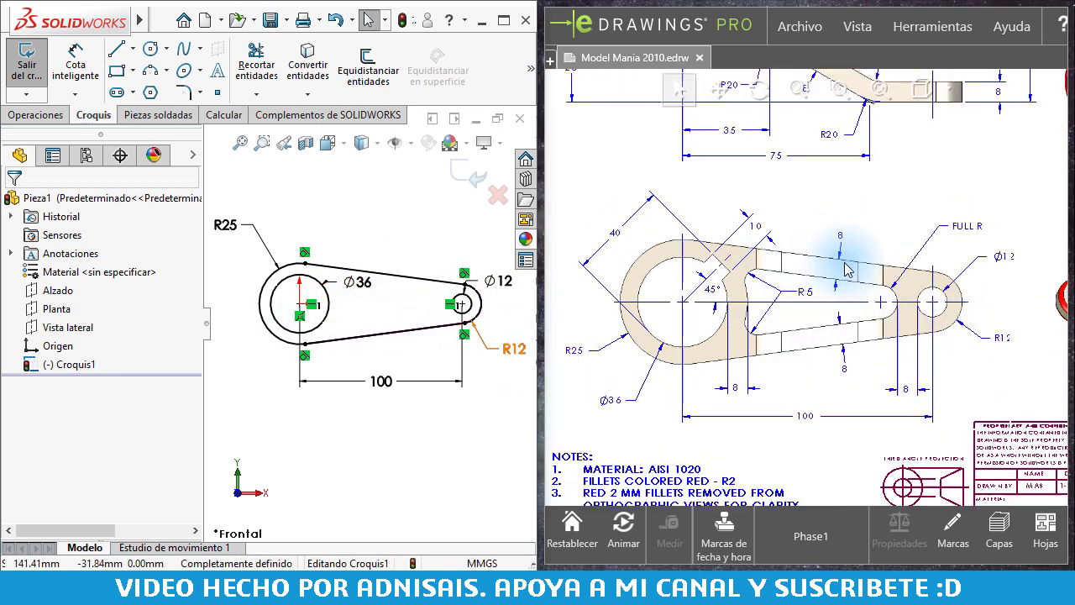
# Zoom into the reference drawing's lower view and pan to the R5 slot's right end.
pyautogui.scroll(-2, 817, 252)
pyautogui.scroll(-2, 820, 285)
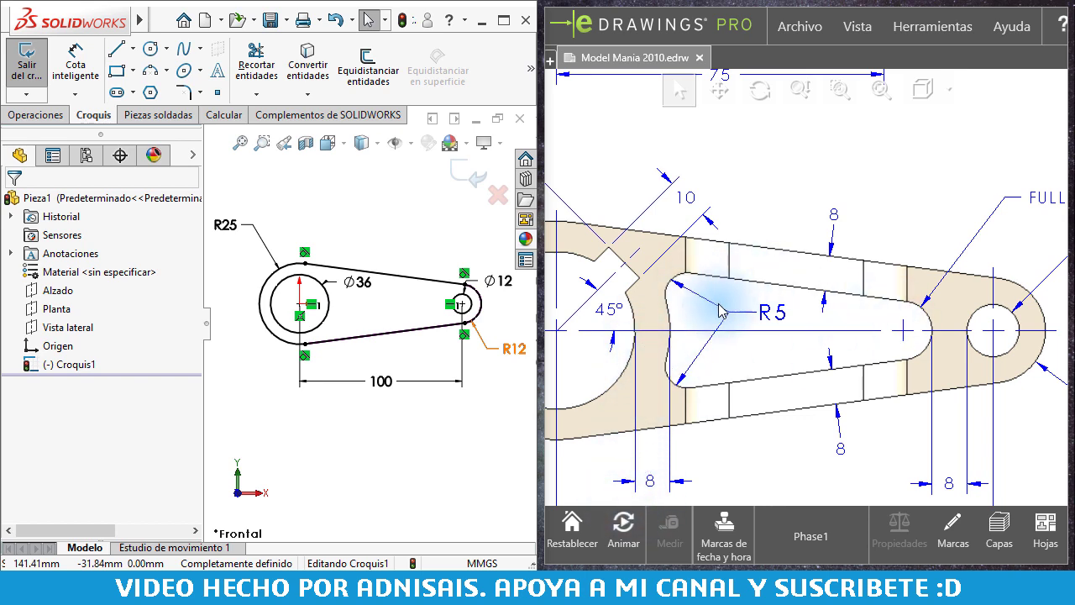
pyautogui.moveTo(940, 352); pyautogui.dragTo(867, 311, button='middle')
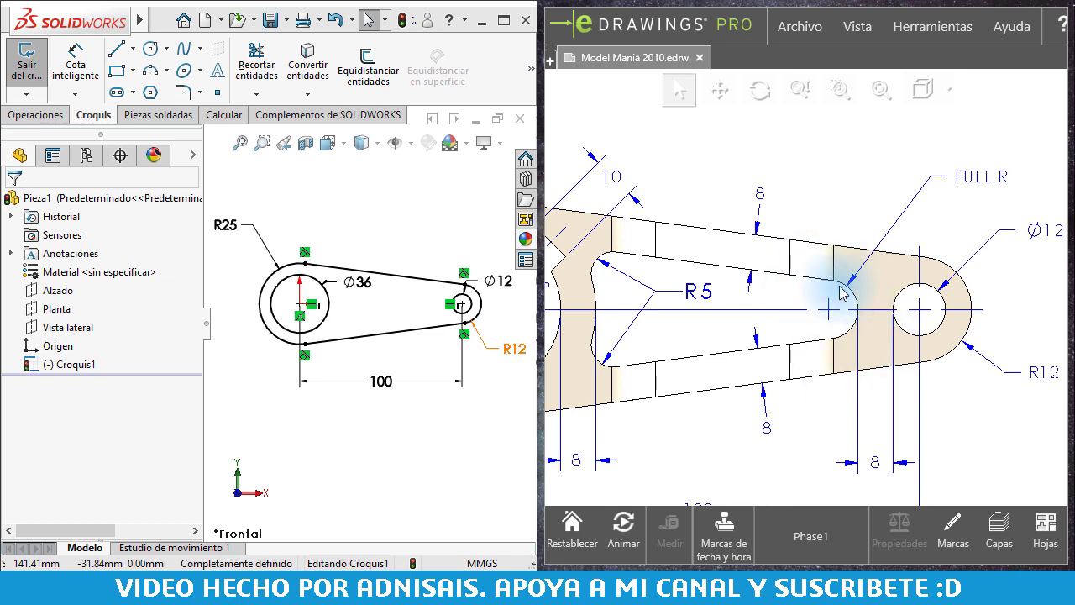
# Offset both straight edges of the outline 8 mm inward with the offset tool pinned.
pyautogui.click(377, 242)
pyautogui.scroll(-3, 408, 360)
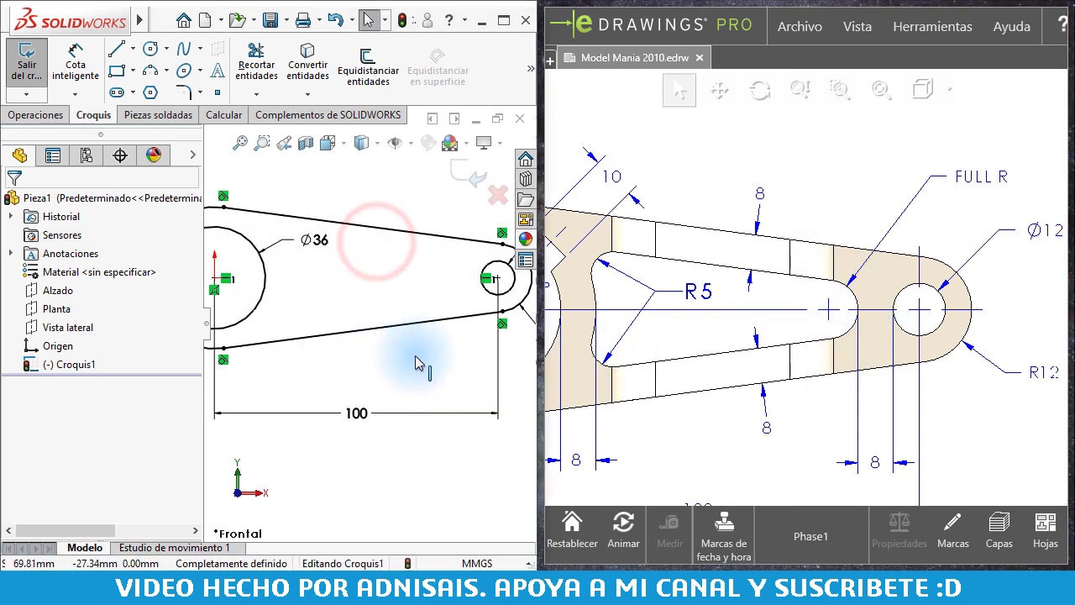
pyautogui.scroll(2, 374, 236)
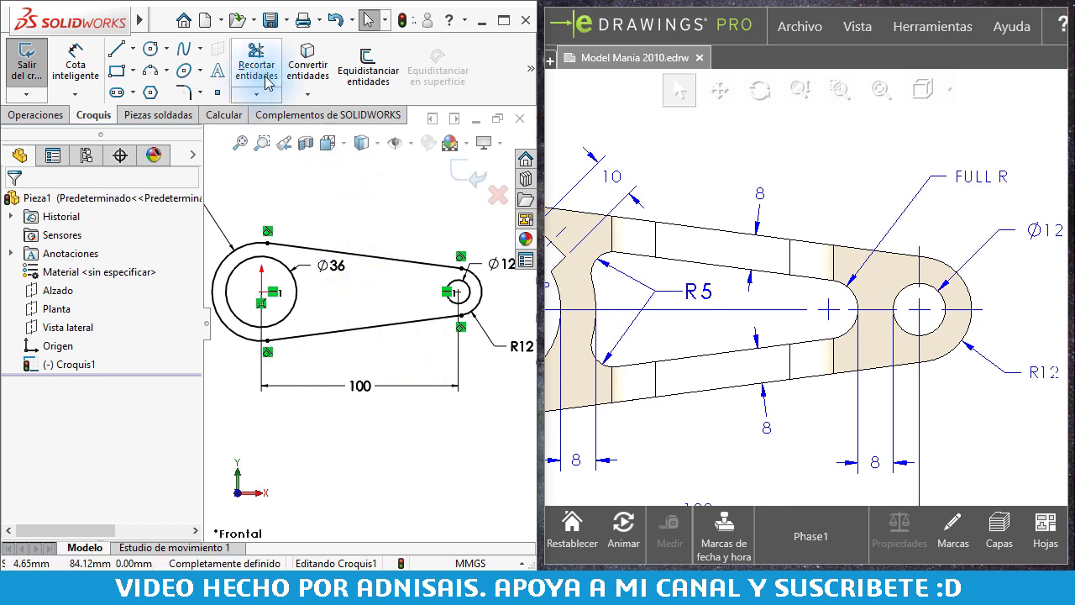
pyautogui.click(368, 67)
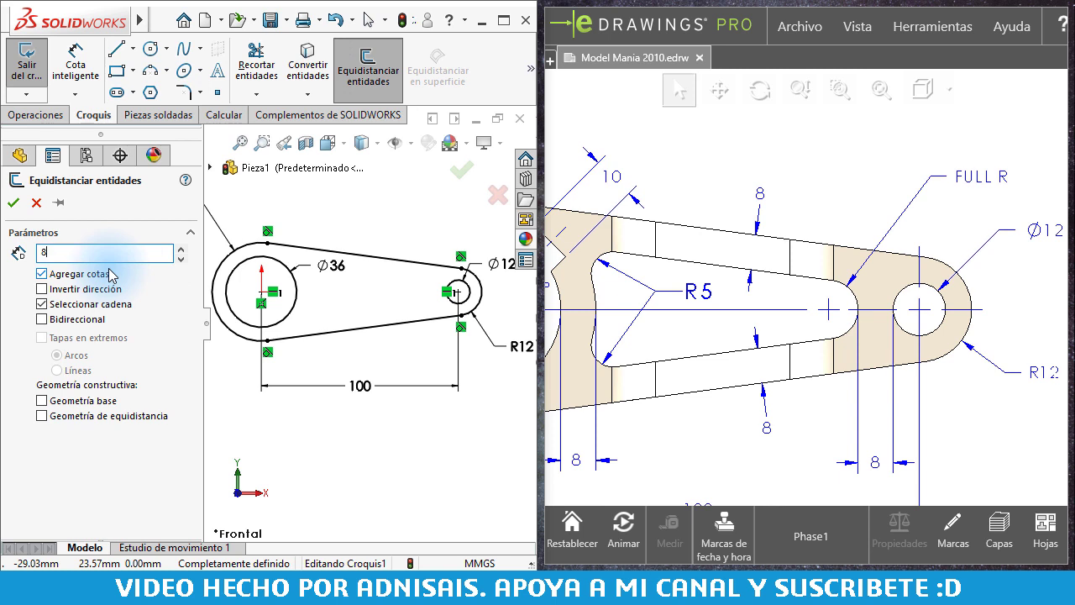
pyautogui.click(378, 262)
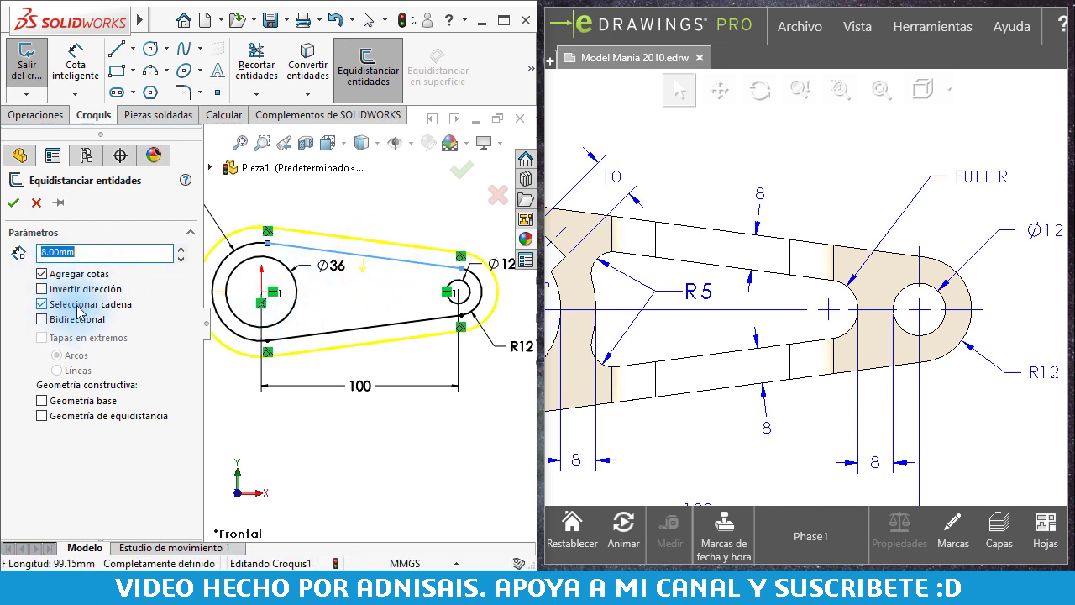
pyautogui.scroll(-2, 329, 273)
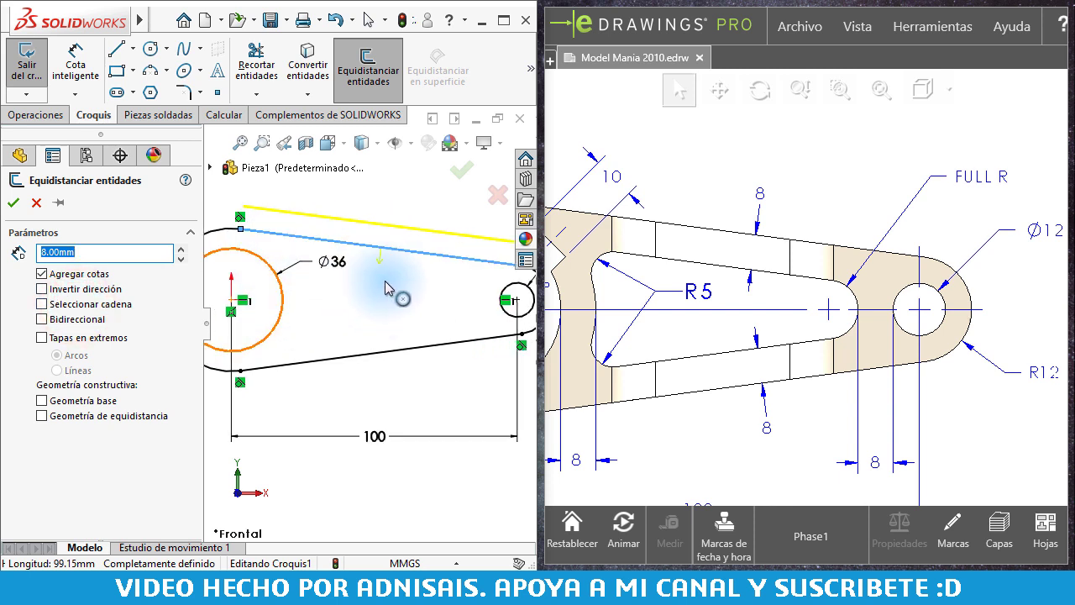
pyautogui.click(57, 206)
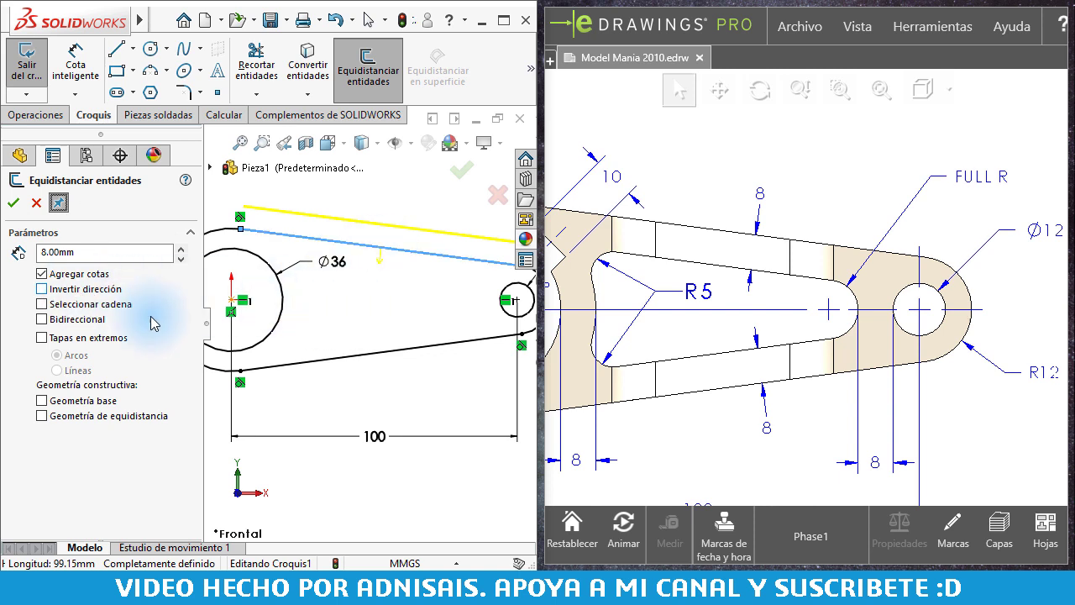
pyautogui.click(347, 292)
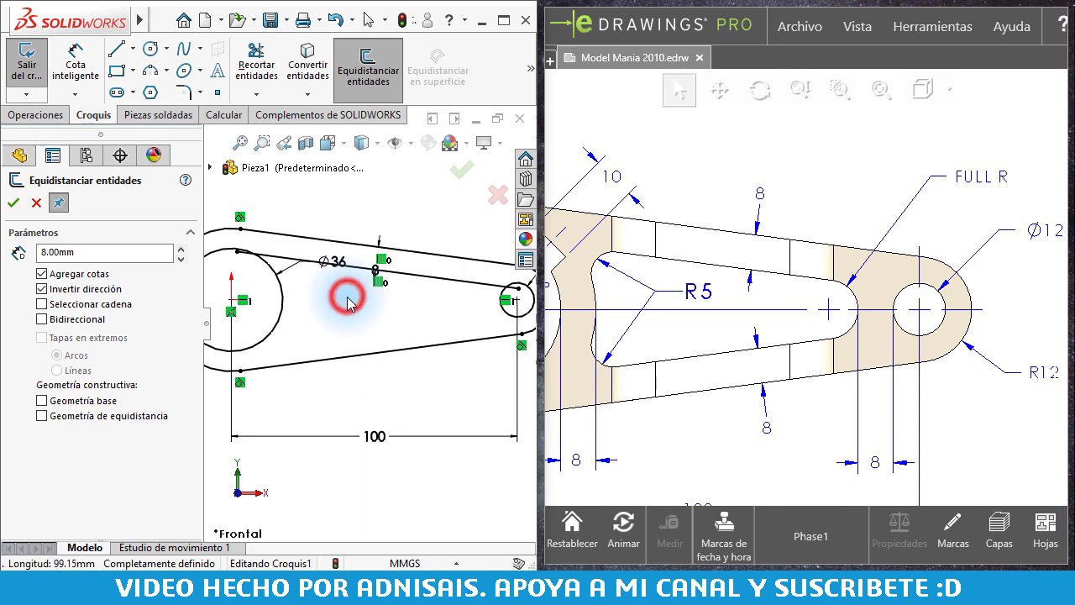
pyautogui.click(350, 355)
pyautogui.click(350, 315)
pyautogui.click(330, 307)
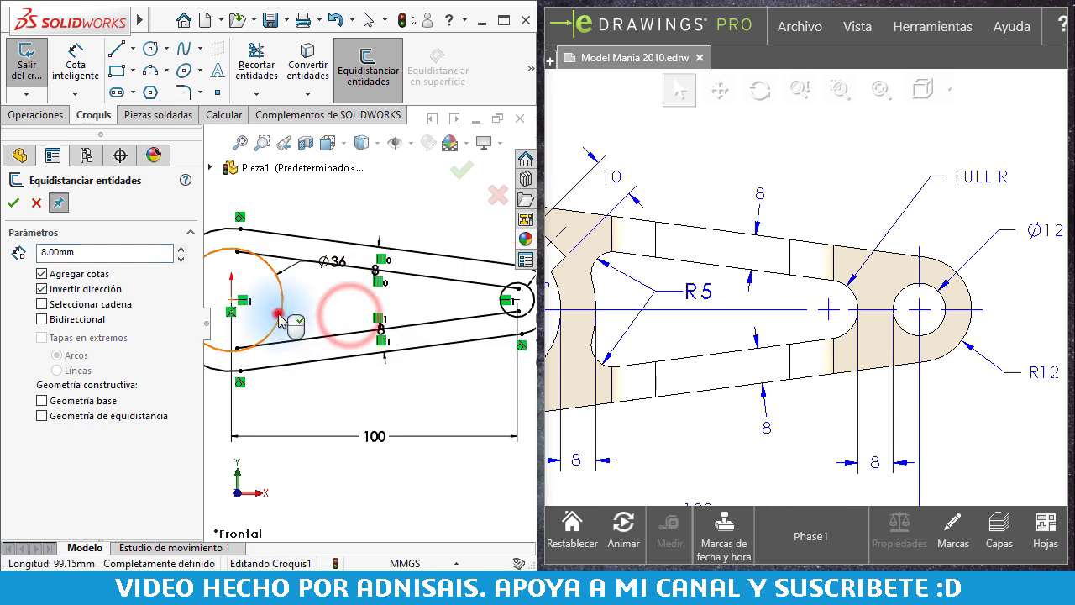
pyautogui.scroll(3, 331, 302)
pyautogui.scroll(-4, 328, 326)
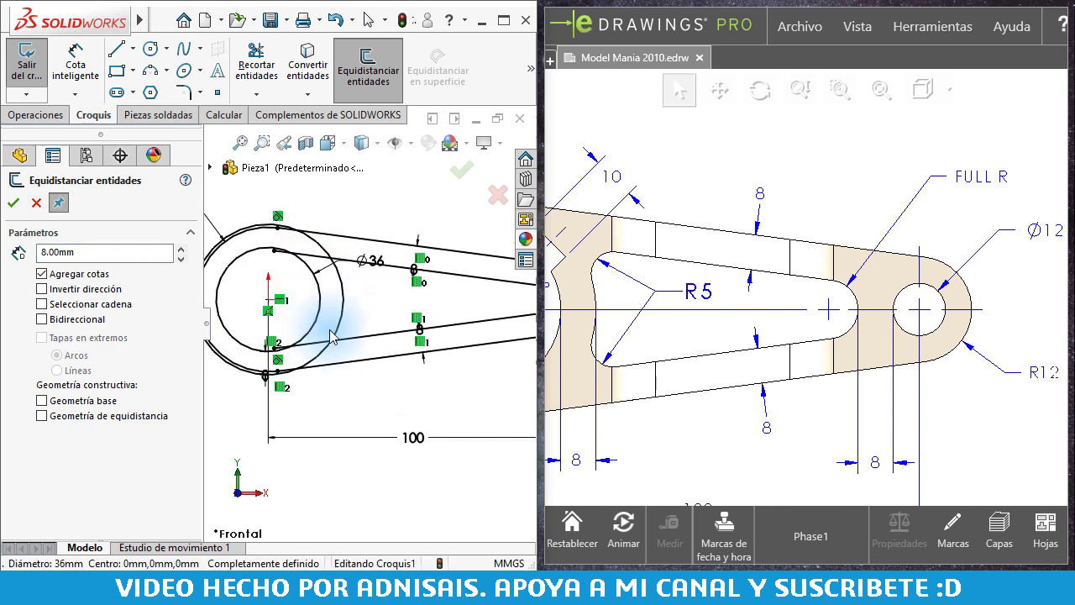
pyautogui.press('Return')
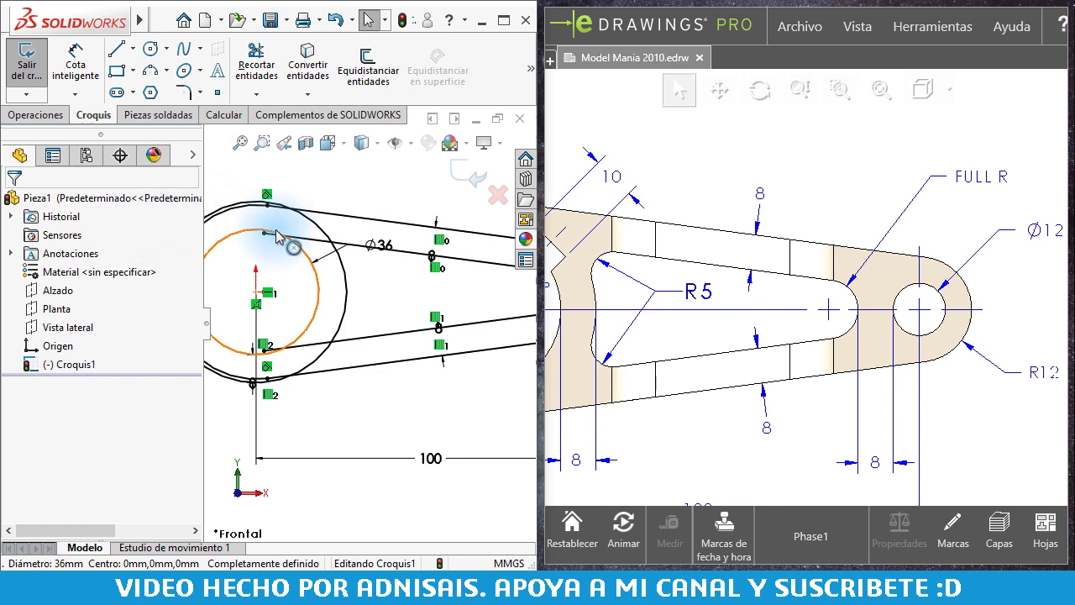
# Drag the offset lines' endpoints in toward the bottom of the small circle.
pyautogui.moveTo(263, 235); pyautogui.dragTo(336, 248)
pyautogui.moveTo(260, 351); pyautogui.dragTo(332, 342)
pyautogui.press('f')
pyautogui.scroll(-3, 437, 332)
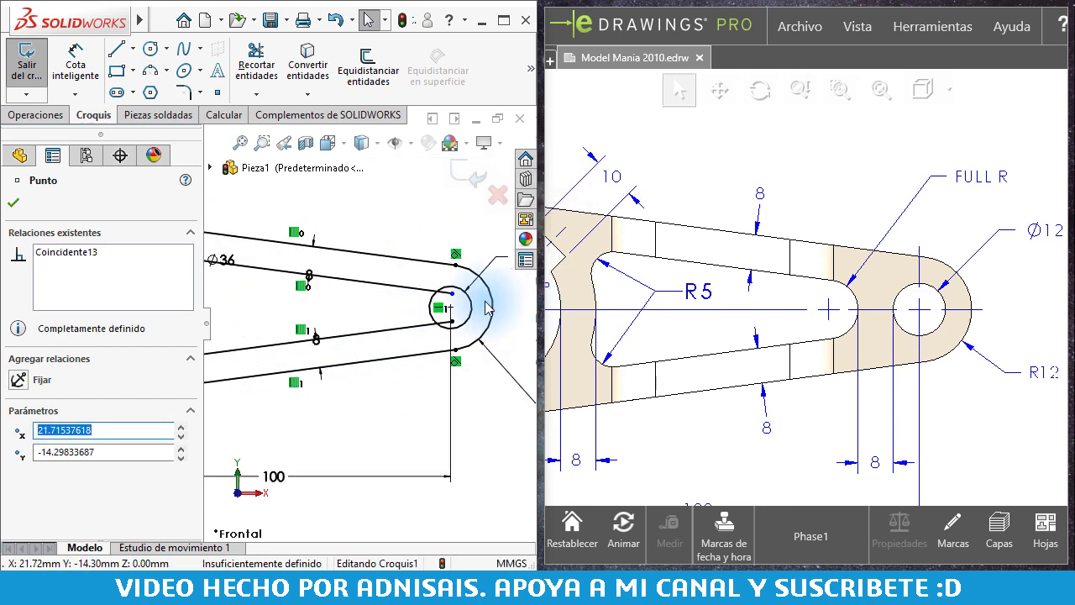
pyautogui.scroll(-3, 436, 332)
# Pull the upper offset line's end leftward, checking the point on the small circle.
pyautogui.click(422, 336)
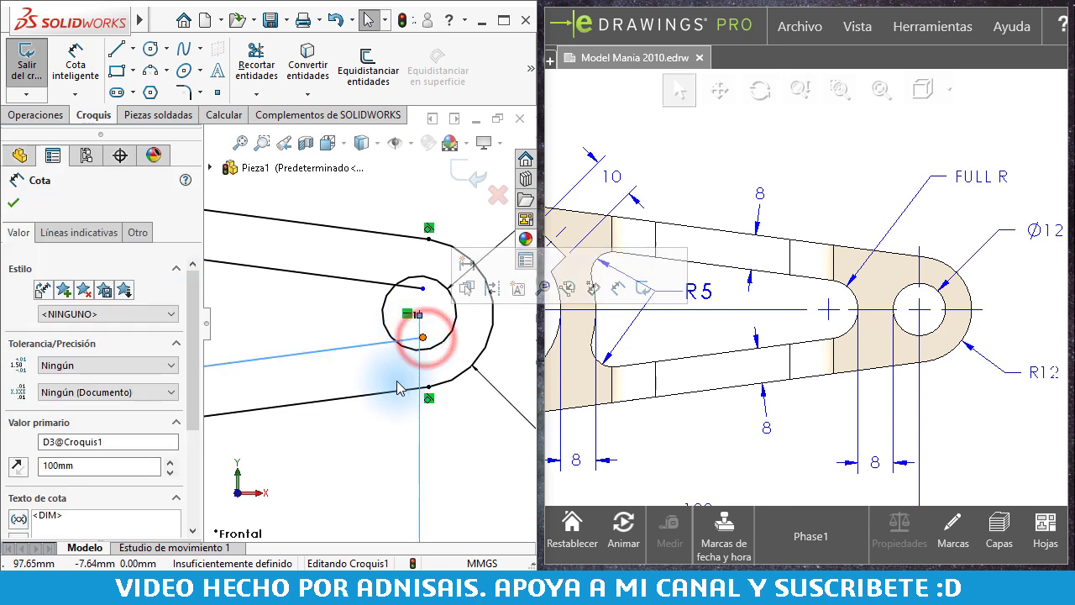
pyautogui.click(460, 457)
pyautogui.click(423, 338)
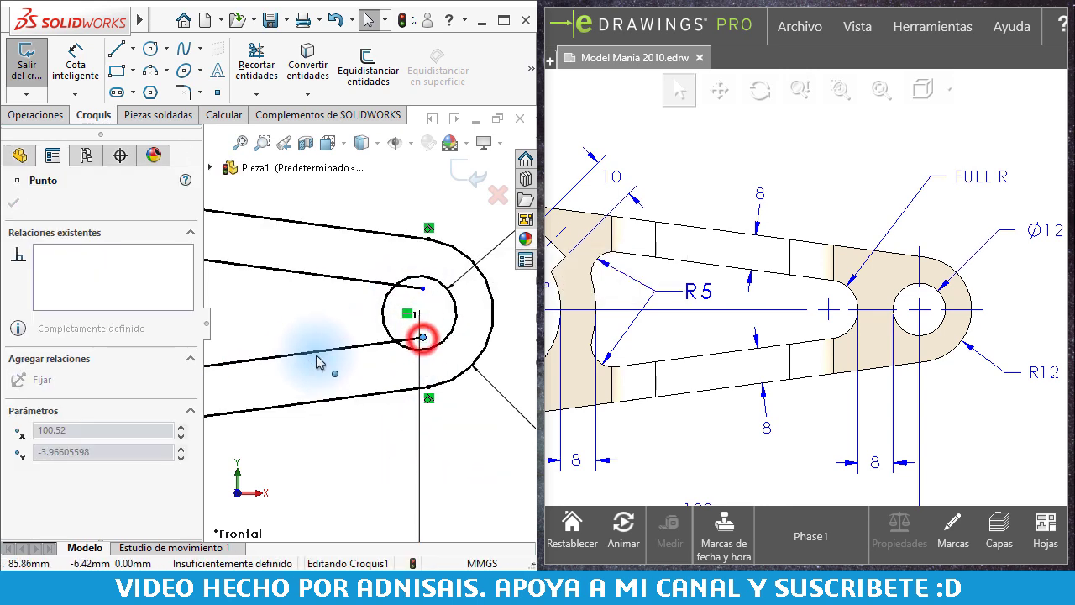
pyautogui.click(363, 367)
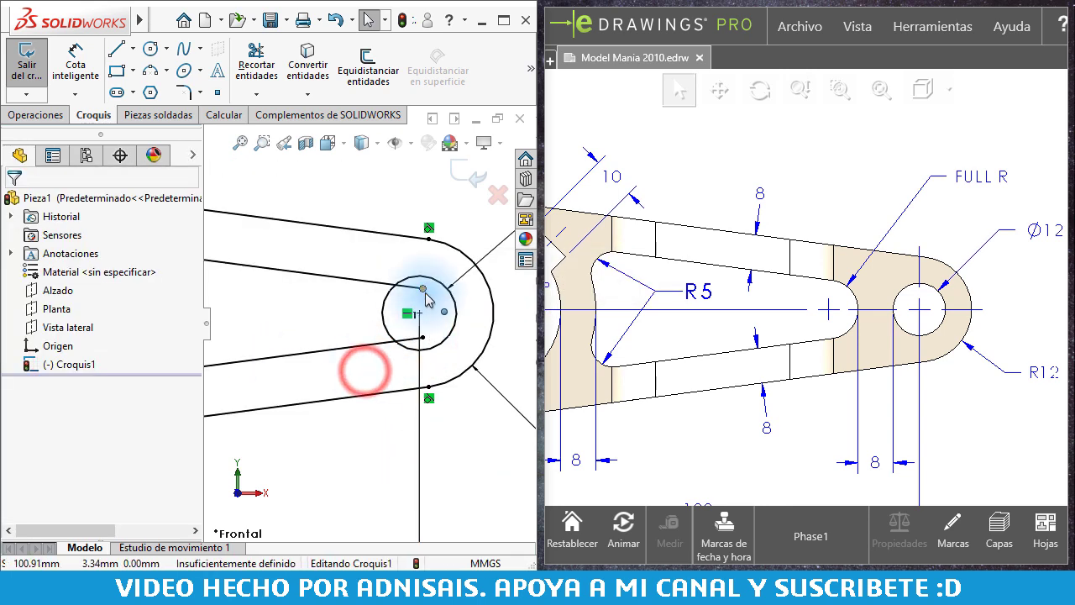
pyautogui.moveTo(422, 288); pyautogui.dragTo(300, 287)
pyautogui.click(423, 337)
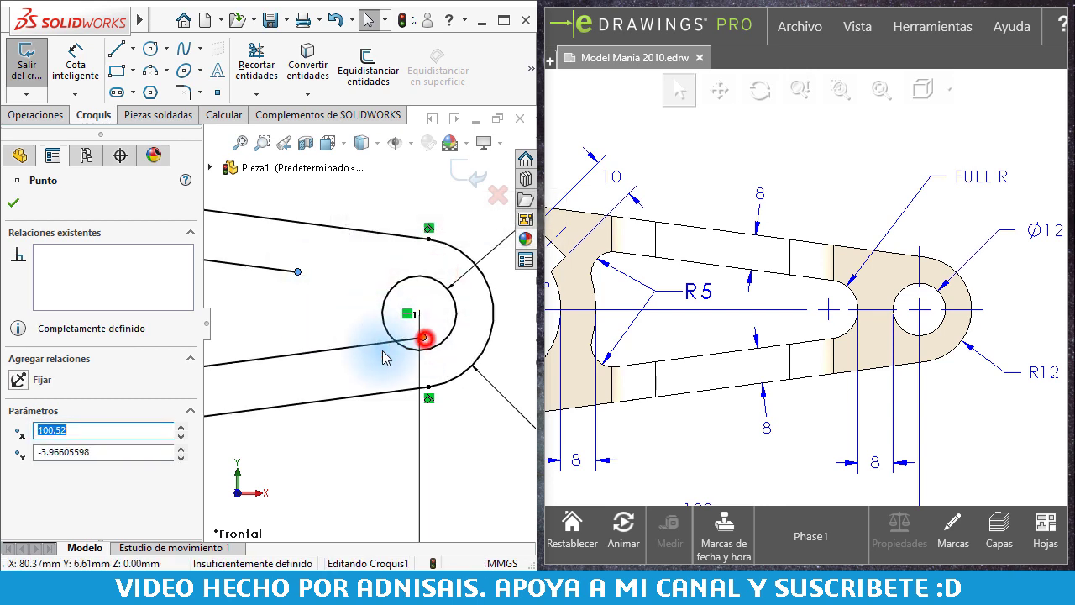
pyautogui.click(301, 382)
pyautogui.scroll(3, 308, 361)
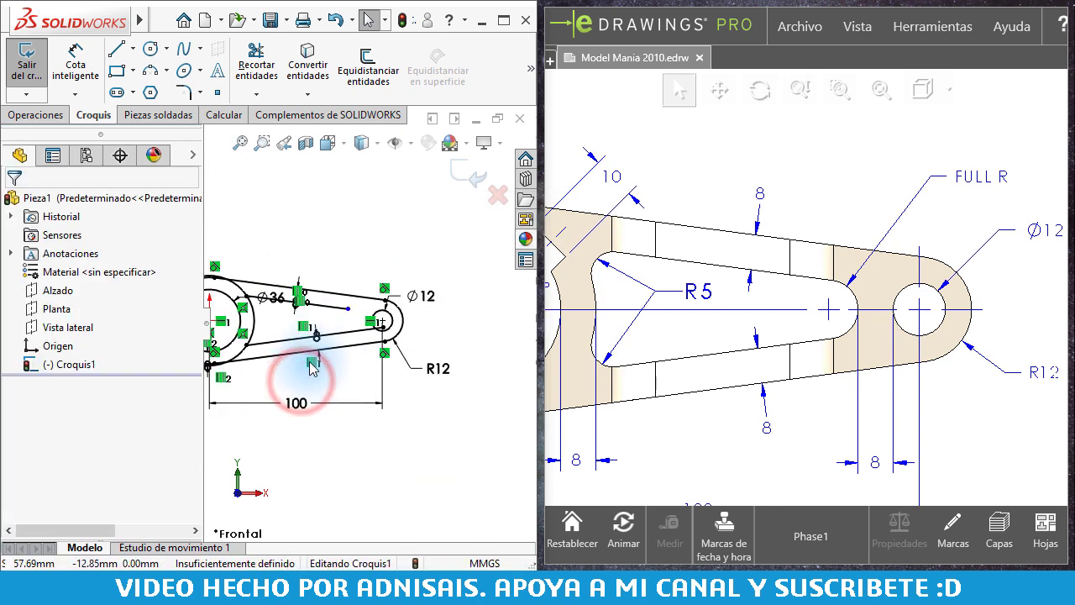
pyautogui.scroll(1, 307, 365)
pyautogui.scroll(-2, 320, 345)
pyautogui.scroll(-3, 323, 333)
pyautogui.scroll(-1, 254, 207)
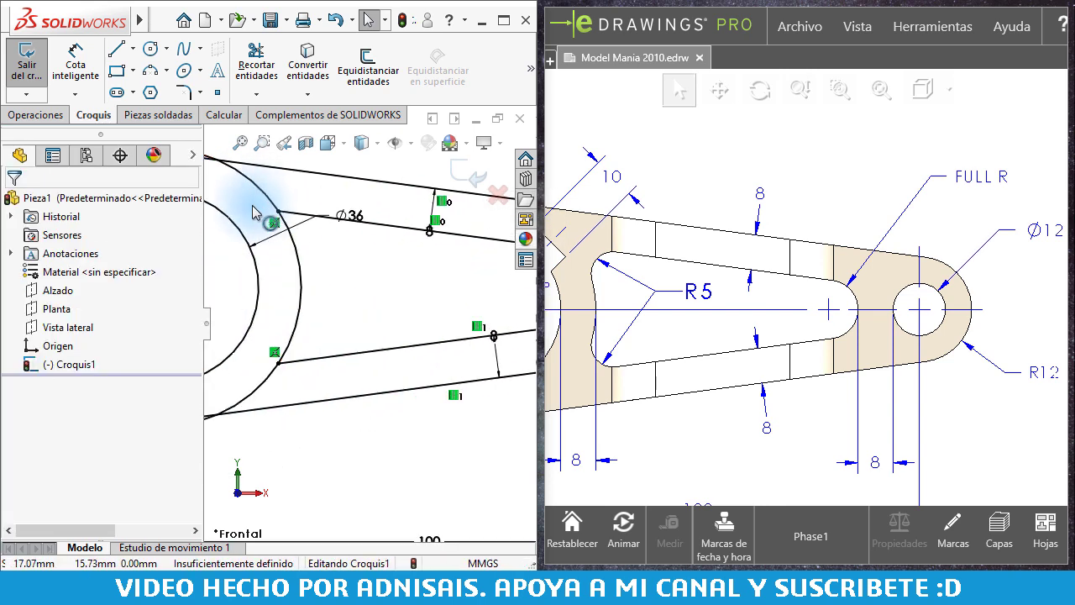
pyautogui.scroll(2, 263, 235)
pyautogui.scroll(-1, 288, 266)
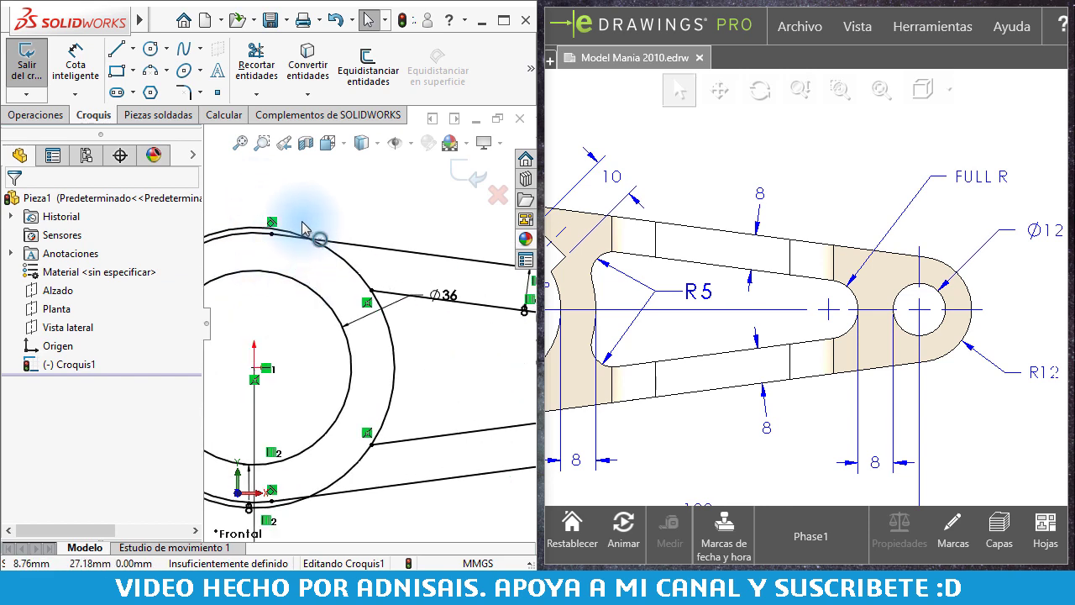
# Trim the outer circle segments and top arcs around the hole, then undo the last trim.
pyautogui.click(256, 65)
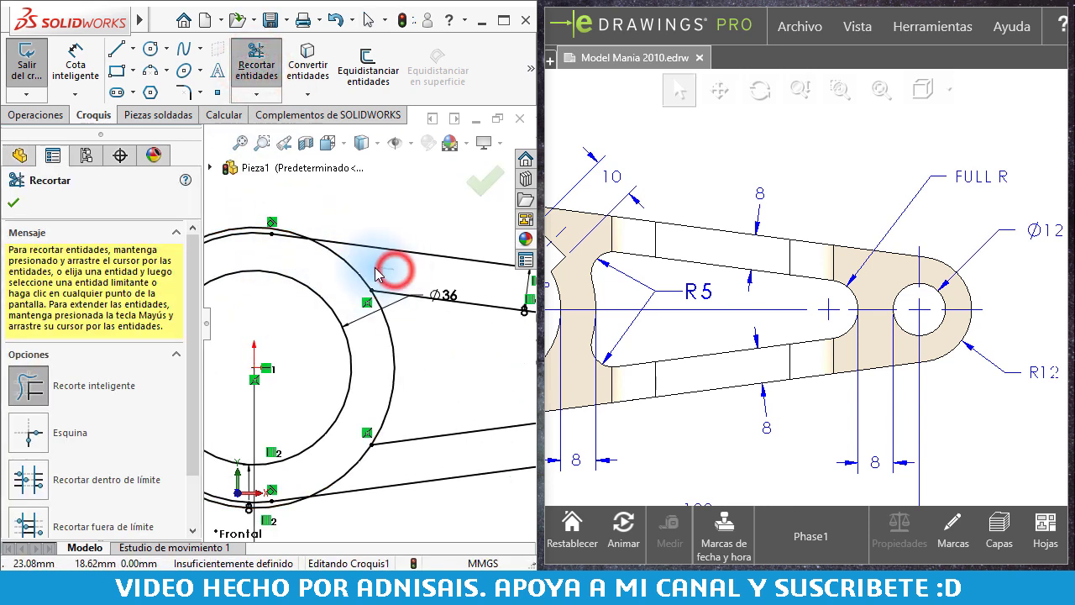
pyautogui.moveTo(376, 274); pyautogui.dragTo(359, 464)
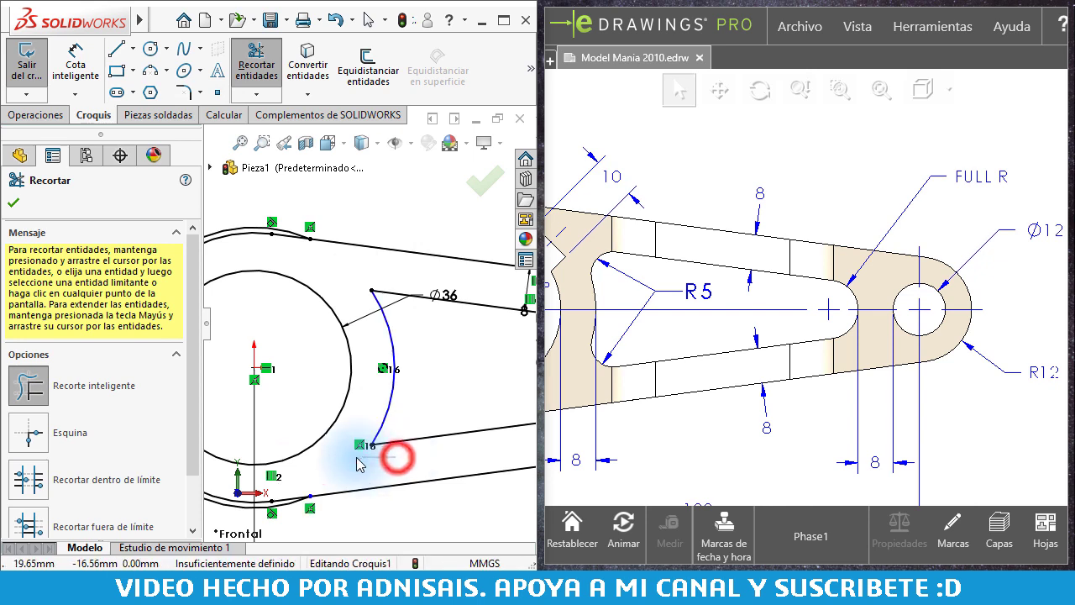
pyautogui.moveTo(261, 199); pyautogui.dragTo(250, 231)
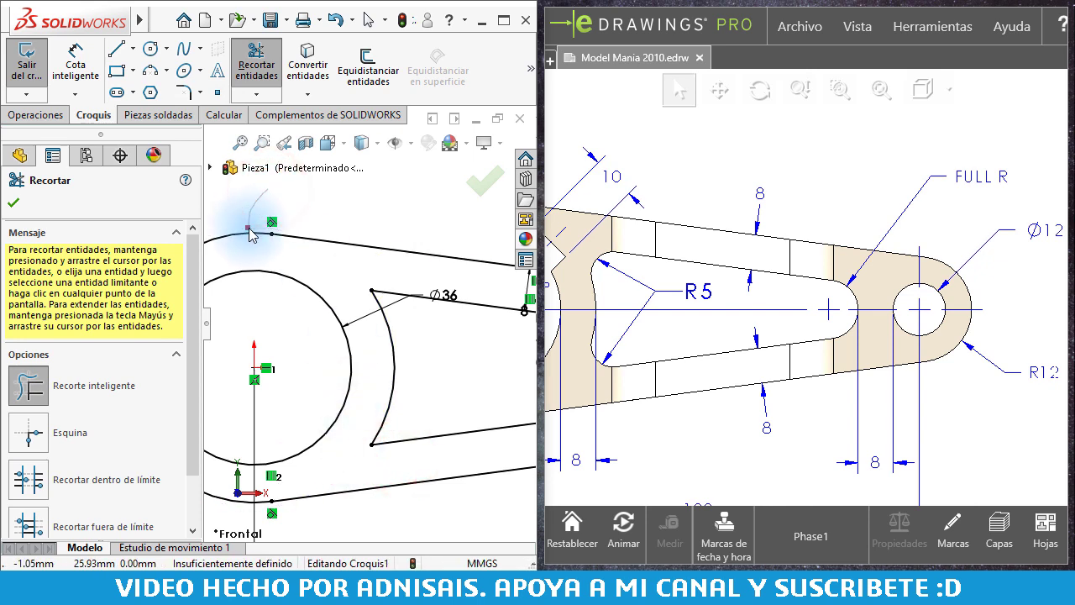
pyautogui.scroll(3, 384, 307)
pyautogui.scroll(2, 387, 336)
pyautogui.scroll(-3, 389, 366)
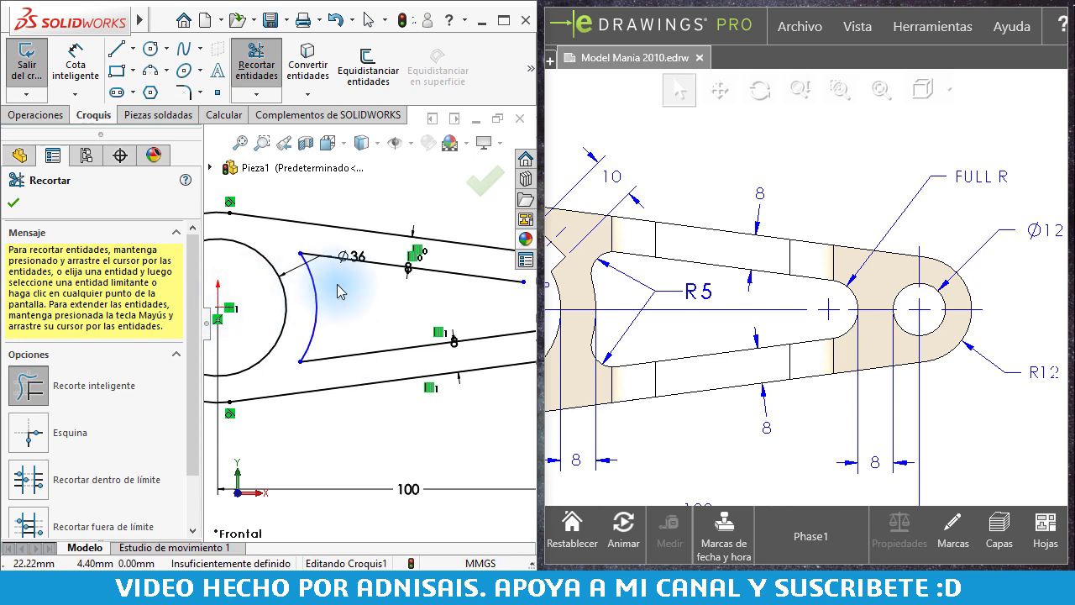
pyautogui.press('Escape')
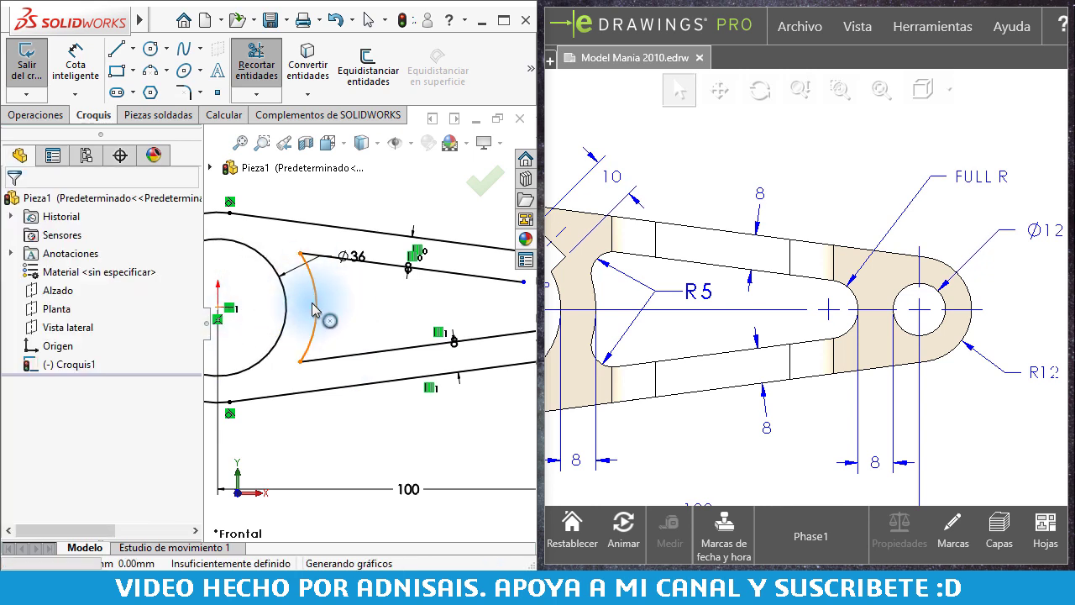
pyautogui.hotkey('ctrl', 'z')
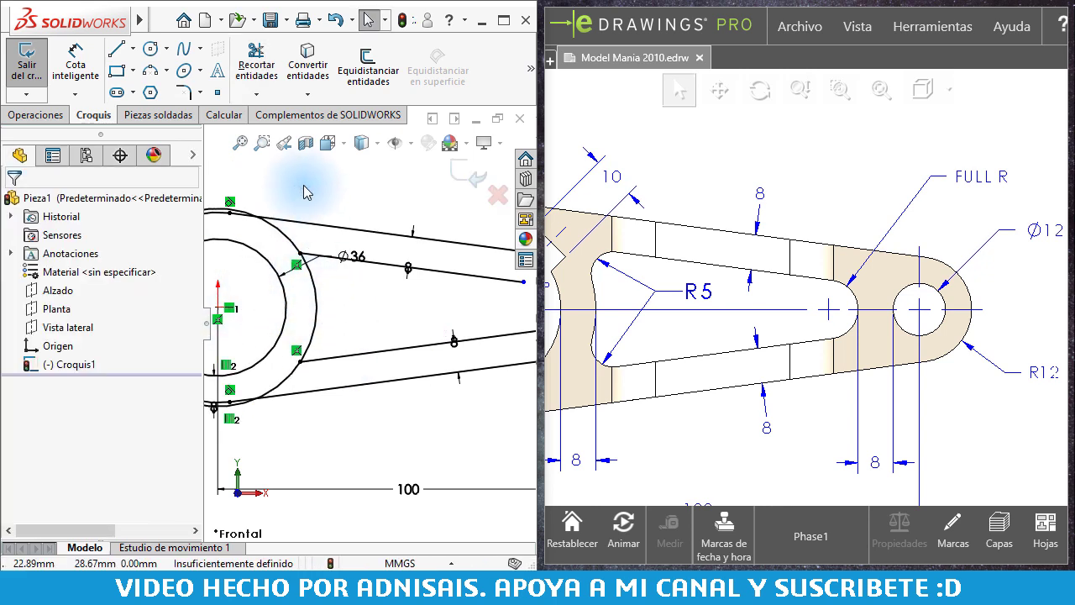
# Trim the excess outer arc portions so only the arc between the inner lines remains.
pyautogui.click(250, 65)
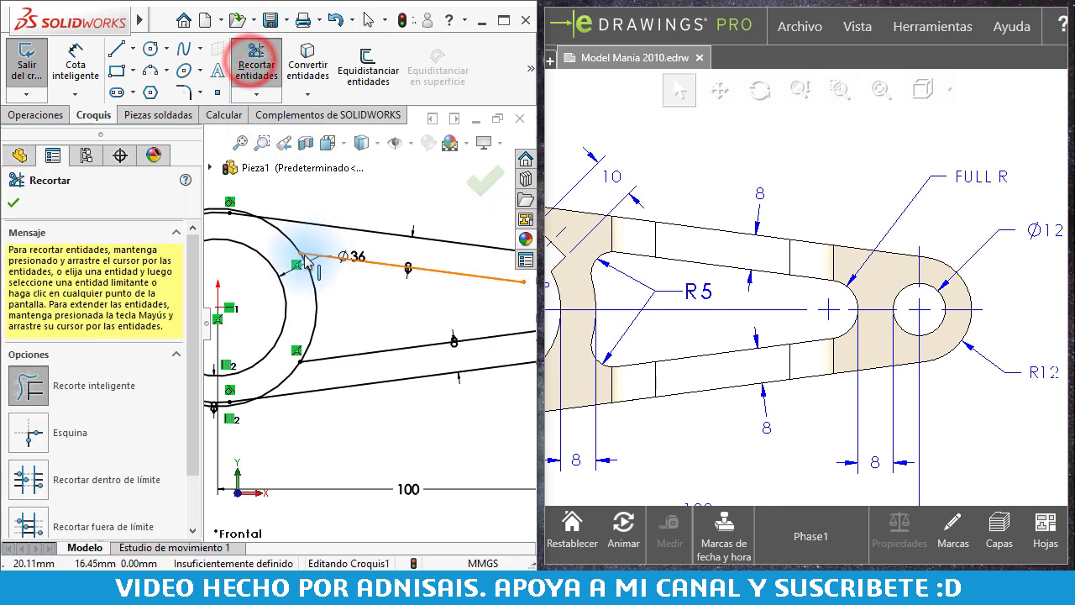
pyautogui.scroll(-2, 288, 302)
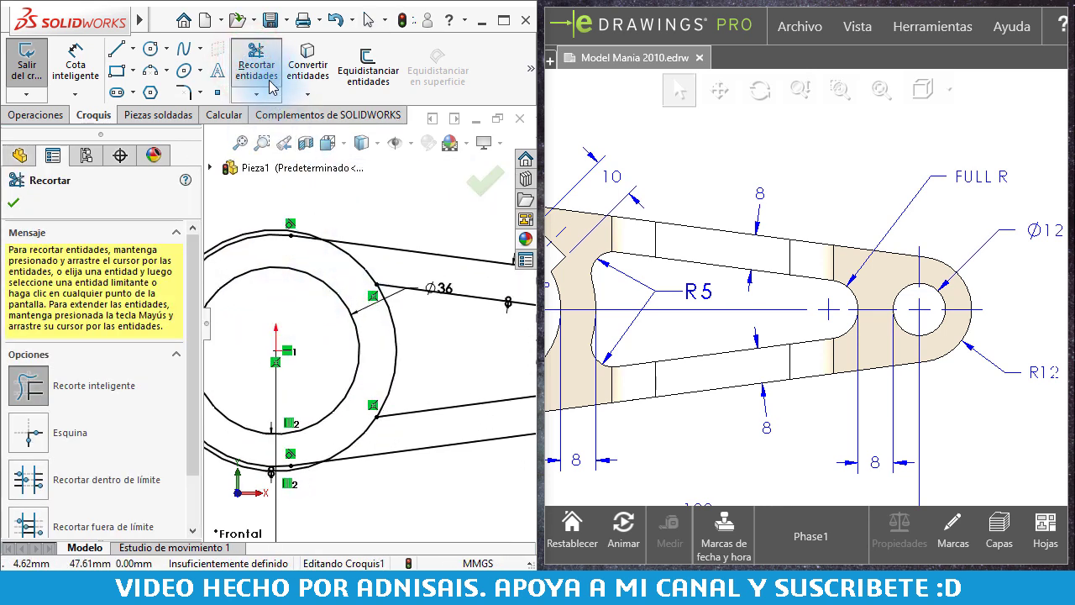
pyautogui.click(371, 270)
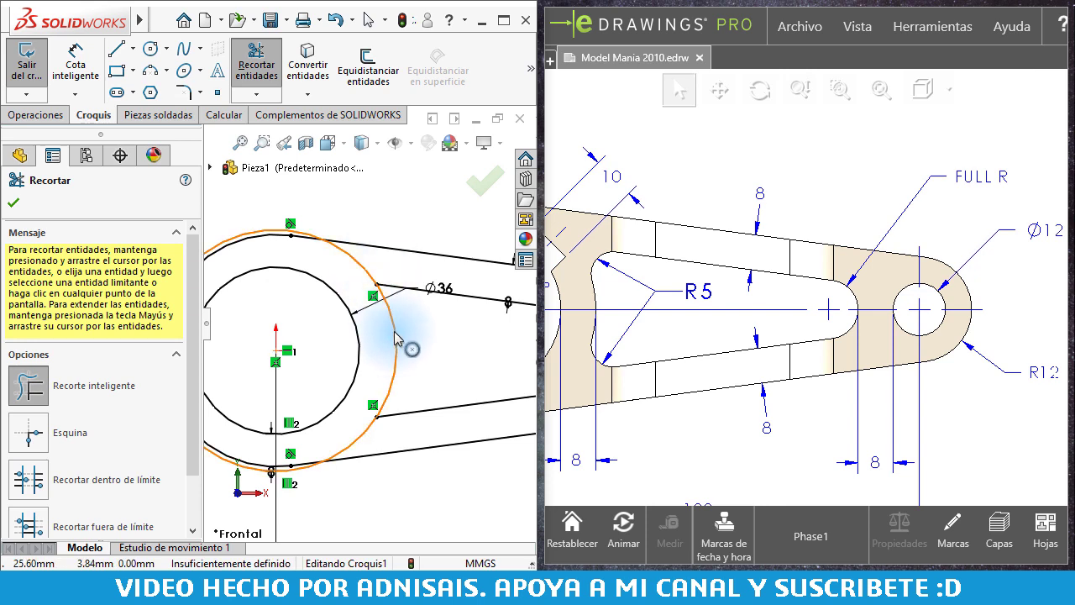
pyautogui.moveTo(395, 375)
pyautogui.mouseDown()
pyautogui.moveTo(373, 270)
pyautogui.moveTo(395, 273)
pyautogui.moveTo(348, 437)
pyautogui.moveTo(273, 441)
pyautogui.mouseUp()
pyautogui.scroll(2, 298, 319)
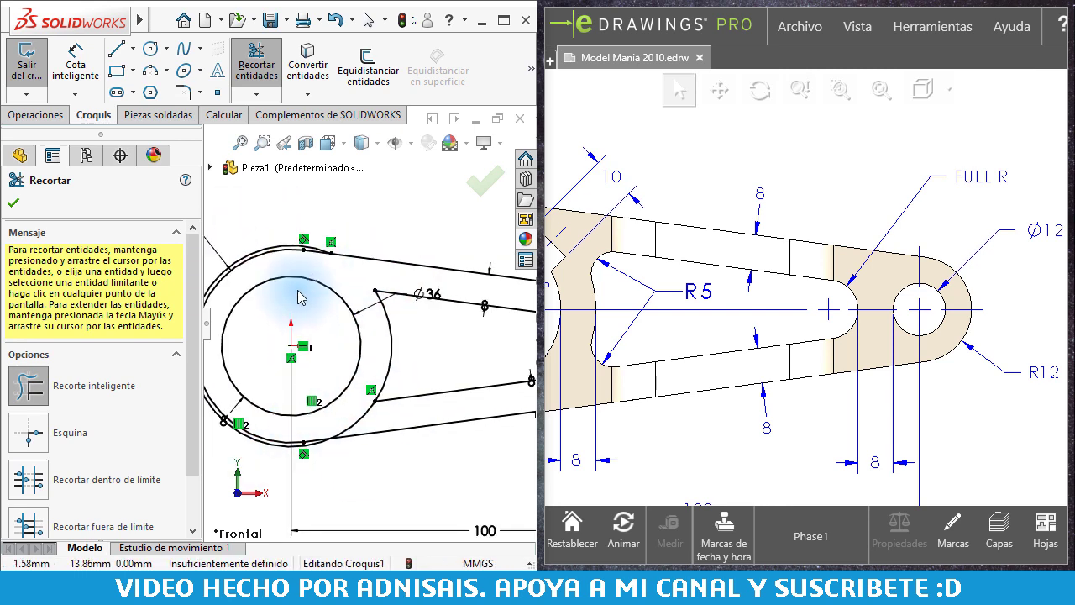
pyautogui.scroll(1, 299, 311)
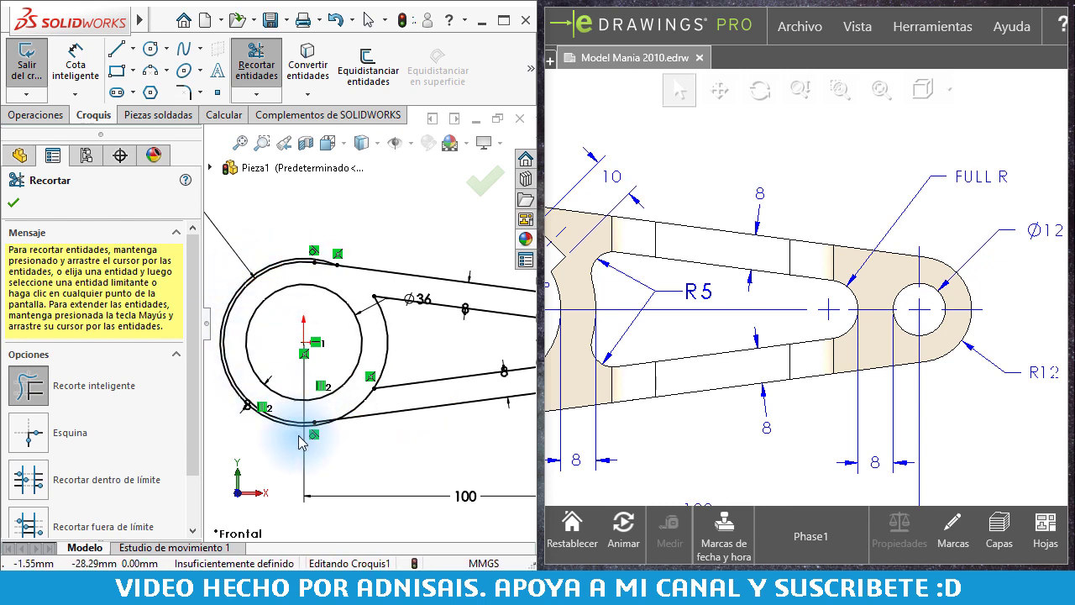
pyautogui.scroll(-2, 294, 363)
pyautogui.moveTo(304, 192); pyautogui.dragTo(294, 212)
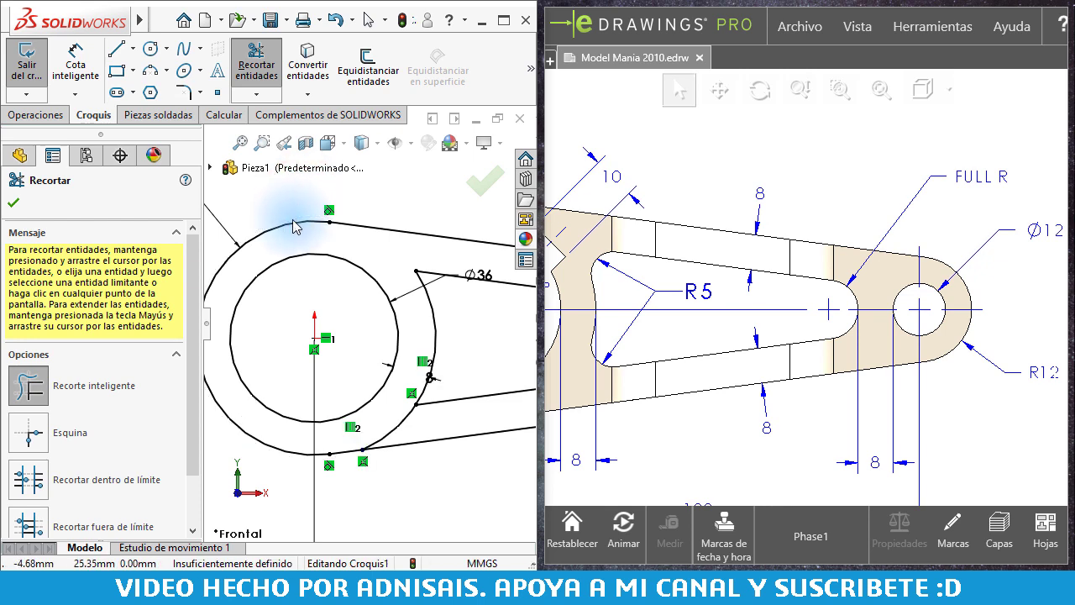
pyautogui.moveTo(426, 427); pyautogui.dragTo(396, 429)
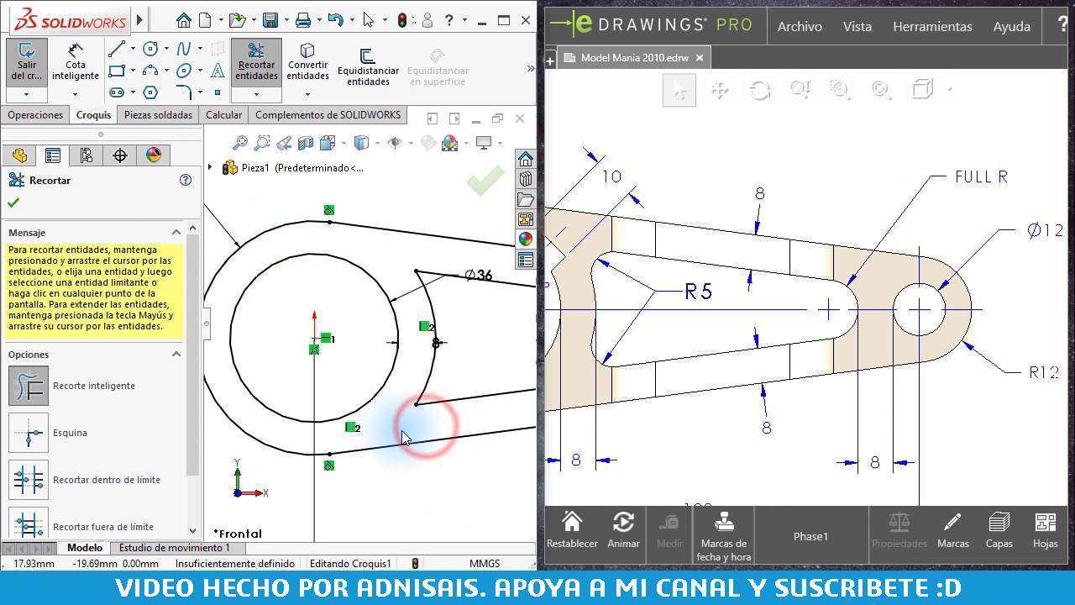
pyautogui.scroll(2, 403, 436)
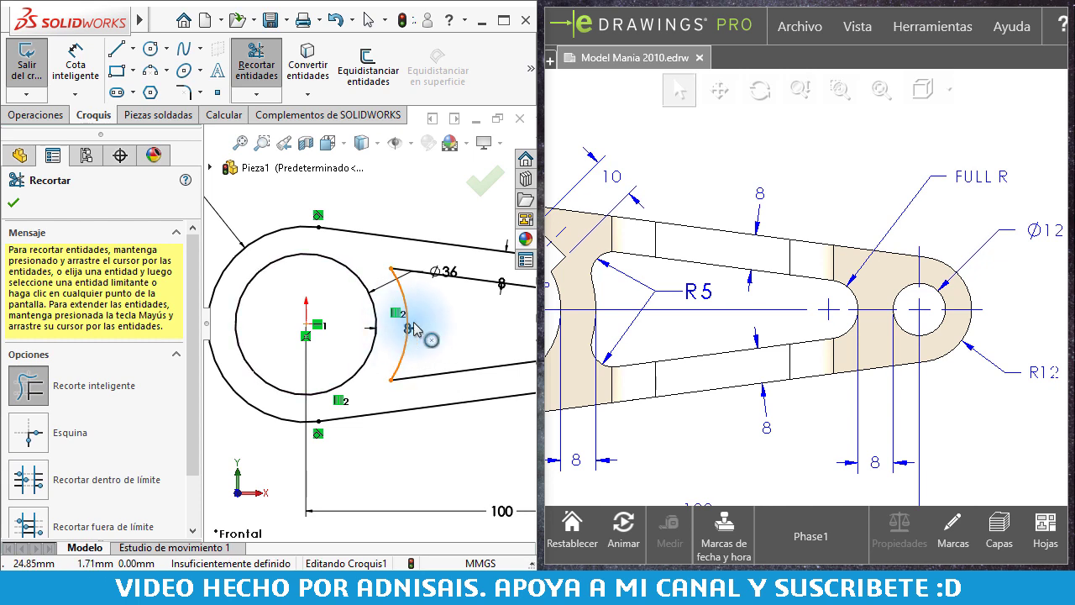
pyautogui.press('Escape')
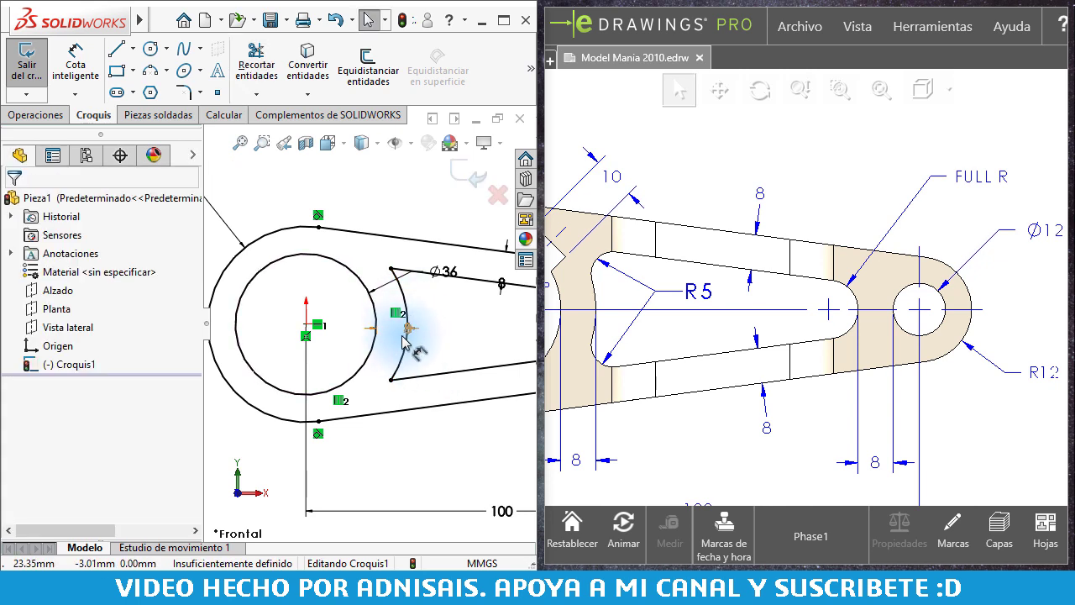
# Deselect the 8 mm dimension to review the closed left end of the slot.
pyautogui.click(397, 330)
pyautogui.click(431, 358)
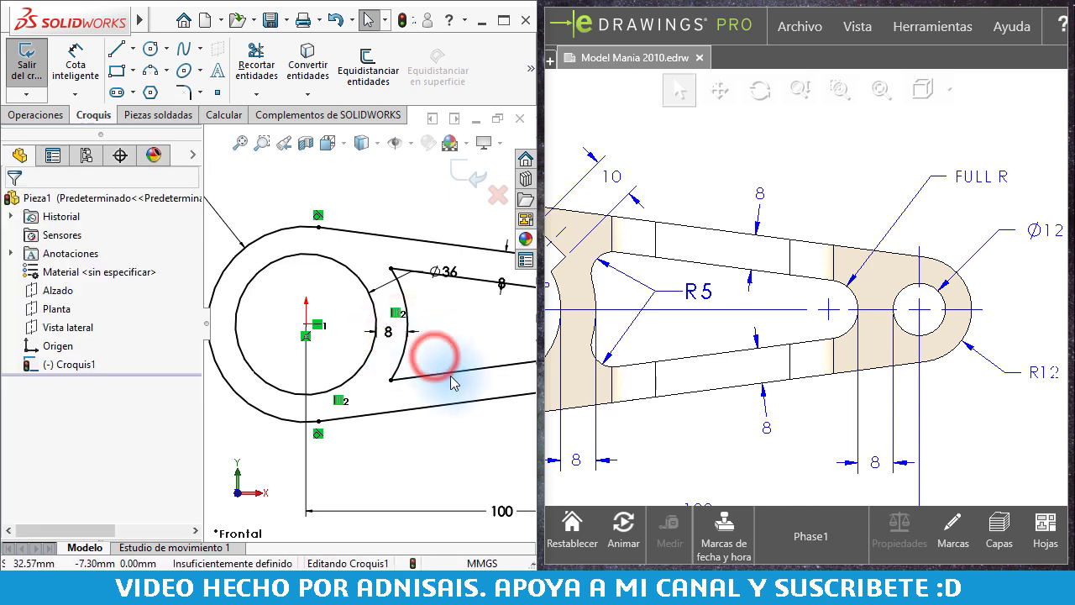
pyautogui.scroll(2, 456, 336)
pyautogui.scroll(-1, 483, 351)
pyautogui.scroll(-2, 483, 351)
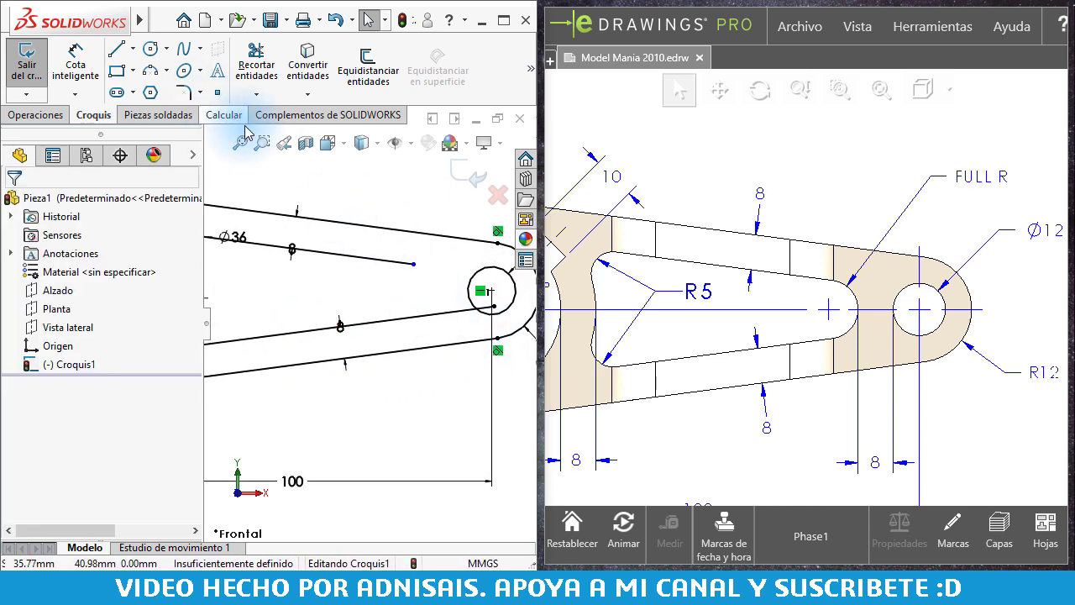
pyautogui.click(152, 74)
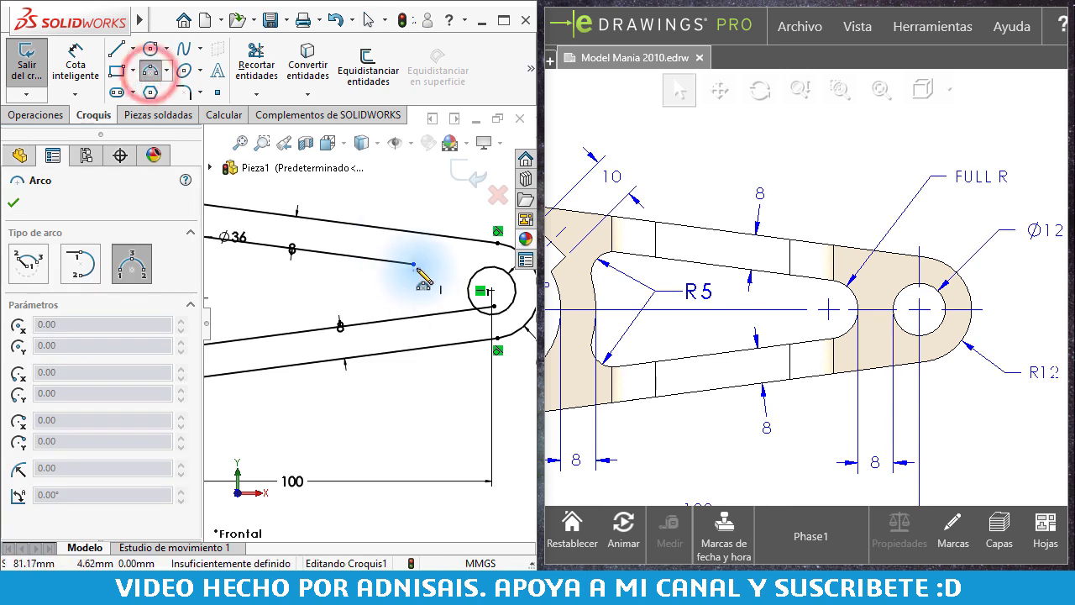
# Draw a 3-point arc joining the ends of the upper and lower inner lines.
pyautogui.click(413, 264)
pyautogui.click(414, 318)
pyautogui.click(424, 296)
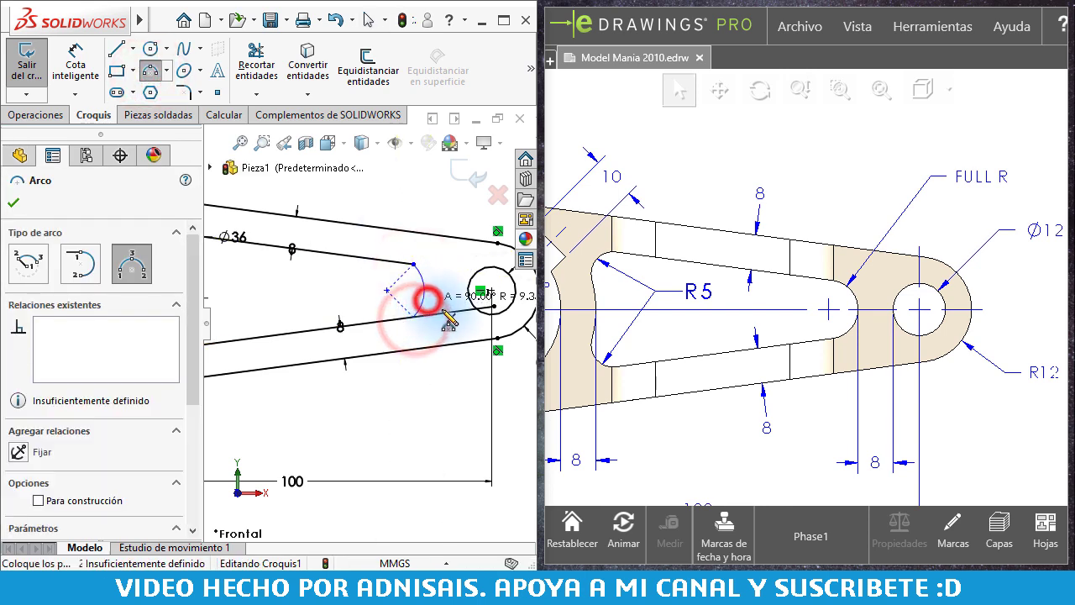
pyautogui.press('Escape')
# Trim away the line piece inside the small circle and a stray segment.
pyautogui.click(256, 74)
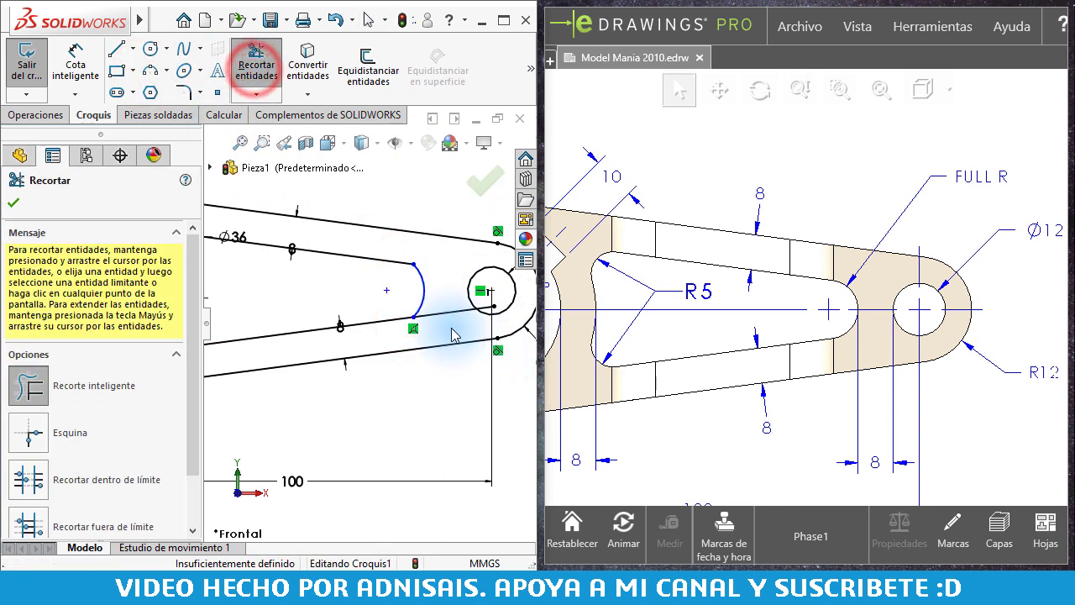
pyautogui.scroll(-2, 448, 330)
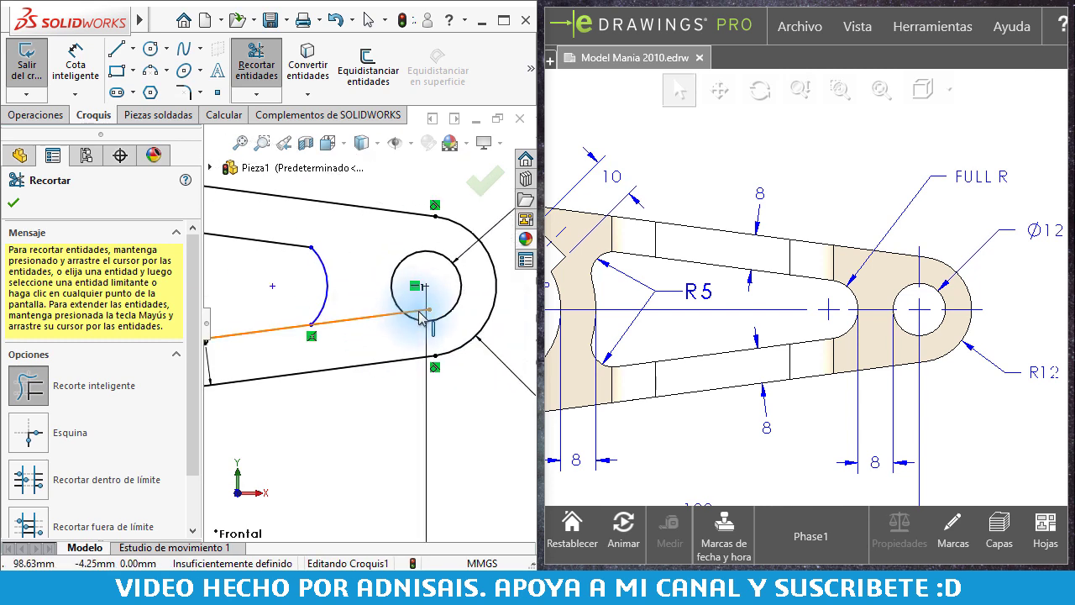
pyautogui.moveTo(429, 319); pyautogui.dragTo(381, 303)
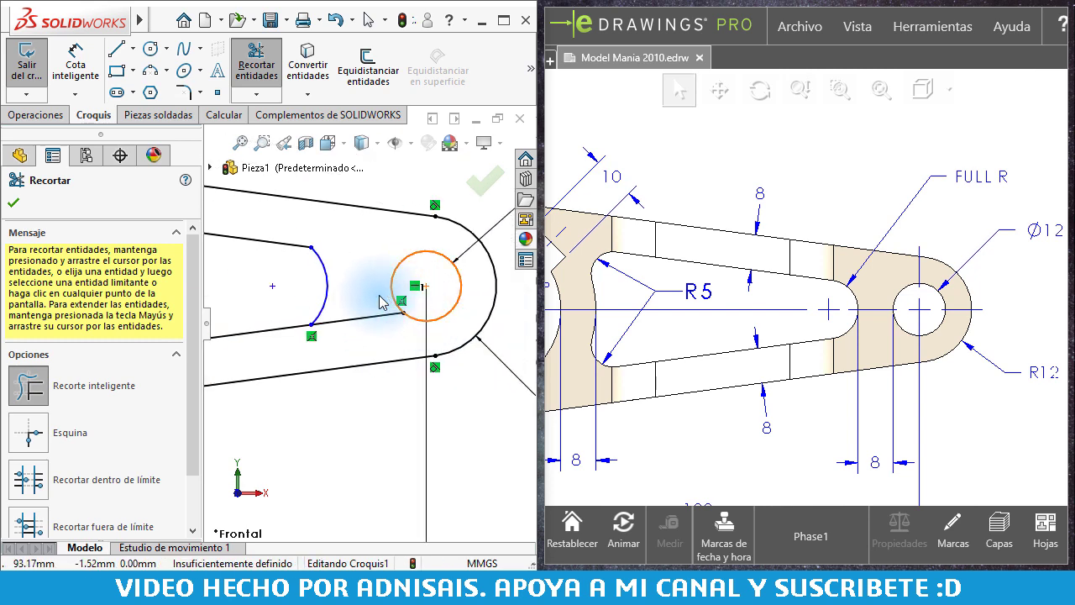
pyautogui.scroll(3, 375, 344)
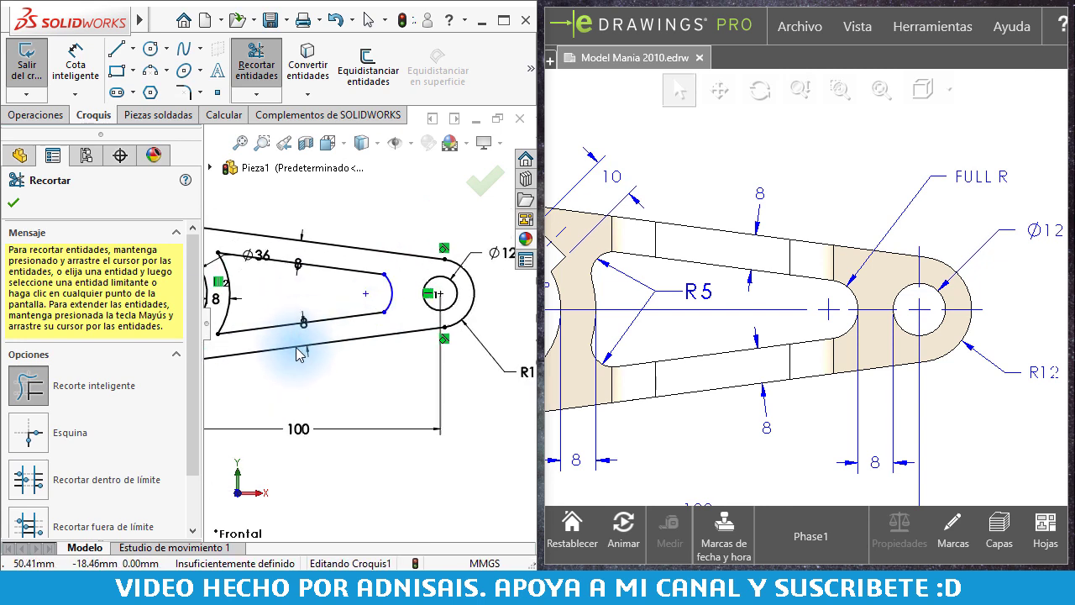
pyautogui.moveTo(288, 332); pyautogui.dragTo(312, 340)
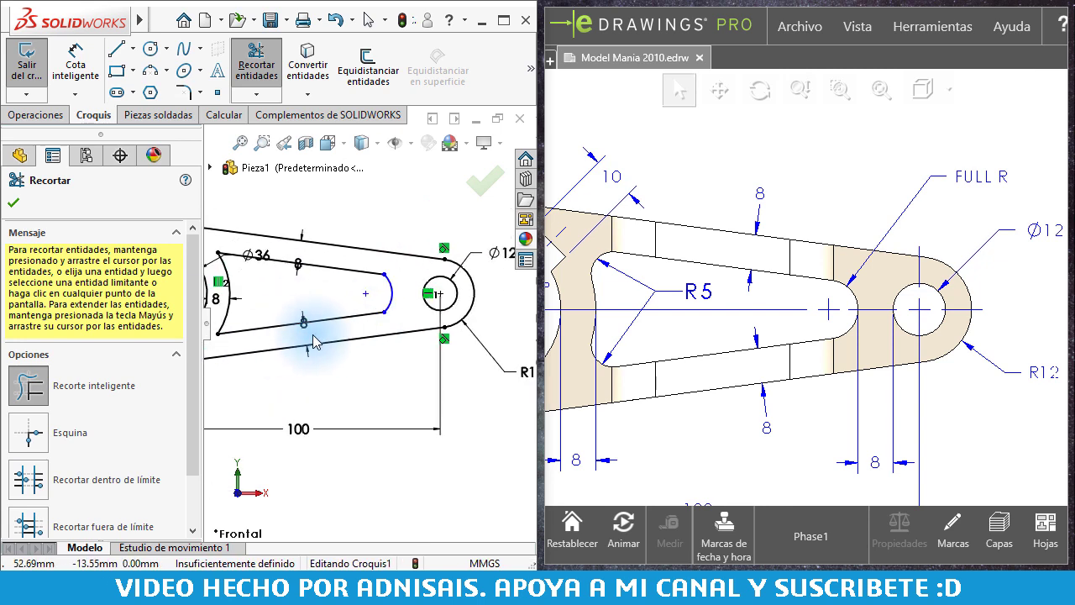
pyautogui.press('Escape')
# Make the arc tangent to both the upper and lower inner lines.
pyautogui.scroll(-2, 381, 273)
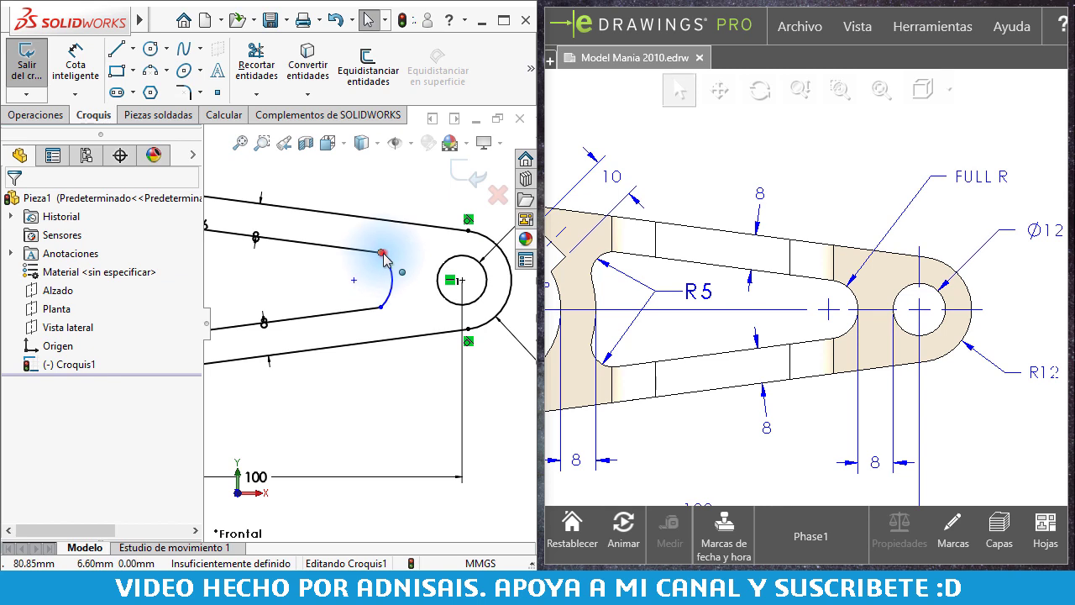
pyautogui.click(382, 253)
pyautogui.click(434, 177)
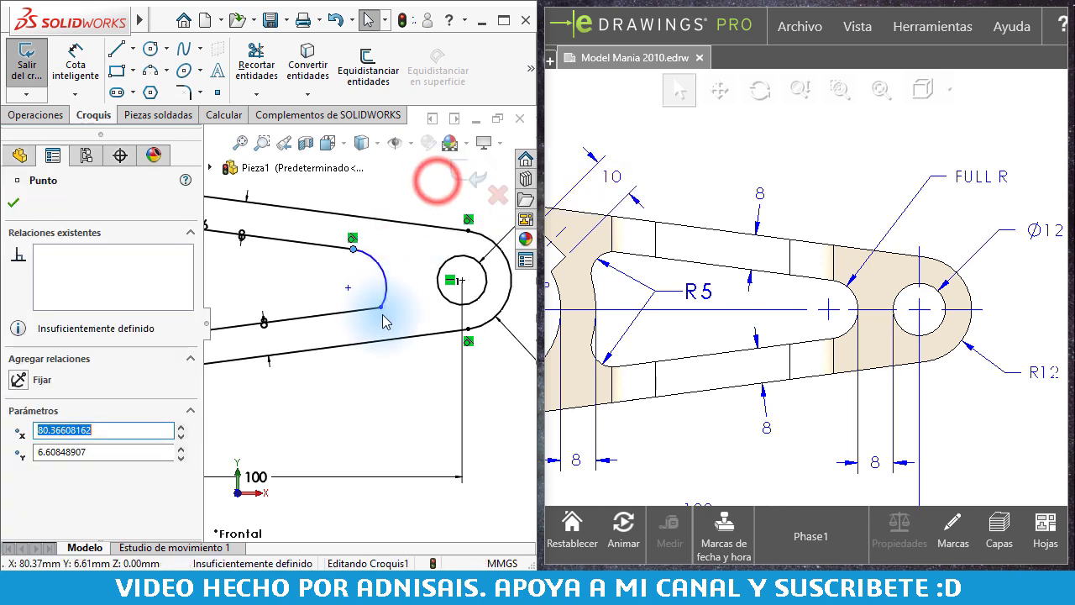
pyautogui.moveTo(383, 315); pyautogui.dragTo(384, 308)
pyautogui.click(372, 303)
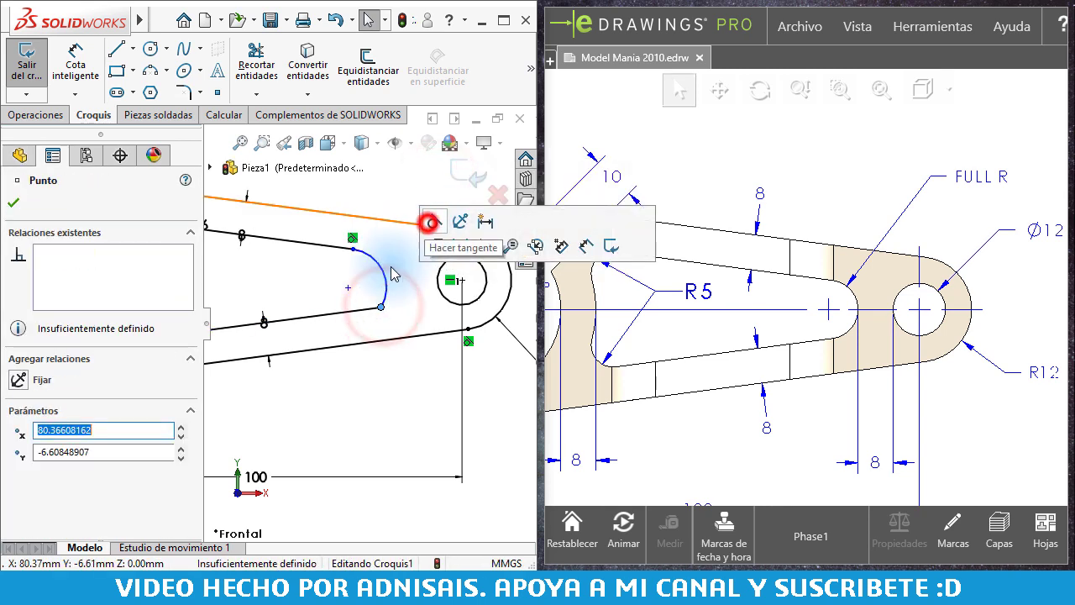
pyautogui.click(429, 221)
pyautogui.click(342, 382)
pyautogui.scroll(3, 373, 386)
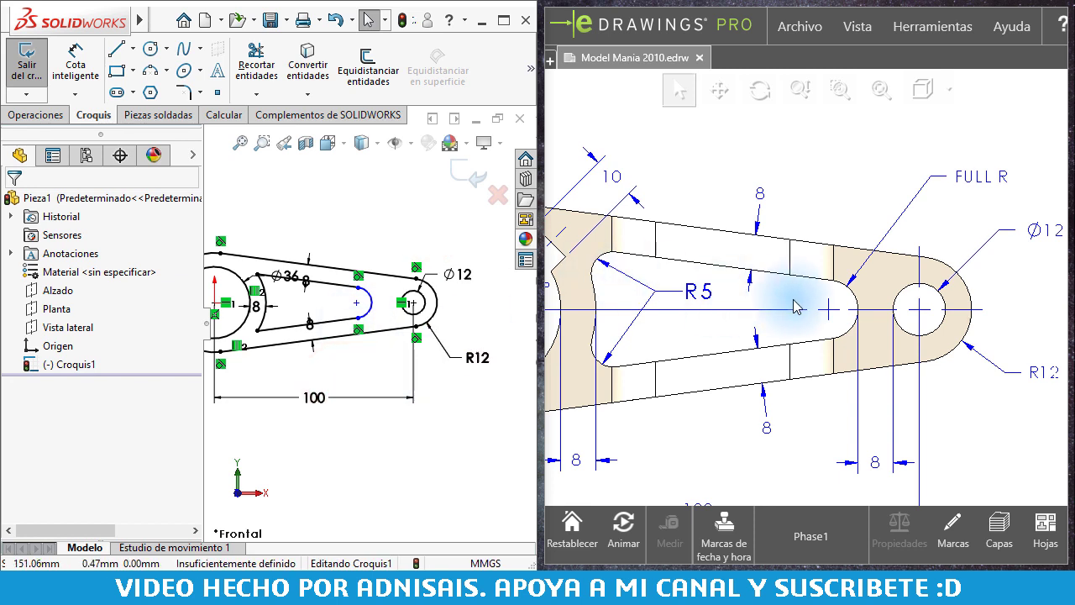
pyautogui.click(370, 452)
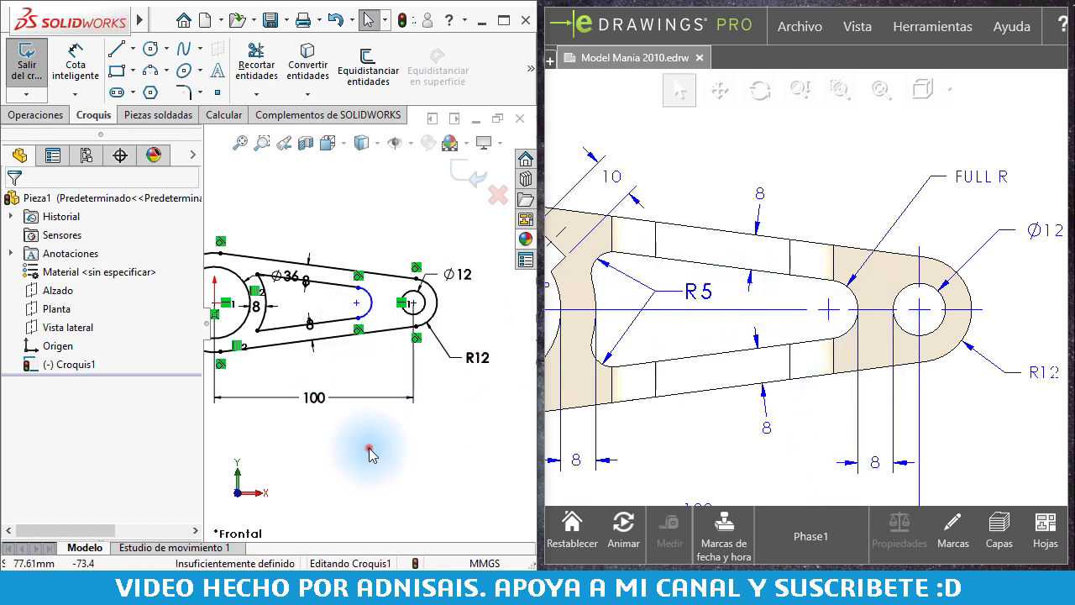
pyautogui.press('d')
pyautogui.scroll(-2, 374, 315)
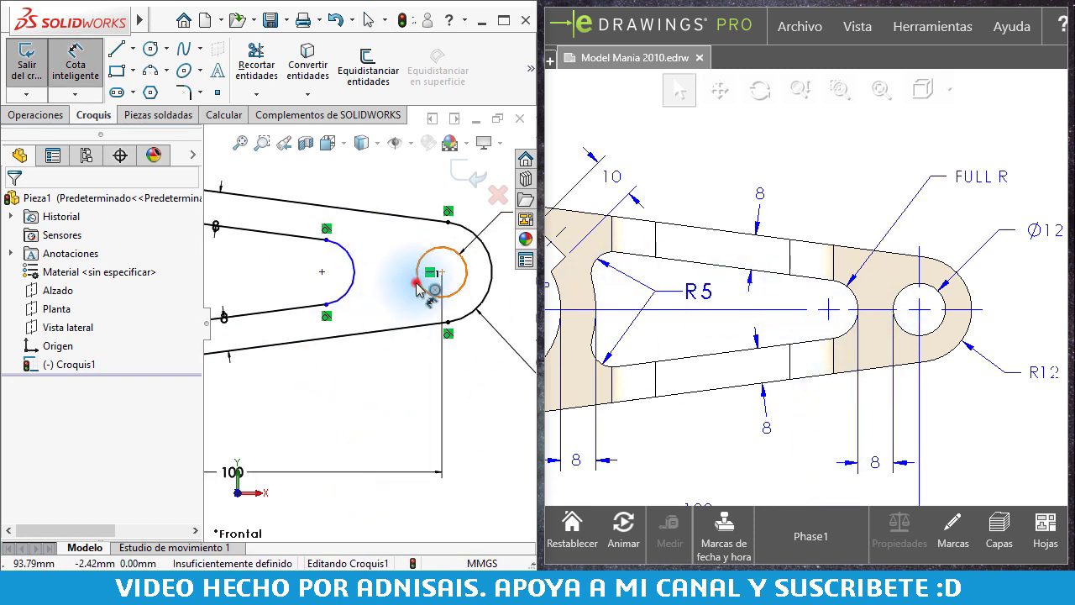
# Dimension the distance between the slot's end arc and the small circle as 8 mm.
pyautogui.click(417, 284)
pyautogui.click(356, 285)
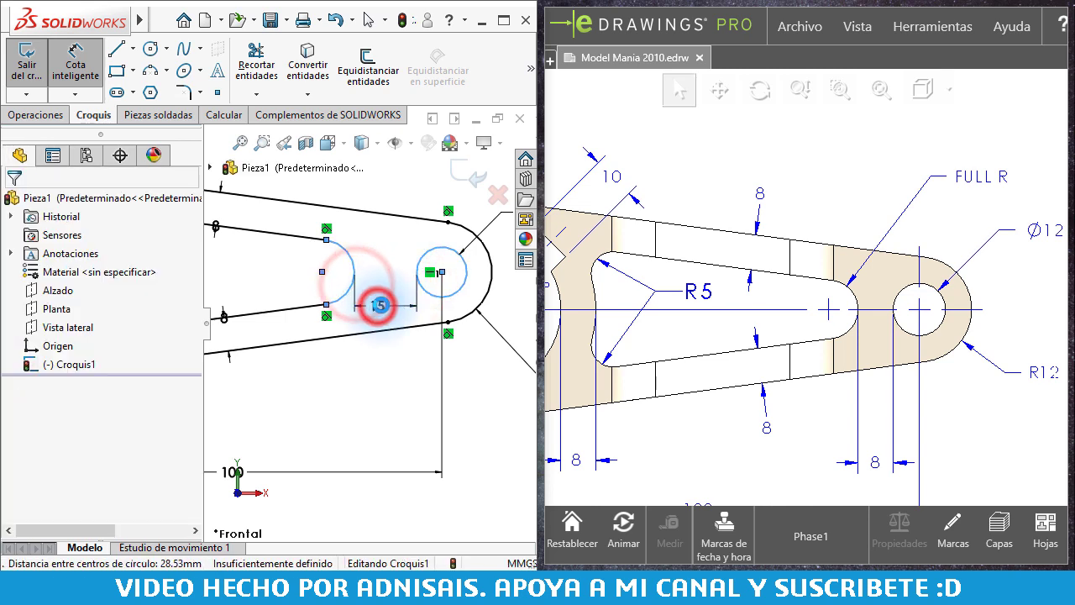
pyautogui.click(376, 306)
pyautogui.write('8mm')
pyautogui.press('Return')
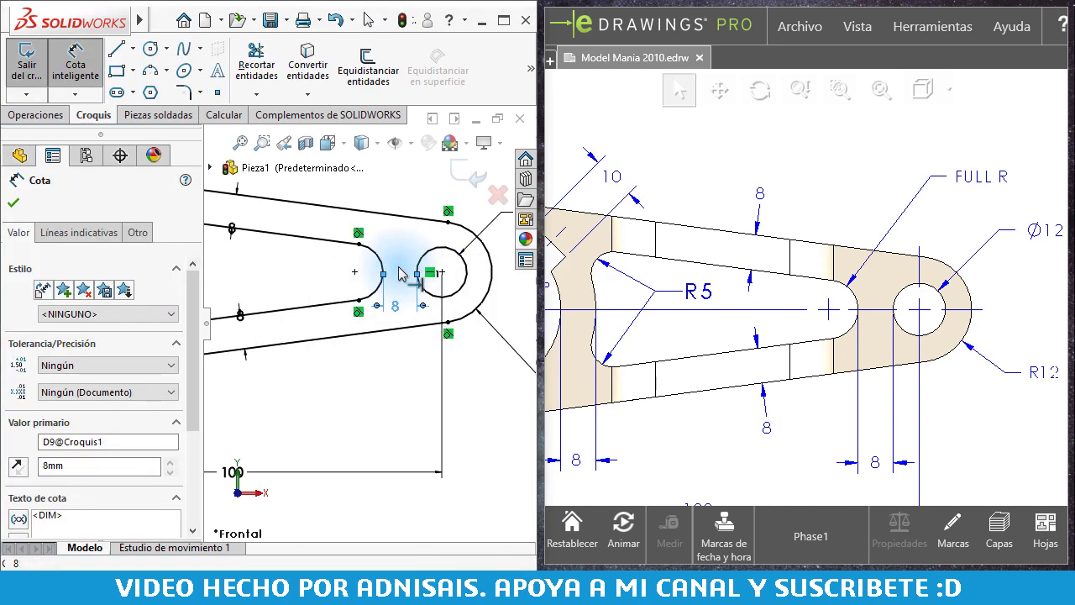
pyautogui.scroll(3, 352, 369)
pyautogui.scroll(-2, 260, 336)
pyautogui.scroll(3, 258, 334)
pyautogui.press('Escape')
pyautogui.scroll(-3, 336, 319)
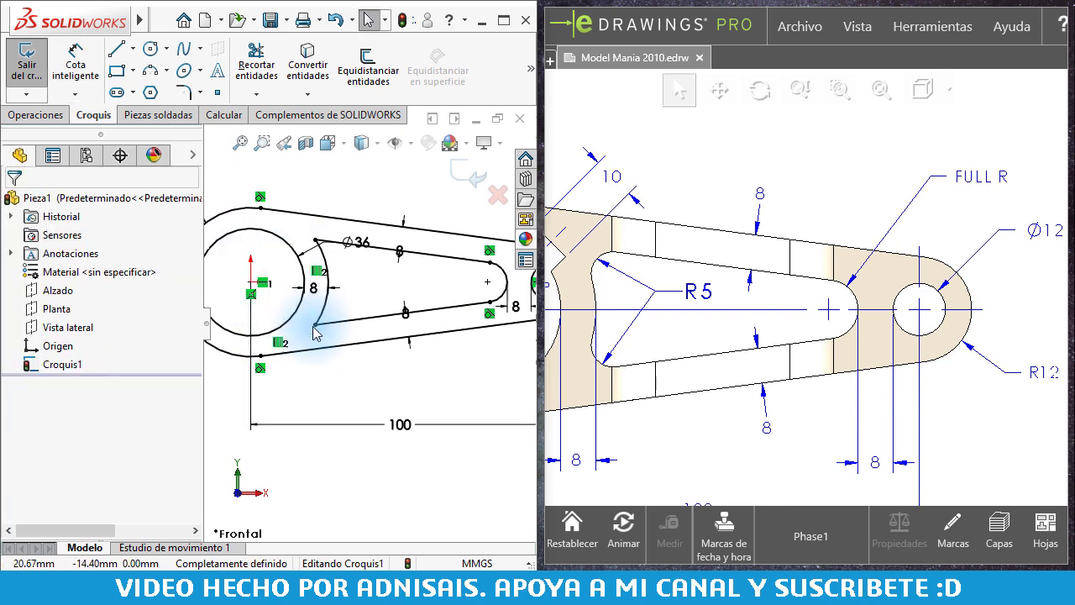
# Round both corners of the slot's left arc with 5 mm sketch fillets.
pyautogui.click(188, 94)
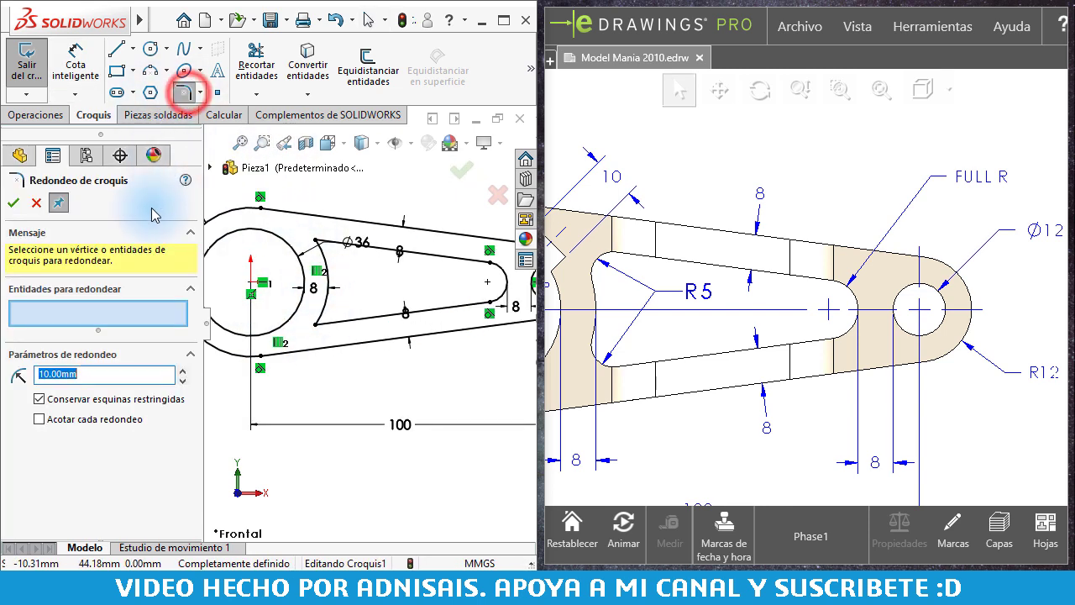
pyautogui.write('5')
pyautogui.click(348, 332)
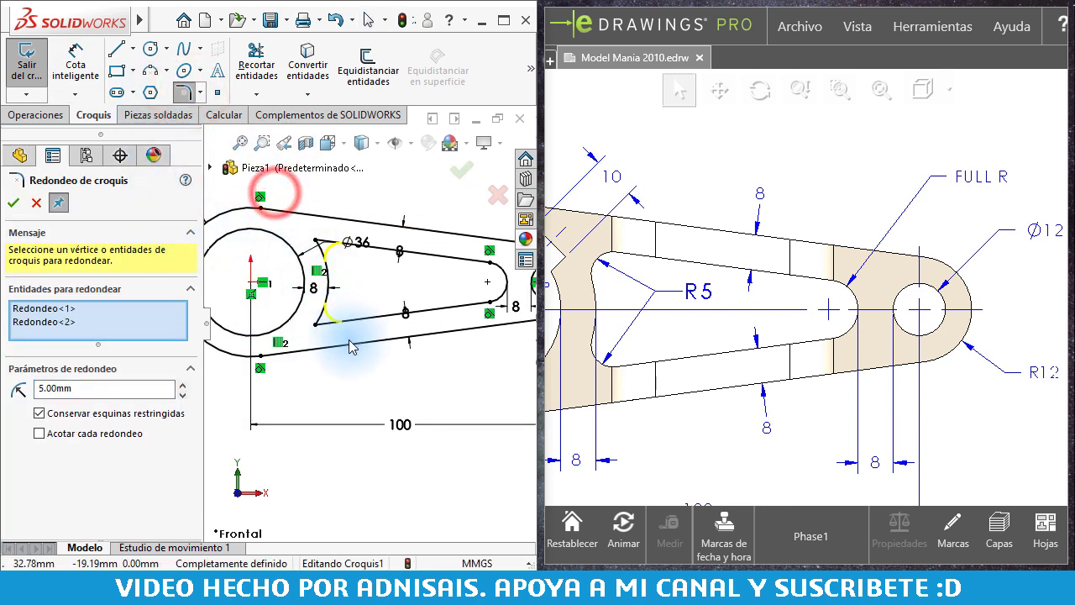
pyautogui.click(12, 203)
pyautogui.click(13, 203)
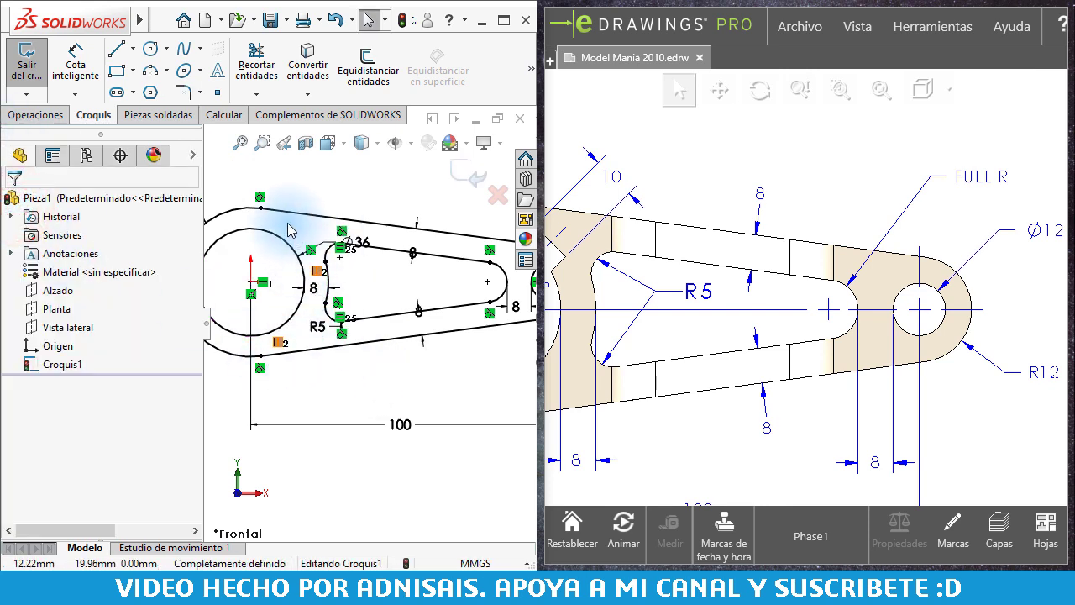
pyautogui.moveTo(305, 217); pyautogui.dragTo(357, 370)
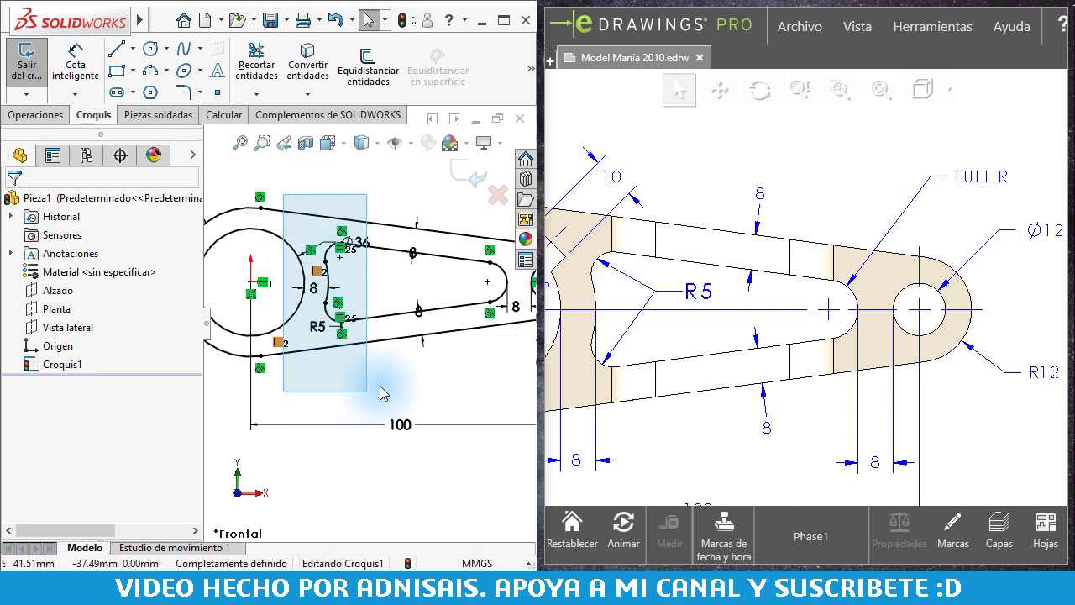
# Check the R5 fillets, fit the sketch in view, and pan the reference to the 45° notch.
pyautogui.moveTo(360, 379); pyautogui.dragTo(344, 383)
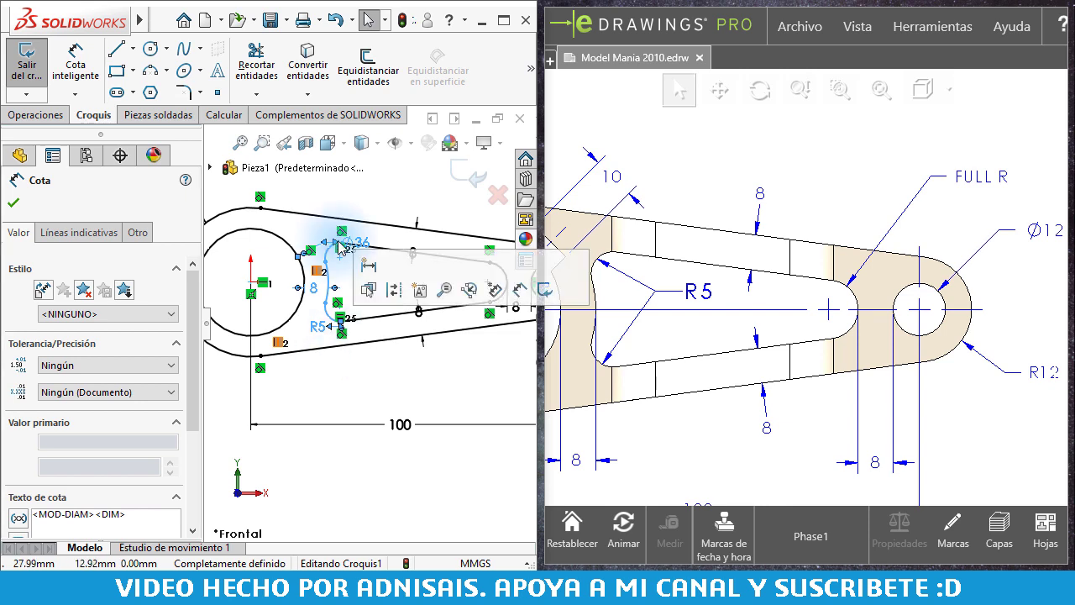
pyautogui.click(363, 194)
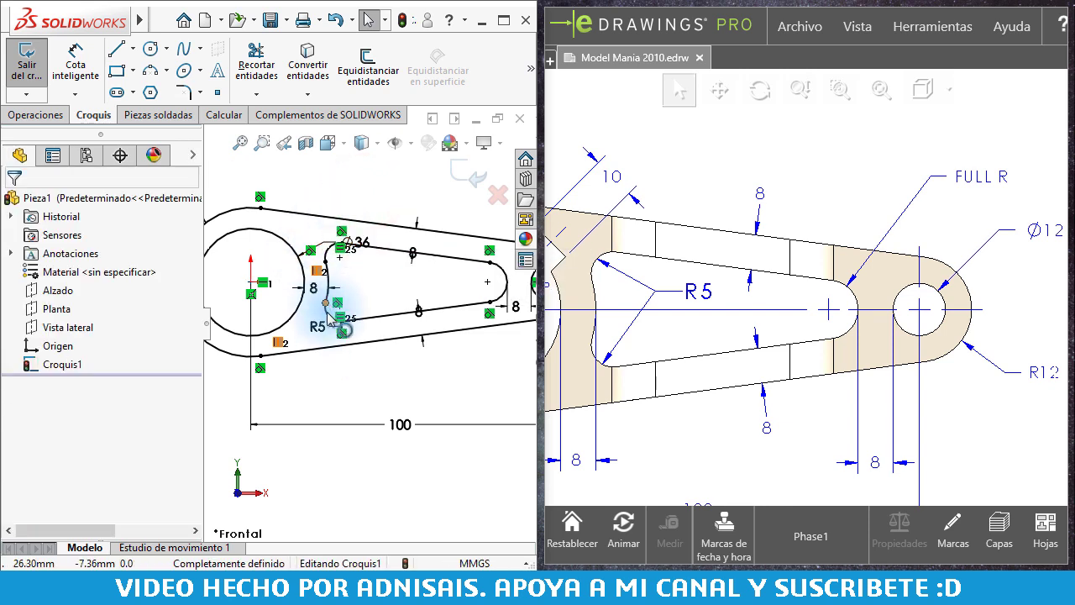
pyautogui.press('f')
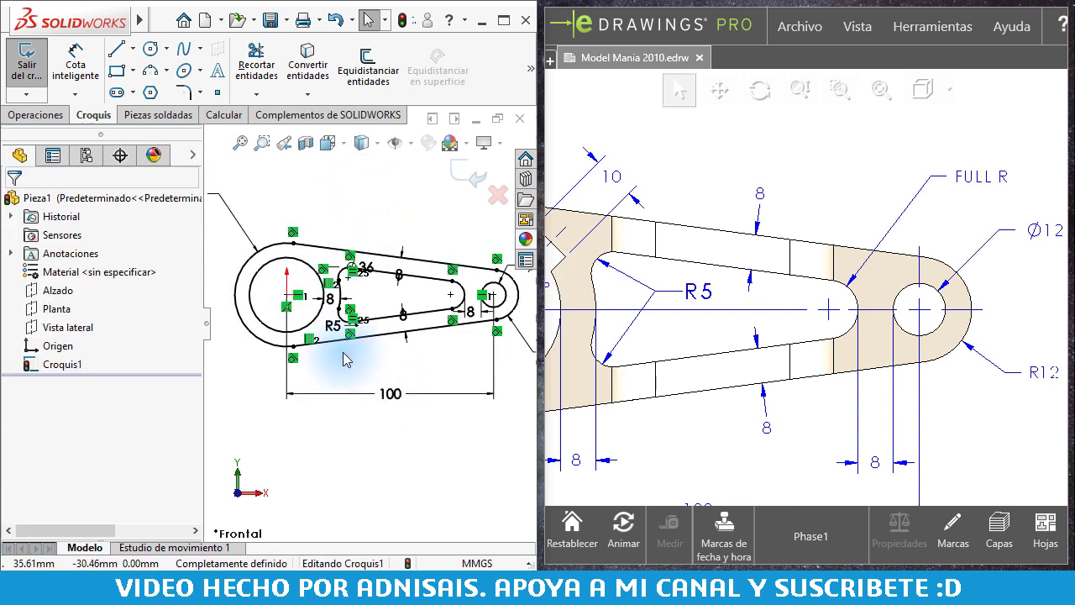
pyautogui.moveTo(619, 307)
pyautogui.mouseDown(button='middle')
pyautogui.moveTo(829, 340)
pyautogui.moveTo(912, 372)
pyautogui.mouseUp(button='middle')
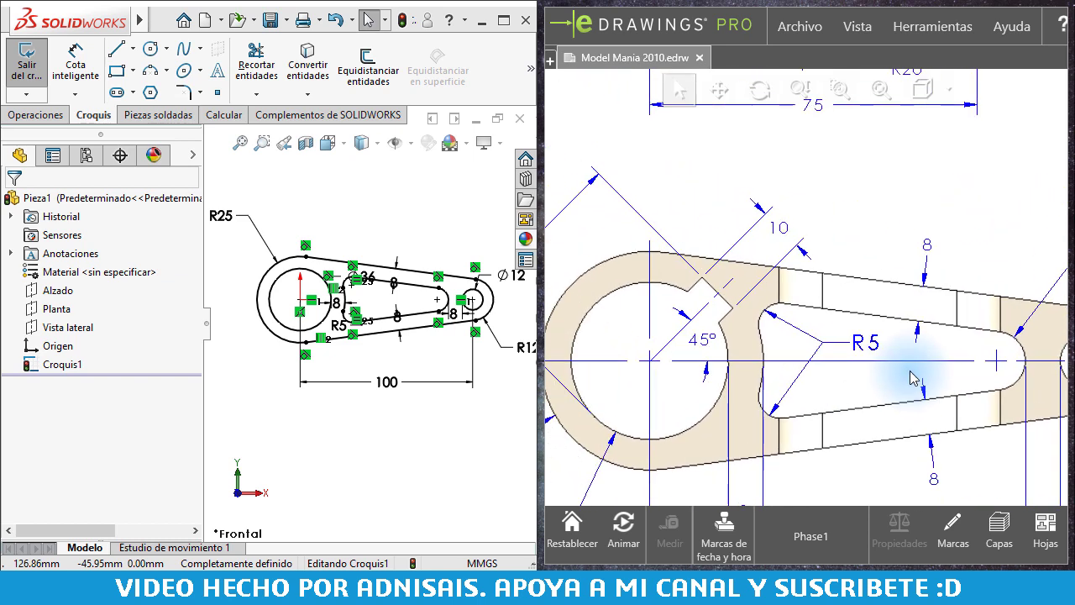
pyautogui.moveTo(743, 269); pyautogui.dragTo(785, 307, button='middle')
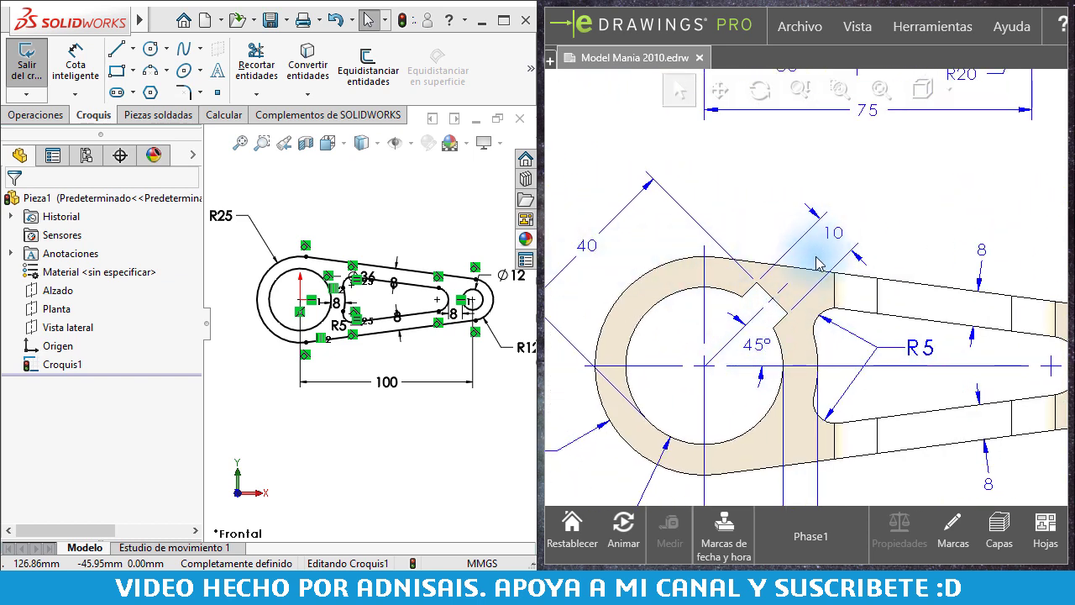
pyautogui.scroll(-3, 372, 204)
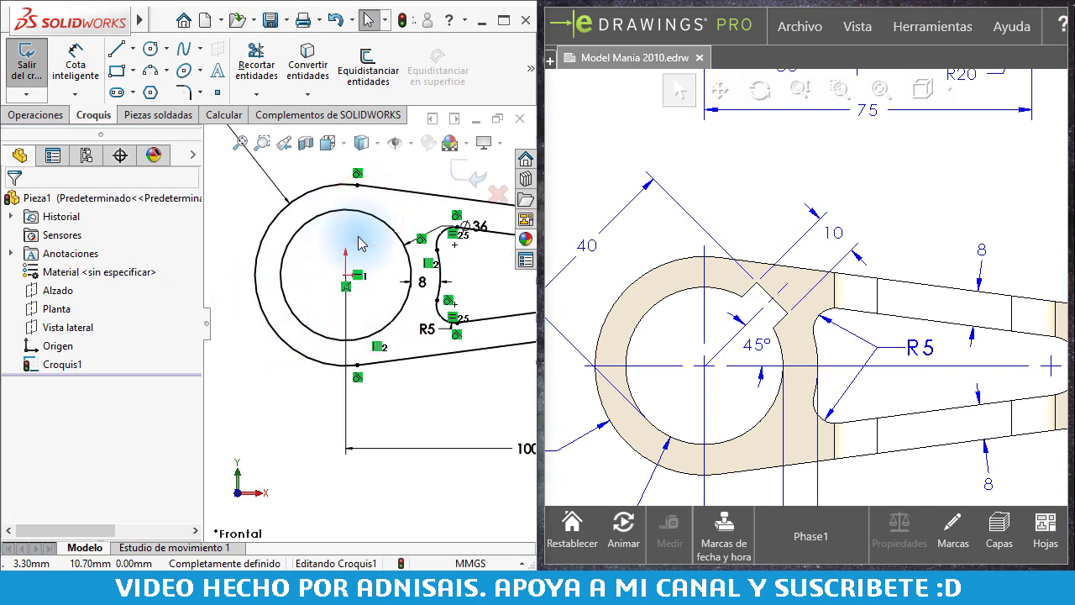
pyautogui.click(131, 48)
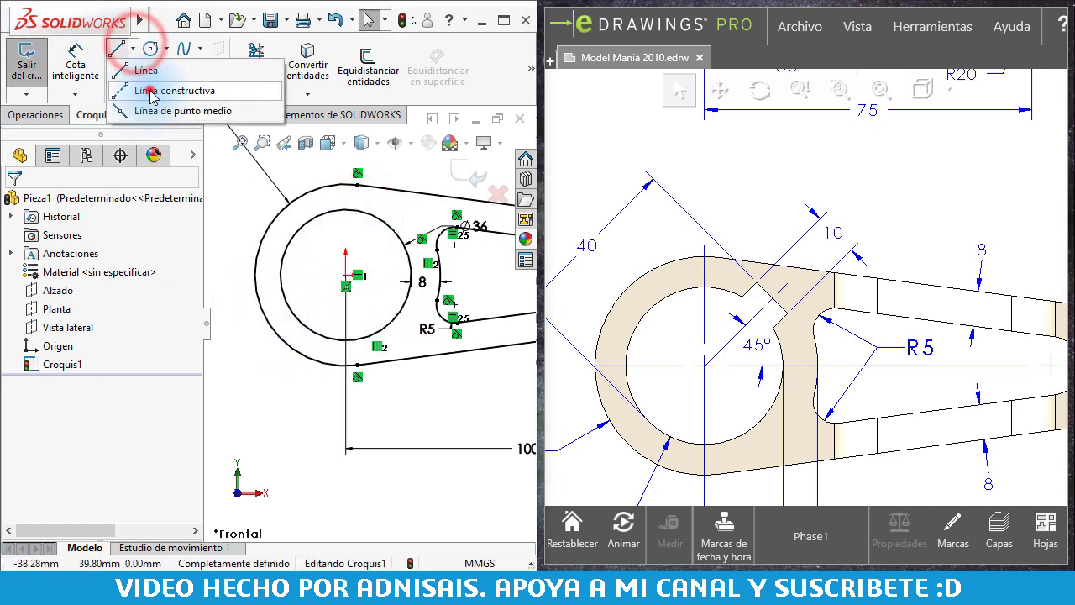
# Draw a diagonal construction line from the large circle's centre past its outer arc.
pyautogui.click(150, 91)
pyautogui.click(346, 275)
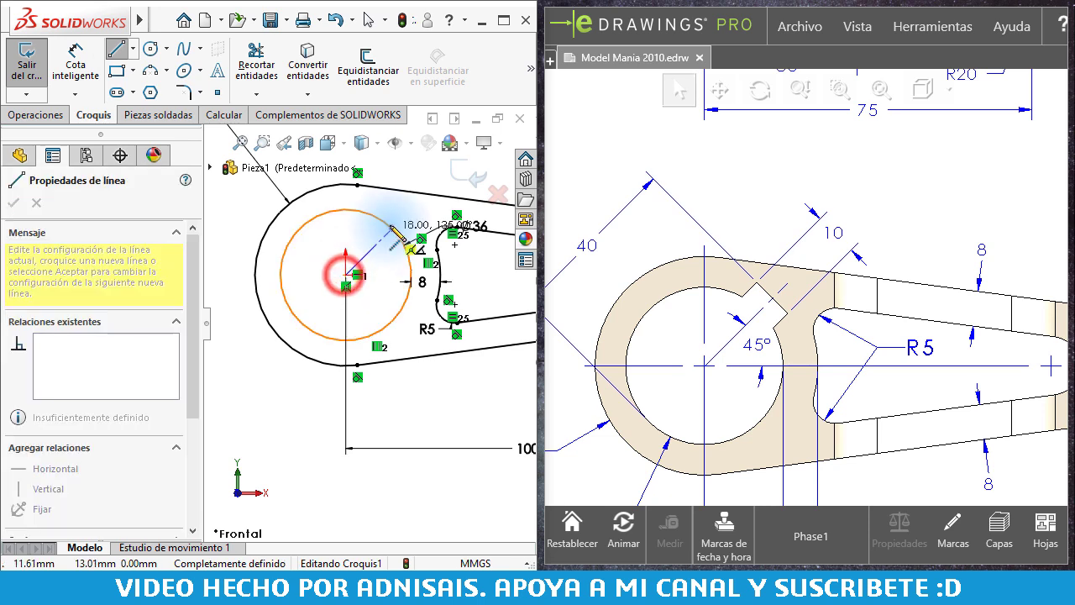
pyautogui.click(403, 206)
pyautogui.scroll(5, 408, 202)
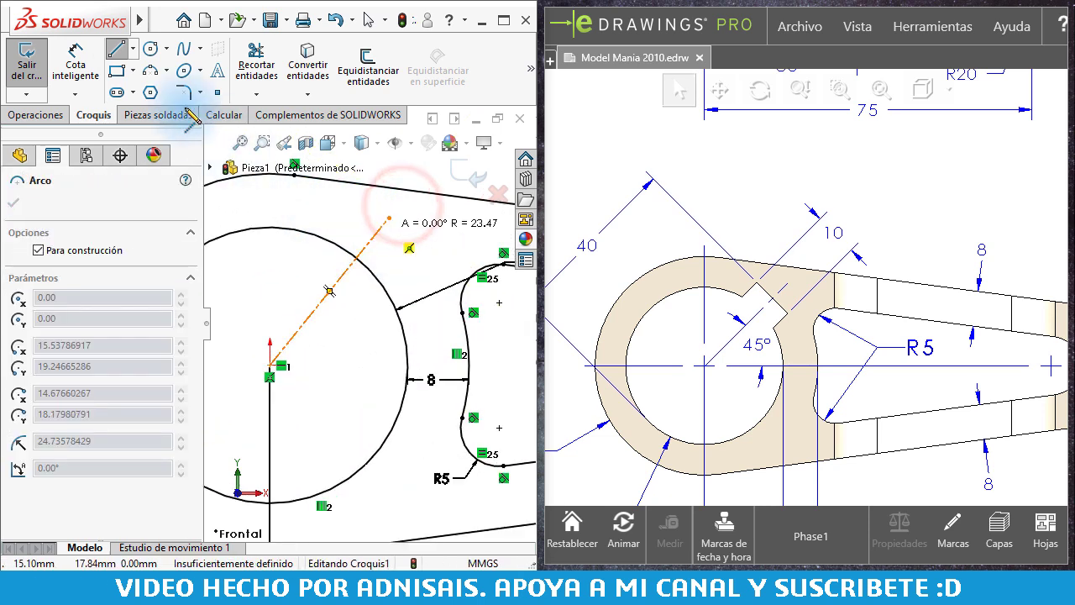
pyautogui.click(117, 50)
# Draw two short notch edges from the centerline's end down to the circle arc.
pyautogui.click(387, 220)
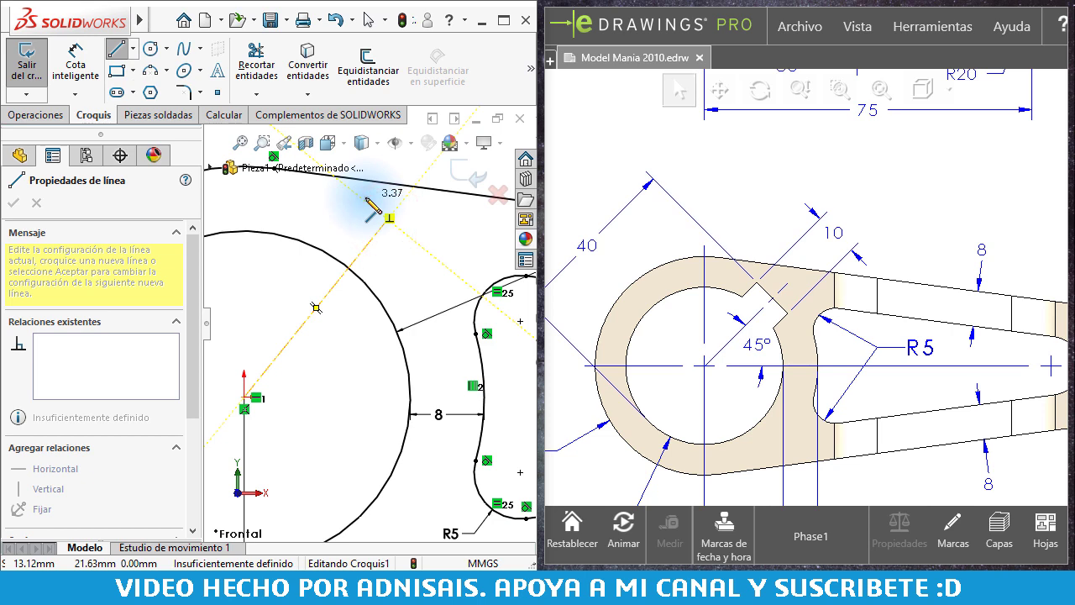
pyautogui.click(364, 199)
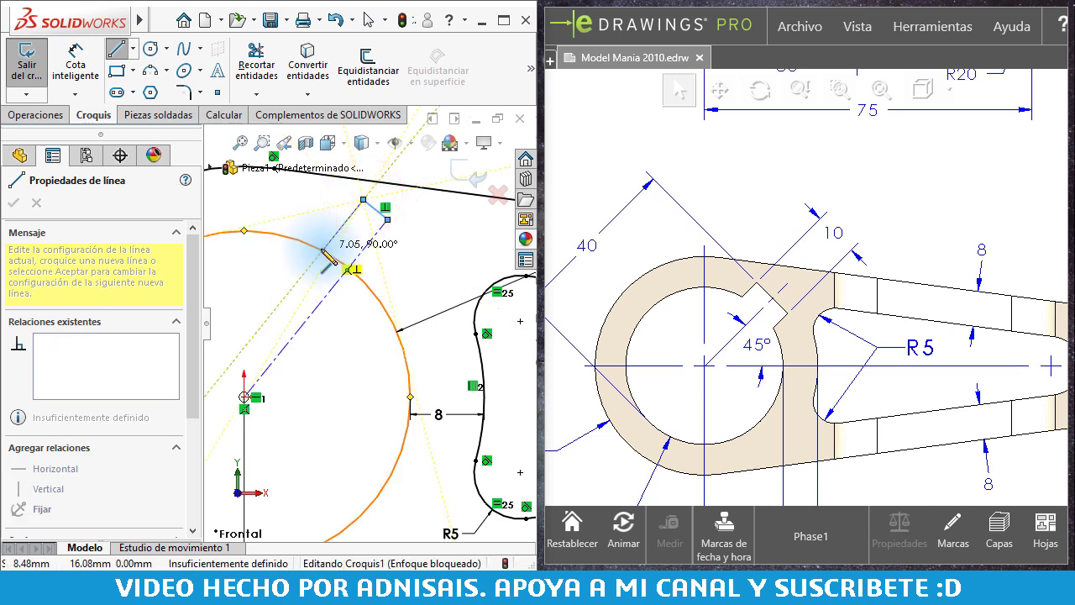
pyautogui.click(322, 252)
pyautogui.scroll(2, 336, 264)
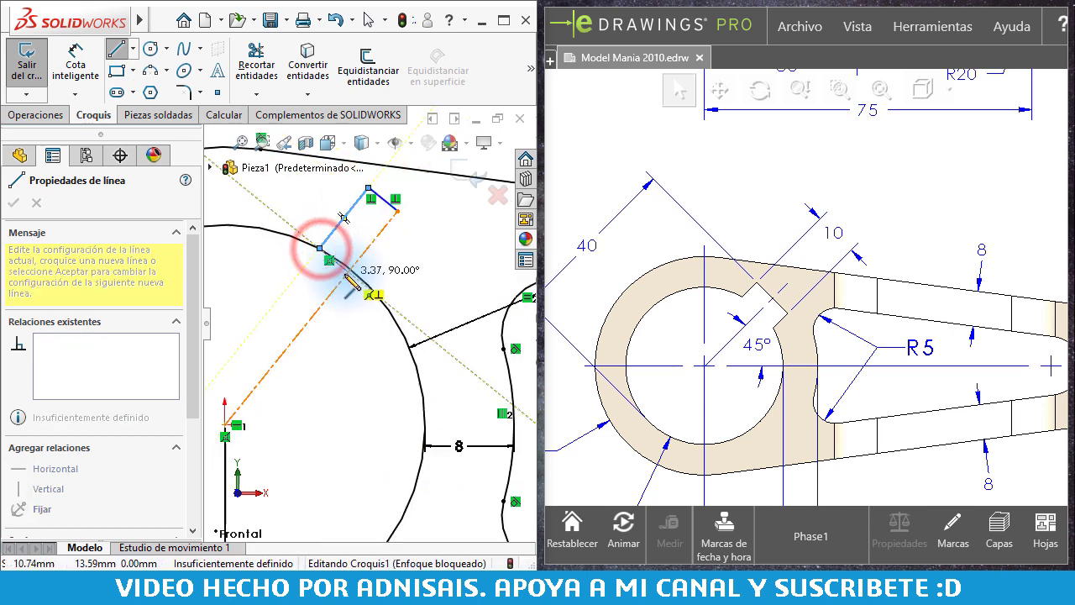
pyautogui.press('Escape')
pyautogui.scroll(1, 378, 244)
pyautogui.scroll(-2, 353, 264)
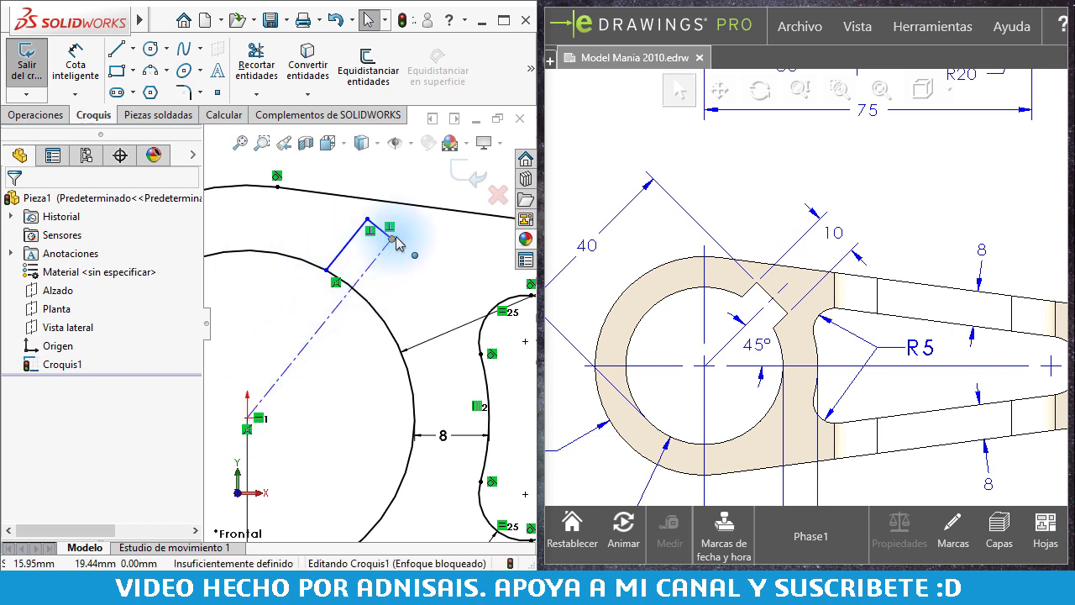
# Mirror the notch edges across the diagonal centerline.
pyautogui.moveTo(412, 270); pyautogui.dragTo(340, 216)
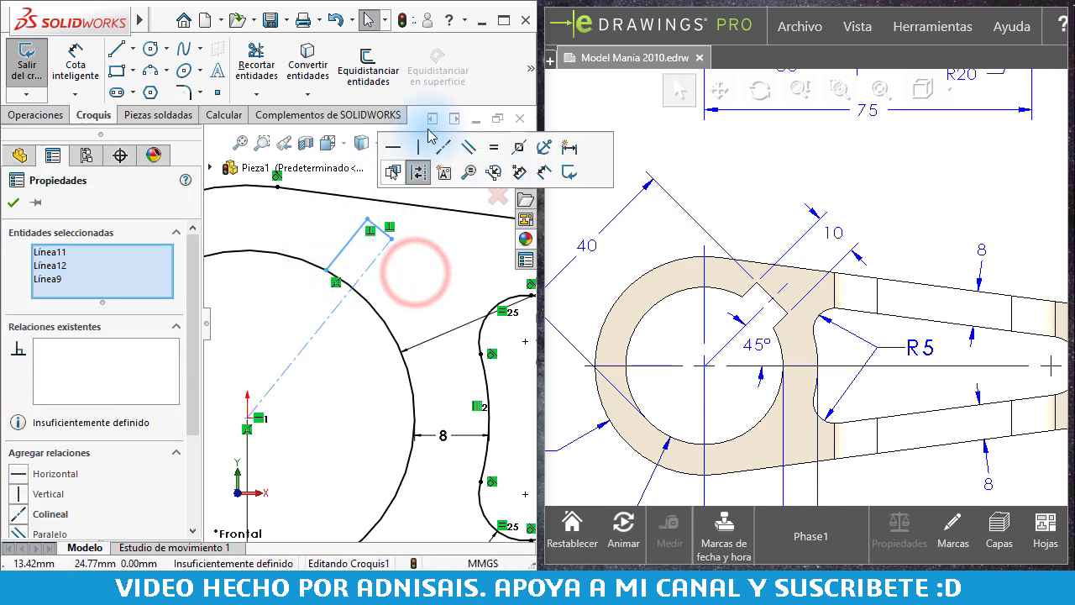
pyautogui.click(524, 78)
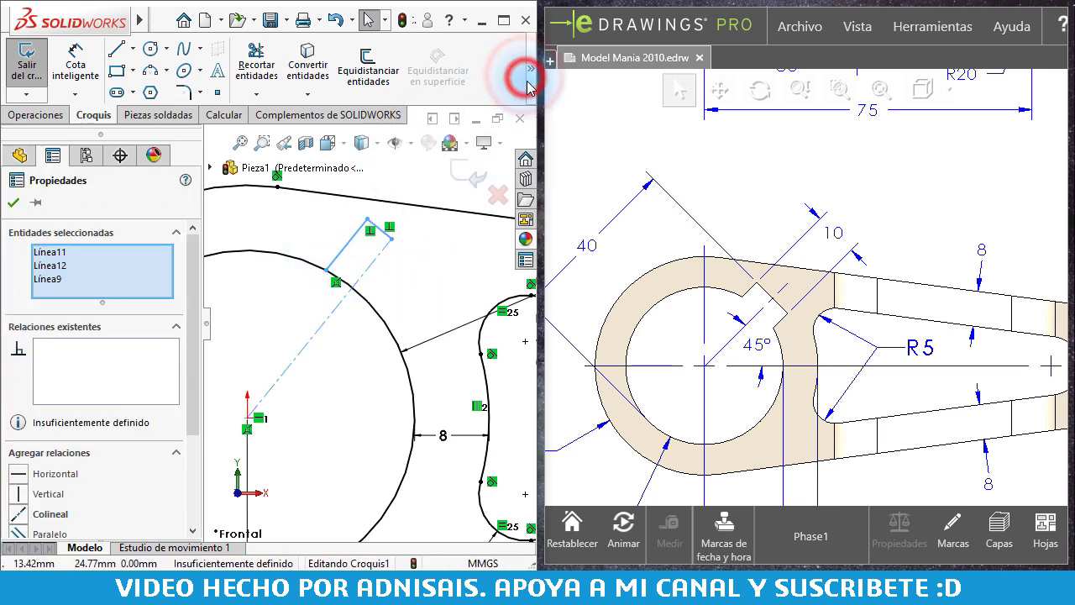
pyautogui.click(411, 111)
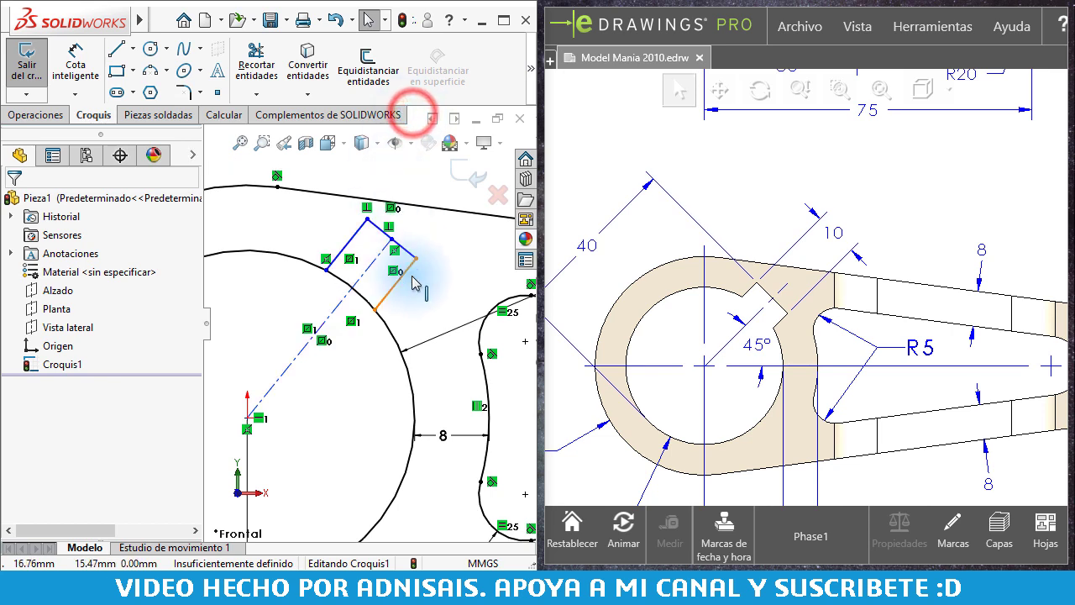
# Dimension the notch width between its two sides as 10 mm.
pyautogui.moveTo(343, 402); pyautogui.dragTo(352, 252, button='right')
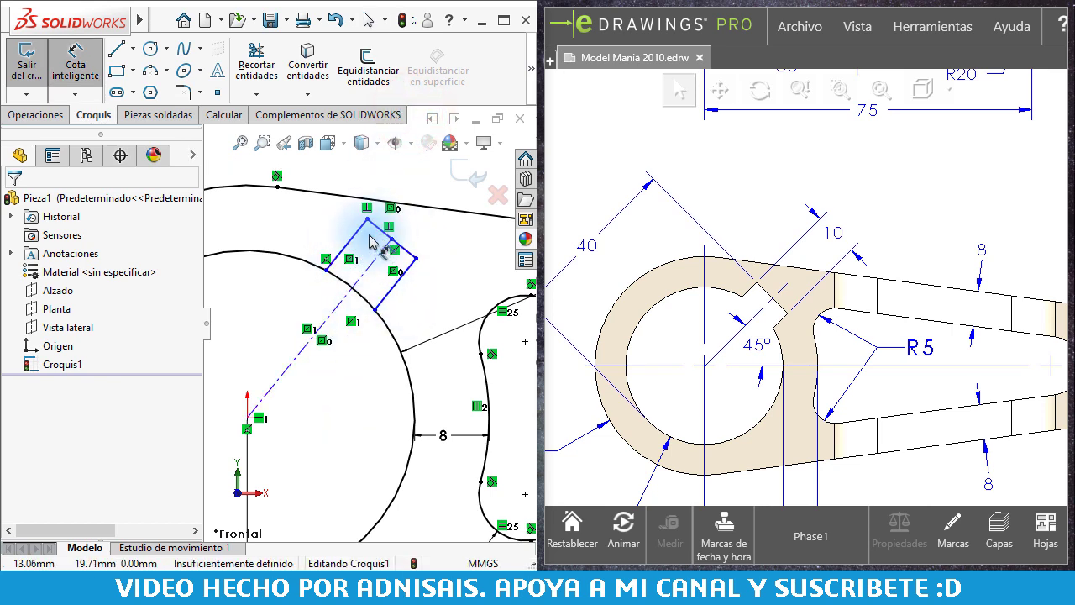
pyautogui.click(355, 235)
pyautogui.click(384, 288)
pyautogui.click(429, 196)
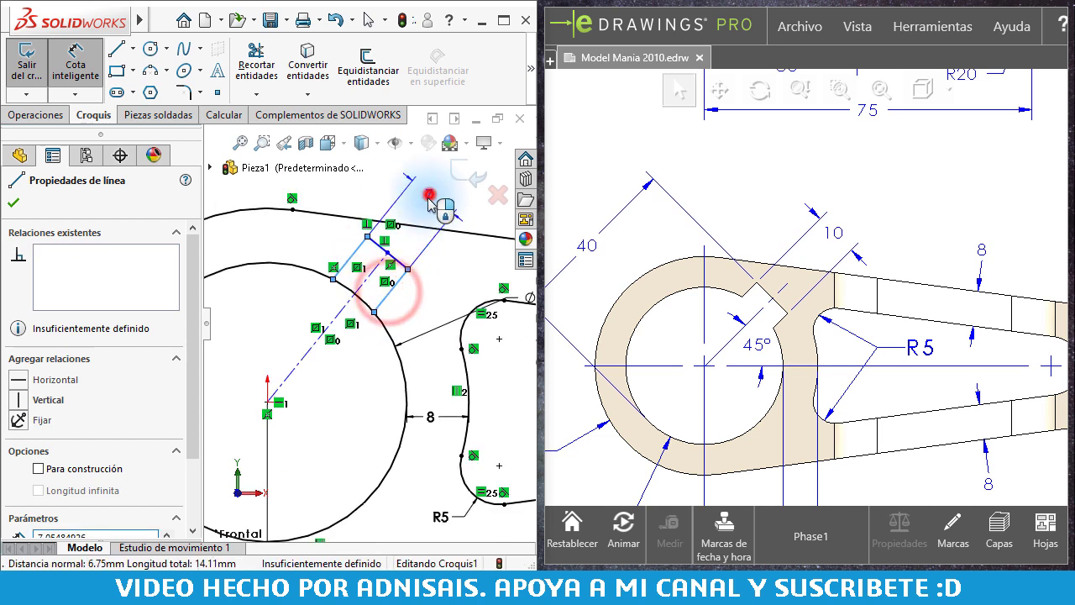
pyautogui.write('10')
pyautogui.press('Return')
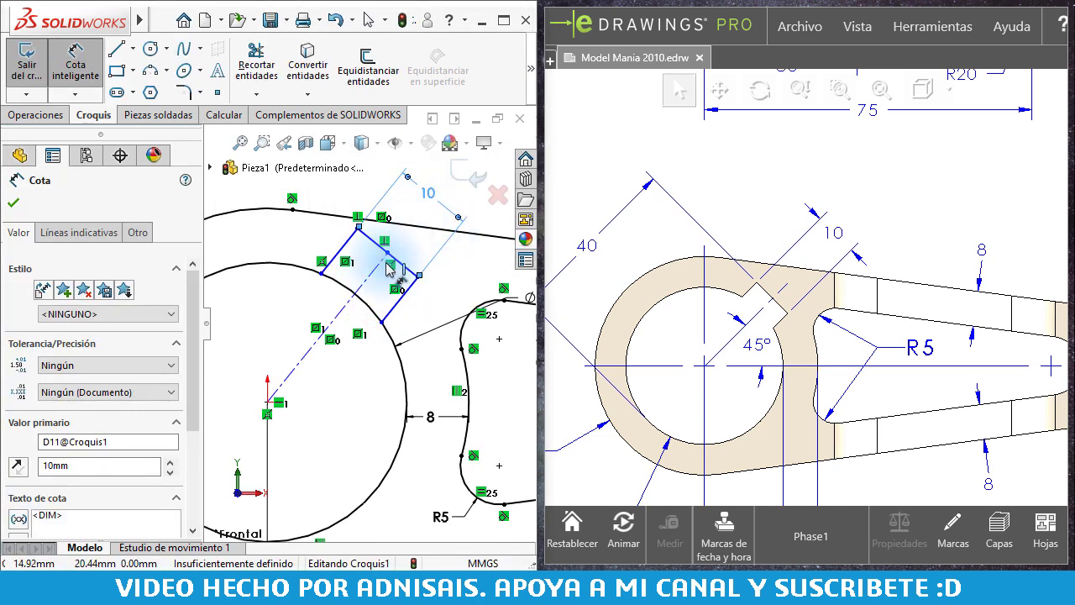
# Place a distance dimension between the notch's end edge and the outer arc.
pyautogui.click(406, 266)
pyautogui.scroll(3, 324, 372)
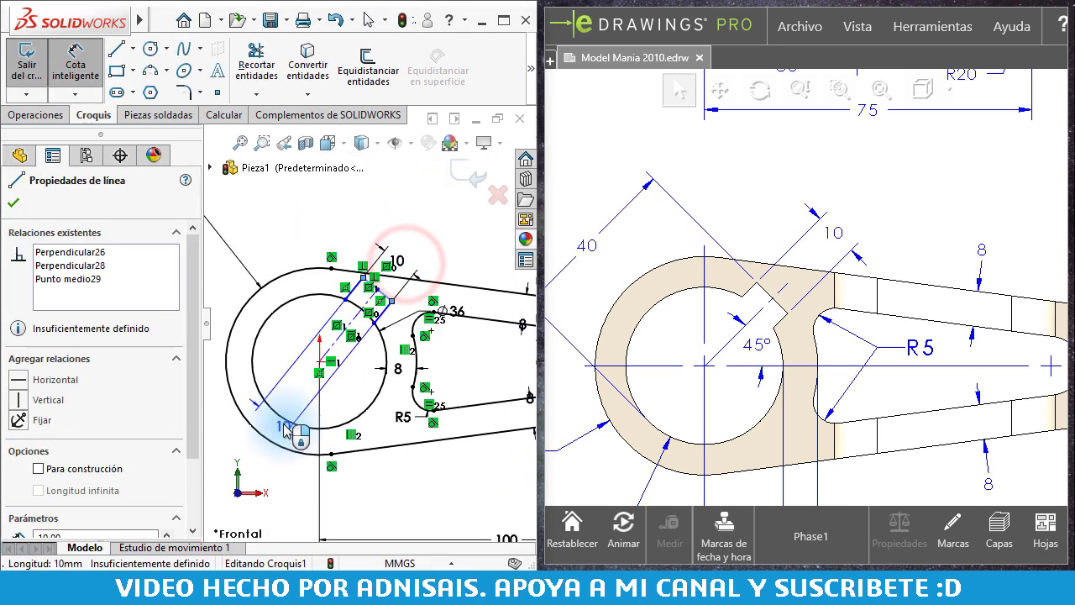
pyautogui.click(286, 422)
pyautogui.click(258, 271)
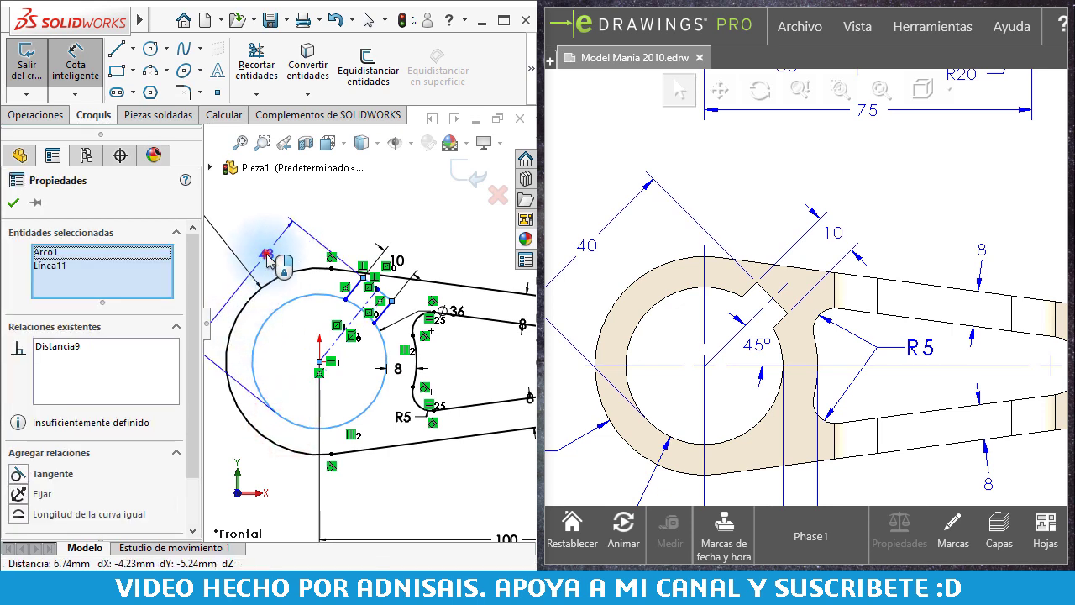
pyautogui.click(266, 254)
pyautogui.click(266, 254)
# Set the notch's distance from the outer arc to 40 mm.
pyautogui.write('40')
pyautogui.press('Return')
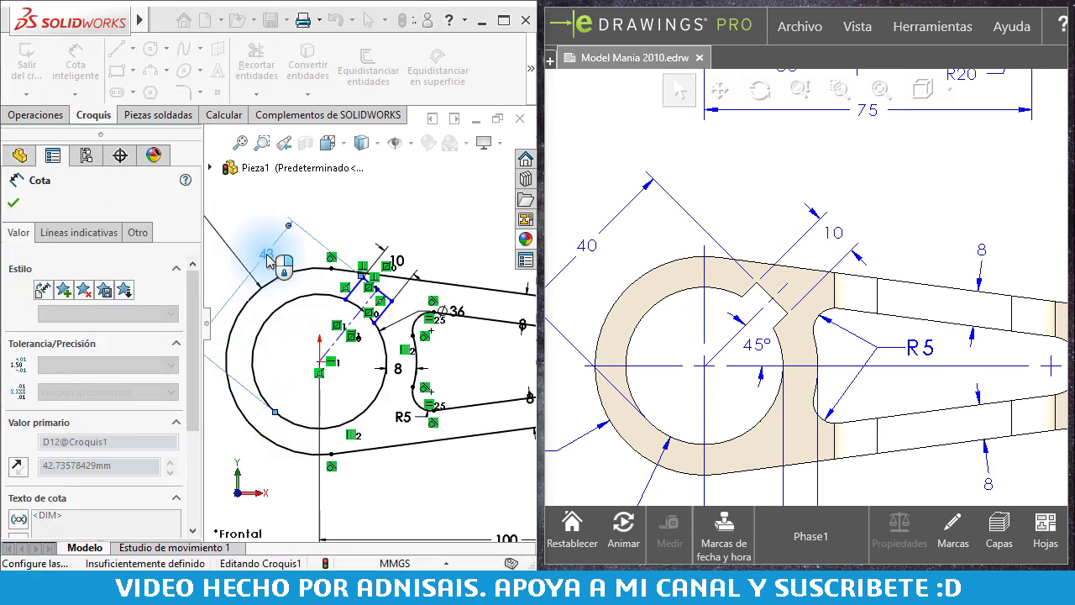
pyautogui.scroll(-2, 360, 337)
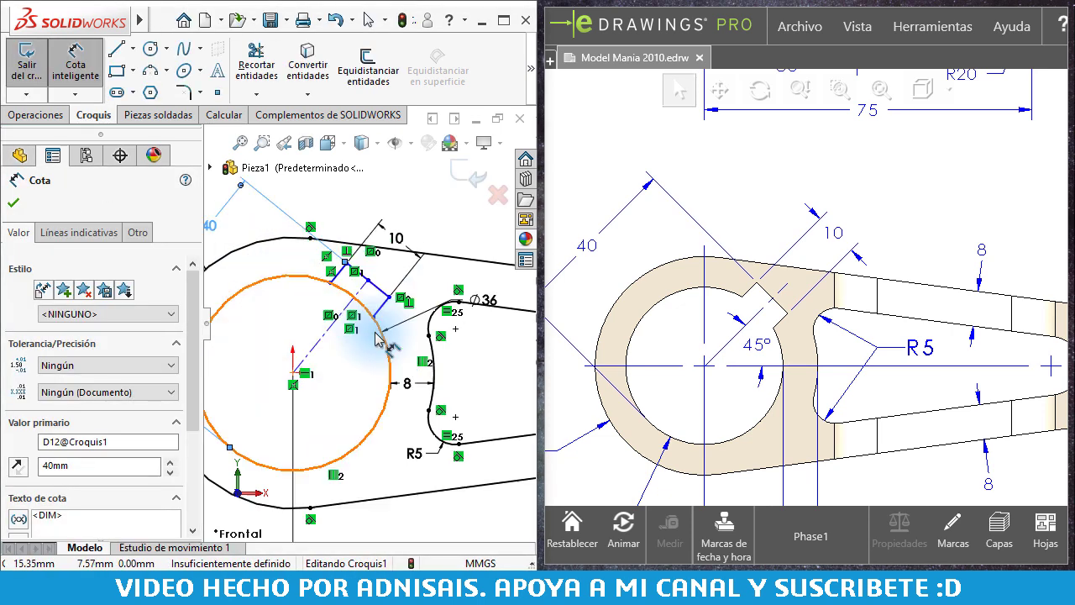
# Dimension the diagonal centerline at 45° from the horizontal line.
pyautogui.click(324, 340)
pyautogui.click(295, 374)
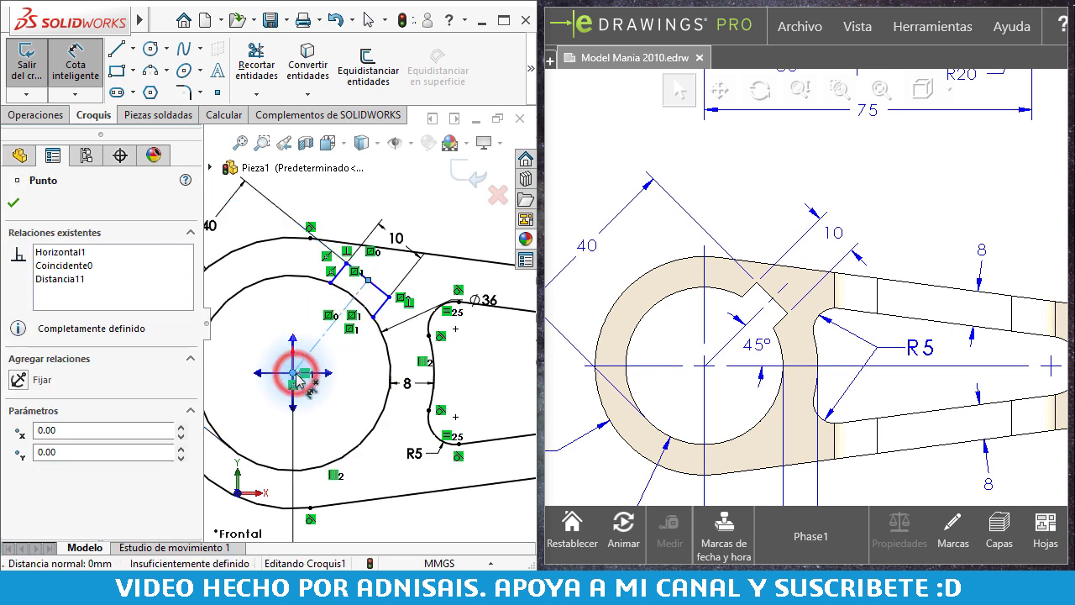
pyautogui.click(330, 373)
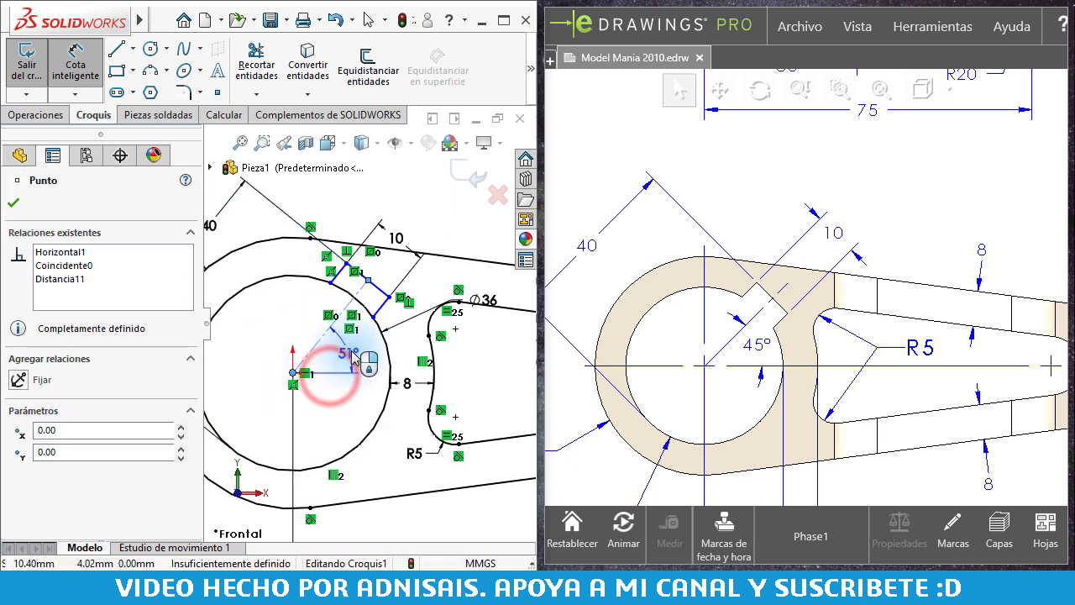
pyautogui.click(354, 357)
pyautogui.write('45')
pyautogui.press('Return')
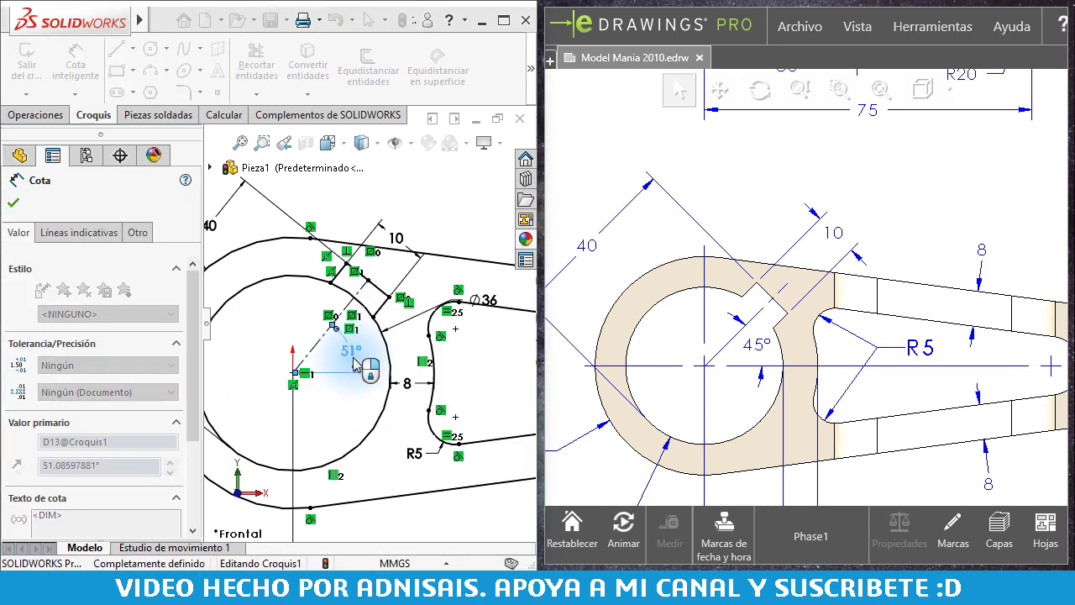
pyautogui.press('Escape')
pyautogui.scroll(2, 382, 386)
pyautogui.scroll(2, 382, 386)
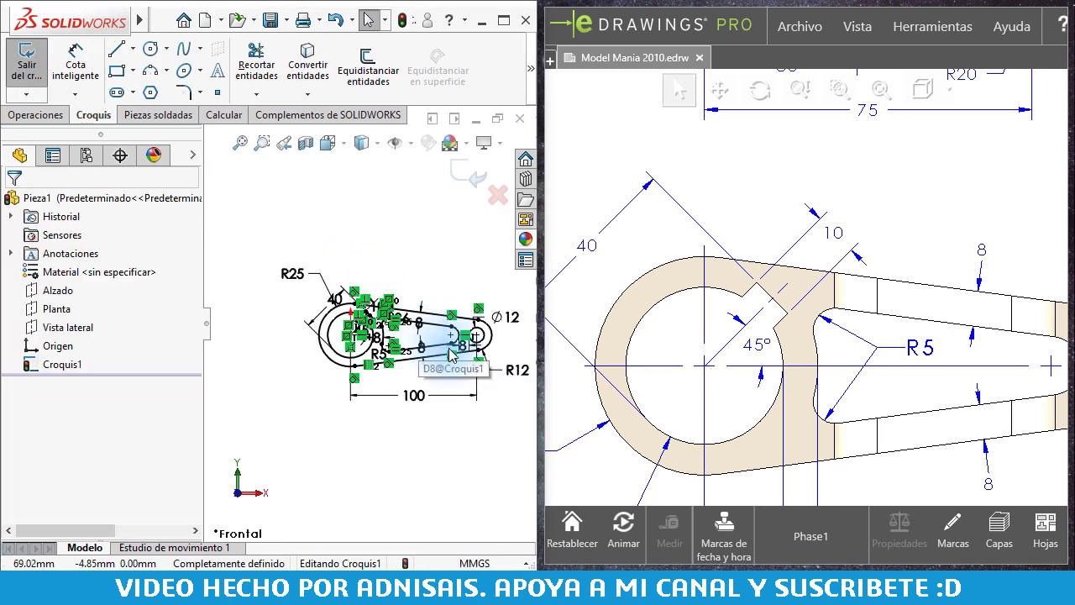
pyautogui.moveTo(780, 359); pyautogui.dragTo(803, 283, button='middle')
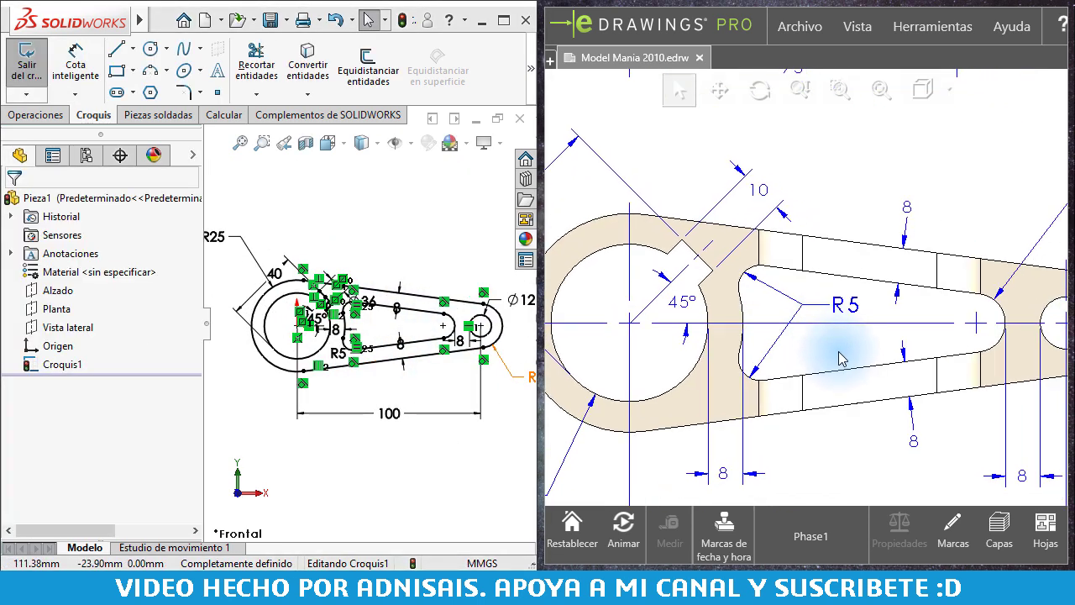
pyautogui.scroll(2, 804, 284)
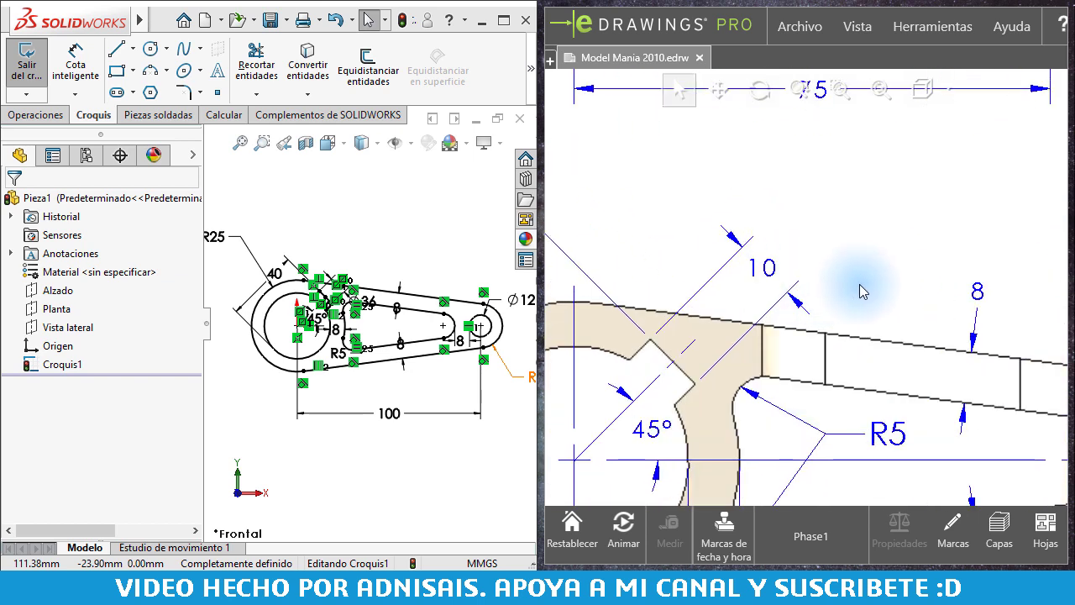
pyautogui.scroll(3, 792, 288)
pyautogui.scroll(2, 810, 296)
pyautogui.scroll(-3, 828, 240)
pyautogui.scroll(-2, 876, 281)
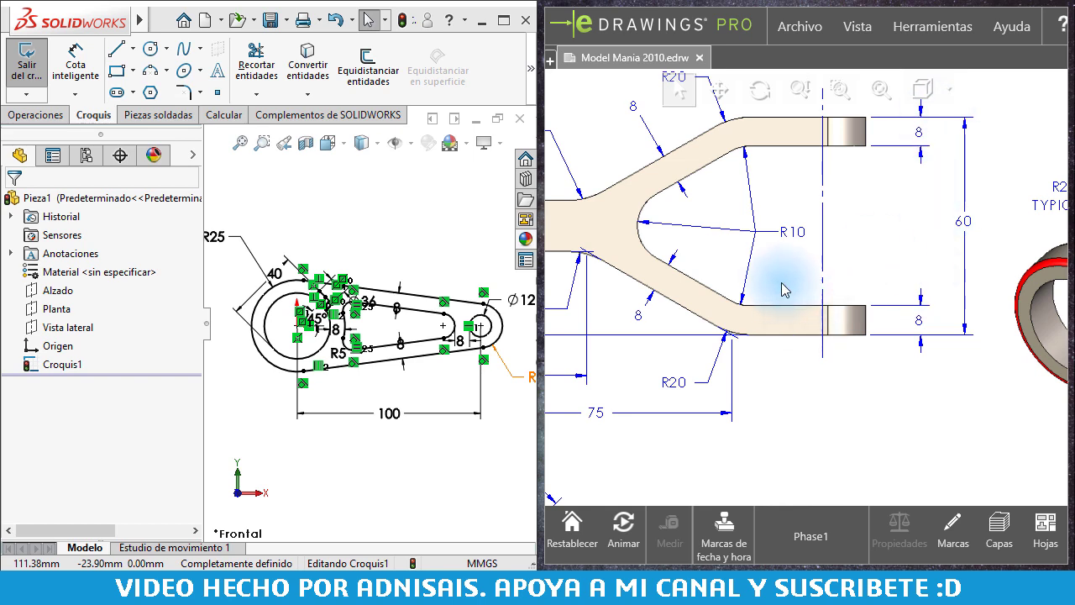
# Start a boss extrude set to Plano medio with 60 mm depth.
pyautogui.click(28, 120)
pyautogui.click(34, 67)
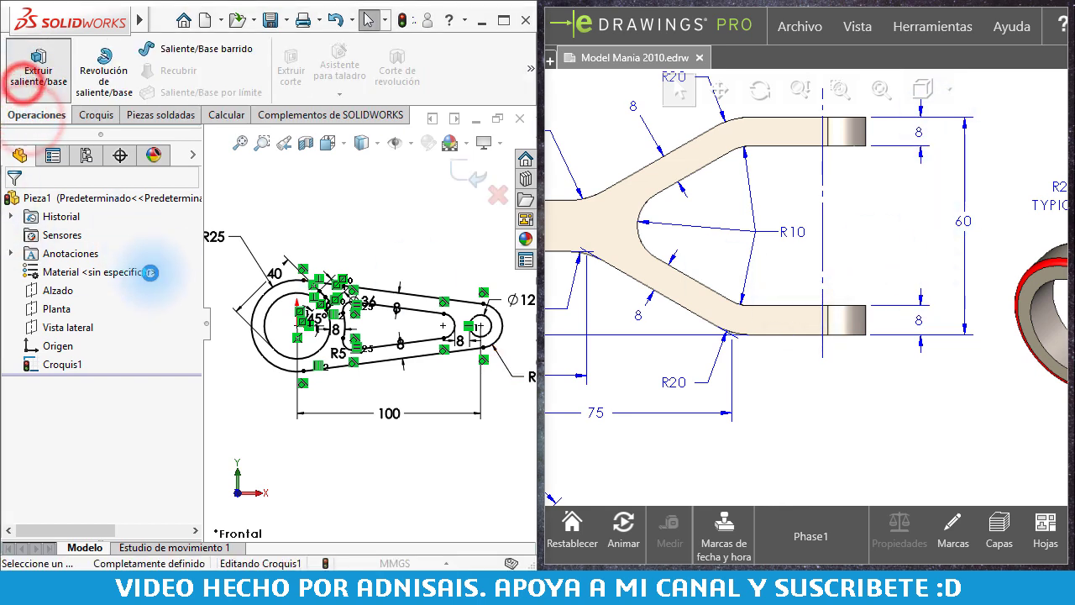
pyautogui.click(87, 303)
pyautogui.click(85, 374)
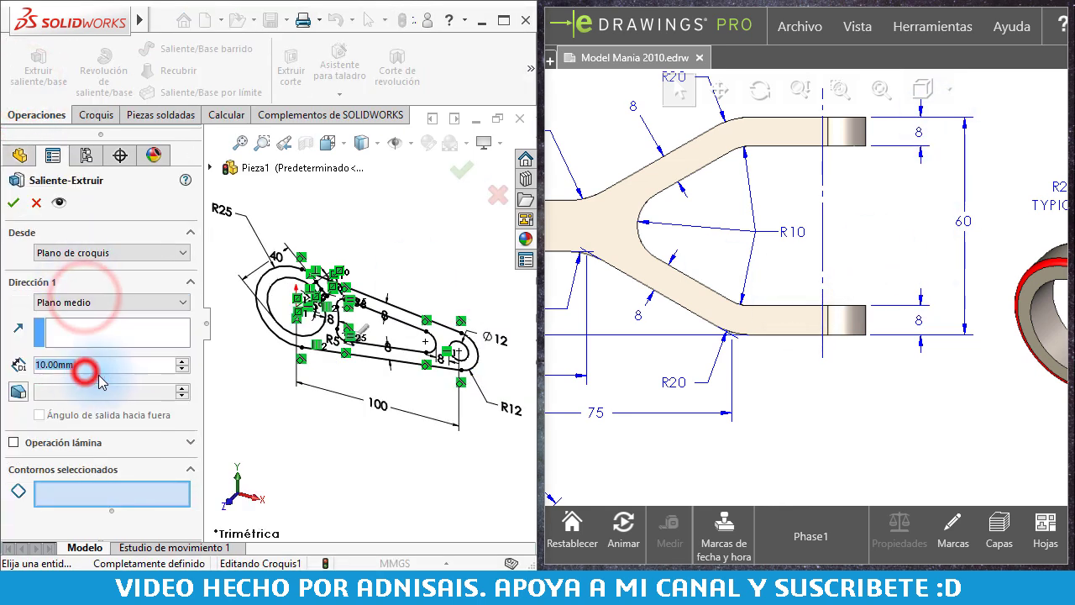
pyautogui.write('60')
pyautogui.press('Return')
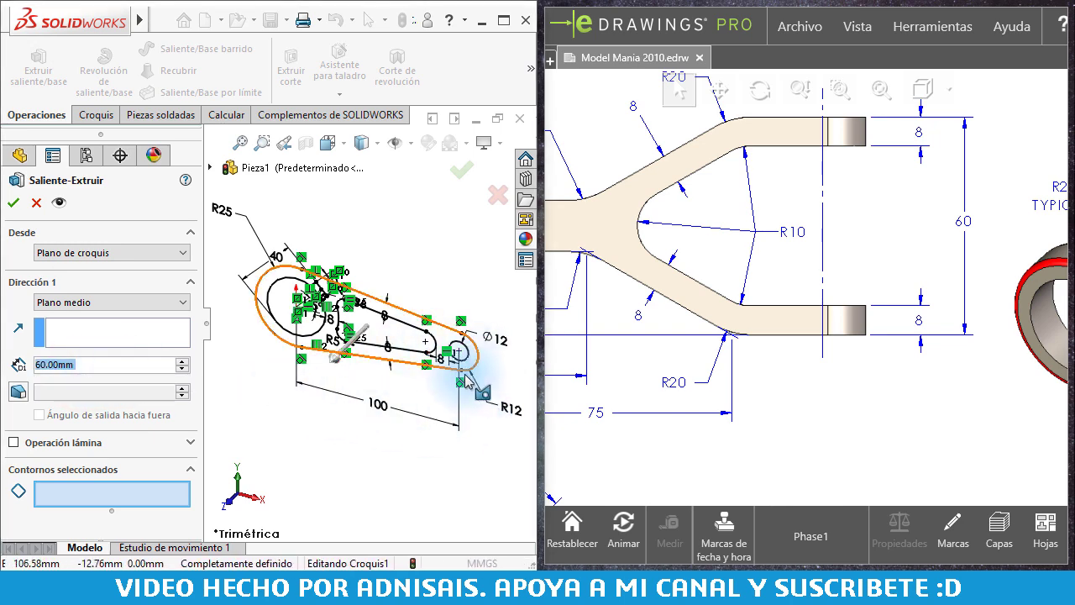
# Select the Croquis1 sketch region as the extrusion profile.
pyautogui.scroll(2, 798, 320)
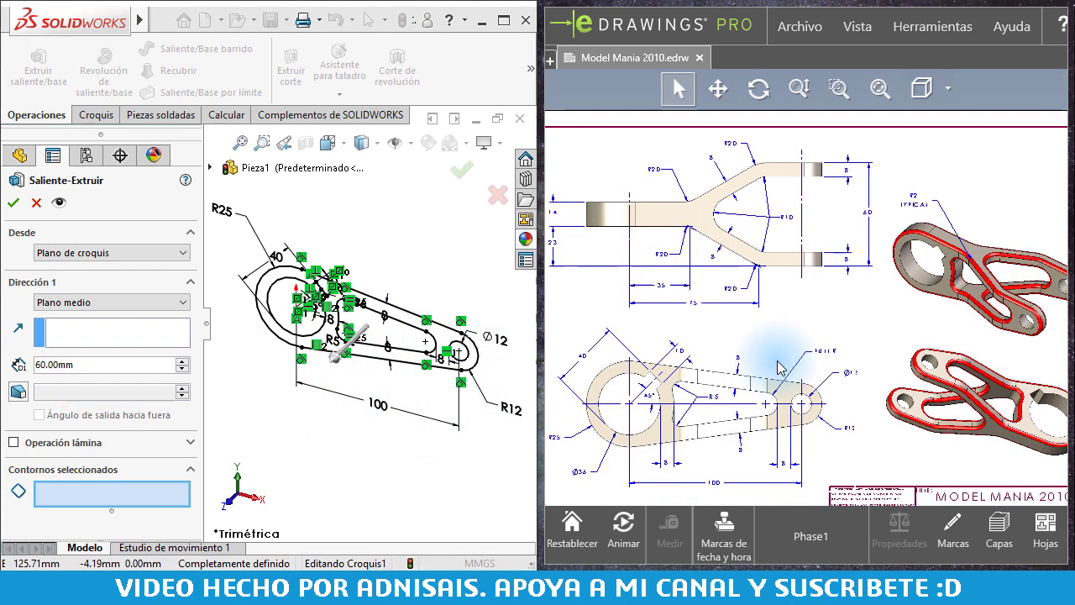
pyautogui.scroll(2, 800, 349)
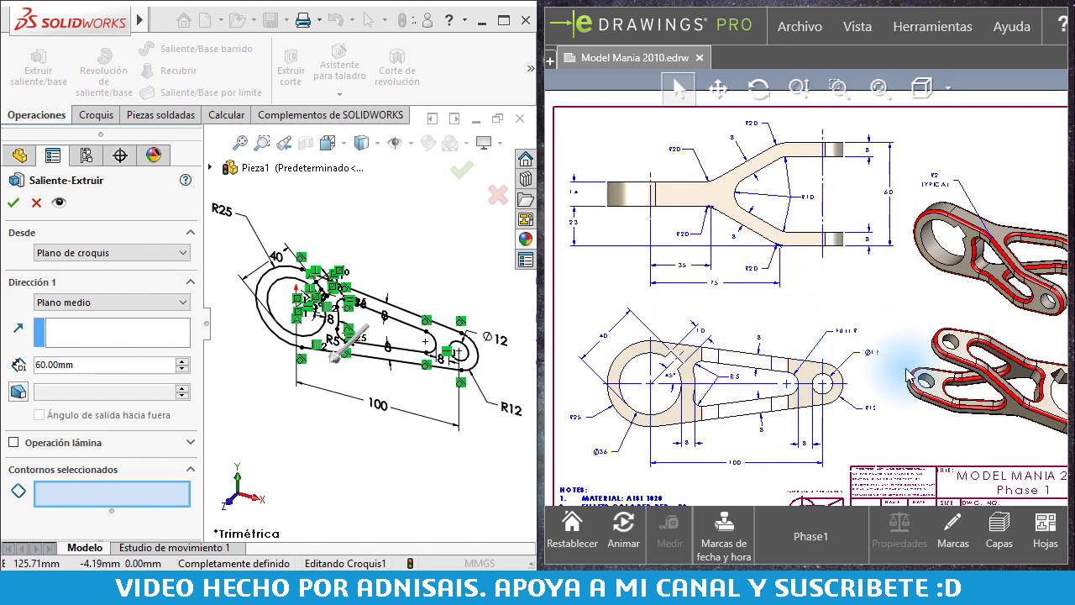
pyautogui.scroll(-1, 865, 353)
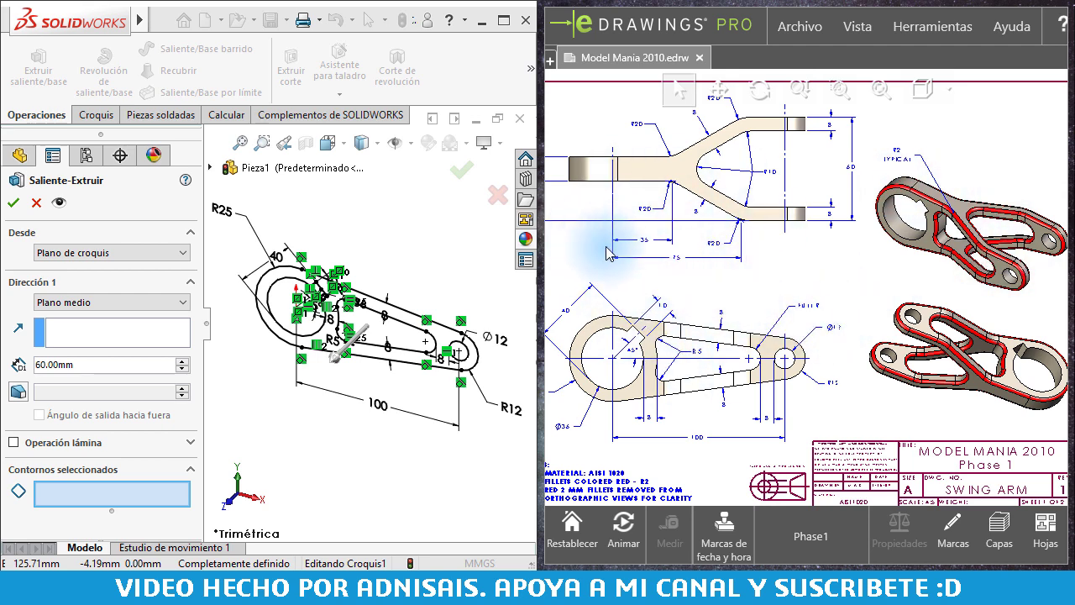
pyautogui.scroll(-2, 300, 312)
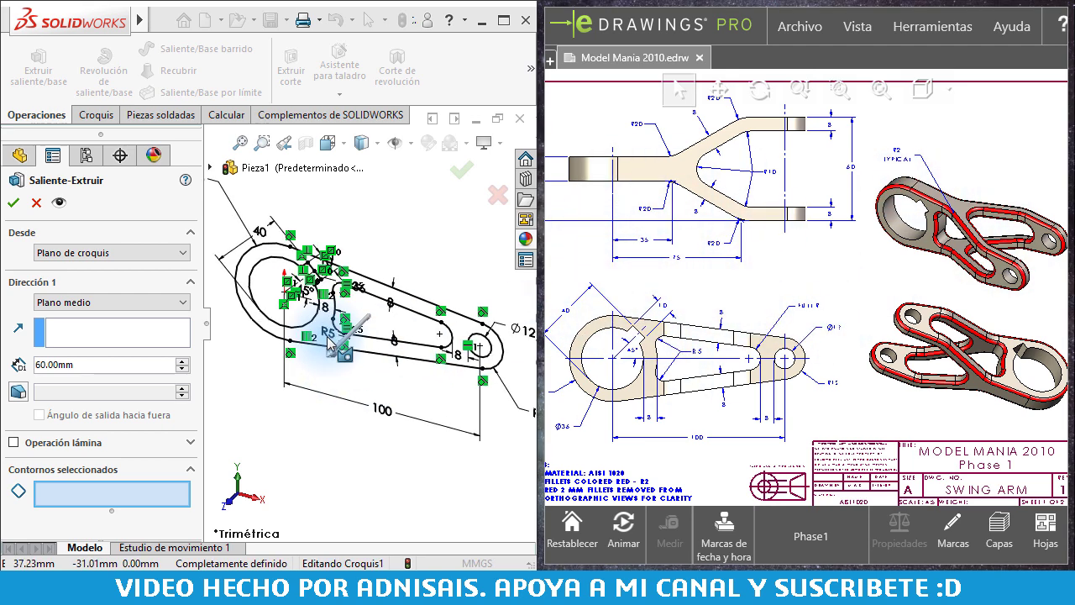
pyautogui.scroll(-3, 288, 323)
pyautogui.click(300, 315)
pyautogui.scroll(1, 367, 321)
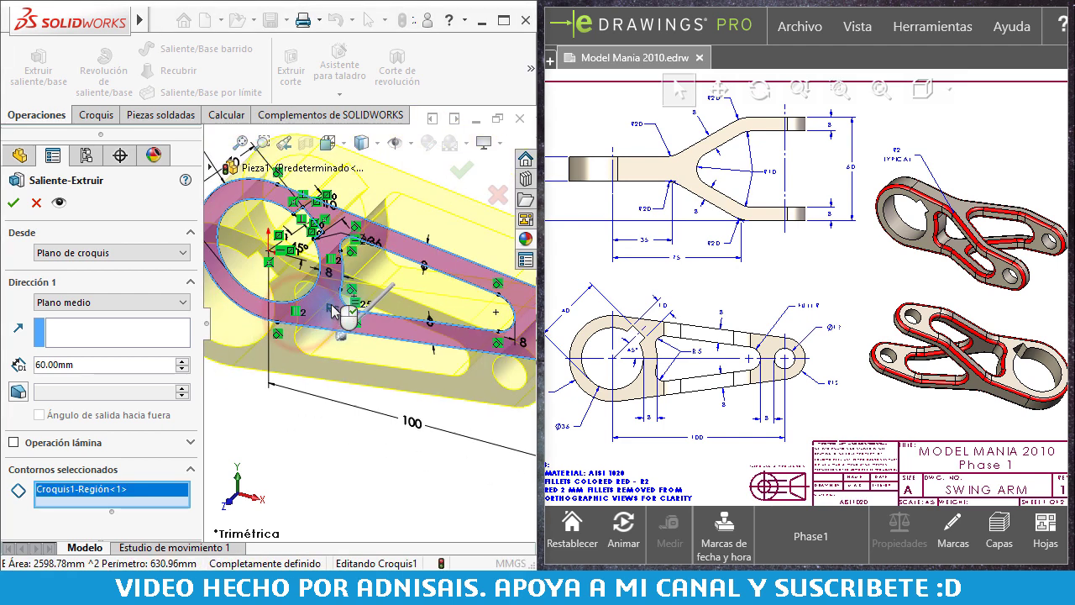
pyautogui.scroll(2, 367, 322)
pyautogui.scroll(1, 367, 322)
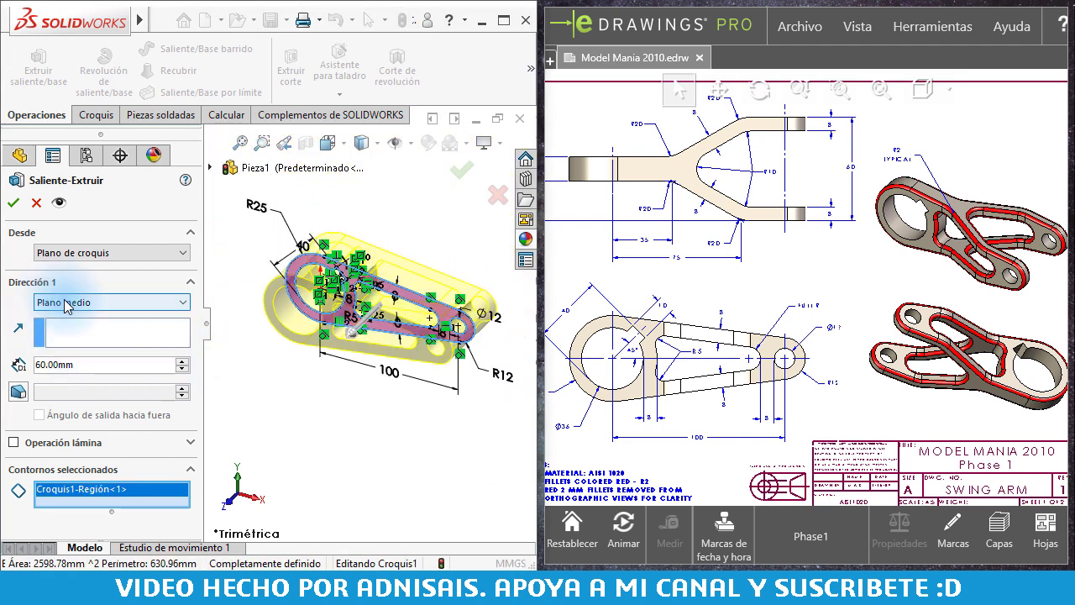
# Accept the 60 mm mid-plane extrusion and inspect the new solid.
pyautogui.press('Return')
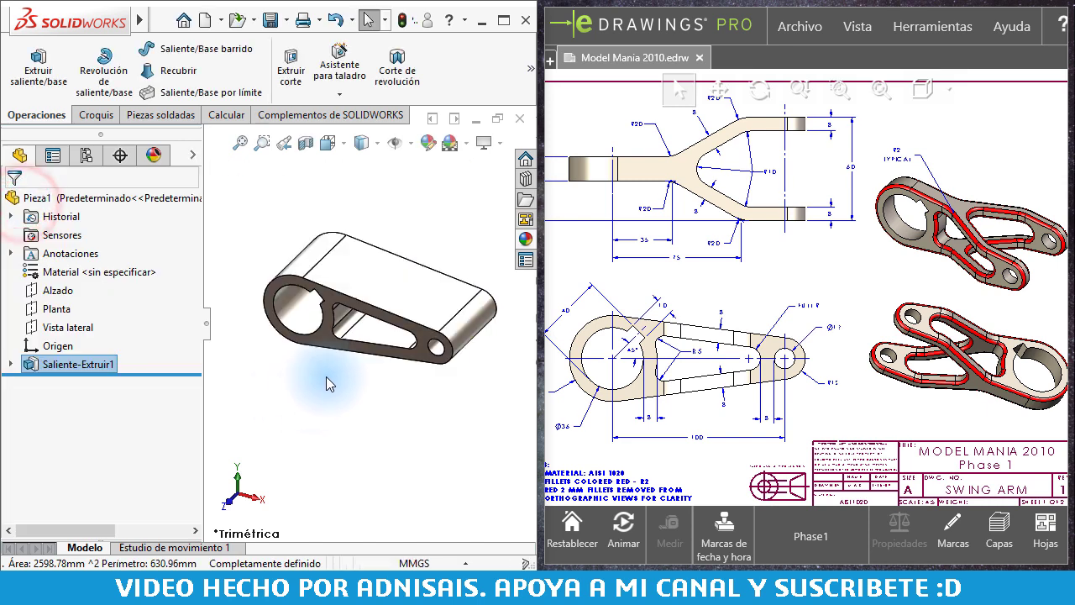
pyautogui.moveTo(300, 300)
pyautogui.mouseDown(button='middle')
pyautogui.moveTo(456, 307)
pyautogui.moveTo(704, 262)
pyautogui.mouseUp(button='middle')
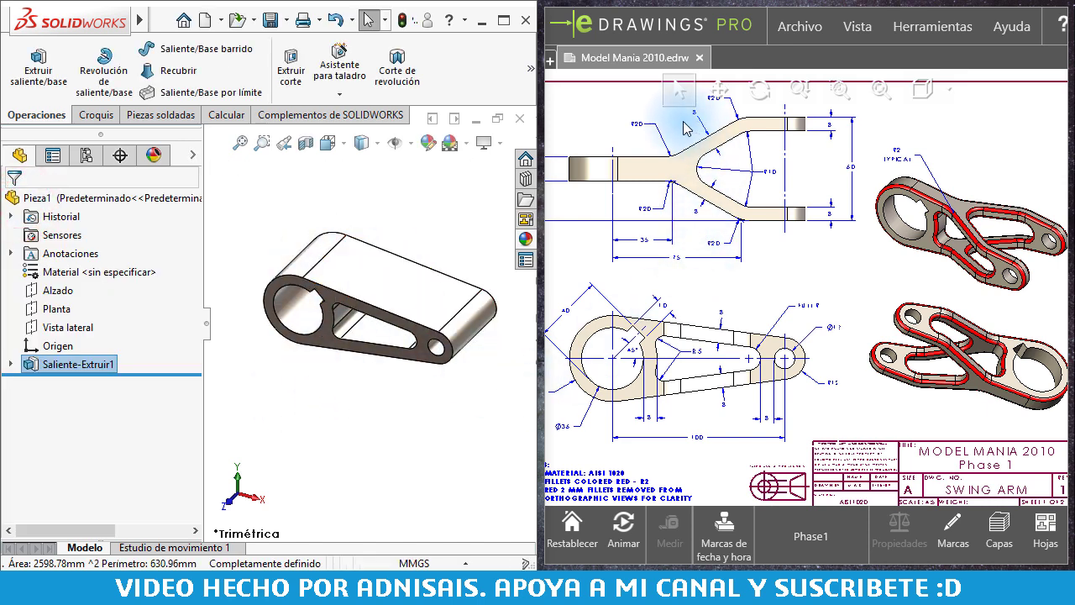
pyautogui.press('f')
pyautogui.scroll(-3, 704, 222)
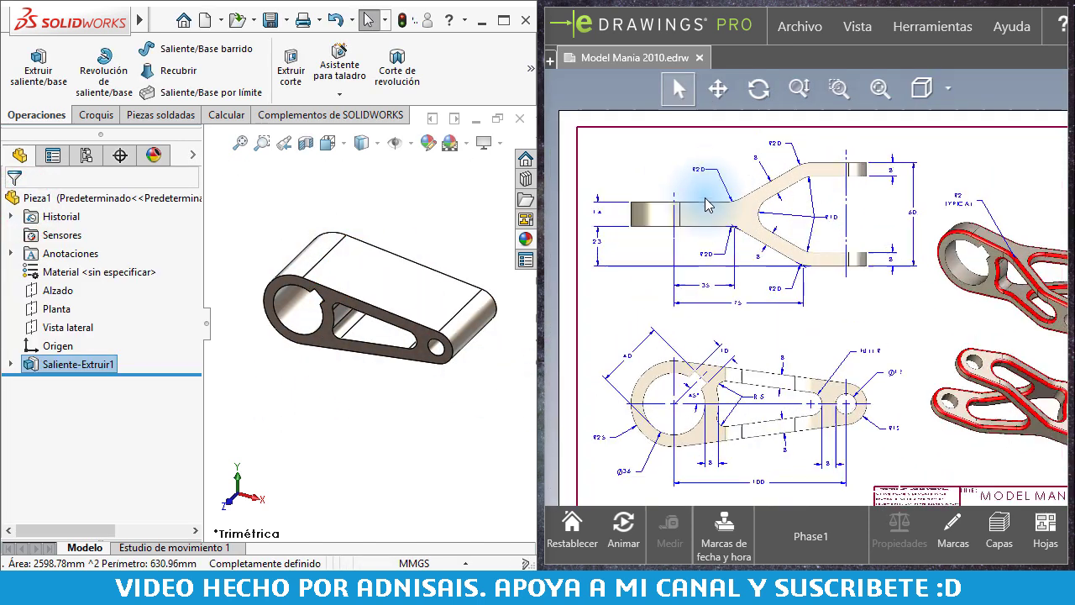
pyautogui.scroll(-3, 705, 205)
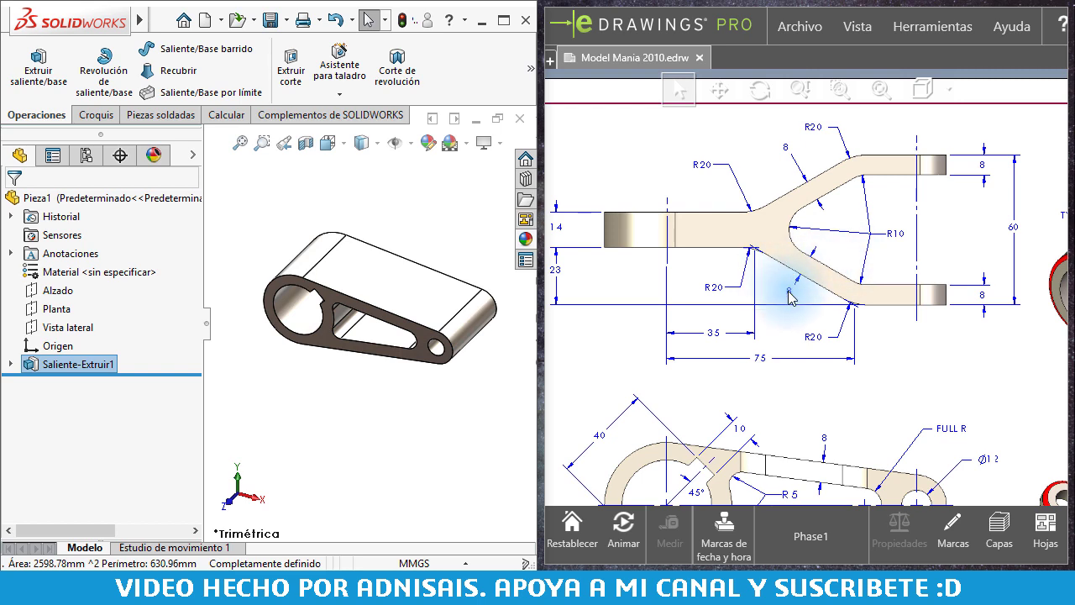
# Select the Planta plane and view it normal with Ctrl+8.
pyautogui.click(57, 311)
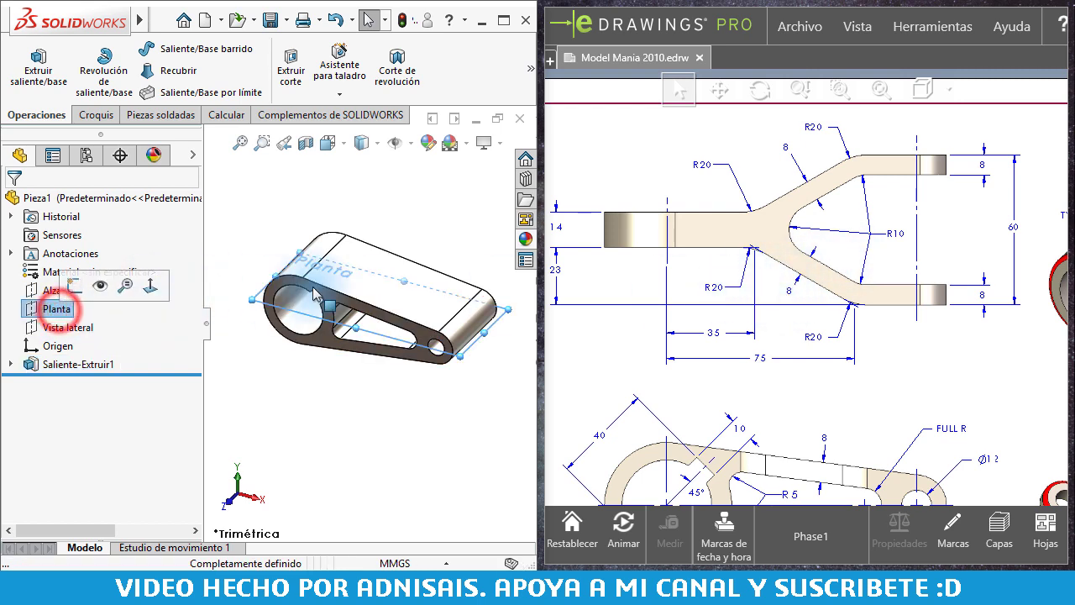
pyautogui.click(378, 252)
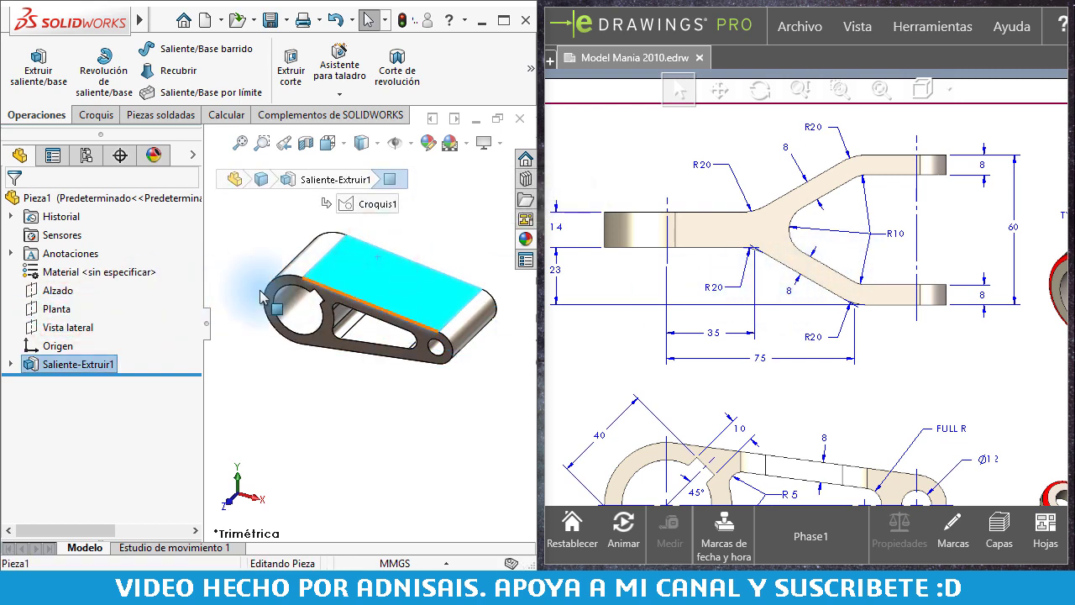
pyautogui.moveTo(382, 294)
pyautogui.mouseDown(button='middle')
pyautogui.moveTo(408, 240)
pyautogui.moveTo(401, 220)
pyautogui.mouseUp(button='middle')
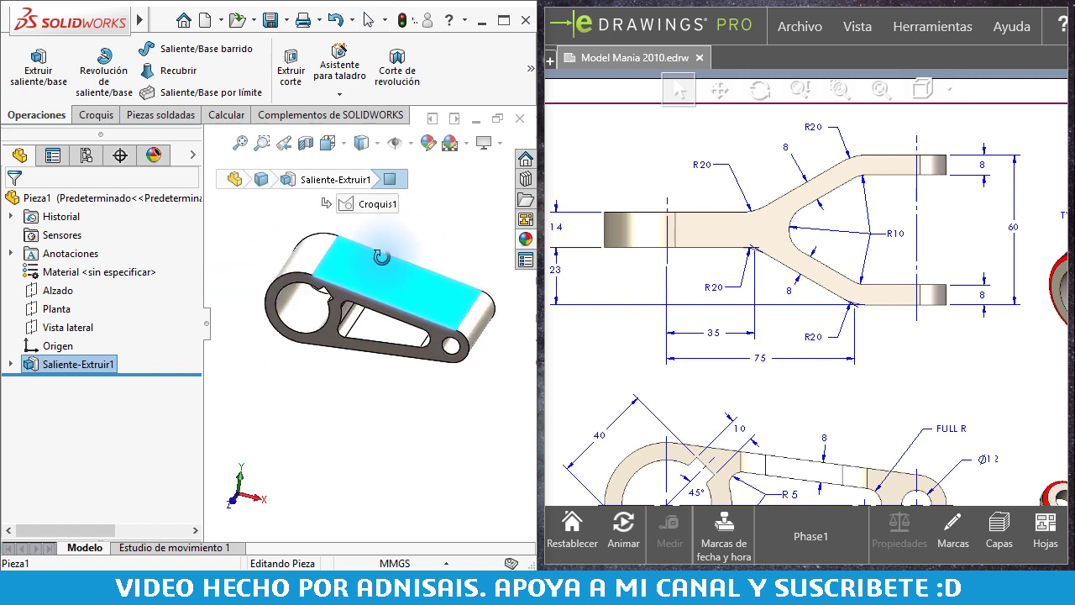
pyautogui.click(39, 311)
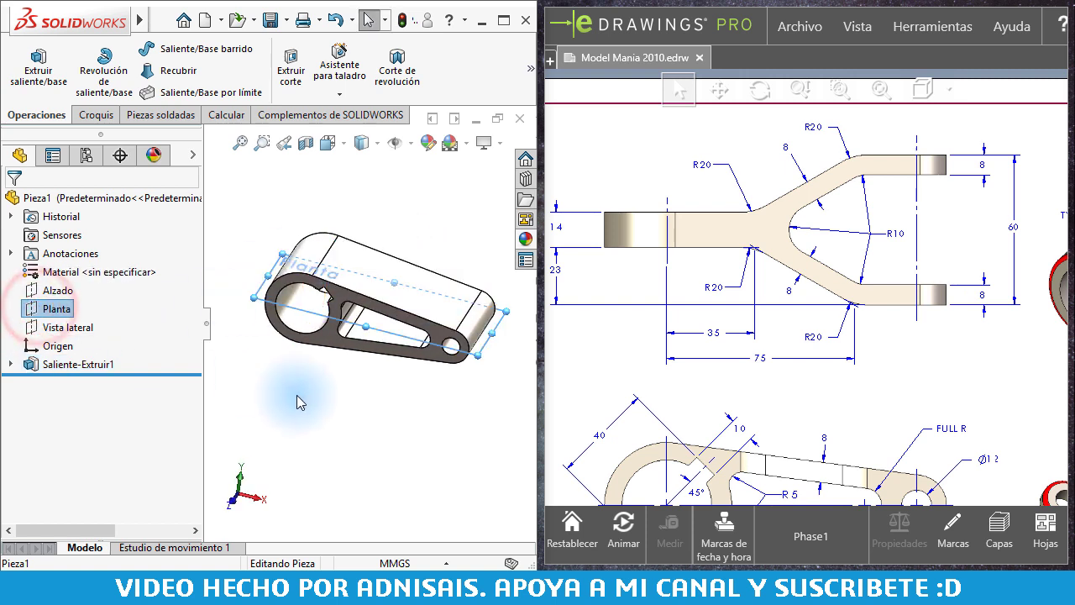
pyautogui.hotkey('ctrl', '8')
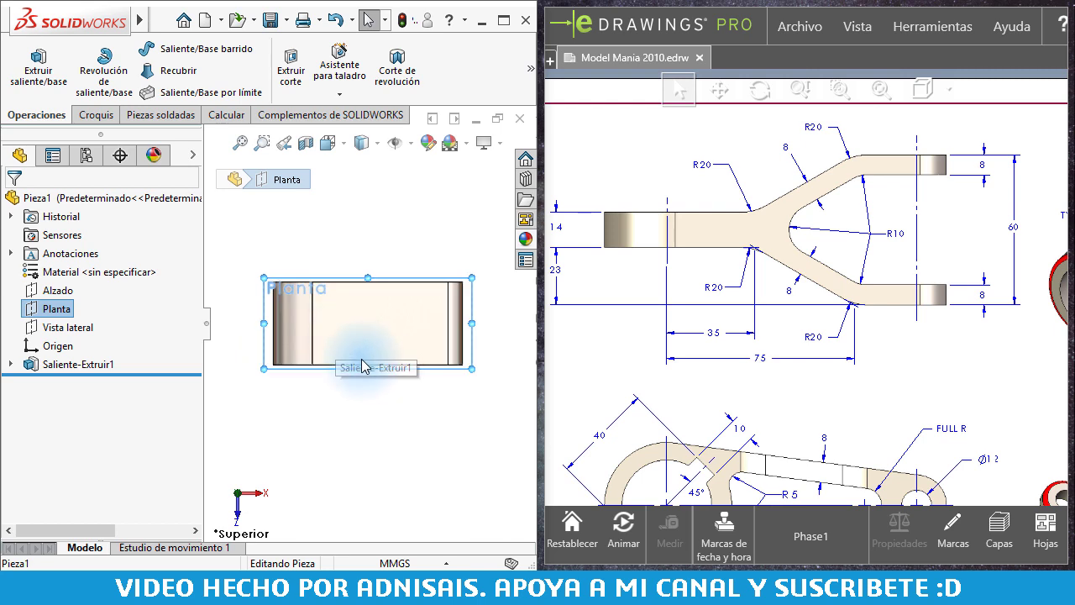
# Draw a horizontal construction centreline through the origin across the whole arm on the Planta plane.
pyautogui.click(94, 115)
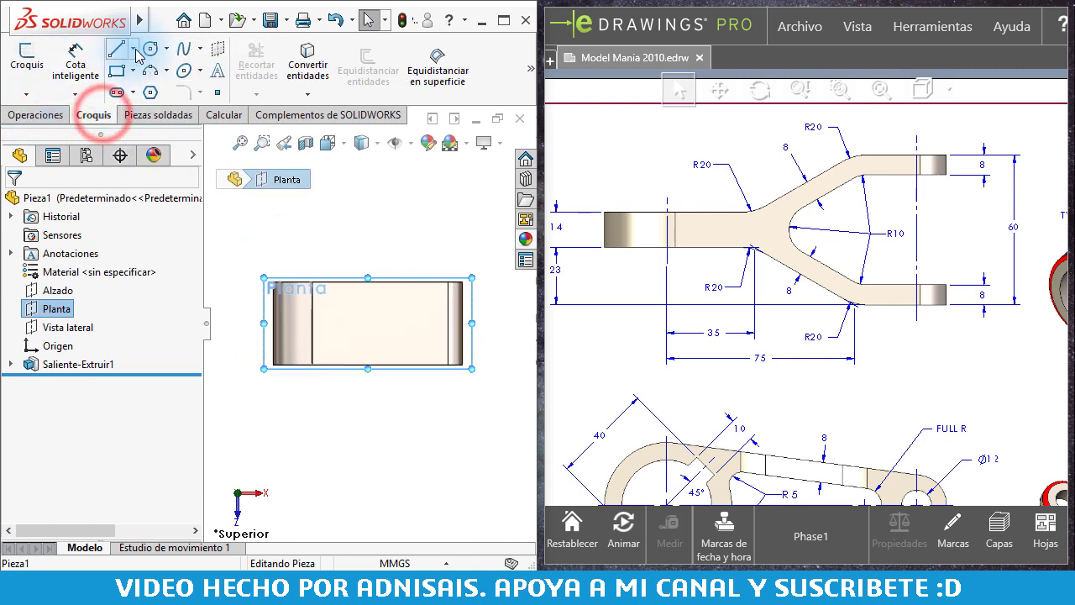
pyautogui.click(132, 48)
pyautogui.click(172, 89)
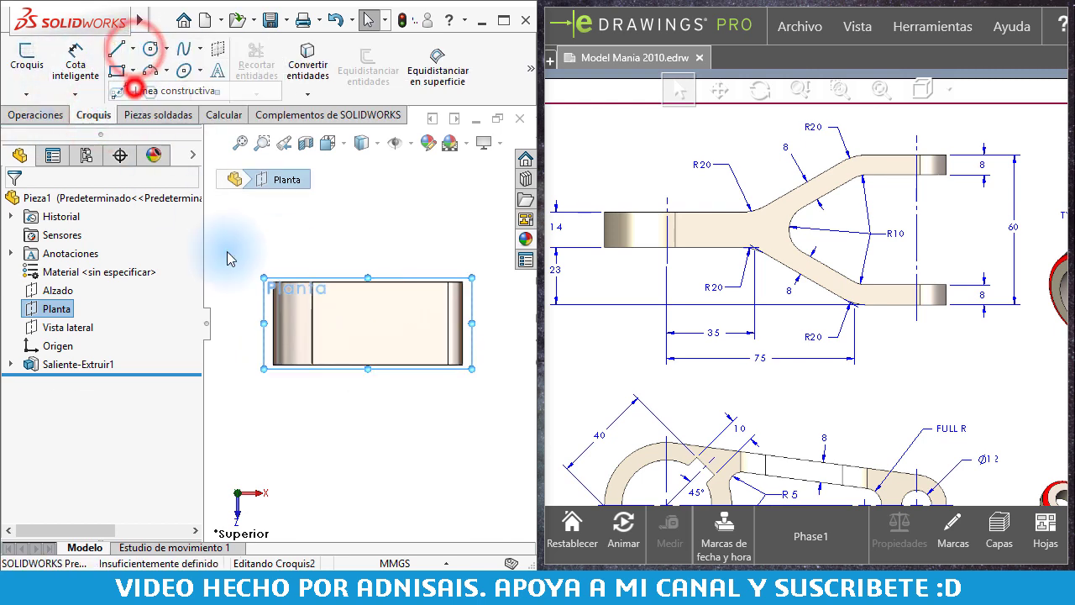
pyautogui.click(241, 323)
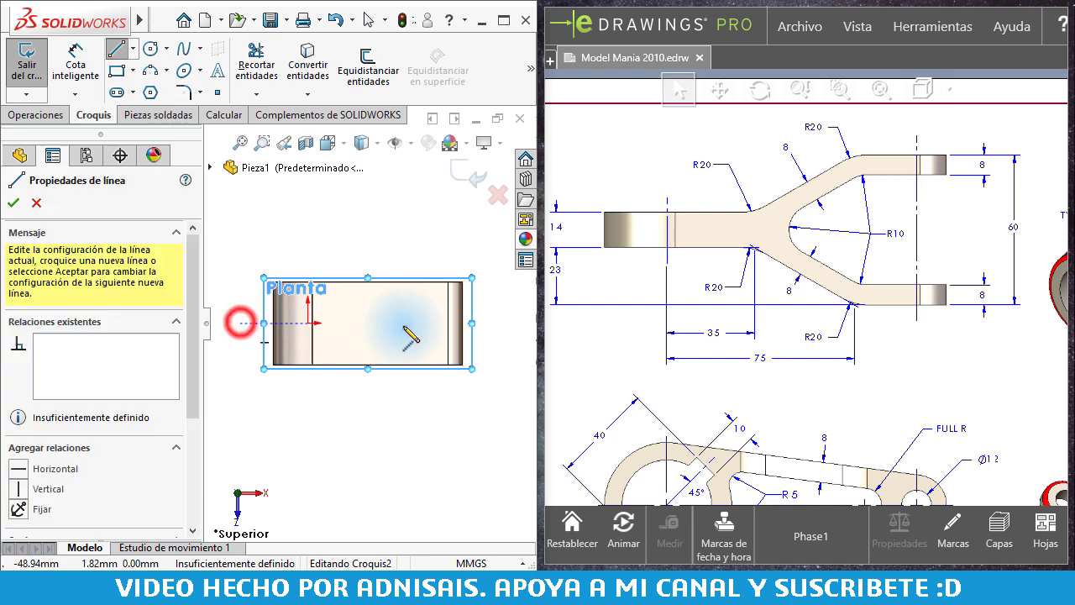
pyautogui.click(508, 325)
pyautogui.press('Escape')
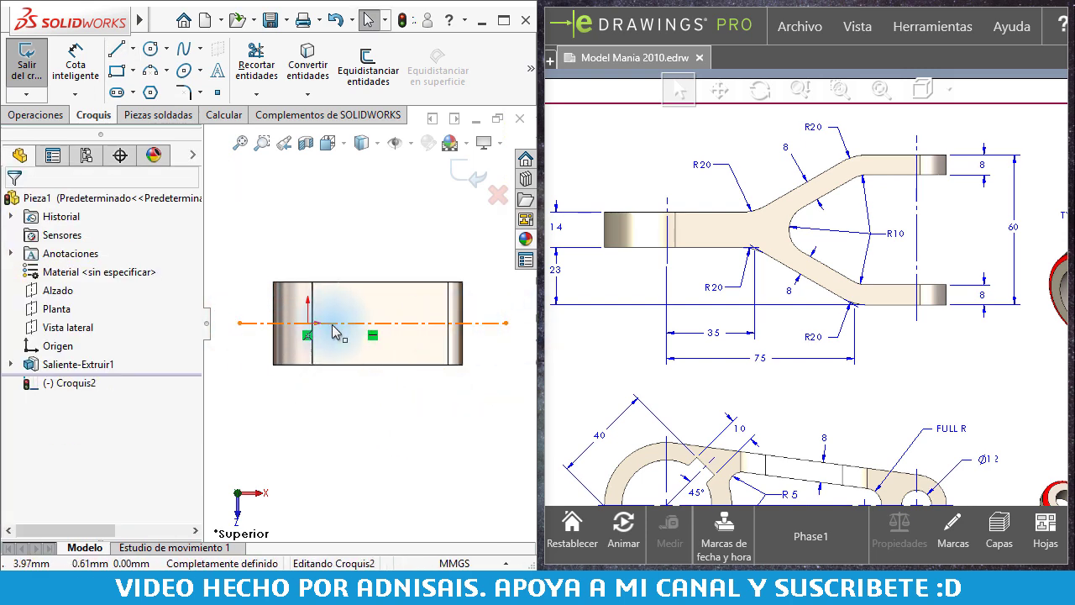
pyautogui.click(398, 431)
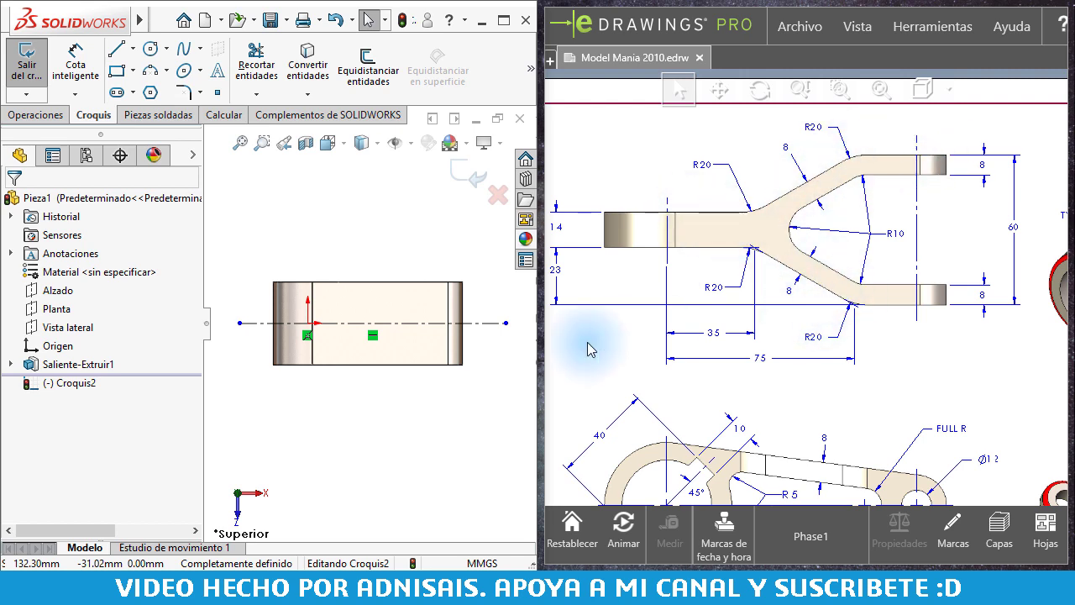
# Draw a stepped line chain from the centreline at the left edge, sloping up to the part's top edge.
pyautogui.scroll(-2, 234, 294)
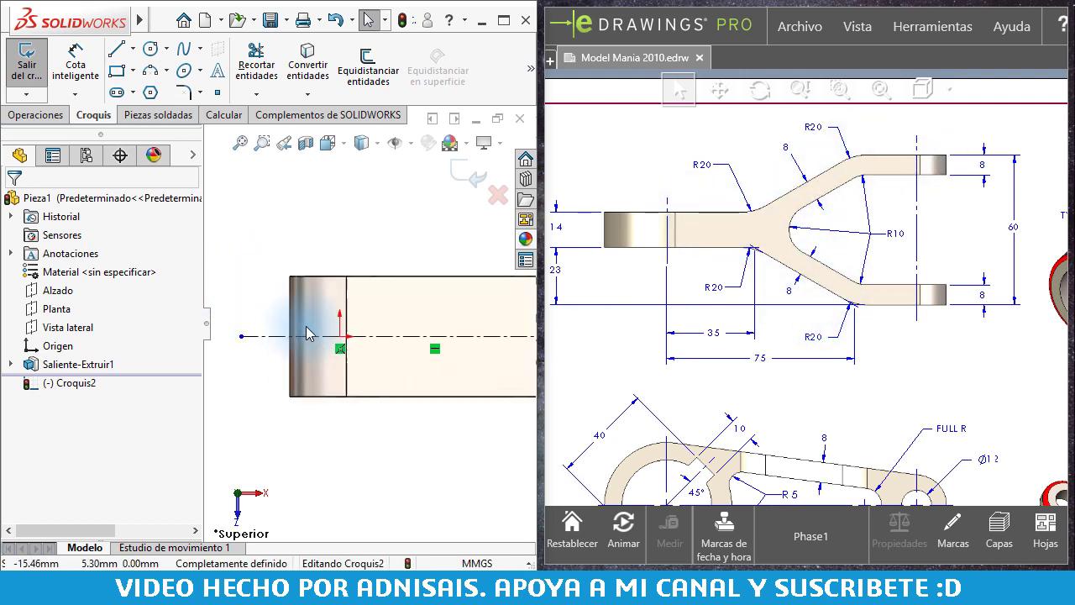
pyautogui.click(110, 54)
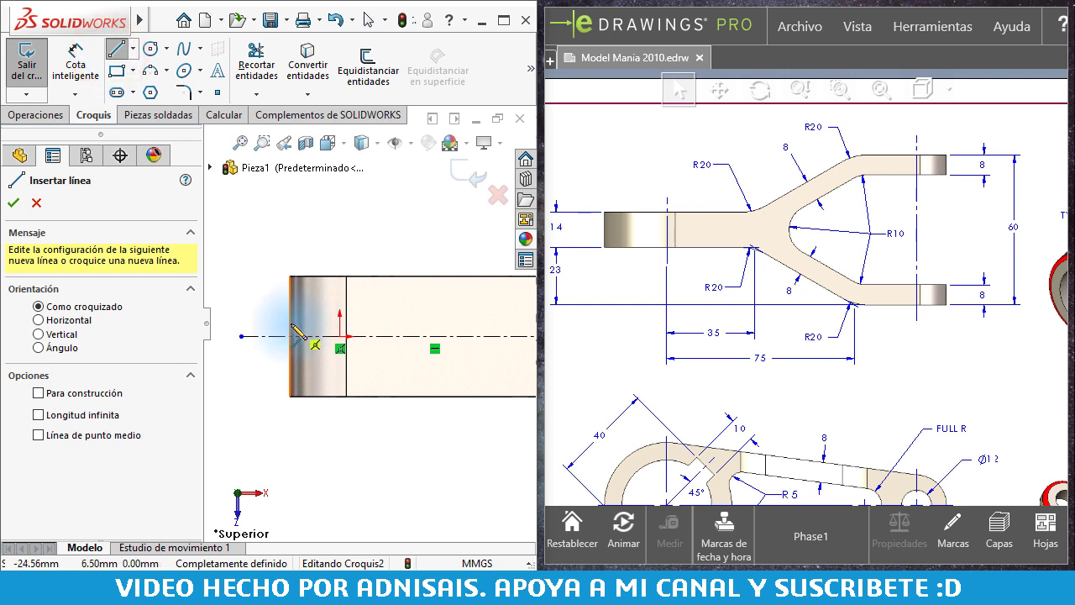
pyautogui.scroll(-1, 296, 331)
pyautogui.scroll(-1, 296, 334)
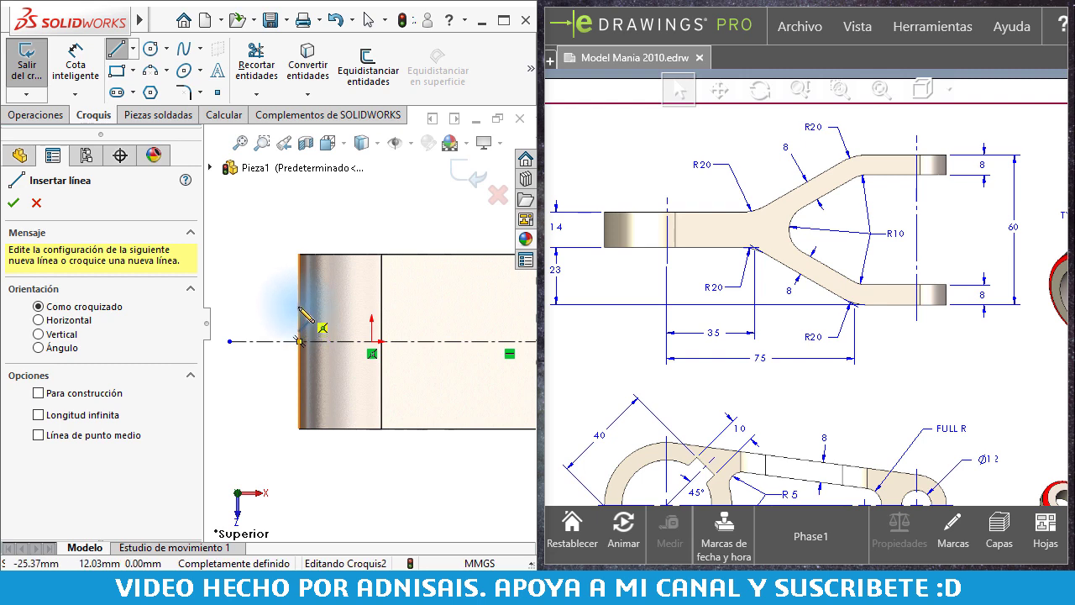
pyautogui.scroll(2, 604, 457)
pyautogui.scroll(2, 669, 428)
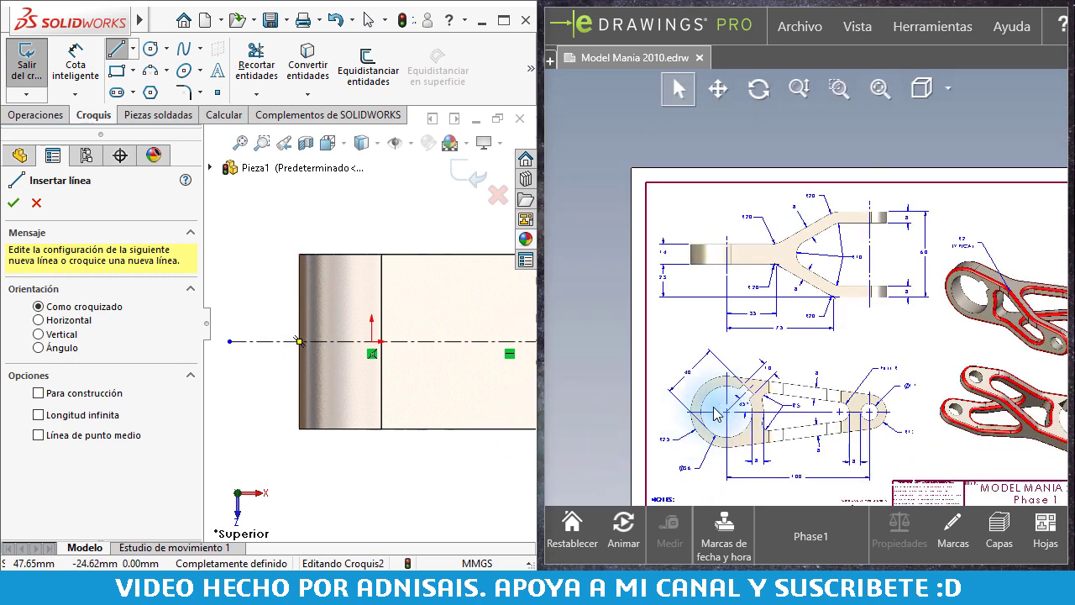
pyautogui.scroll(-1, 340, 319)
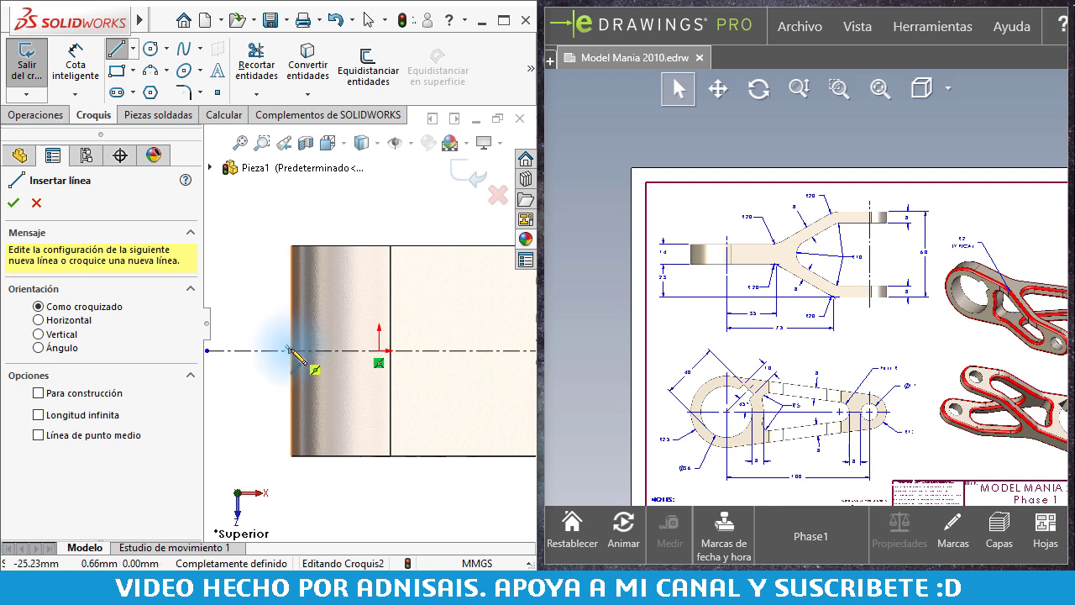
pyautogui.click(290, 349)
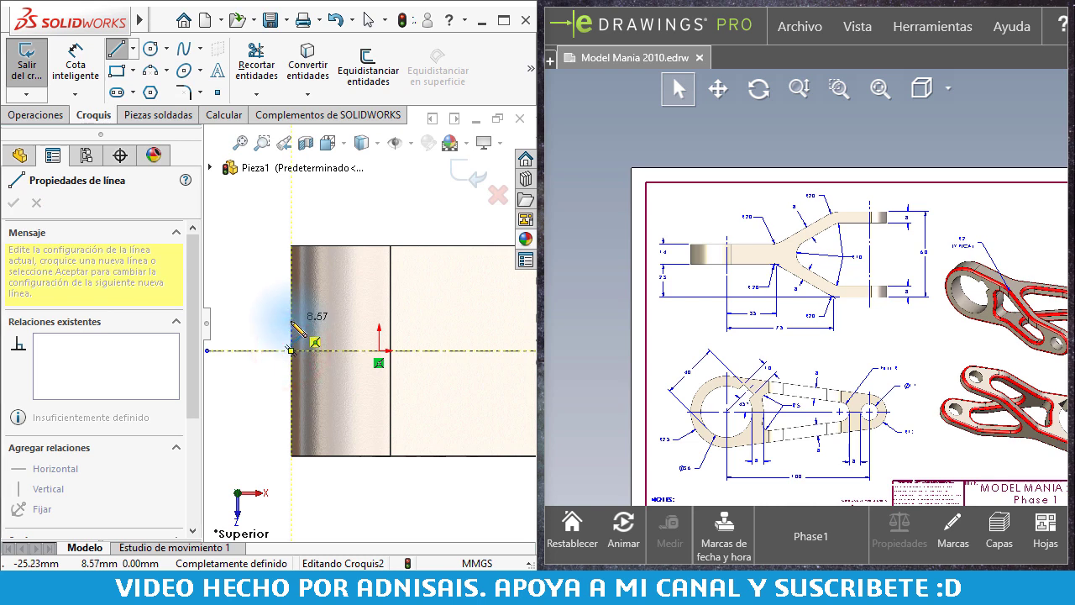
pyautogui.click(291, 320)
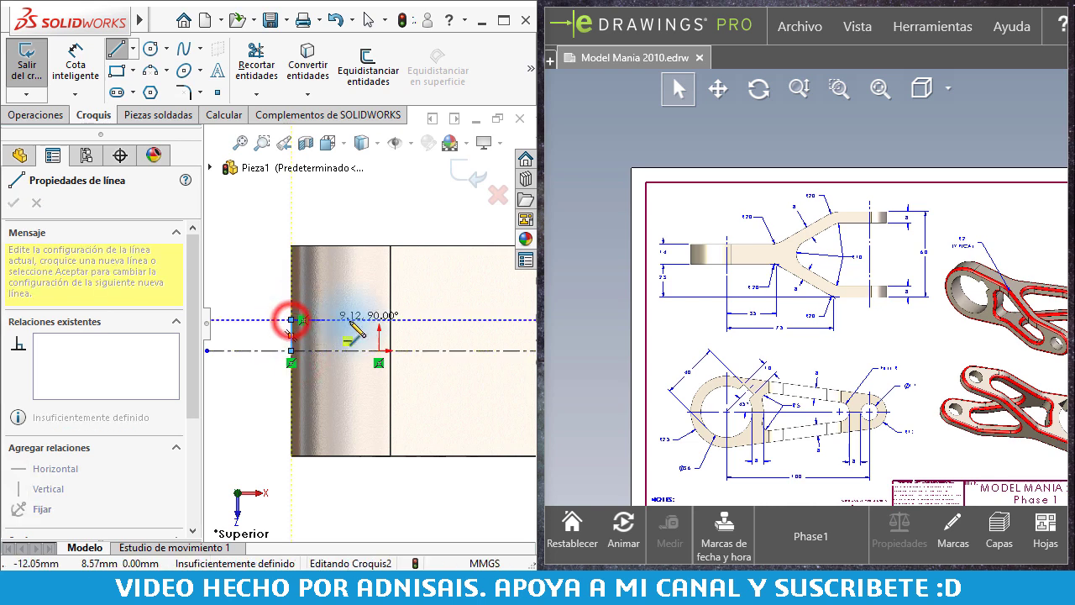
pyautogui.click(421, 320)
pyautogui.scroll(2, 424, 317)
pyautogui.scroll(1, 437, 319)
pyautogui.scroll(1, 436, 313)
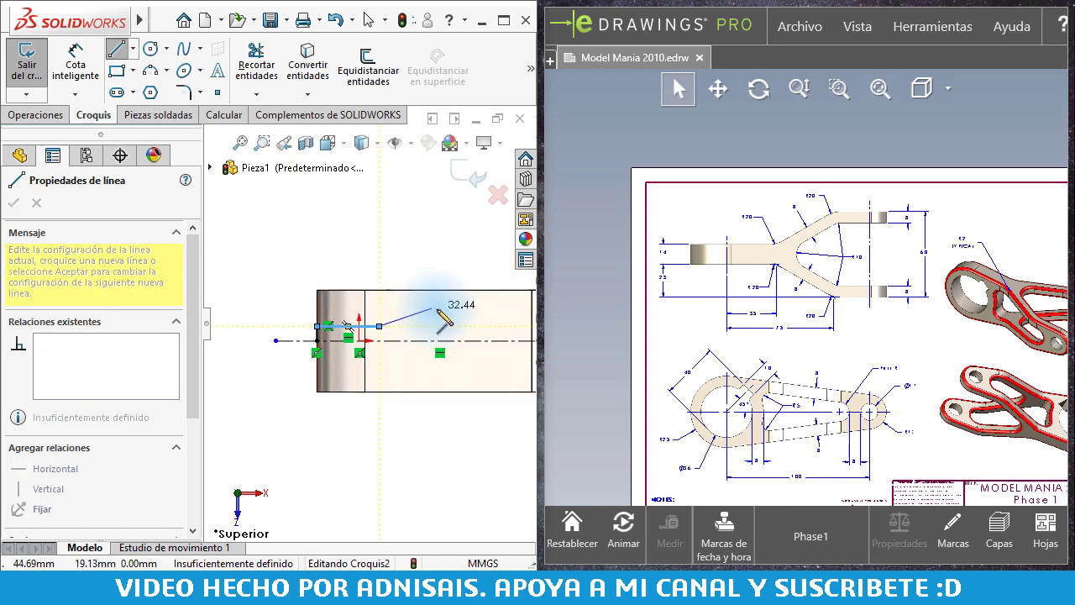
pyautogui.scroll(-2, 433, 311)
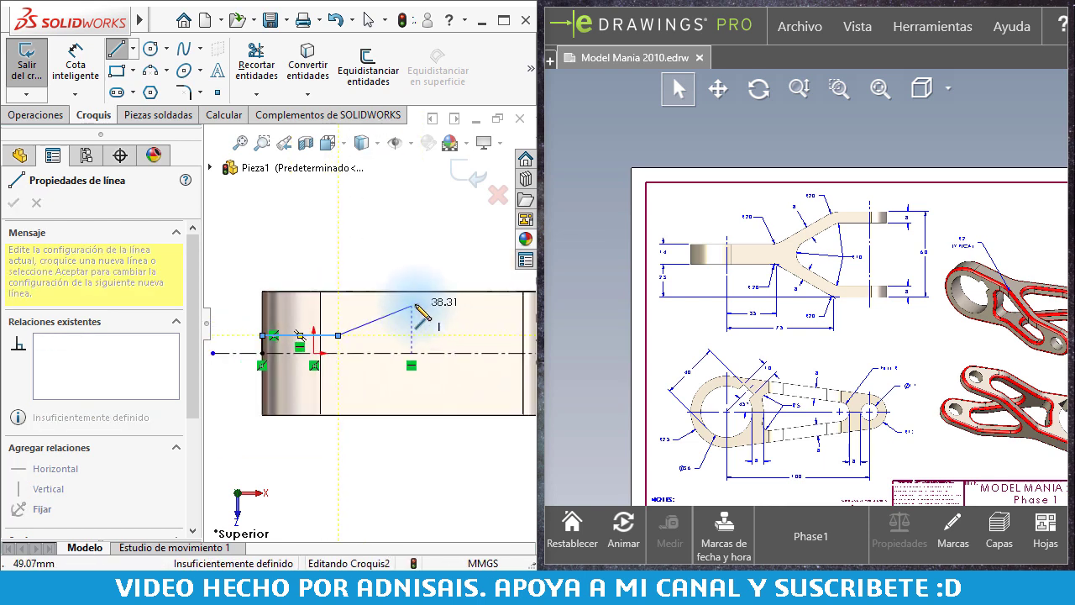
pyautogui.click(442, 288)
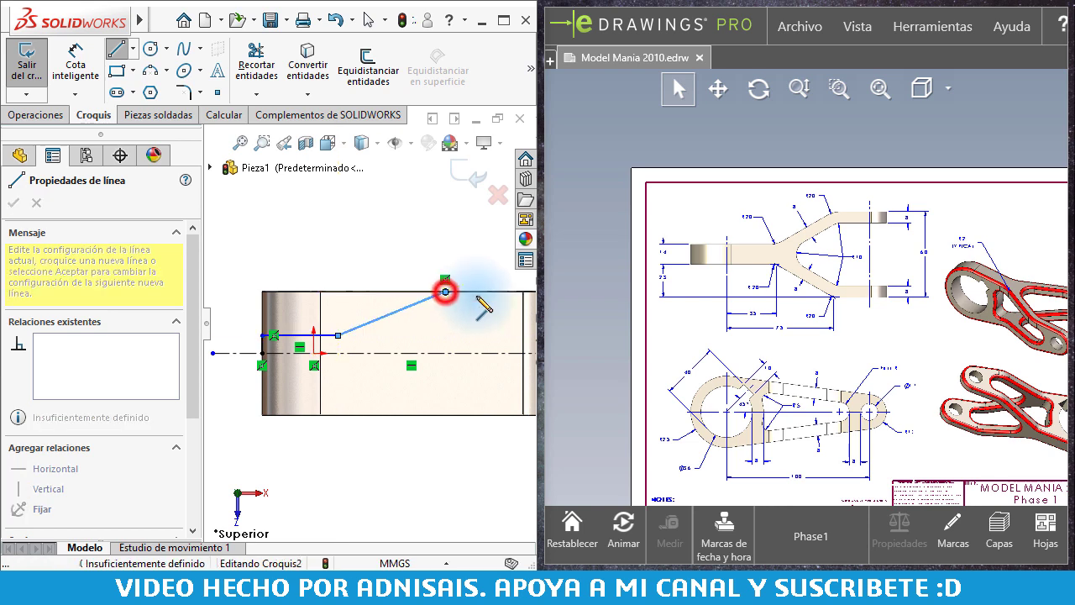
pyautogui.scroll(1, 462, 310)
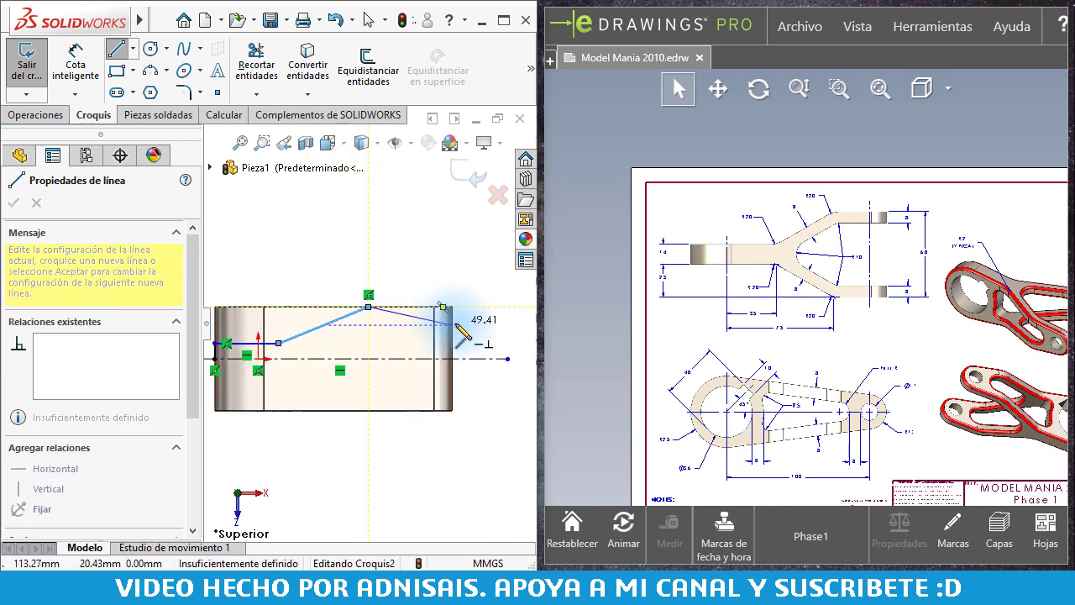
pyautogui.scroll(-2, 451, 334)
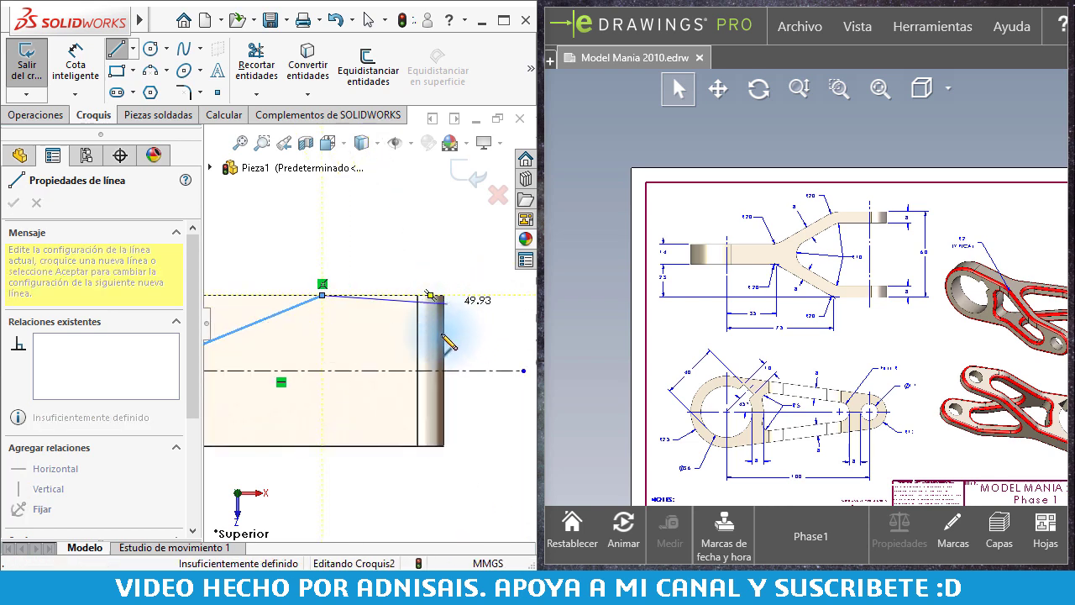
pyautogui.scroll(-1, 428, 311)
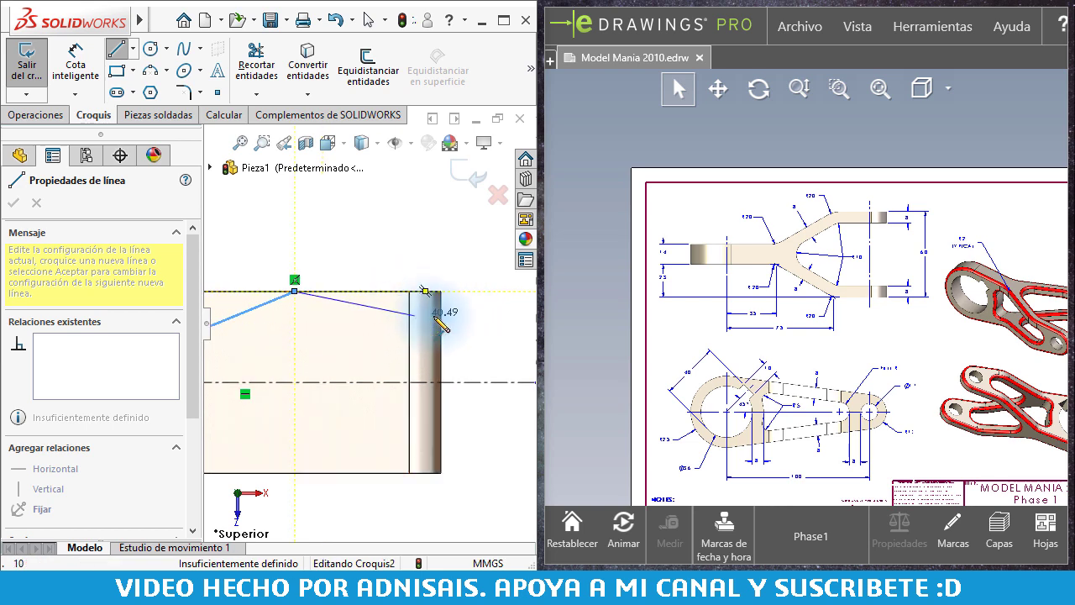
pyautogui.press('Escape')
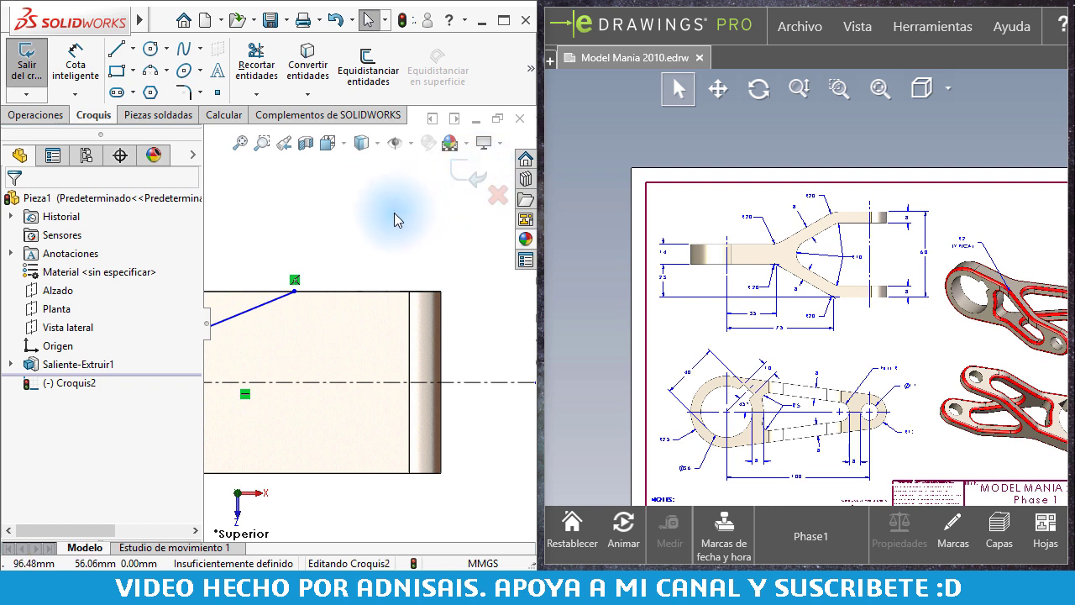
pyautogui.hotkey('ctrl', 'b')
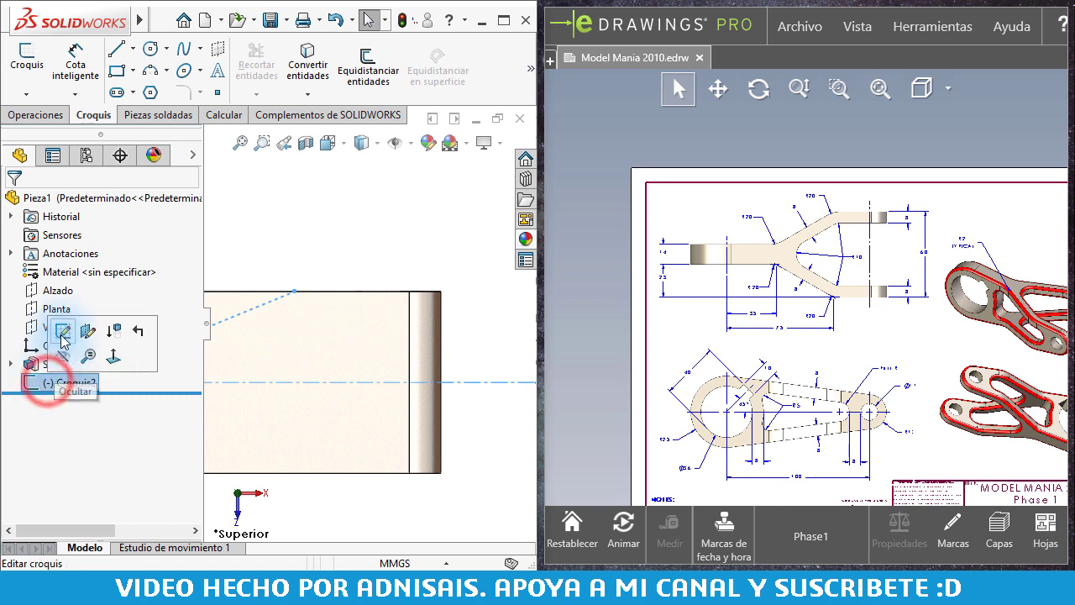
# In Croquis2, add a chain along the top edge, down the right end, back left and sloping to the centreline.
pyautogui.click(48, 336)
pyautogui.click(116, 49)
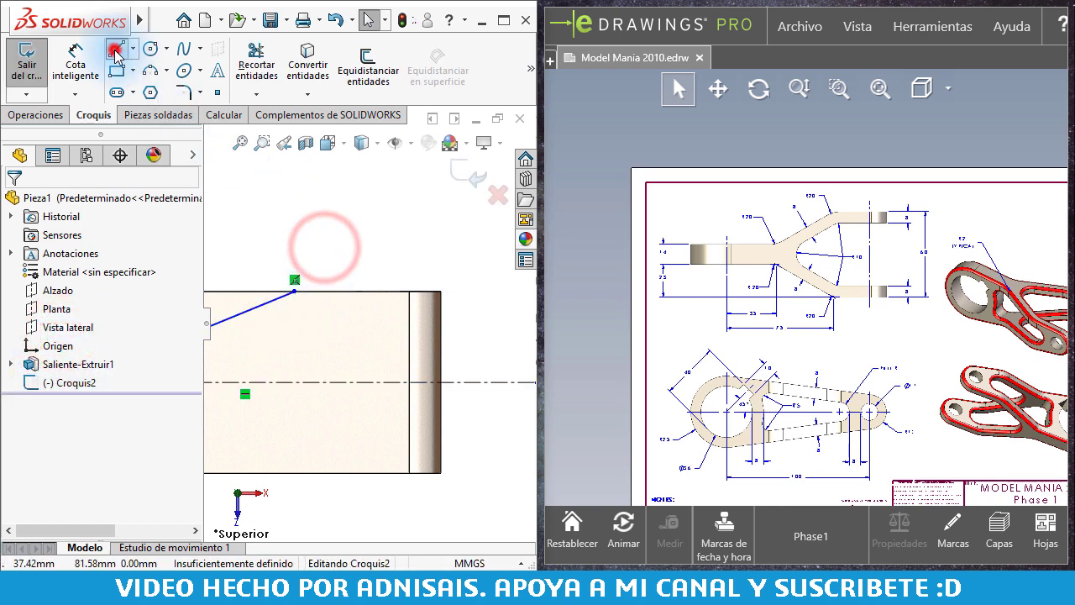
pyautogui.scroll(2, 416, 336)
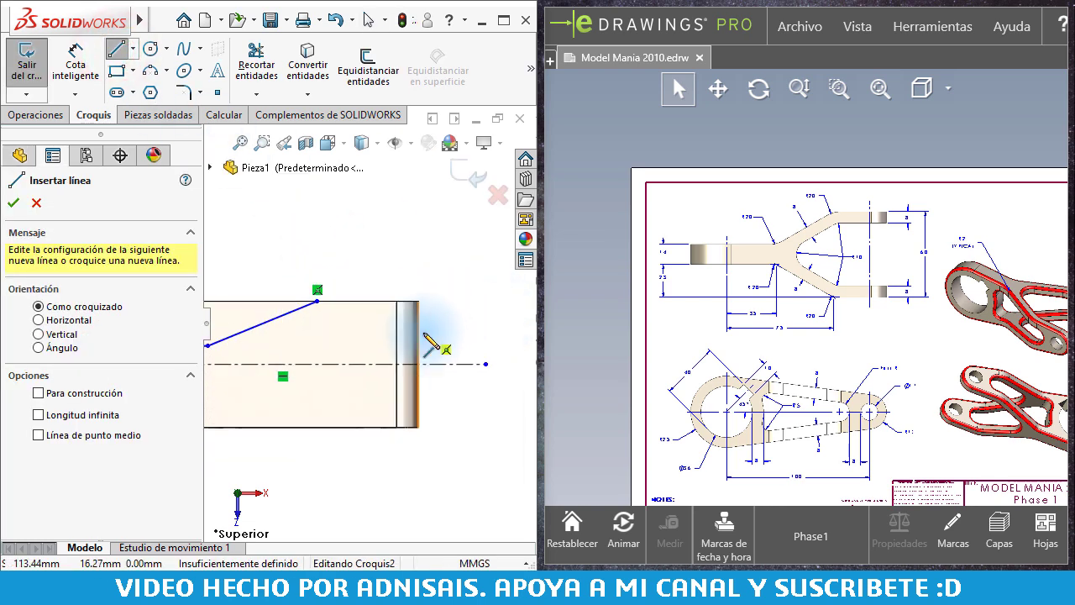
pyautogui.scroll(-2, 420, 329)
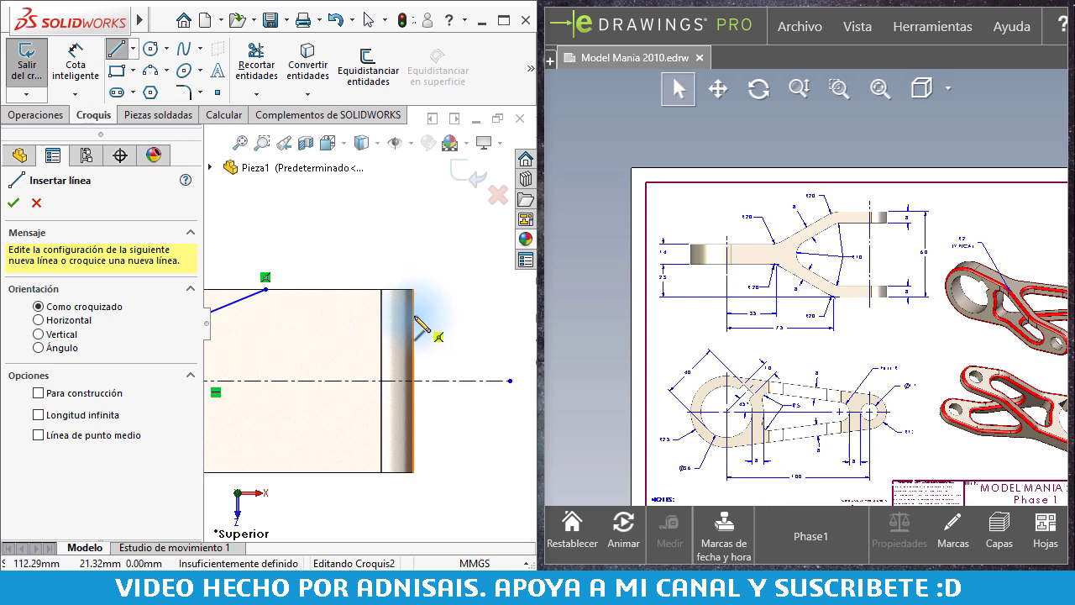
pyautogui.click(265, 289)
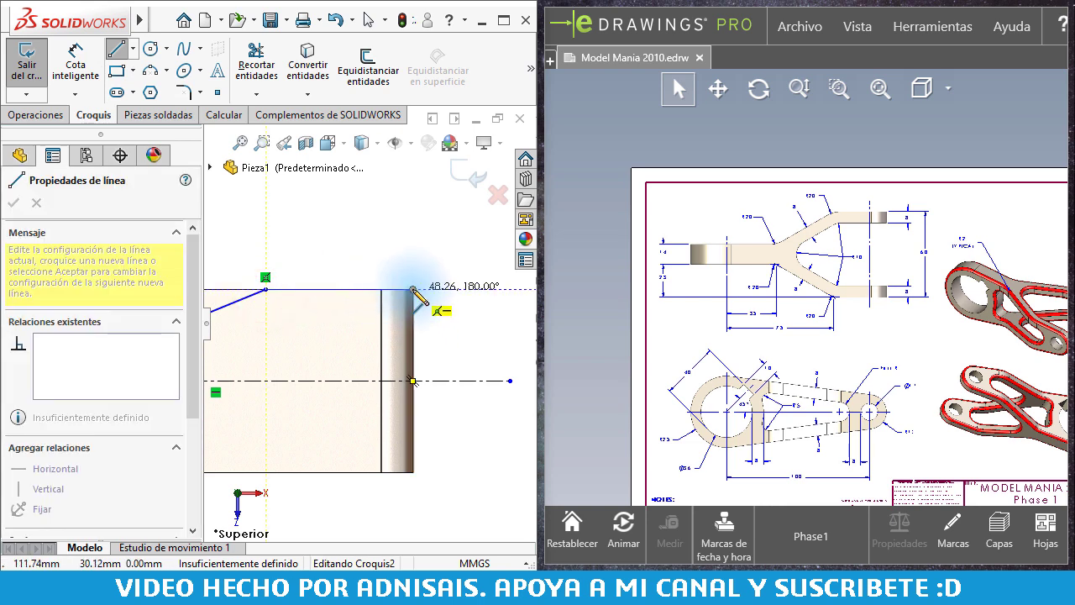
pyautogui.click(413, 290)
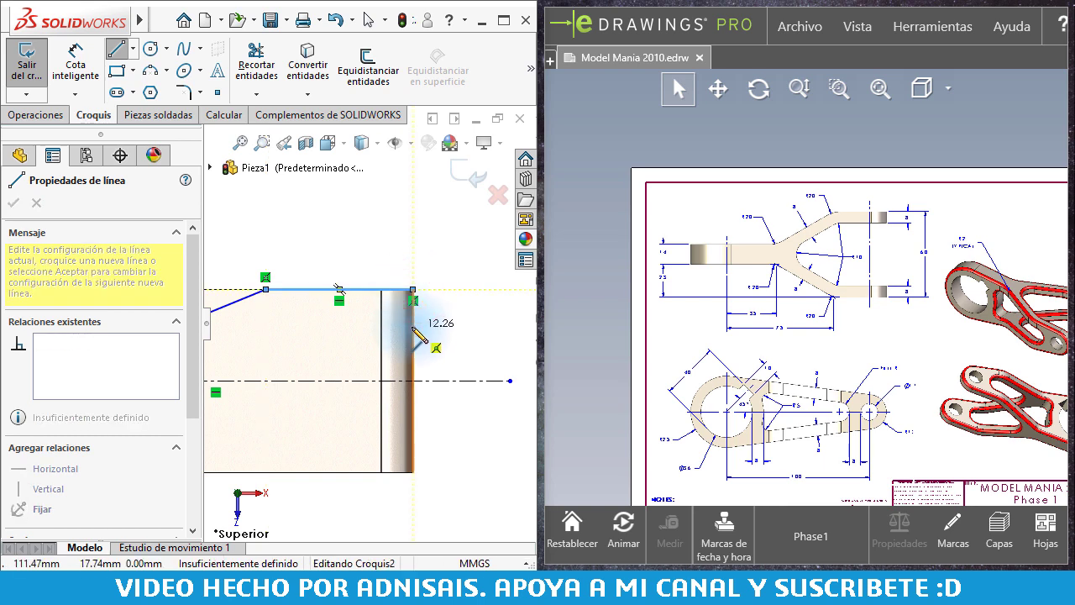
pyautogui.click(412, 325)
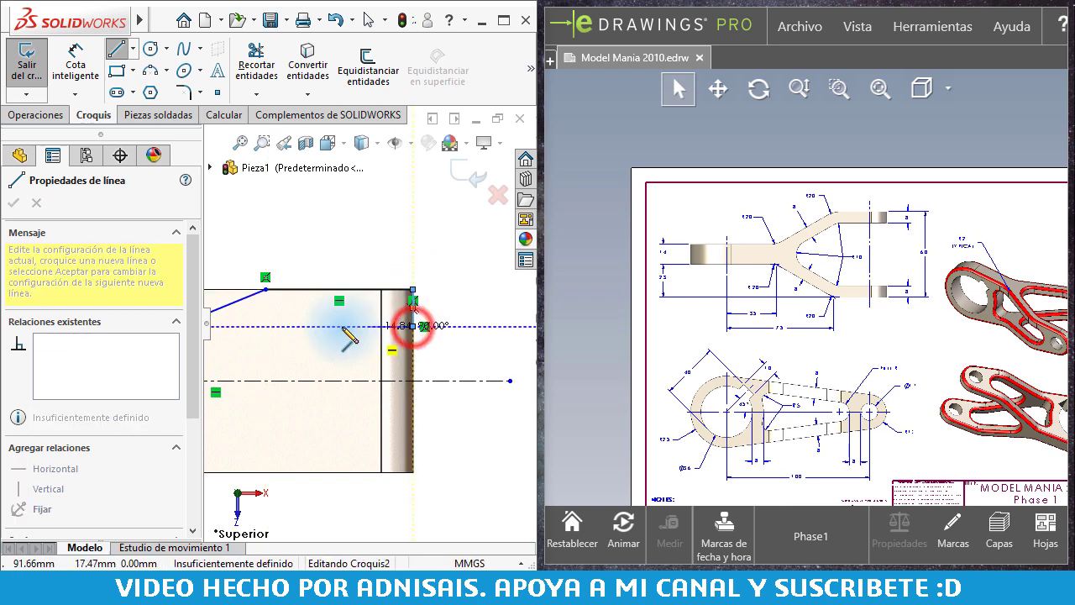
pyautogui.click(277, 326)
pyautogui.scroll(1, 281, 340)
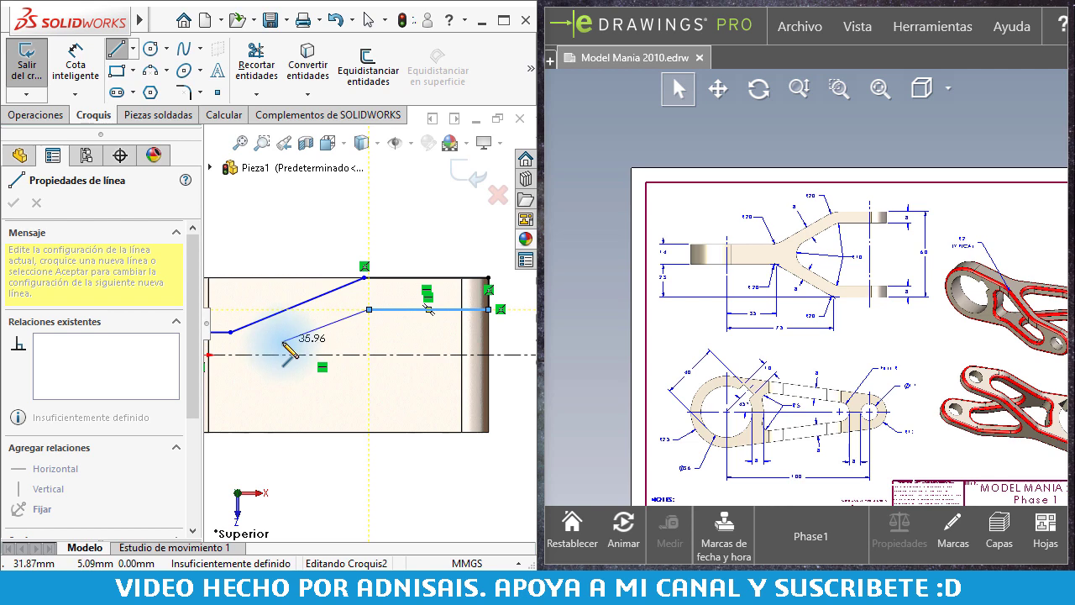
pyautogui.scroll(-2, 284, 344)
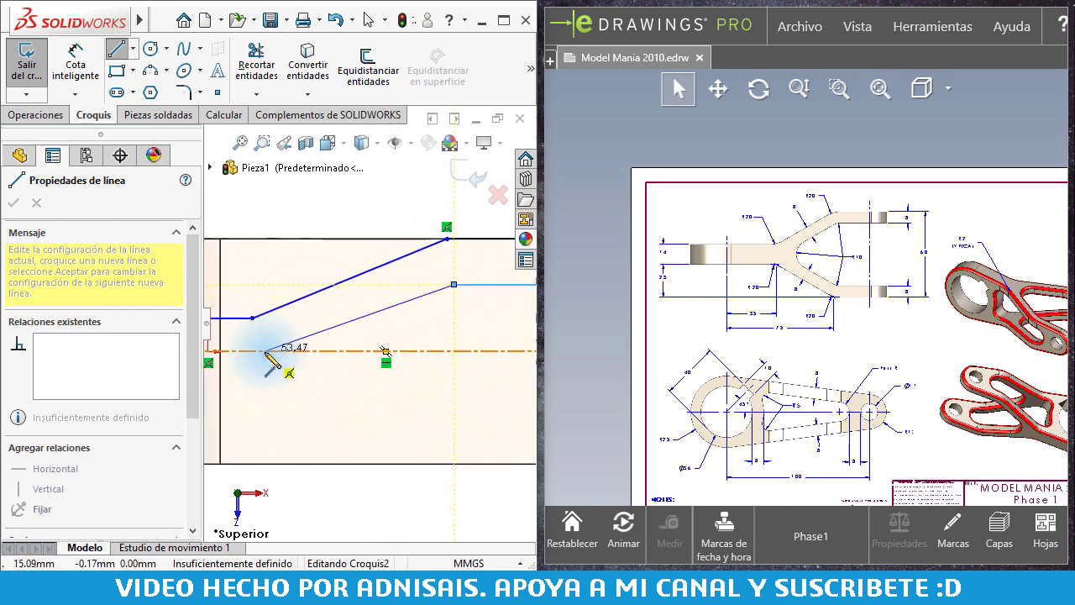
pyautogui.click(264, 351)
pyautogui.scroll(2, 264, 349)
pyautogui.press('Escape')
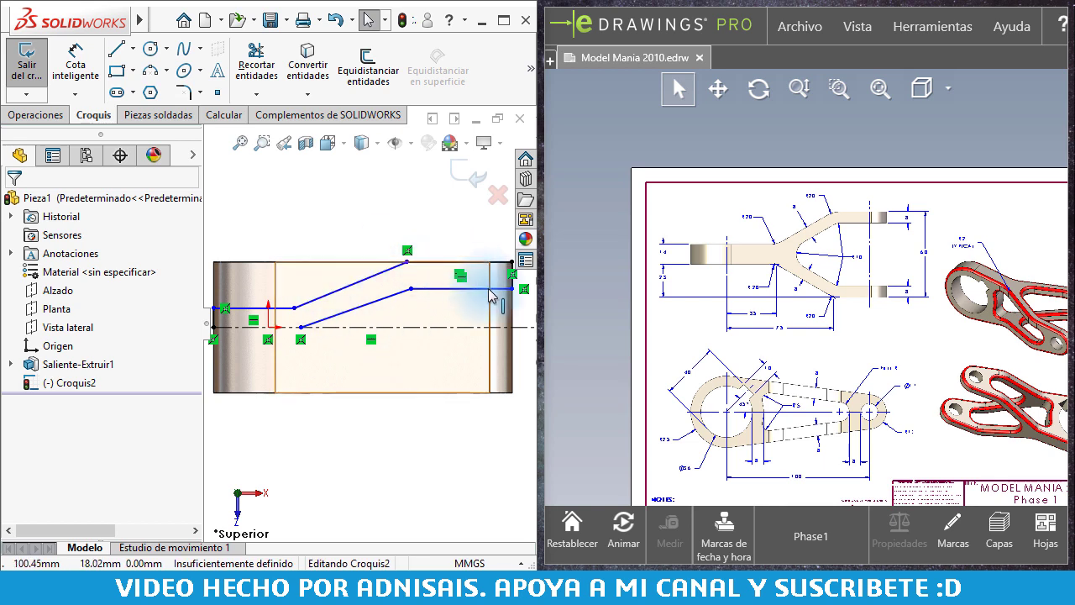
pyautogui.press('f')
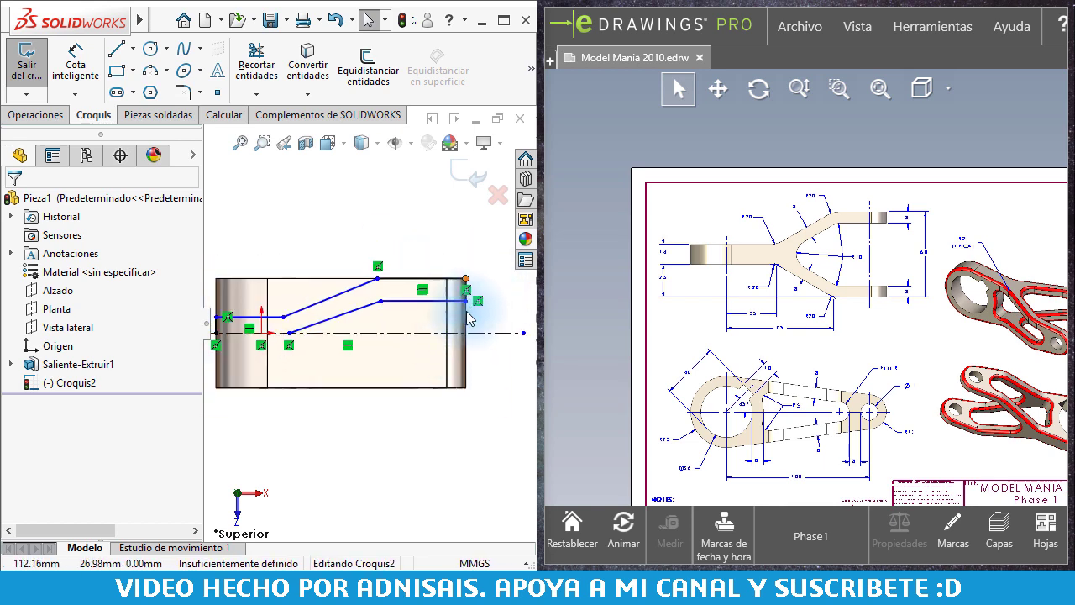
pyautogui.scroll(-3, 307, 307)
# Add a Parallel relation between the two sloped lines.
pyautogui.moveTo(377, 338); pyautogui.dragTo(324, 285)
pyautogui.click(468, 205)
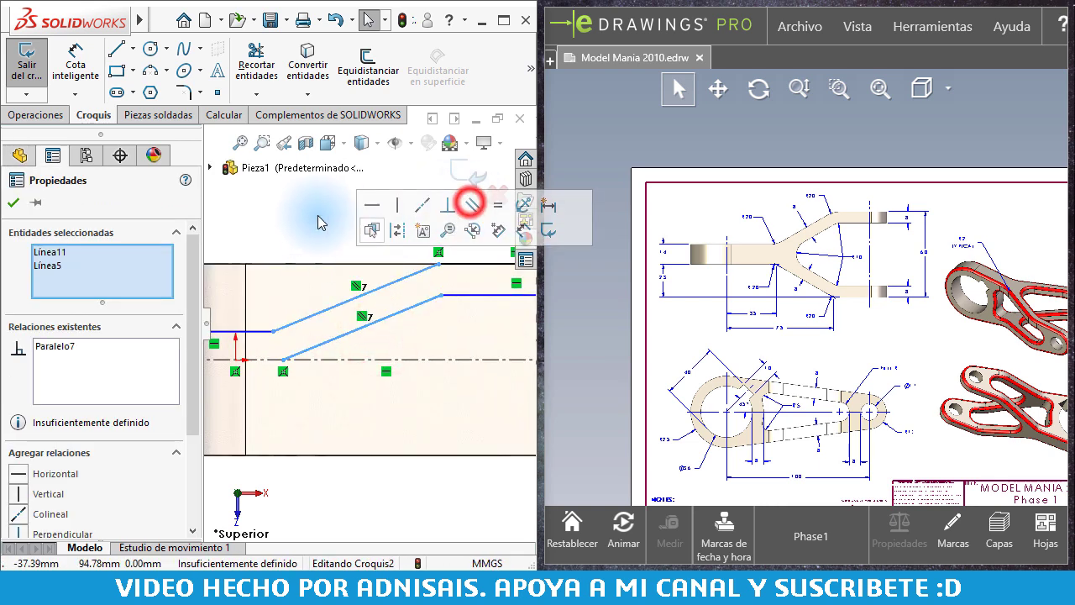
pyautogui.click(300, 210)
# Mirror all the upper sketch lines about the horizontal centreline.
pyautogui.scroll(2, 300, 211)
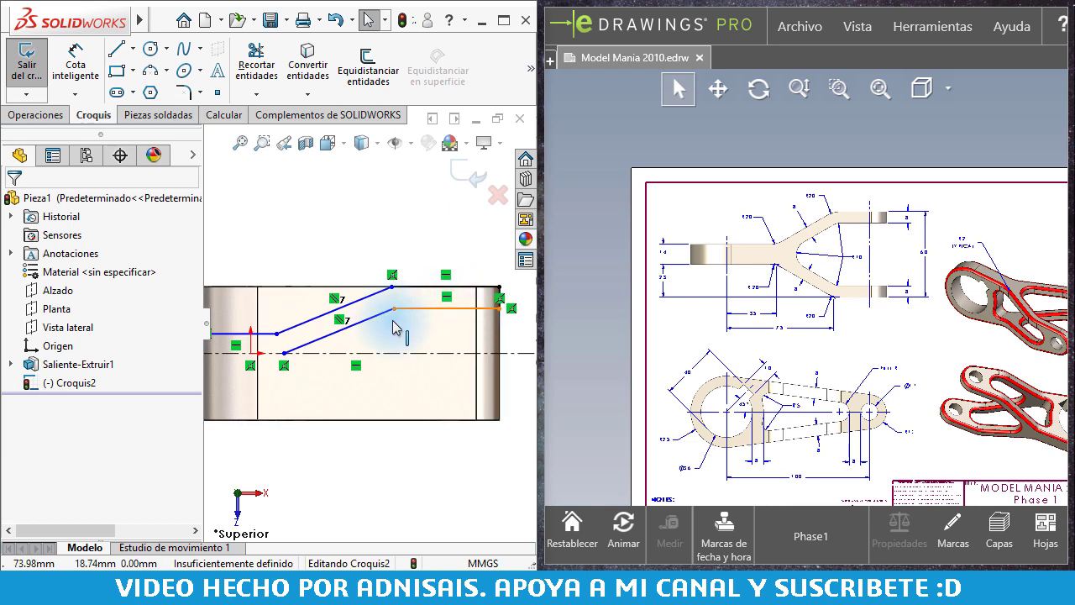
pyautogui.scroll(1, 377, 319)
pyautogui.scroll(1, 348, 311)
pyautogui.scroll(1, 324, 282)
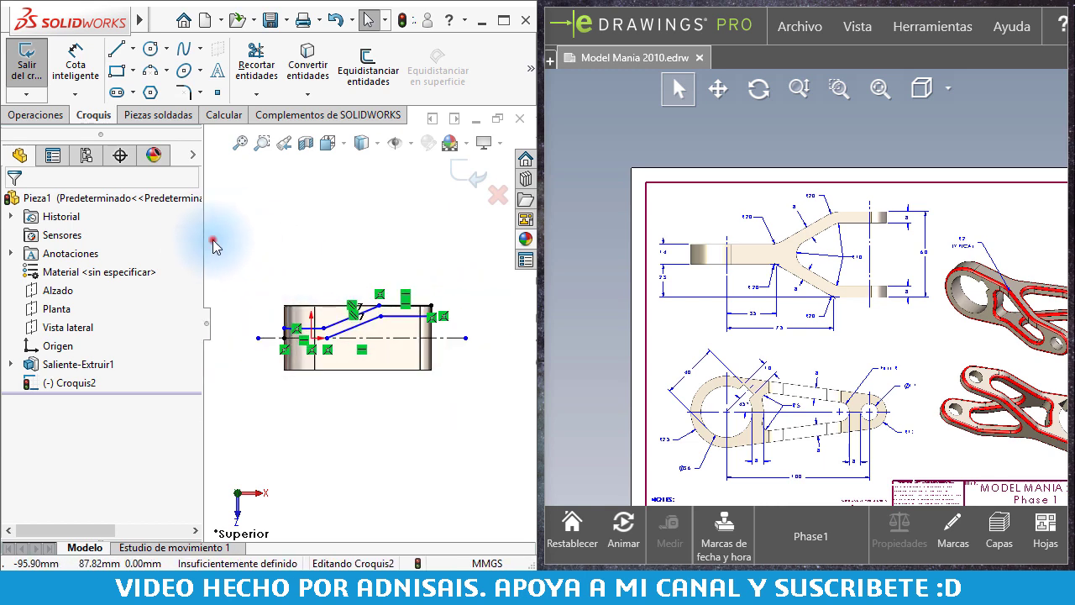
pyautogui.moveTo(212, 240); pyautogui.dragTo(504, 378)
pyautogui.click(527, 69)
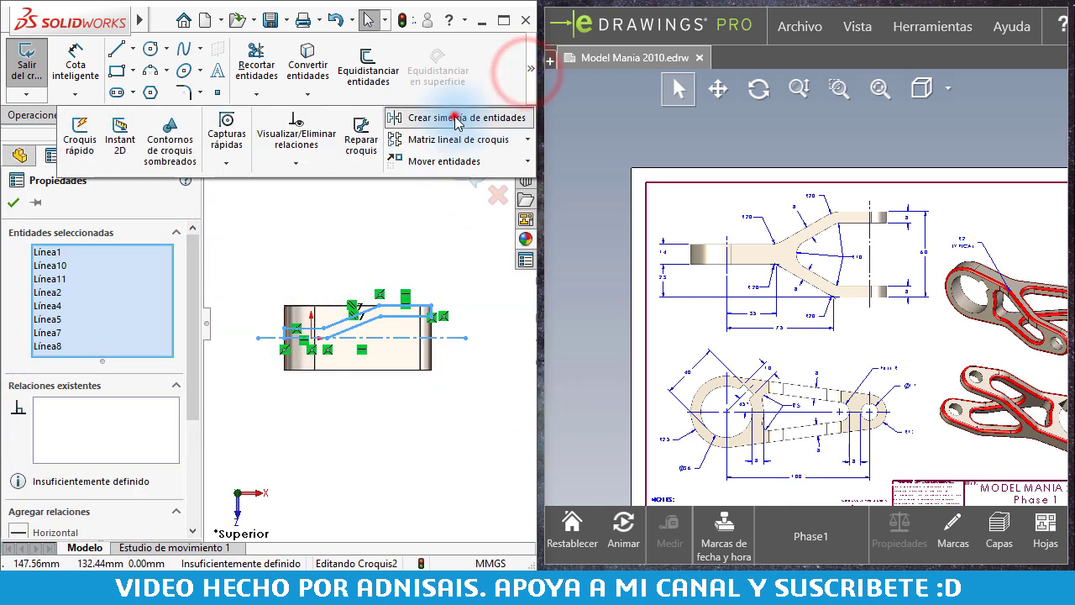
pyautogui.click(458, 118)
pyautogui.scroll(-2, 406, 348)
pyautogui.scroll(-1, 465, 390)
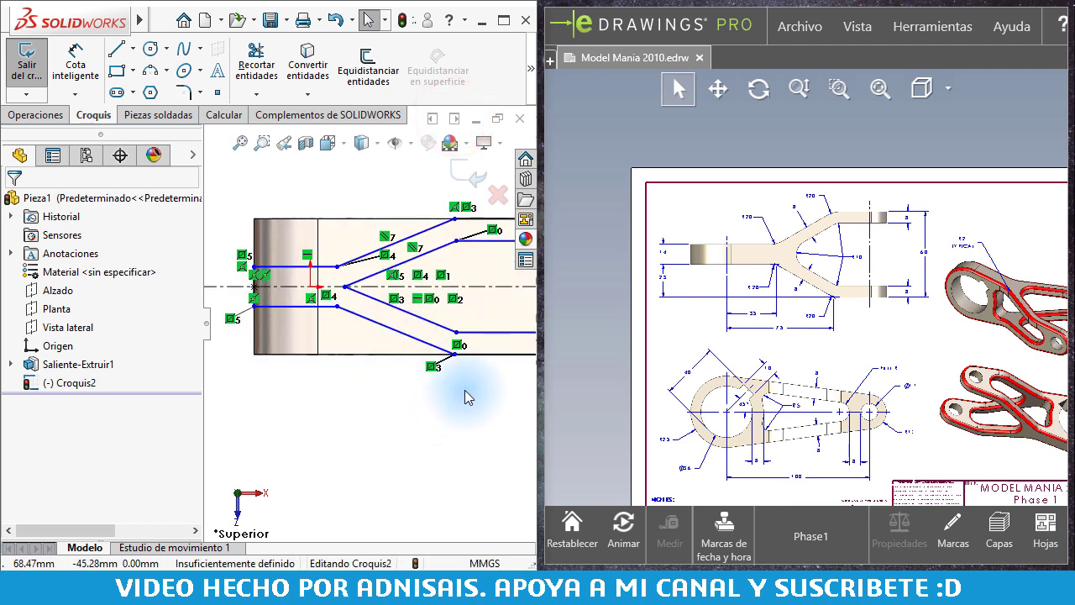
# Zoom in and out on the eDrawings top view to inspect the R20 fillet and fork dimensions.
pyautogui.scroll(-3, 771, 332)
pyautogui.scroll(-3, 829, 239)
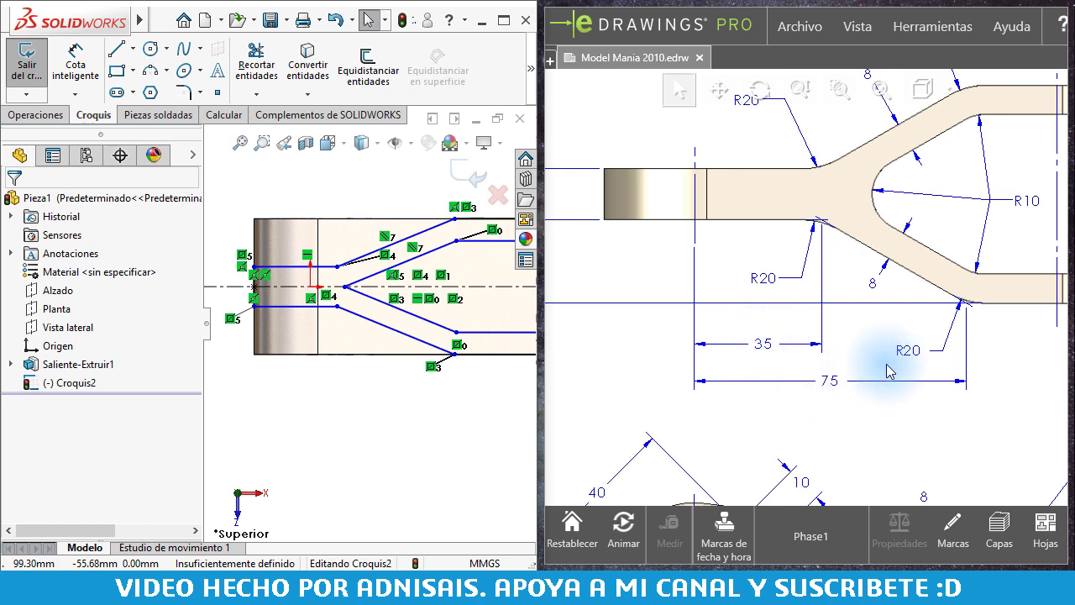
pyautogui.scroll(2, 828, 241)
pyautogui.scroll(3, 811, 233)
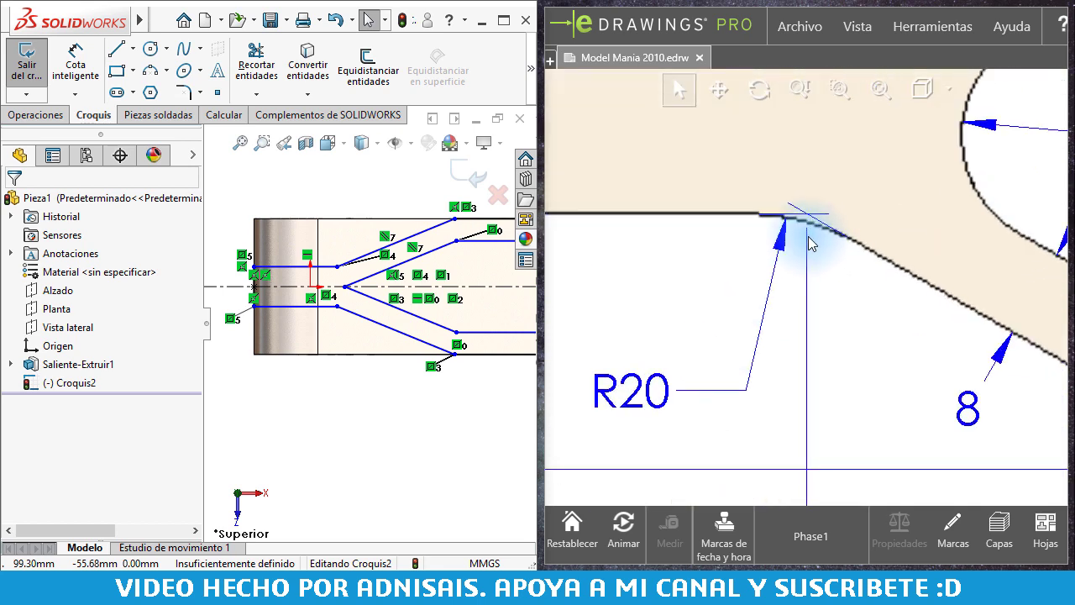
pyautogui.scroll(3, 810, 229)
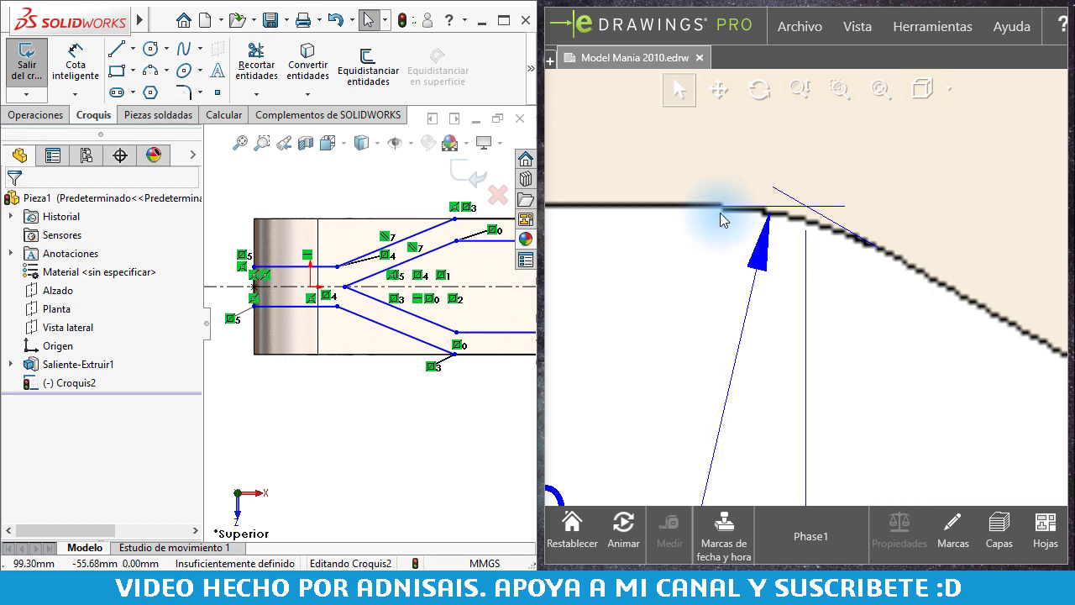
pyautogui.scroll(-3, 720, 212)
pyautogui.scroll(-3, 744, 233)
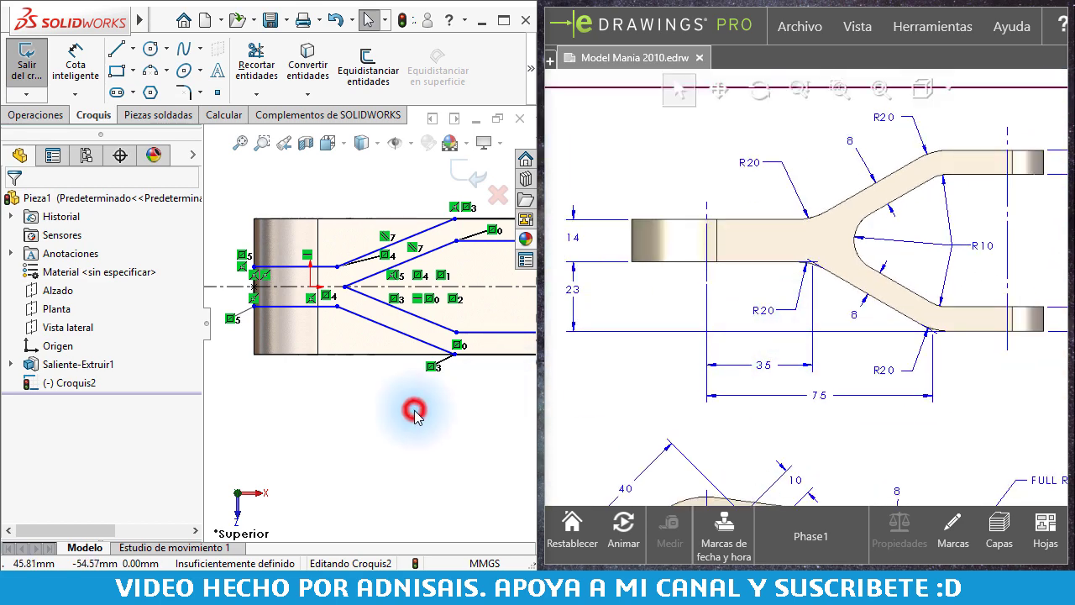
# Dimension the distance between the upper and lower horizontal stem lines as 14 mm.
pyautogui.moveTo(416, 415); pyautogui.dragTo(336, 285, button='right')
pyautogui.scroll(-2, 286, 309)
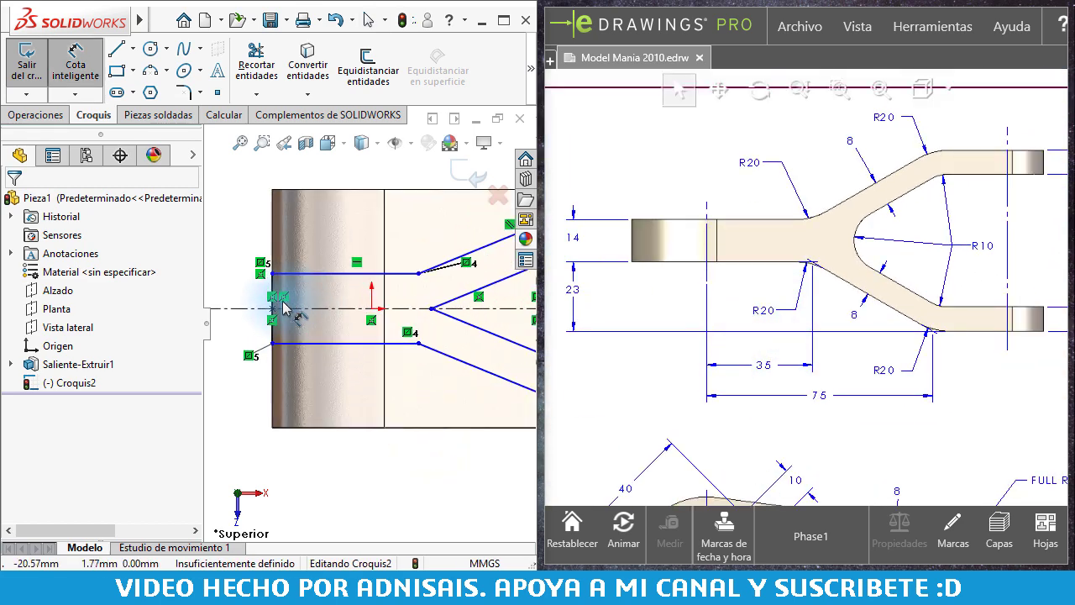
pyautogui.scroll(-1, 276, 287)
pyautogui.click(276, 280)
pyautogui.click(302, 352)
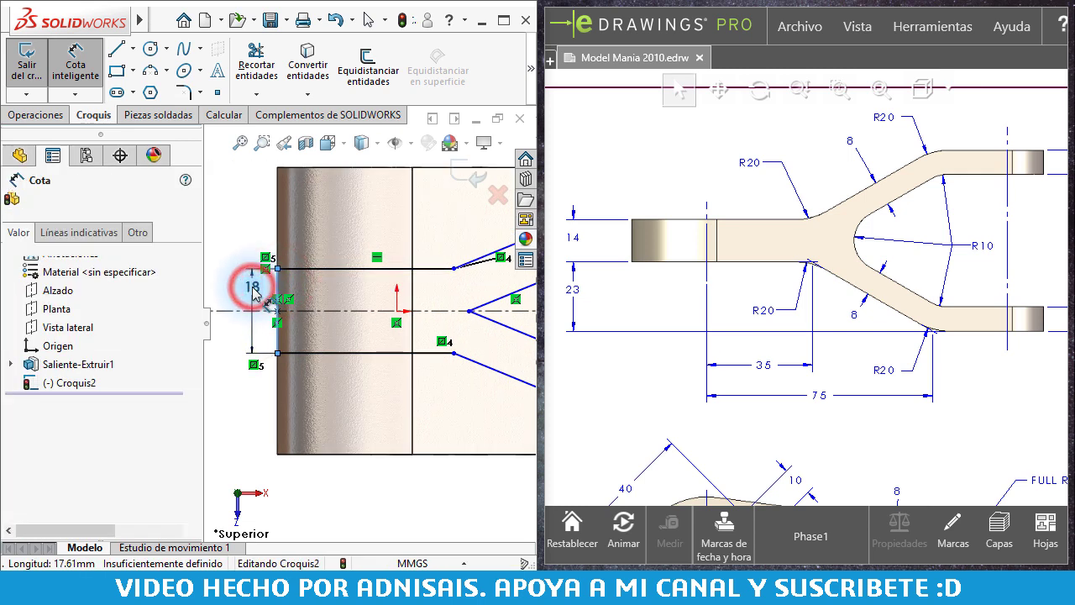
pyautogui.click(252, 290)
pyautogui.write('14')
pyautogui.press('Return')
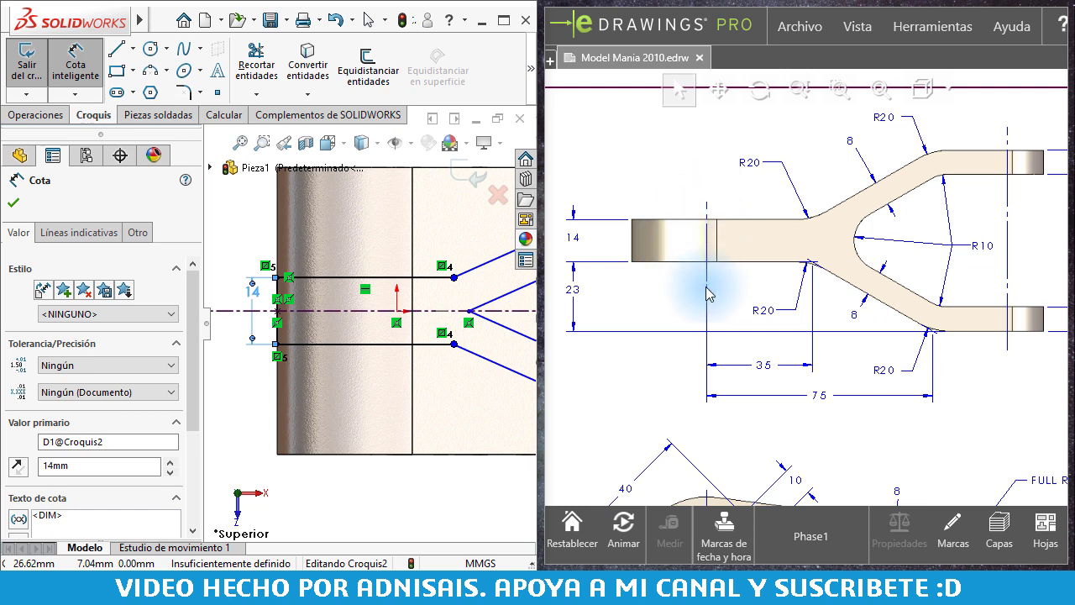
# Add a 35 mm horizontal dimension from the origin to the fork's branching point.
pyautogui.scroll(-3, 756, 378)
pyautogui.scroll(-1, 725, 388)
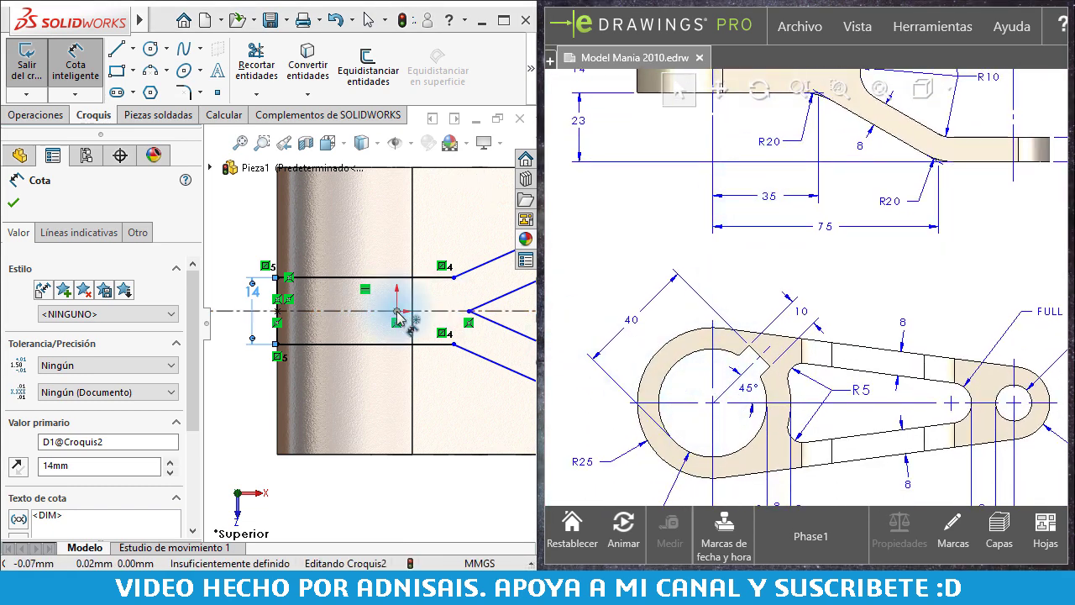
pyautogui.scroll(2, 869, 312)
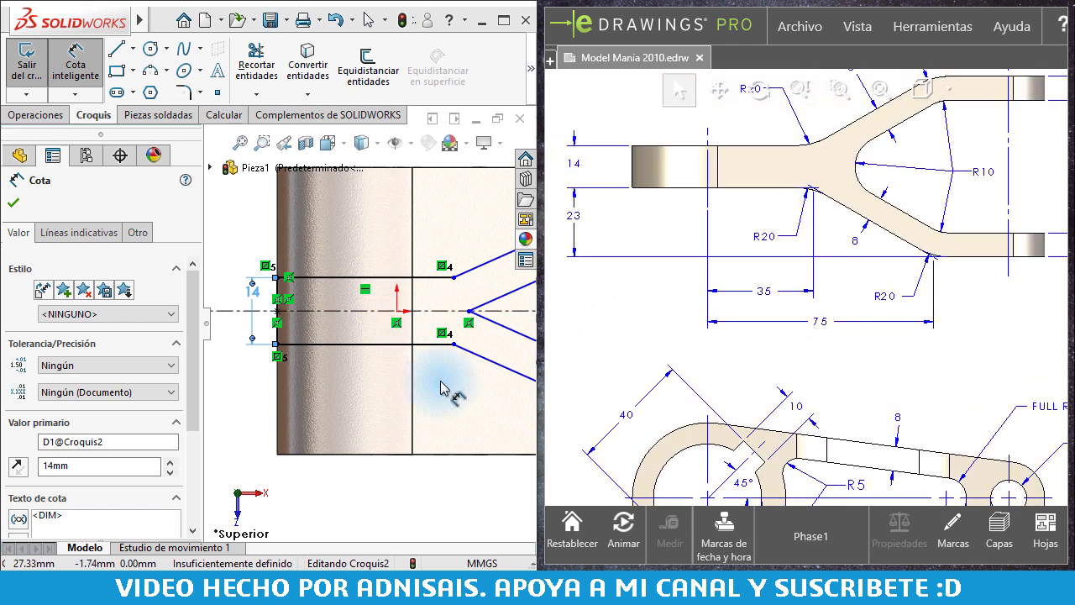
pyautogui.click(396, 312)
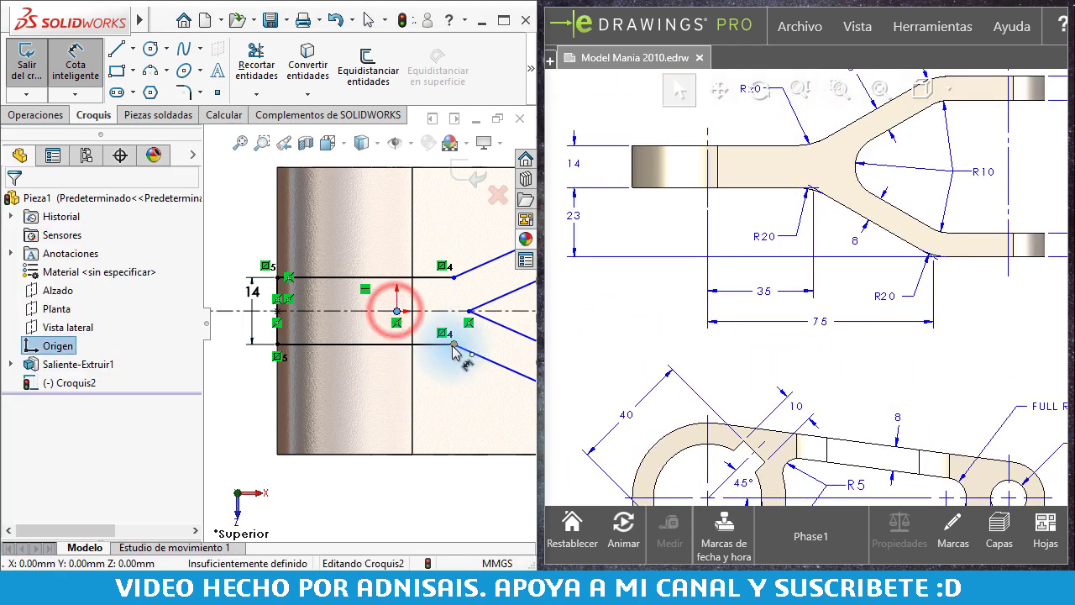
pyautogui.click(454, 344)
pyautogui.click(446, 498)
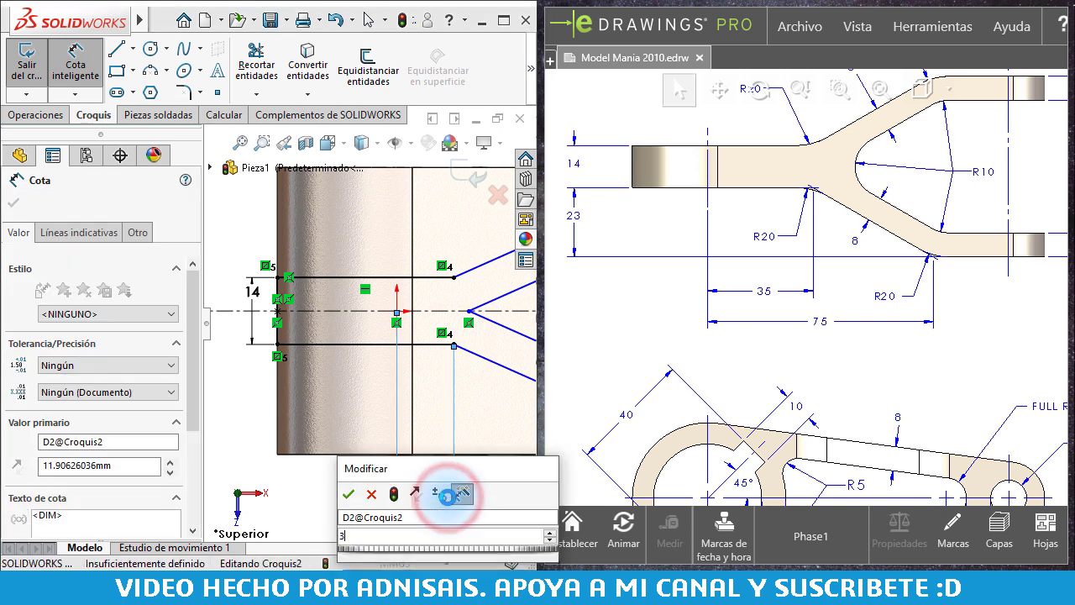
pyautogui.write('35')
pyautogui.press('Return')
pyautogui.scroll(2, 456, 420)
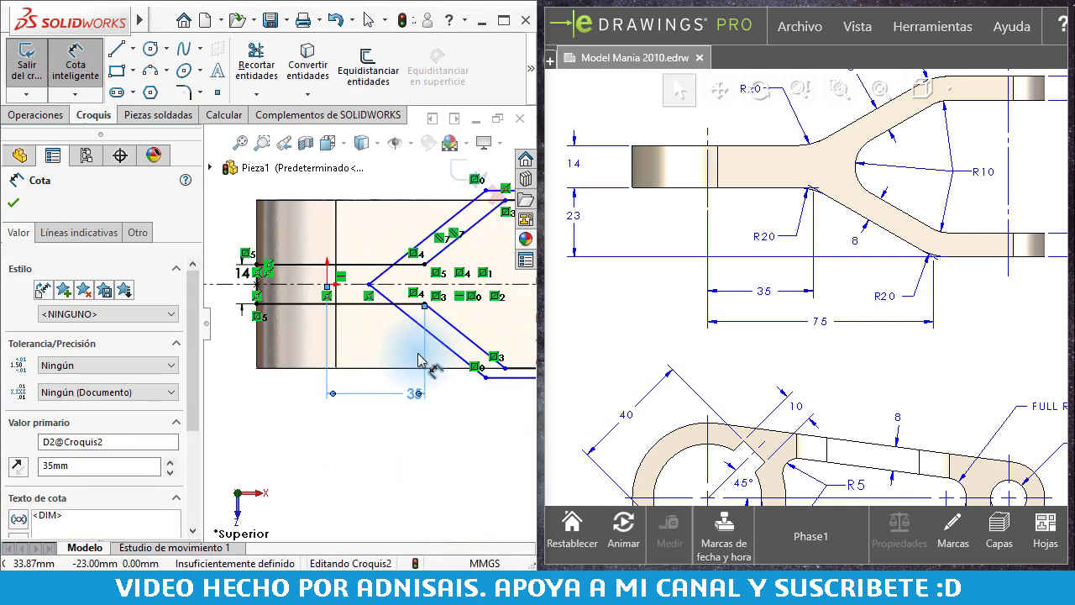
pyautogui.scroll(-2, 369, 220)
pyautogui.scroll(2, 362, 298)
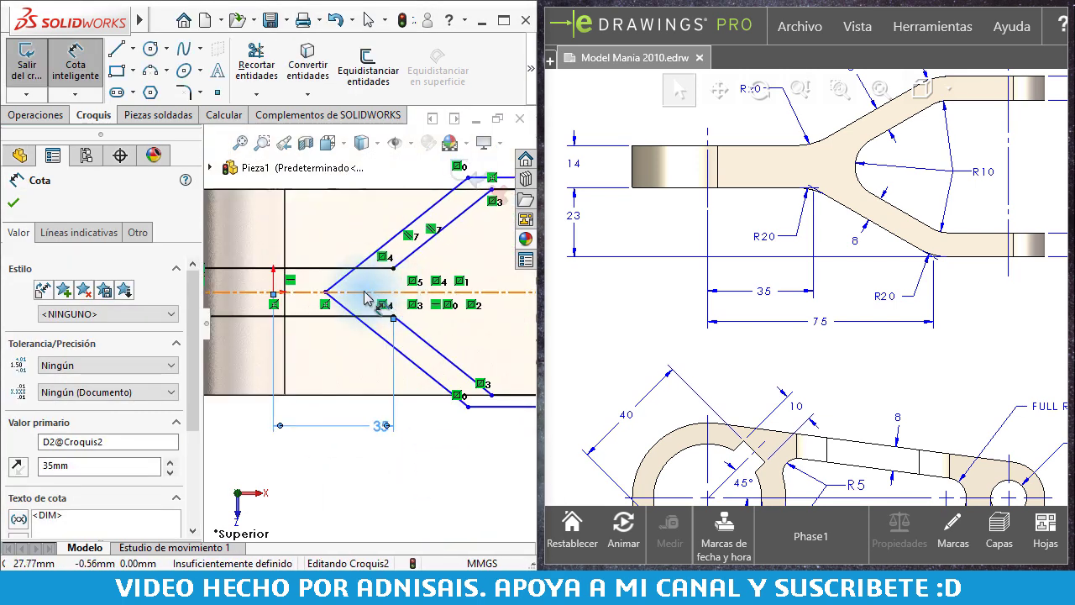
pyautogui.press('Escape')
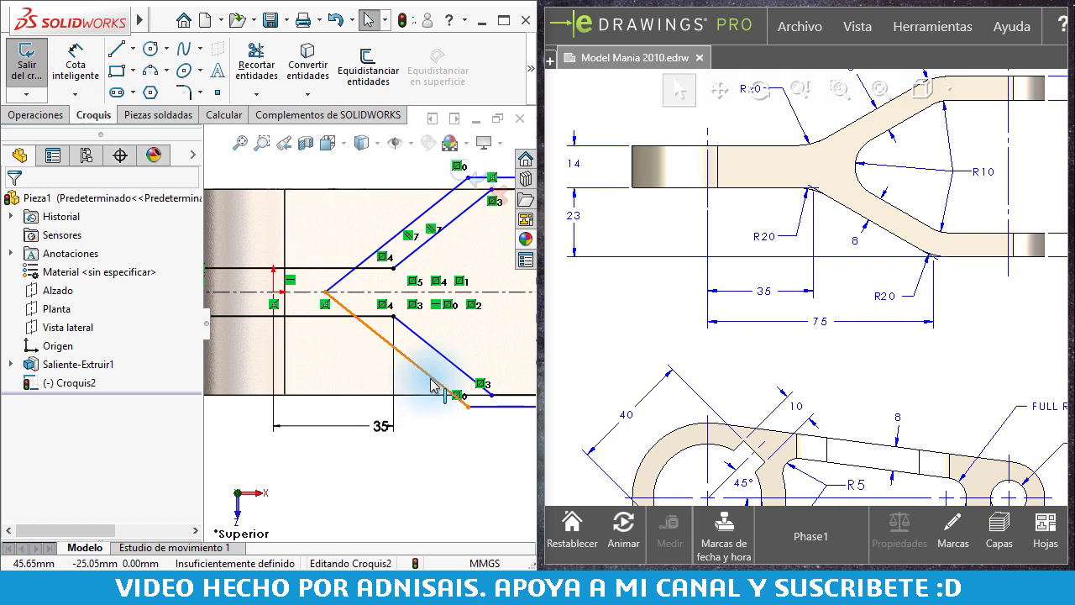
# Select the diagonal arm line to inspect it, then deselect it.
pyautogui.click(432, 385)
pyautogui.scroll(3, 470, 362)
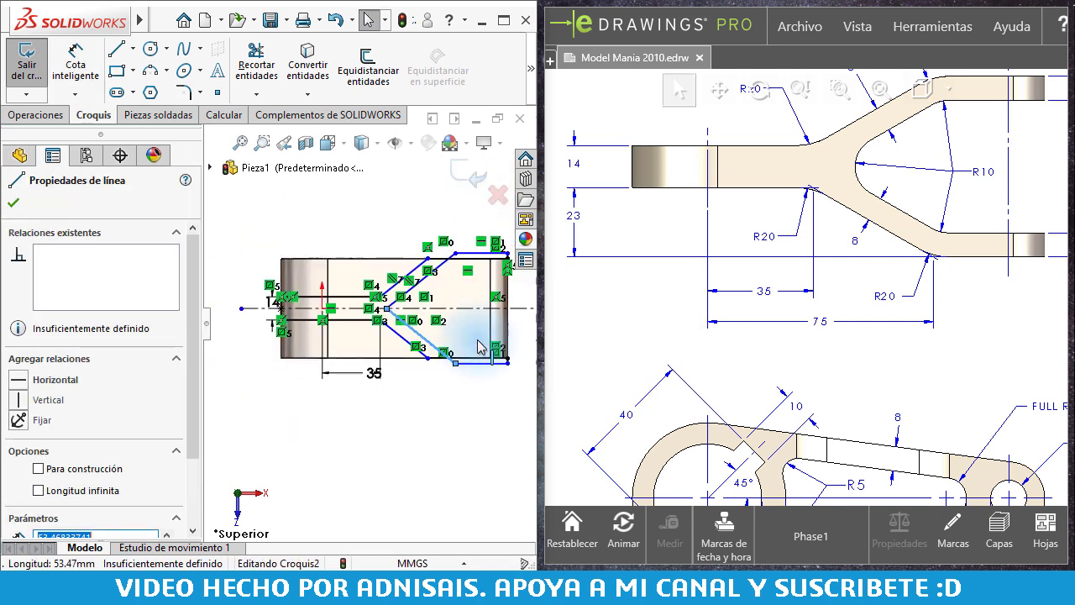
pyautogui.scroll(-3, 470, 357)
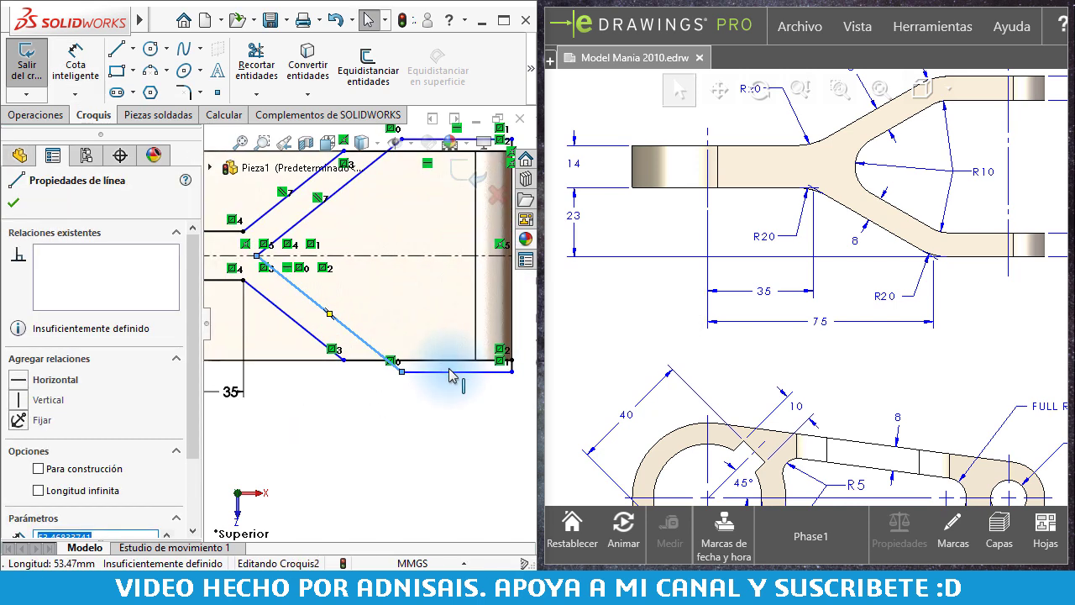
pyautogui.click(414, 426)
pyautogui.scroll(2, 414, 427)
pyautogui.scroll(-1, 268, 347)
# Dimension the overall length from the origin to the lower arm's end as 75 mm.
pyautogui.click(75, 67)
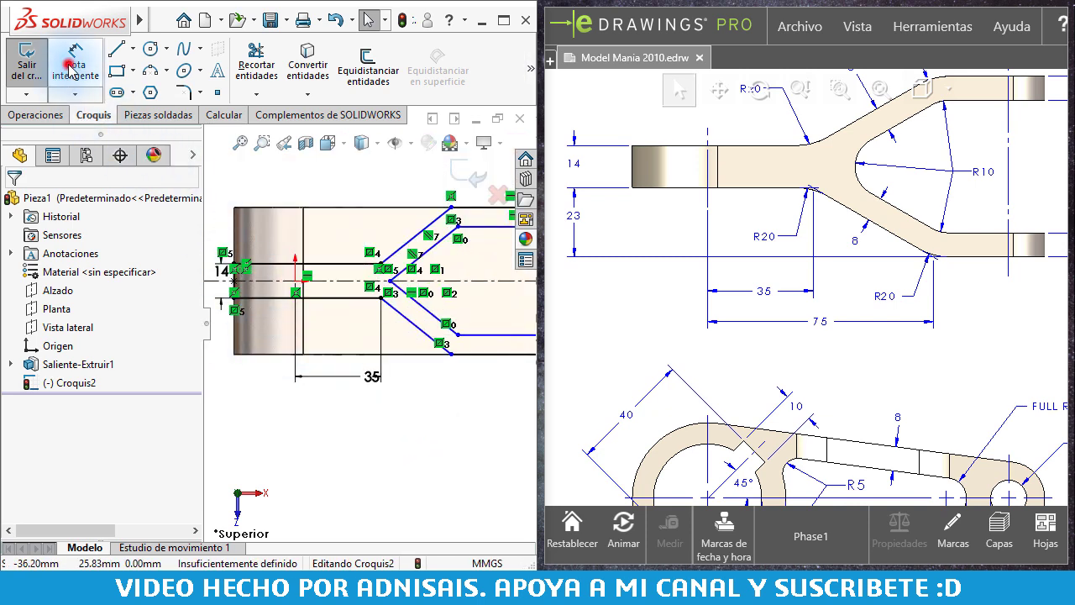
pyautogui.scroll(-2, 294, 269)
pyautogui.click(299, 287)
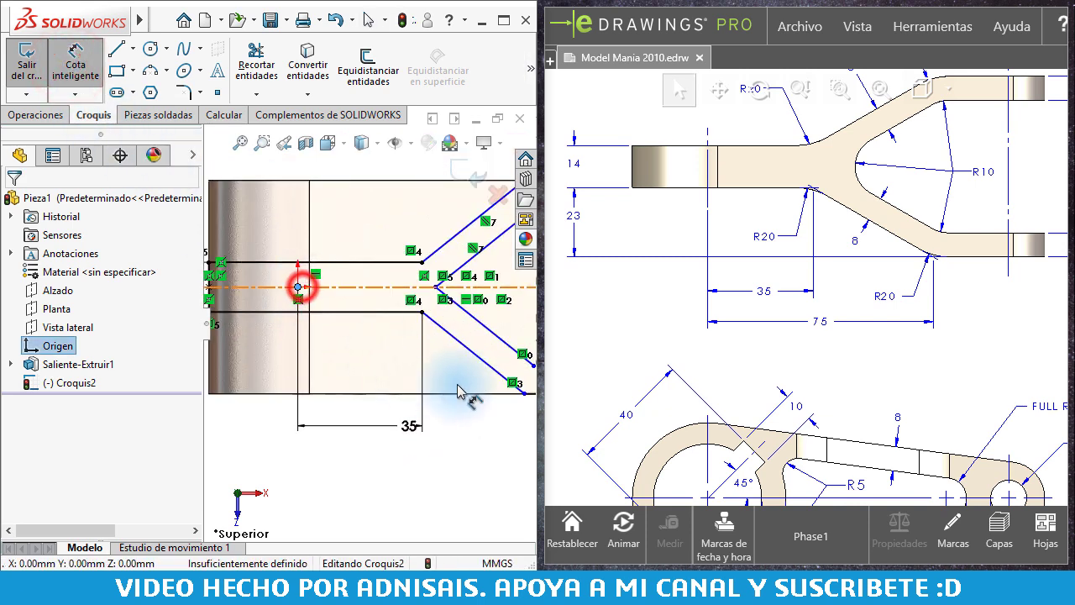
pyautogui.click(524, 393)
pyautogui.click(420, 475)
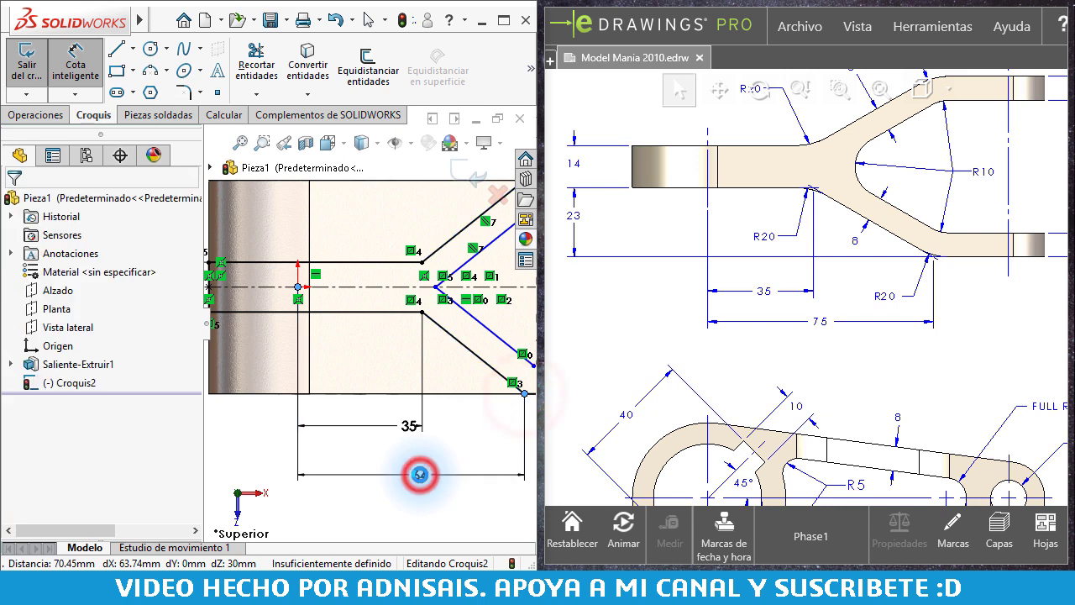
pyautogui.write('75')
pyautogui.press('Return')
pyautogui.write('75')
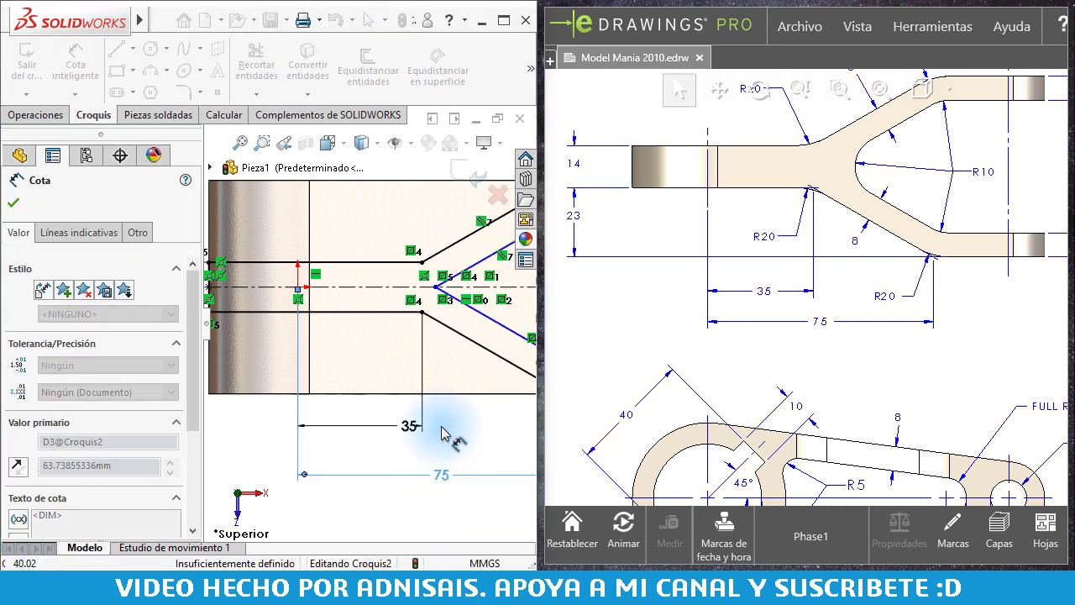
pyautogui.press('Return')
# Set the upper arm's end line and the arm thickness between parallel lines both to 8 mm.
pyautogui.press('f')
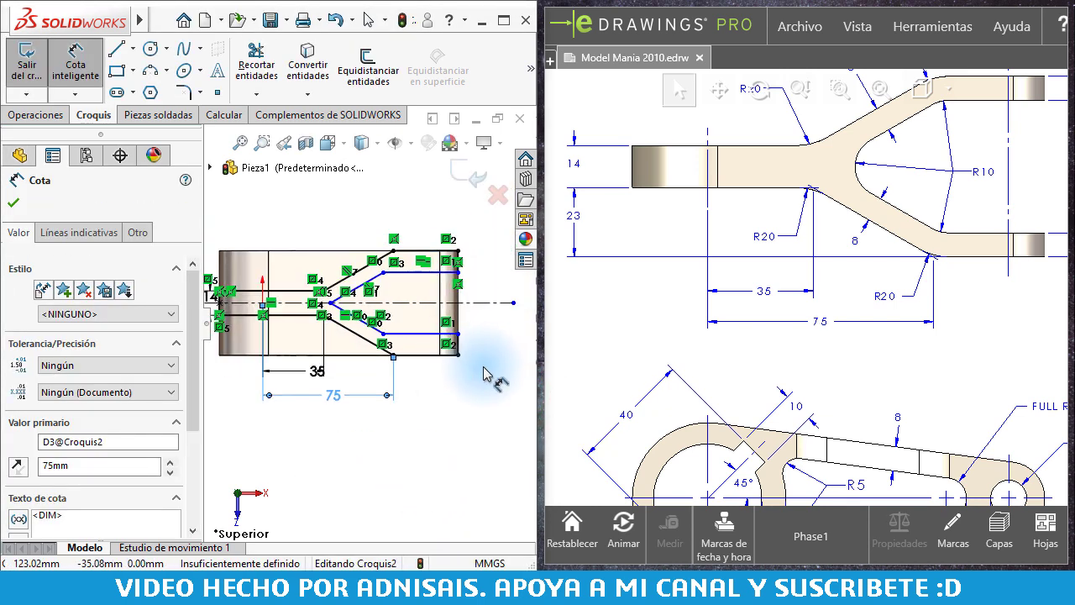
pyautogui.moveTo(876, 290); pyautogui.dragTo(734, 326, button='middle')
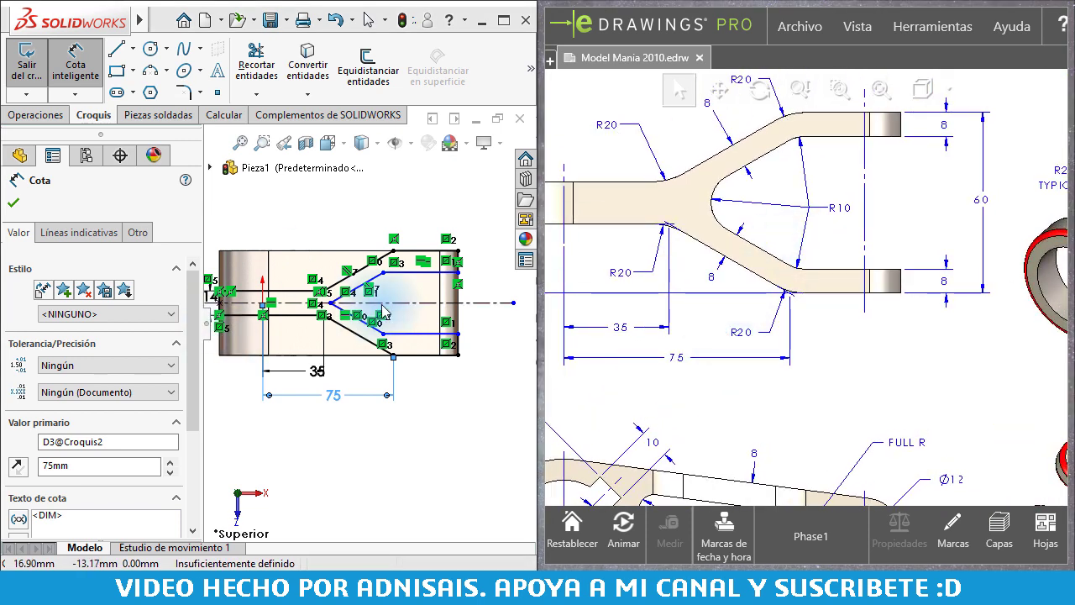
pyautogui.scroll(-2, 403, 294)
pyautogui.click(484, 250)
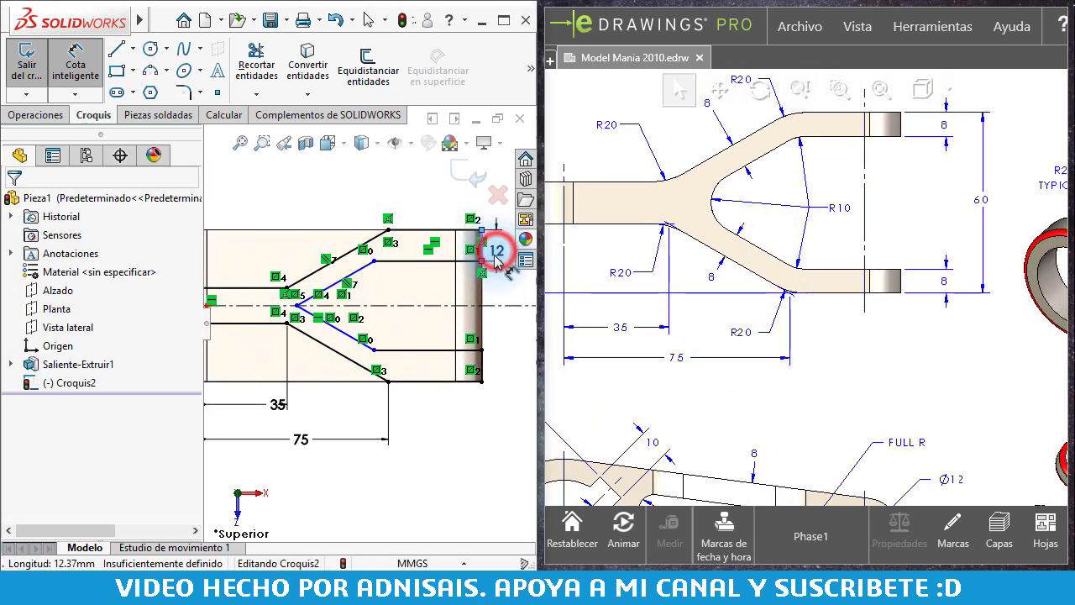
pyautogui.click(497, 249)
pyautogui.write('8')
pyautogui.press('Return')
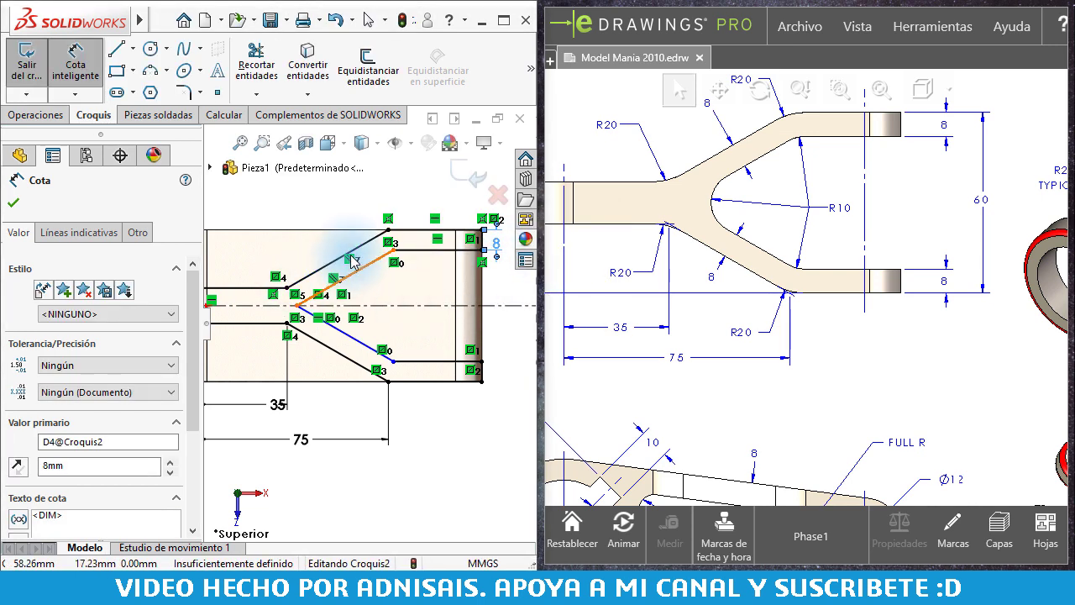
pyautogui.click(353, 254)
pyautogui.click(359, 268)
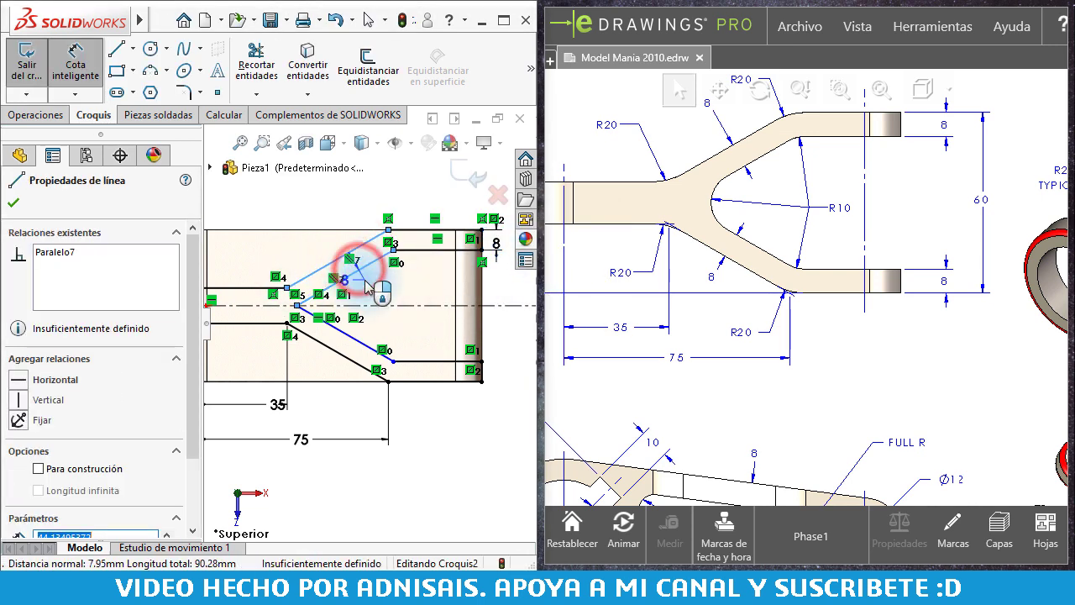
pyautogui.click(366, 287)
pyautogui.press('Return')
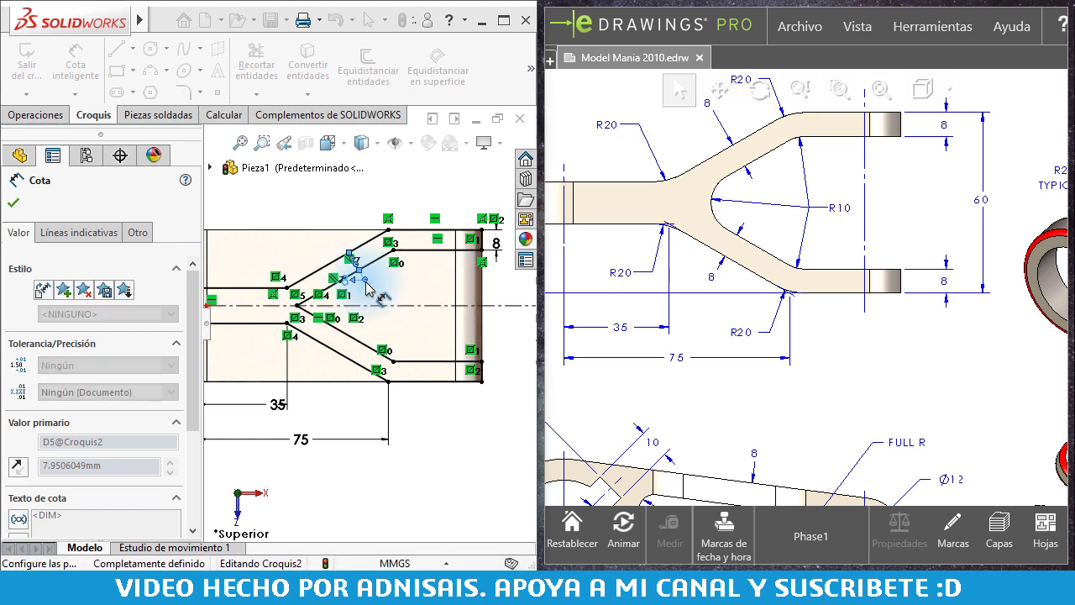
pyautogui.scroll(2, 336, 319)
pyautogui.press('Escape')
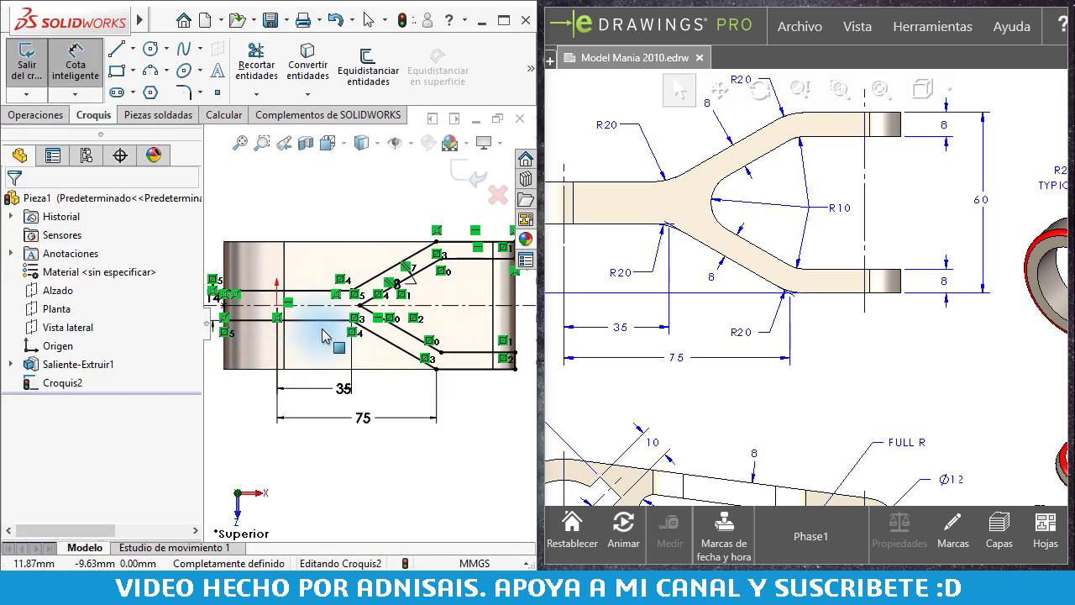
pyautogui.press('Escape')
pyautogui.scroll(1, 325, 336)
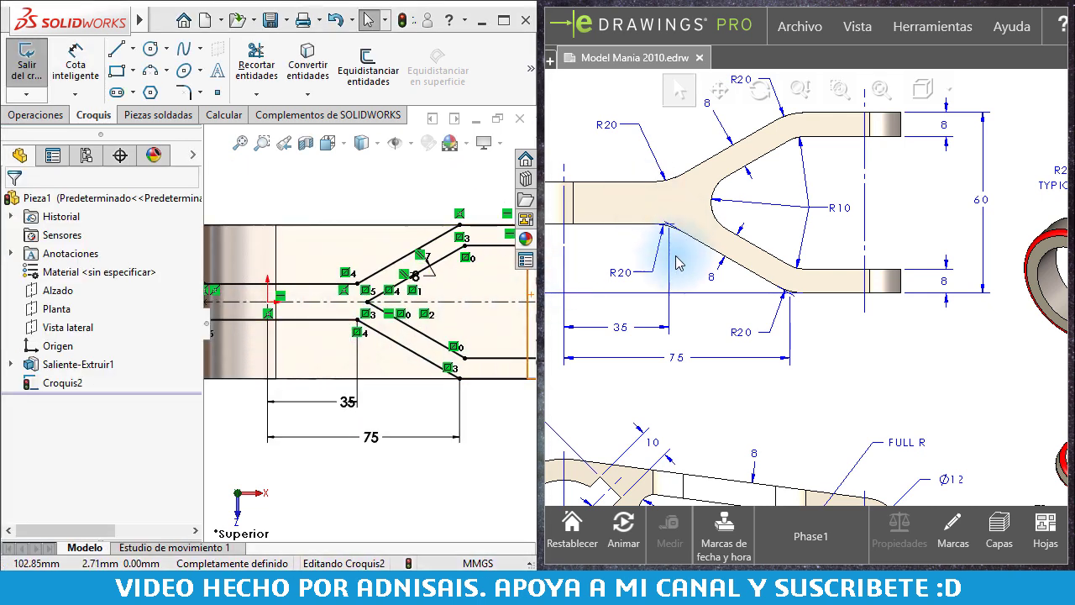
pyautogui.moveTo(659, 231); pyautogui.dragTo(653, 248, button='middle')
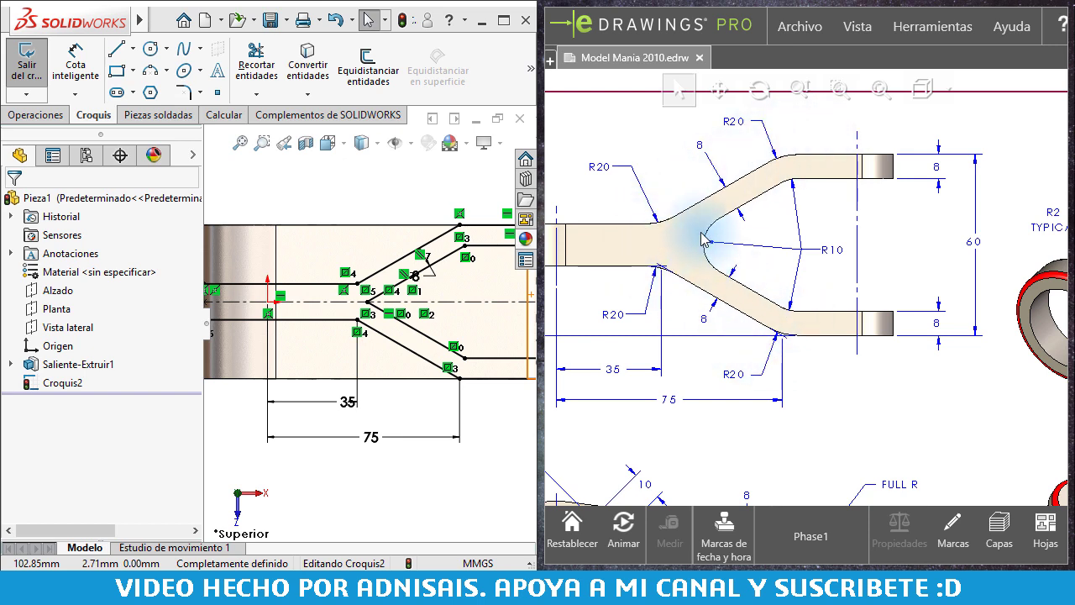
# Round the four outer arm bends with 20 mm sketch fillets.
pyautogui.click(353, 195)
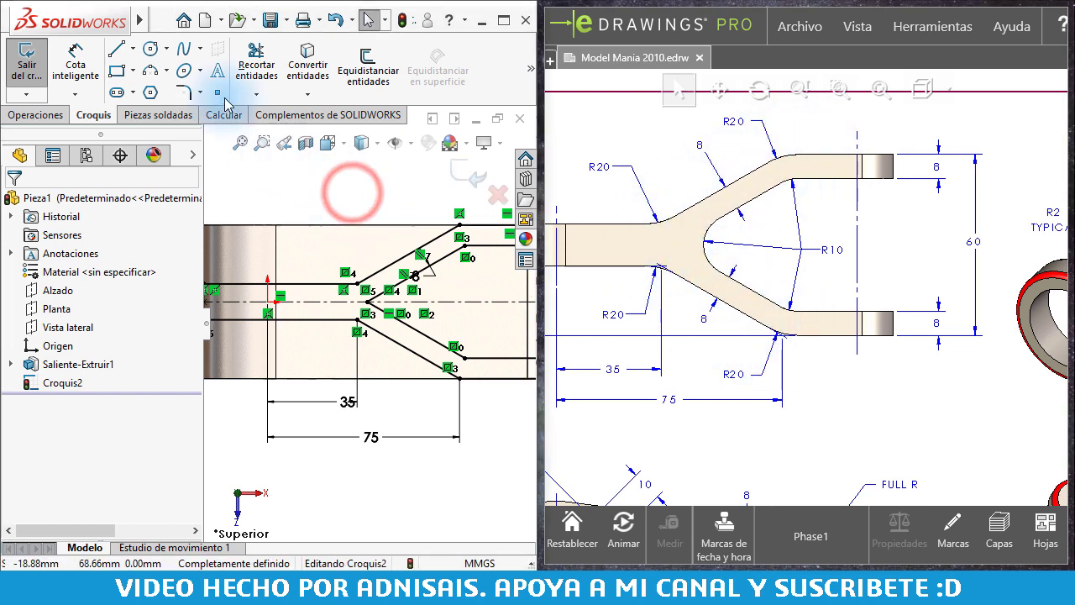
pyautogui.click(184, 91)
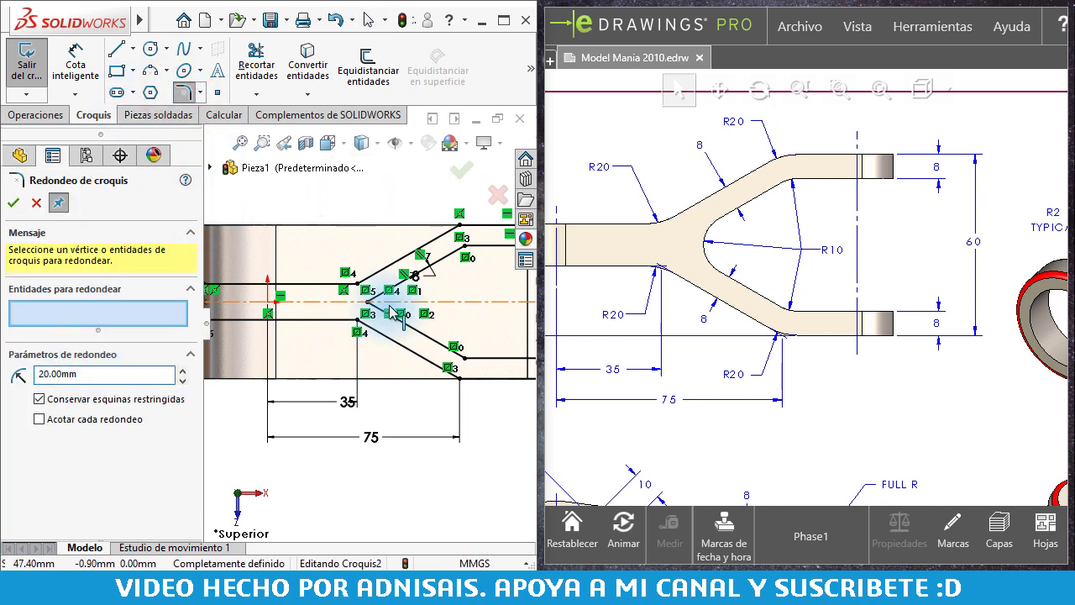
pyautogui.scroll(-2, 412, 302)
pyautogui.click(301, 210)
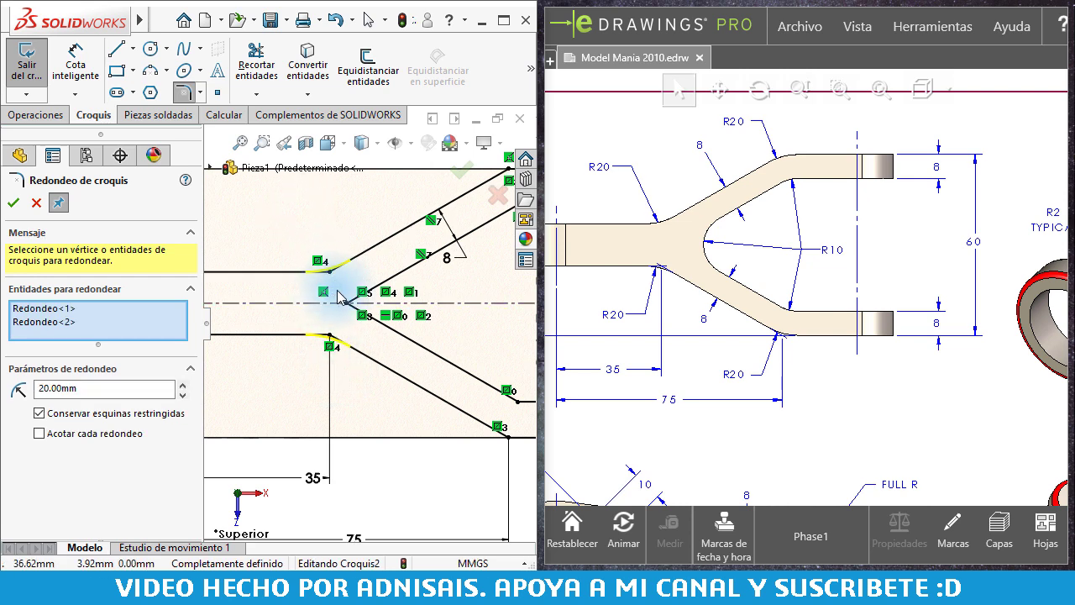
pyautogui.scroll(2, 454, 267)
pyautogui.scroll(-1, 431, 237)
pyautogui.click(431, 226)
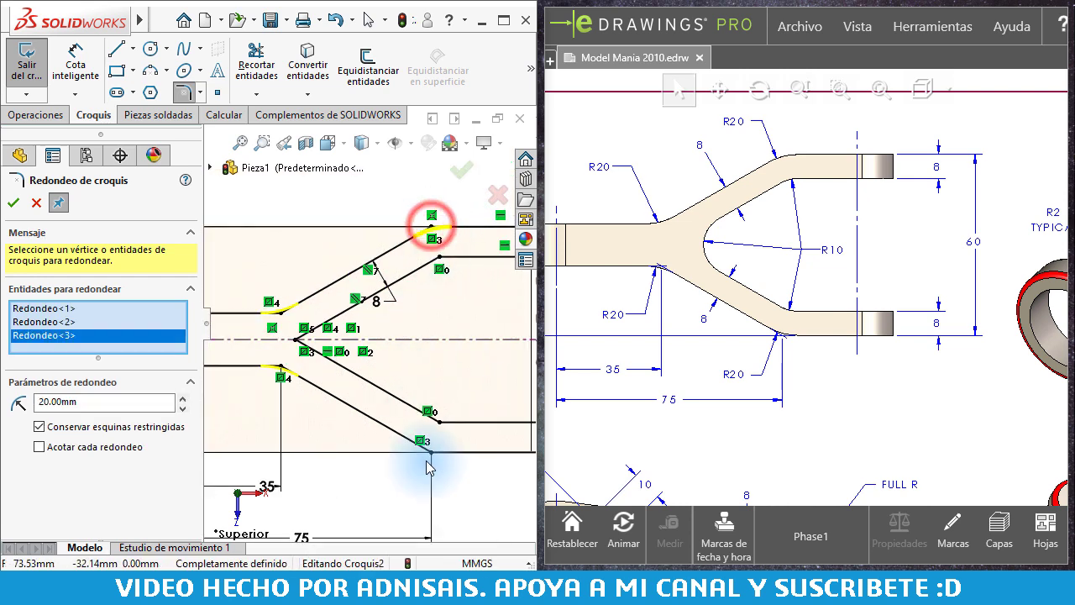
pyautogui.click(431, 452)
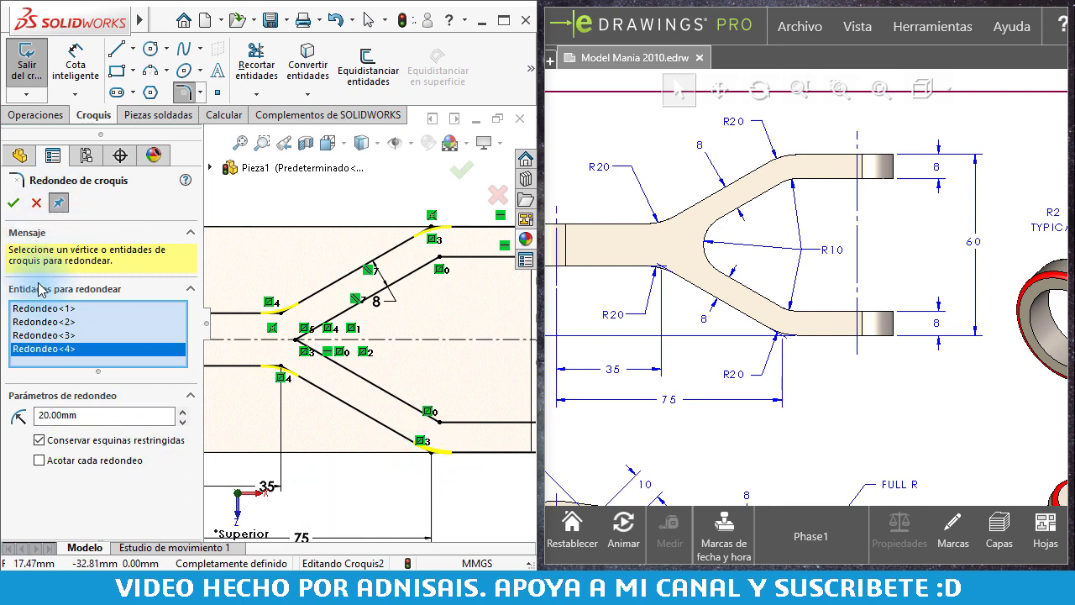
pyautogui.press('Return')
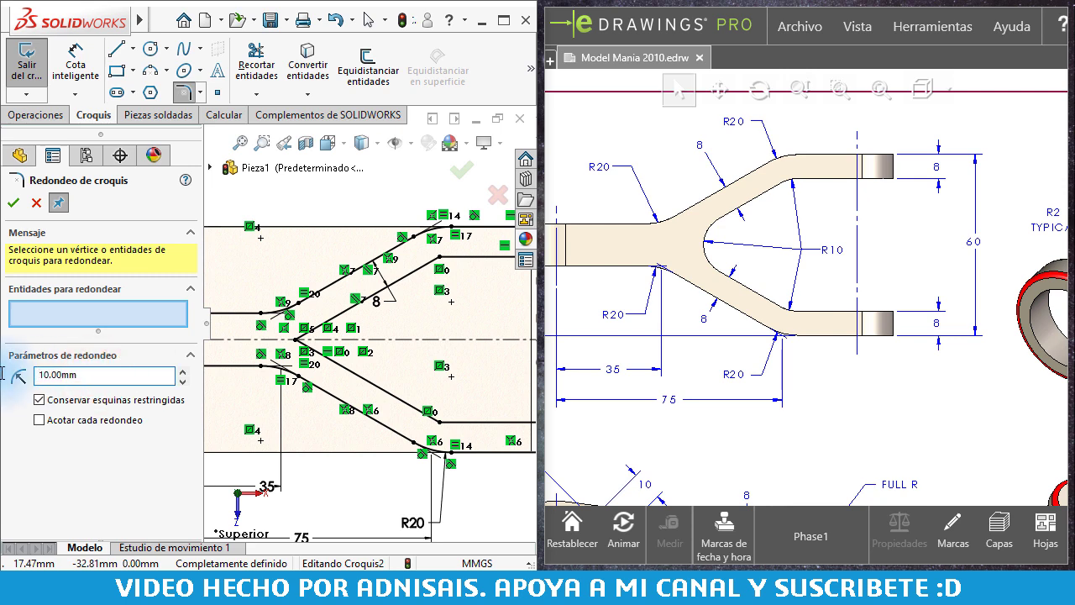
# Round the crotch vertex and the two inner corners with 10 mm sketch fillets.
pyautogui.click(296, 340)
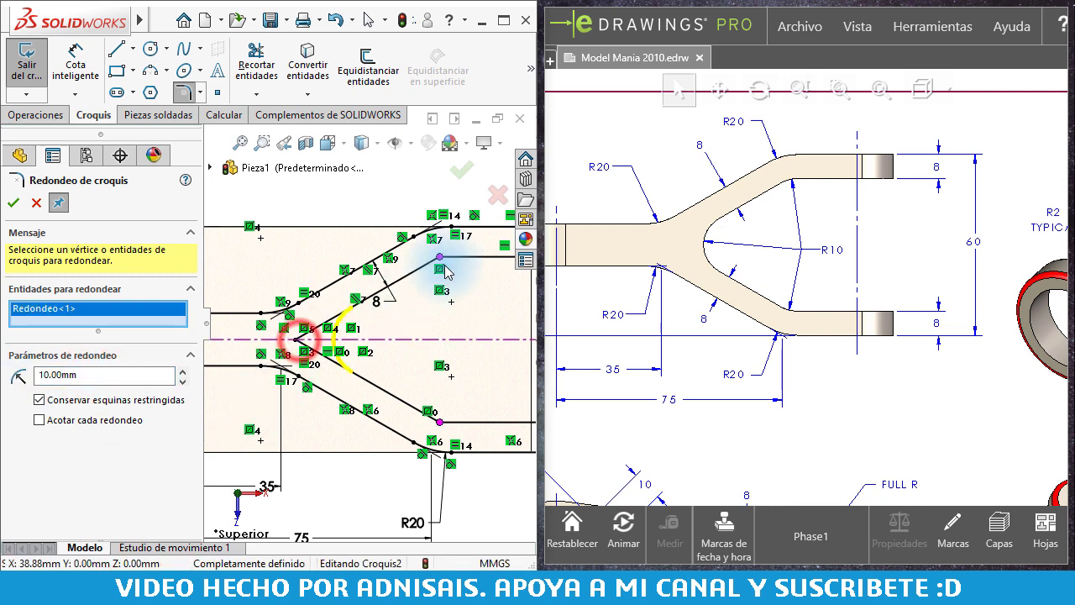
pyautogui.click(439, 257)
pyautogui.click(437, 420)
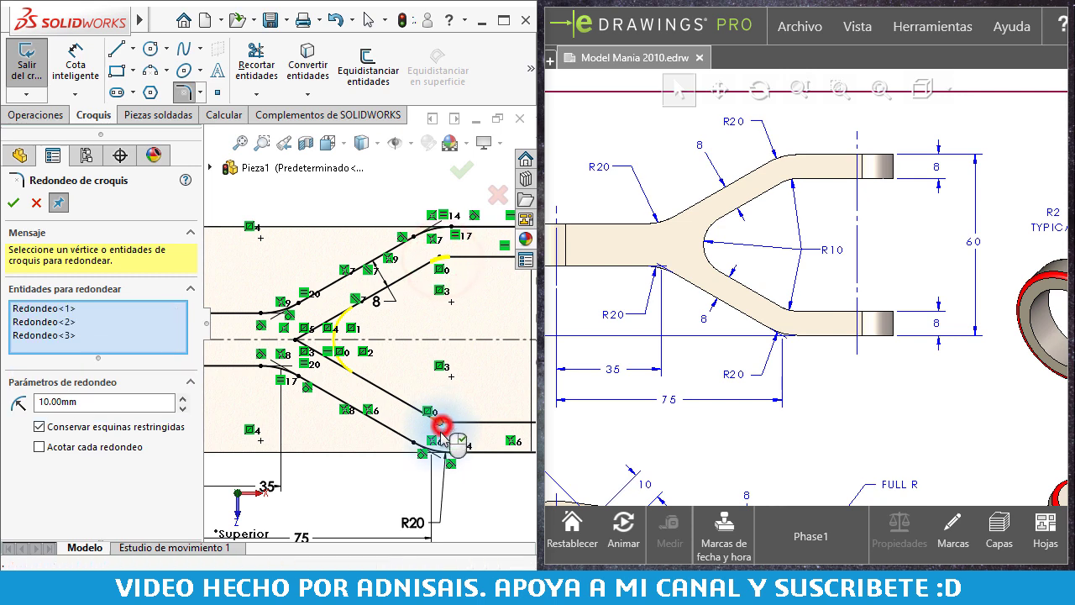
pyautogui.rightClick(443, 443)
# Close the sketch fillet and orbit the part to a tilted 3D view.
pyautogui.press('f')
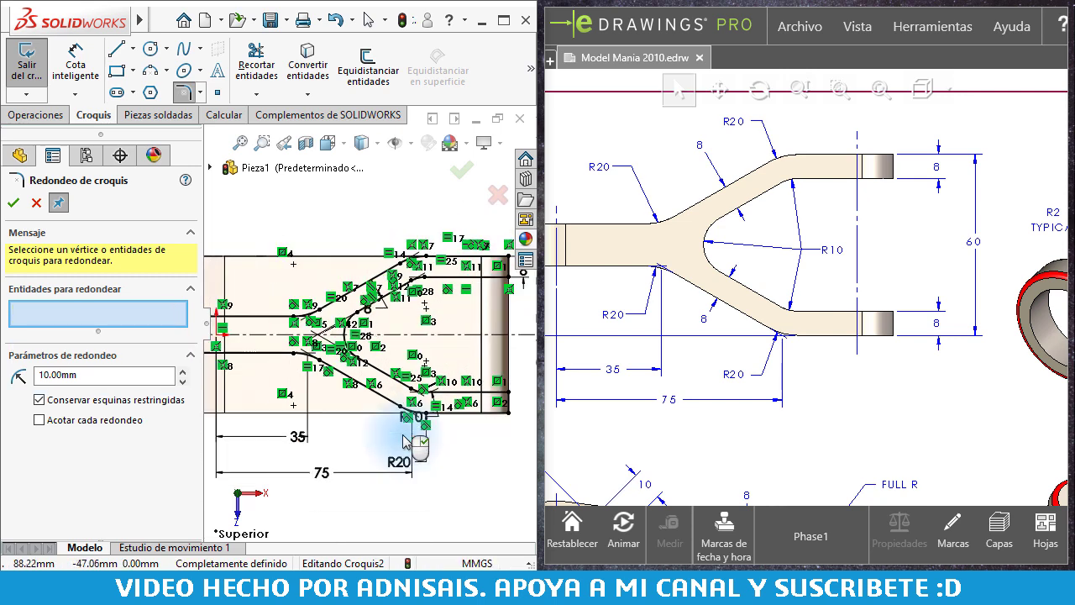
pyautogui.click(12, 203)
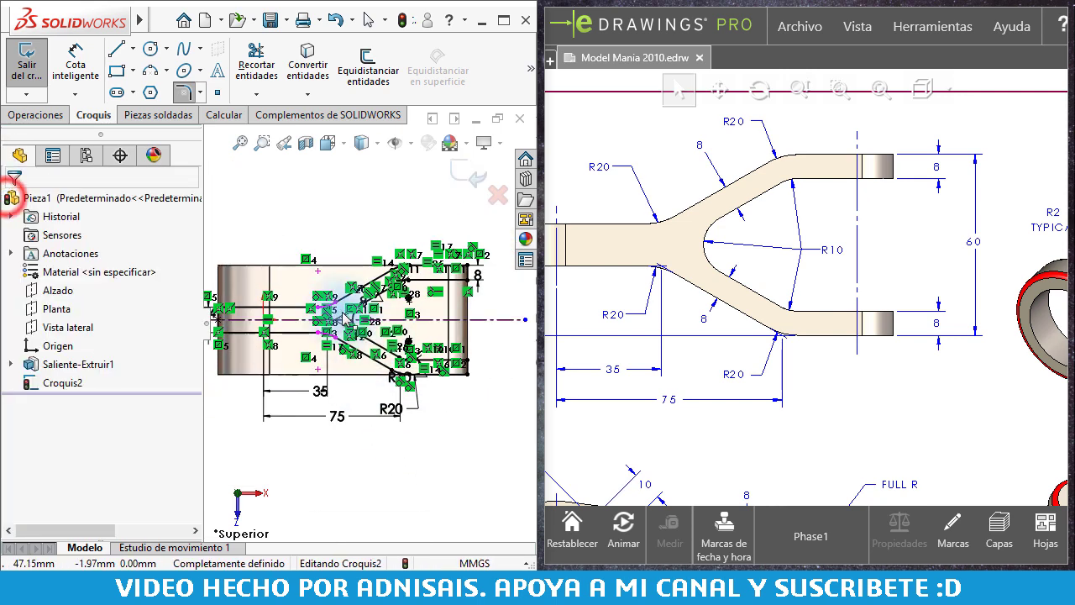
pyautogui.click(413, 147)
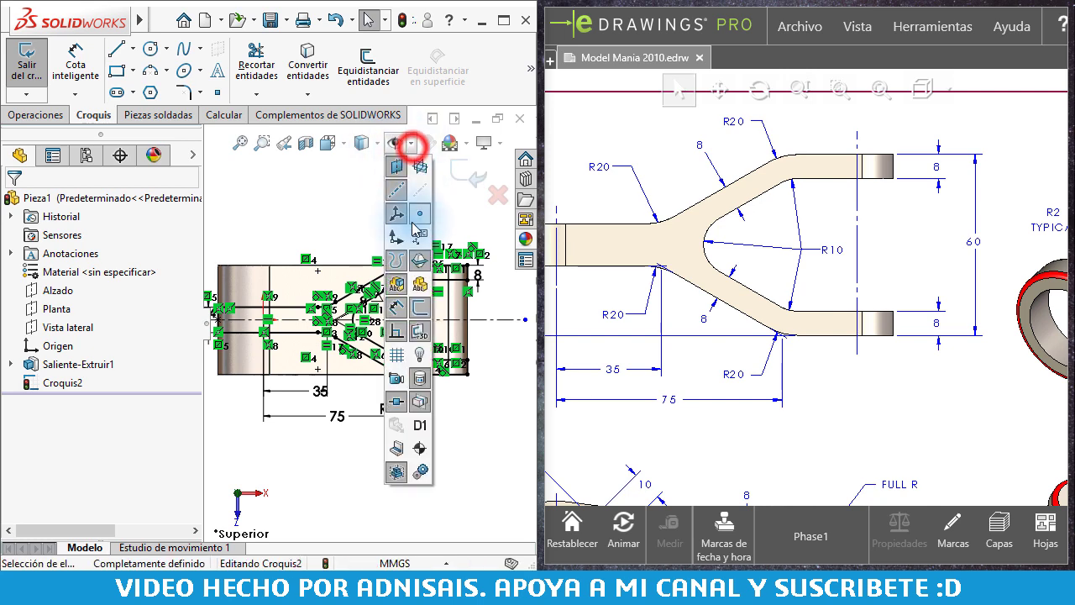
pyautogui.click(324, 492)
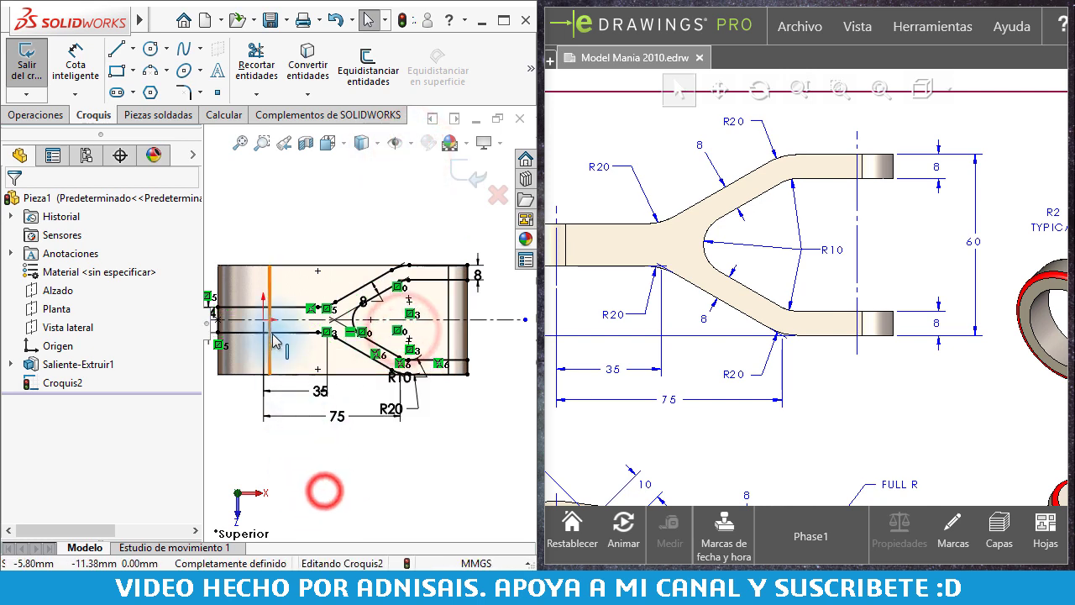
pyautogui.scroll(-3, 360, 348)
pyautogui.scroll(-2, 415, 313)
pyautogui.moveTo(416, 314); pyautogui.dragTo(327, 267, button='middle')
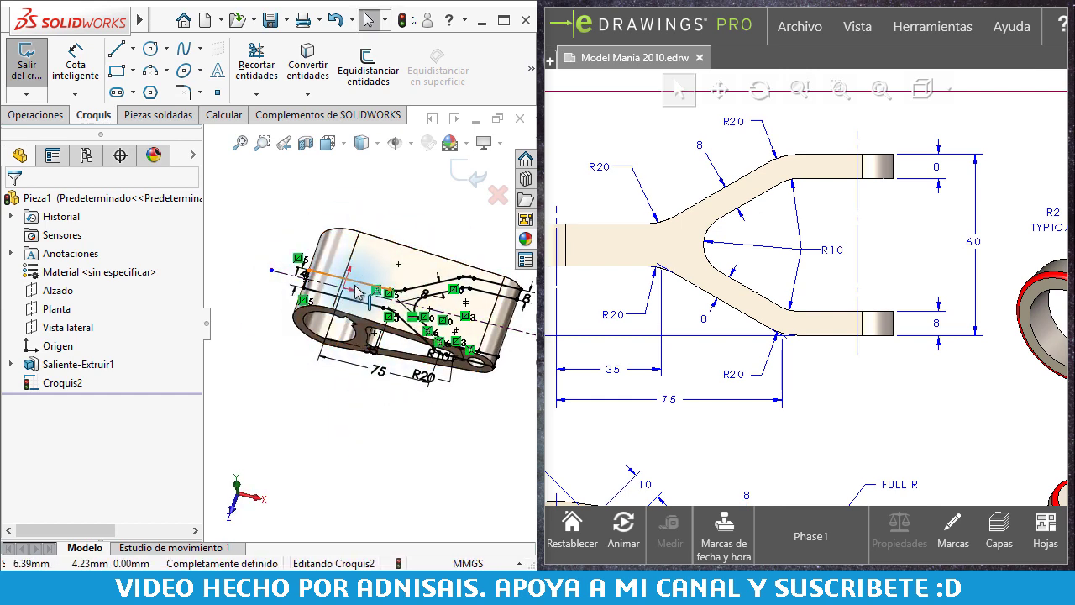
pyautogui.moveTo(375, 298); pyautogui.dragTo(353, 277, button='middle')
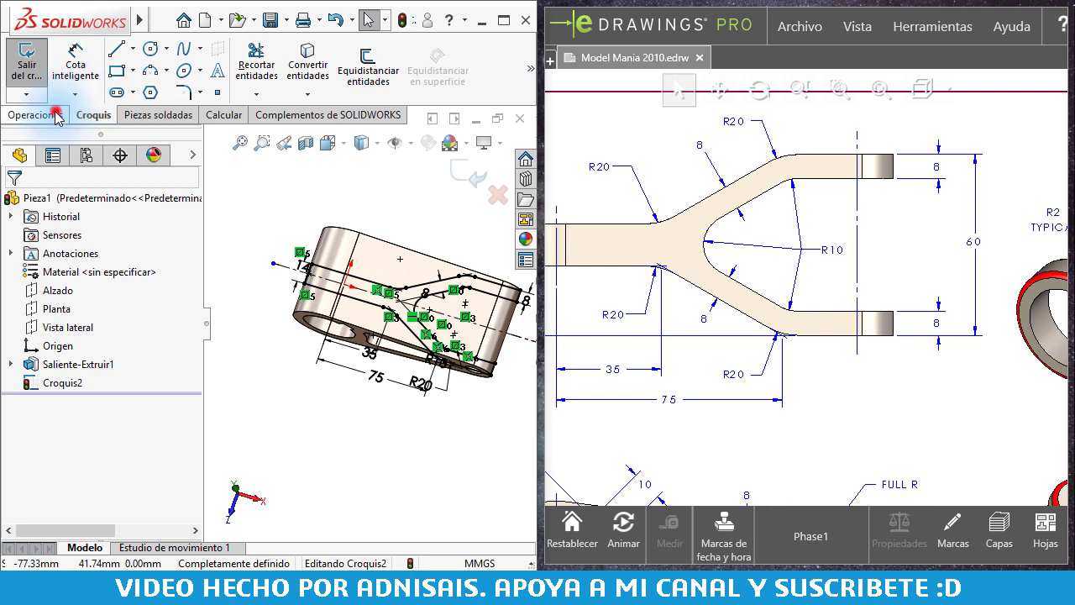
# Cut-extrude the sketch Por todo: ambos with the cut side flipped, creating Cortar-Extruir1.
pyautogui.click(56, 115)
pyautogui.click(293, 84)
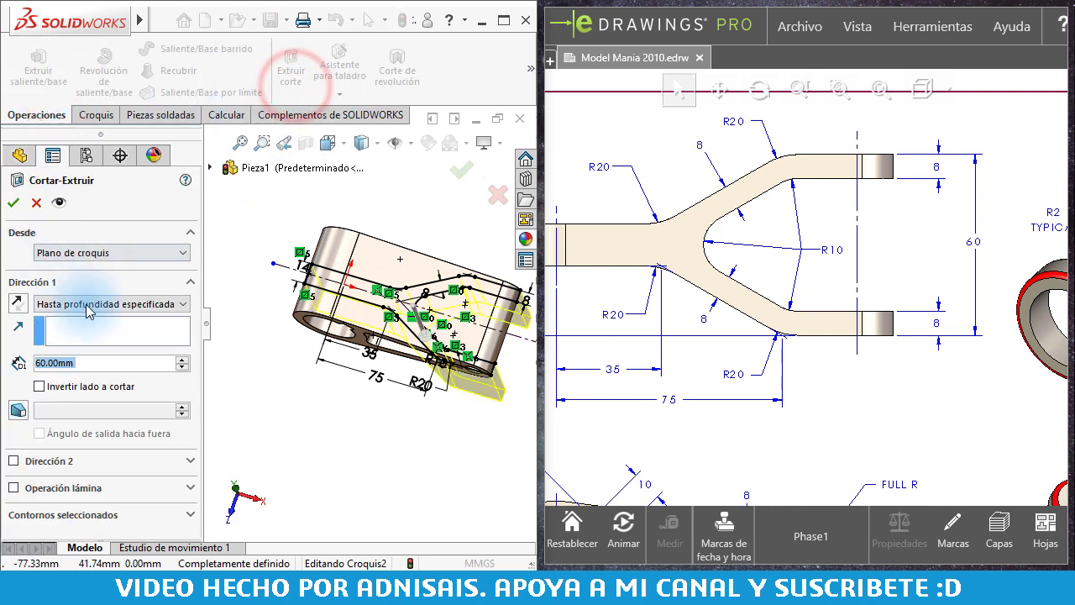
pyautogui.click(86, 304)
pyautogui.click(90, 341)
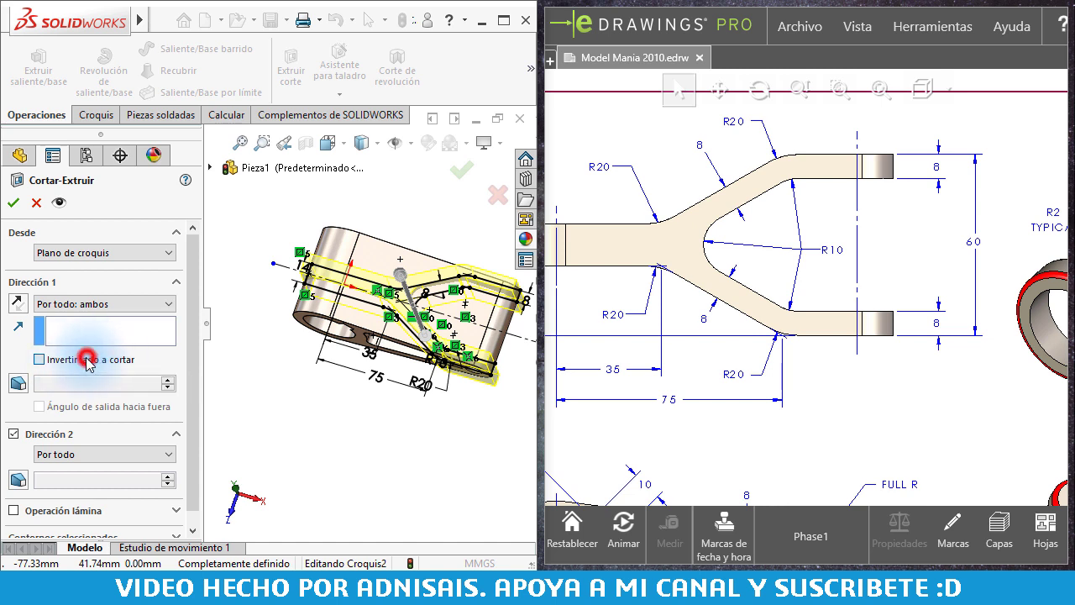
pyautogui.click(13, 210)
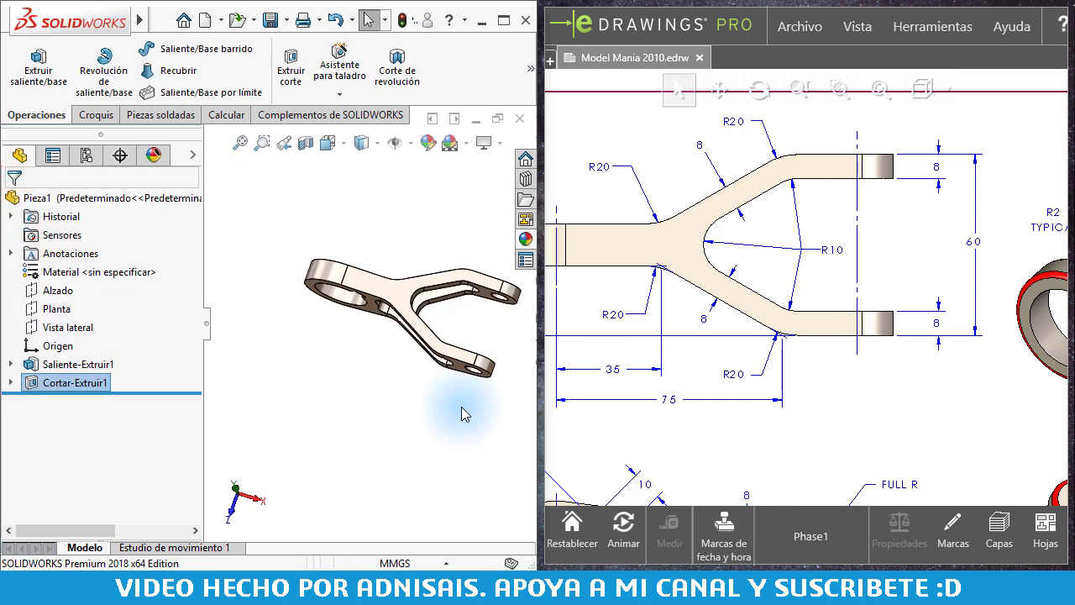
# Clear the cut selection and start a Redondeo fillet with a 2.00 mm radius.
pyautogui.moveTo(461, 413)
pyautogui.mouseDown(button='middle')
pyautogui.moveTo(470, 300)
pyautogui.moveTo(498, 308)
pyautogui.moveTo(200, 288)
pyautogui.mouseUp(button='middle')
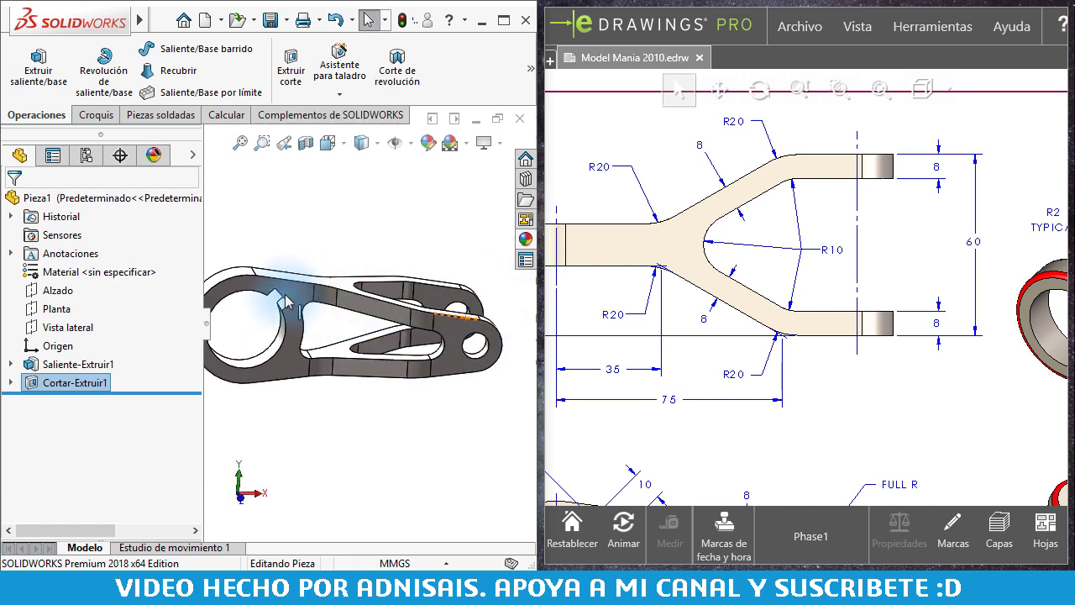
pyautogui.moveTo(203, 278); pyautogui.dragTo(195, 279)
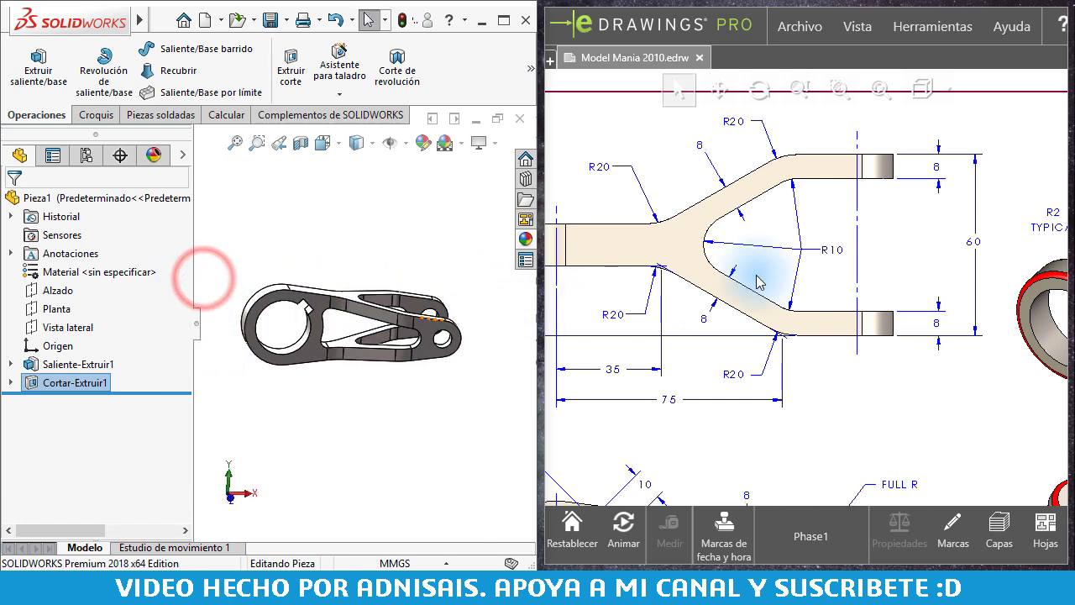
pyautogui.scroll(3, 618, 206)
pyautogui.scroll(2, 713, 237)
pyautogui.scroll(2, 672, 274)
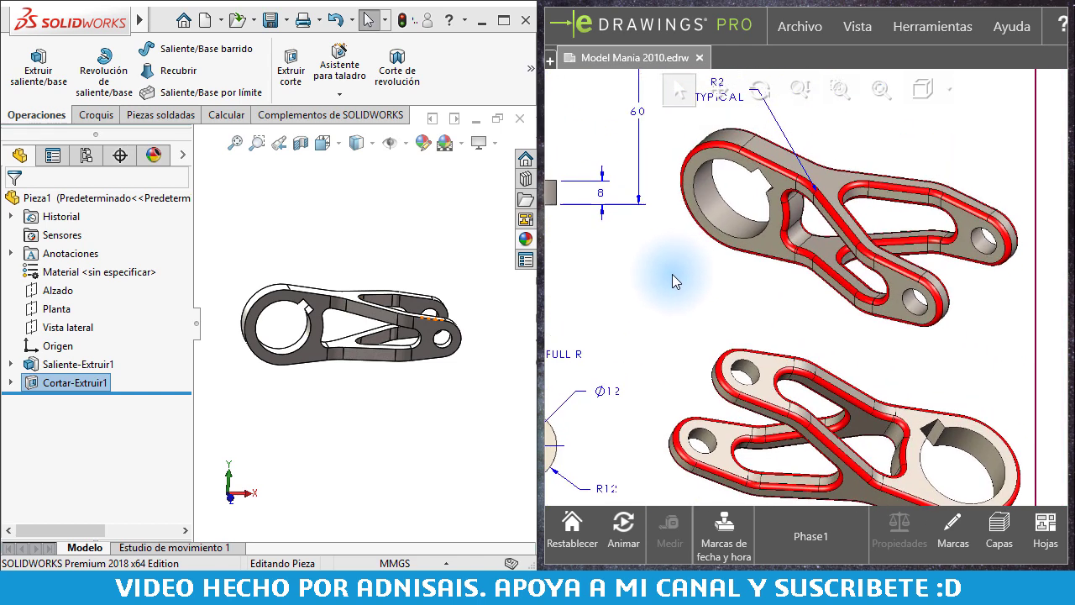
pyautogui.scroll(2, 682, 243)
pyautogui.scroll(2, 760, 194)
pyautogui.scroll(-2, 759, 195)
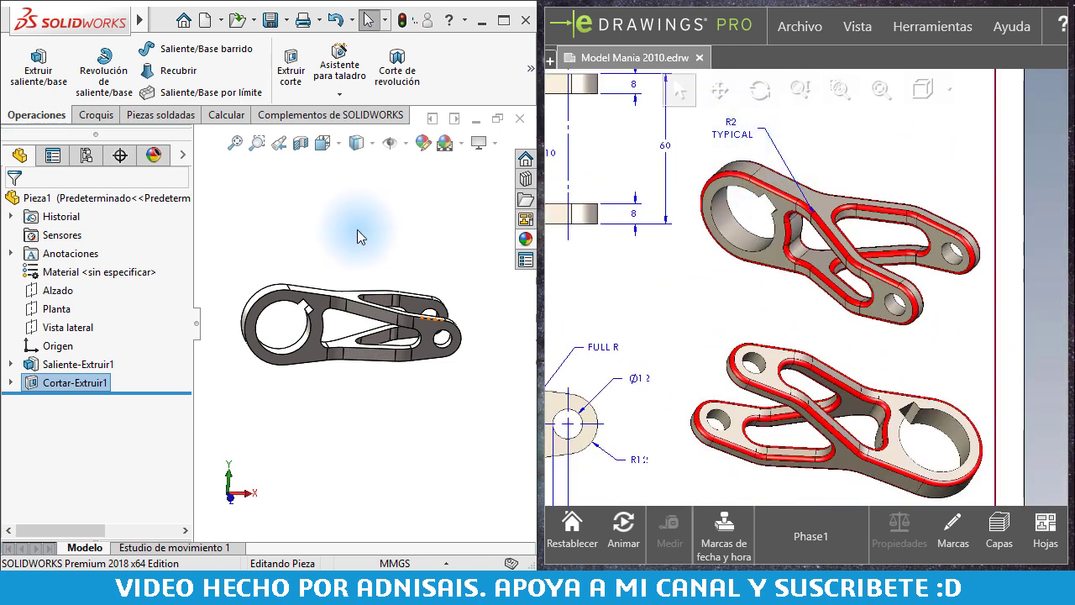
pyautogui.click(288, 219)
pyautogui.click(530, 68)
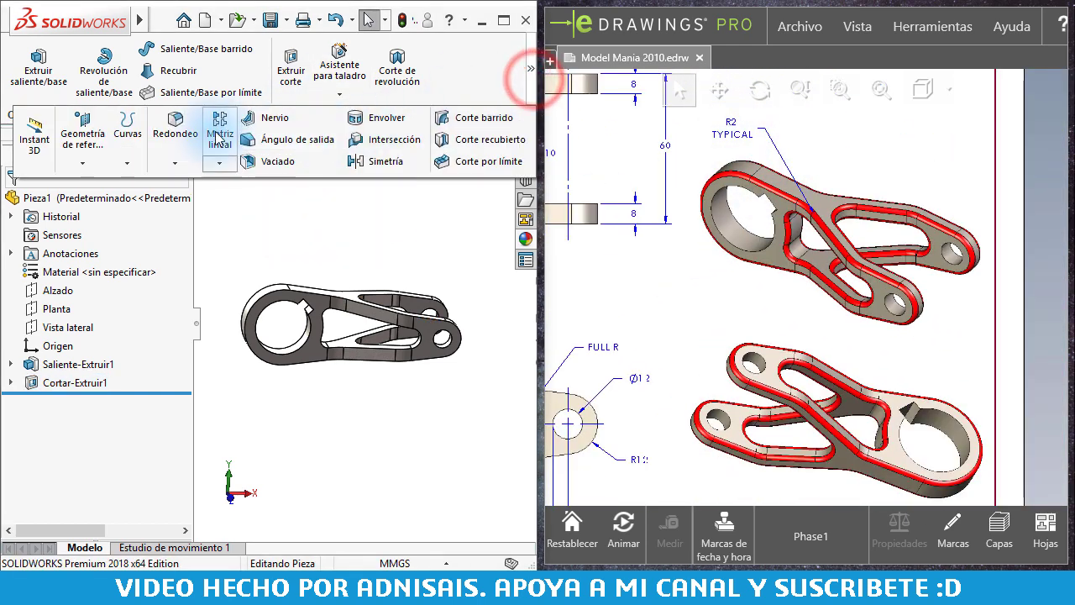
pyautogui.click(174, 130)
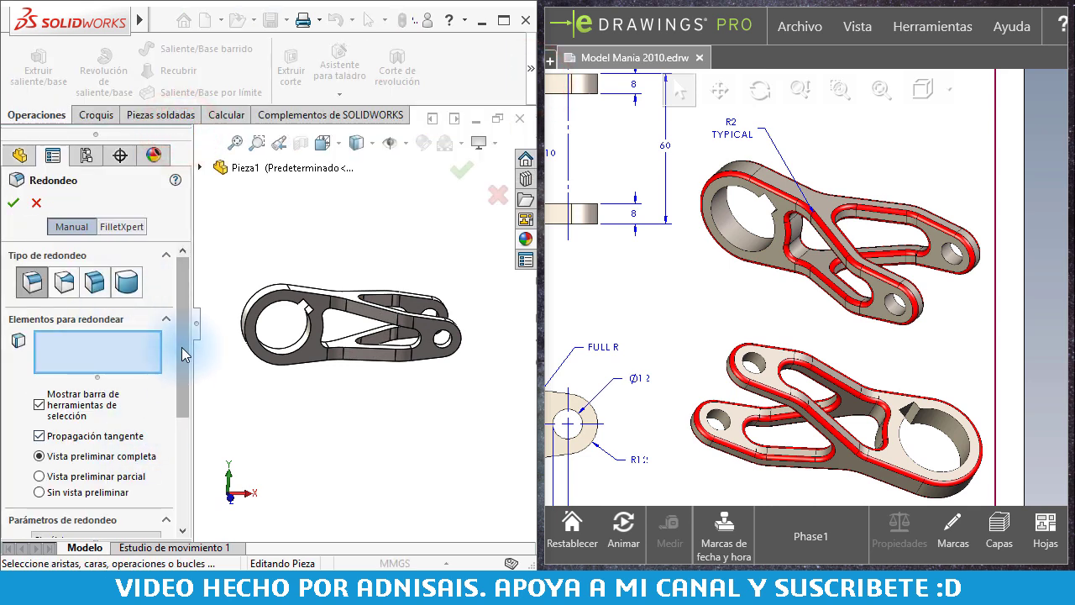
pyautogui.moveTo(183, 353); pyautogui.dragTo(183, 390)
pyautogui.click(112, 489)
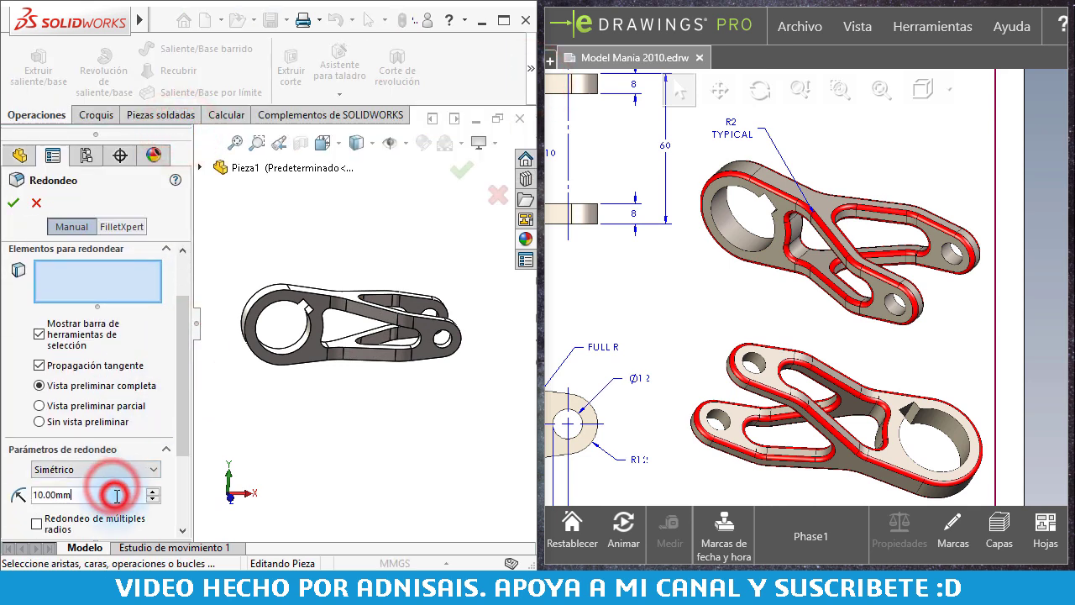
pyautogui.write('2')
pyautogui.press('Return')
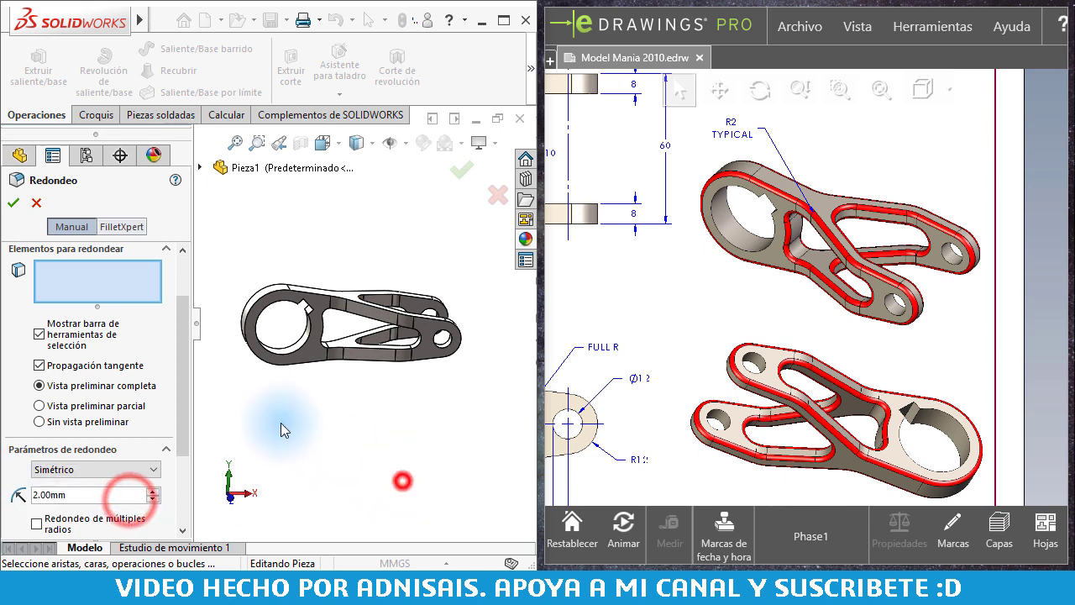
# Fillet the swing arm's top and bottom faces and accept Redondeo1, viewing the part isometrically.
pyautogui.click(120, 348)
pyautogui.moveTo(341, 340)
pyautogui.mouseDown(button='middle')
pyautogui.moveTo(380, 329)
pyautogui.moveTo(313, 290)
pyautogui.mouseUp(button='middle')
pyautogui.click(334, 267)
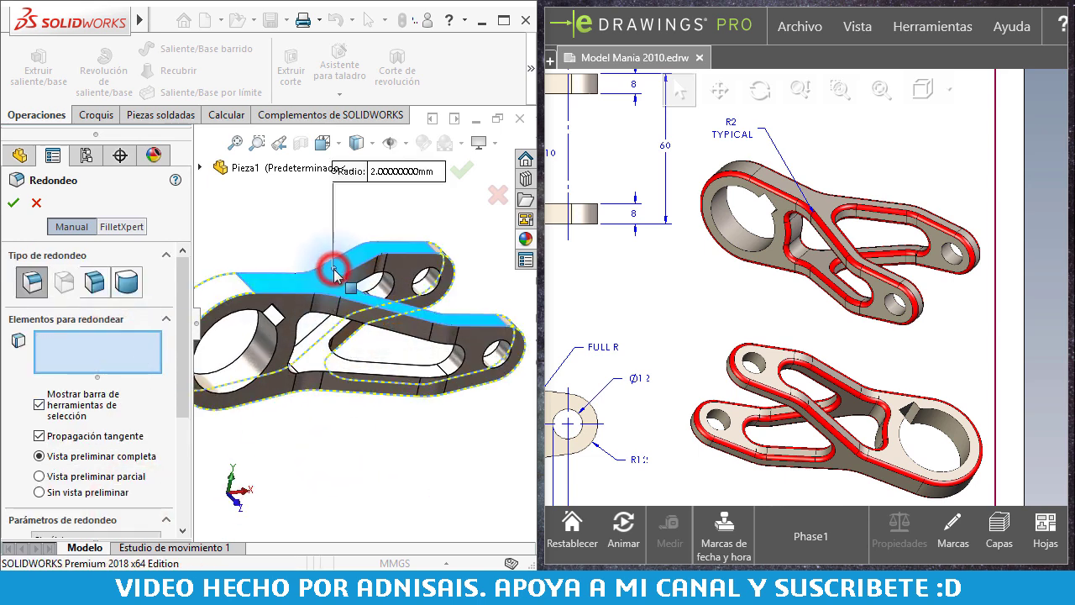
pyautogui.click(319, 366)
pyautogui.moveTo(353, 389)
pyautogui.mouseDown(button='middle')
pyautogui.moveTo(400, 401)
pyautogui.moveTo(308, 355)
pyautogui.moveTo(327, 354)
pyautogui.moveTo(312, 384)
pyautogui.moveTo(311, 367)
pyautogui.moveTo(286, 377)
pyautogui.moveTo(339, 381)
pyautogui.moveTo(342, 405)
pyautogui.moveTo(321, 381)
pyautogui.moveTo(317, 336)
pyautogui.moveTo(329, 357)
pyautogui.mouseUp(button='middle')
pyautogui.press('Return')
pyautogui.press('f')
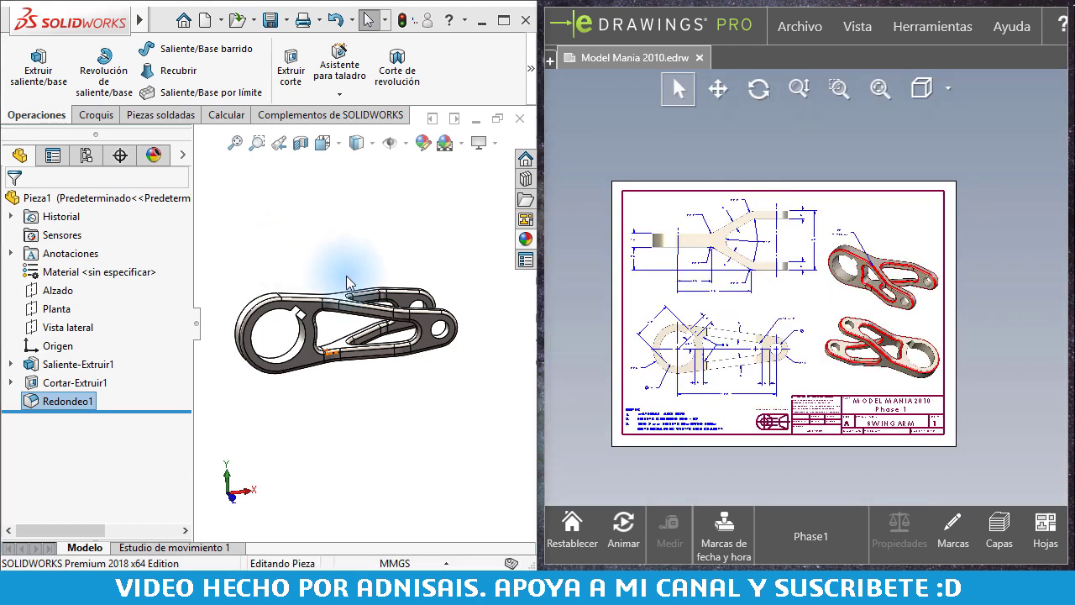
pyautogui.moveTo(284, 252); pyautogui.dragTo(318, 335, button='middle')
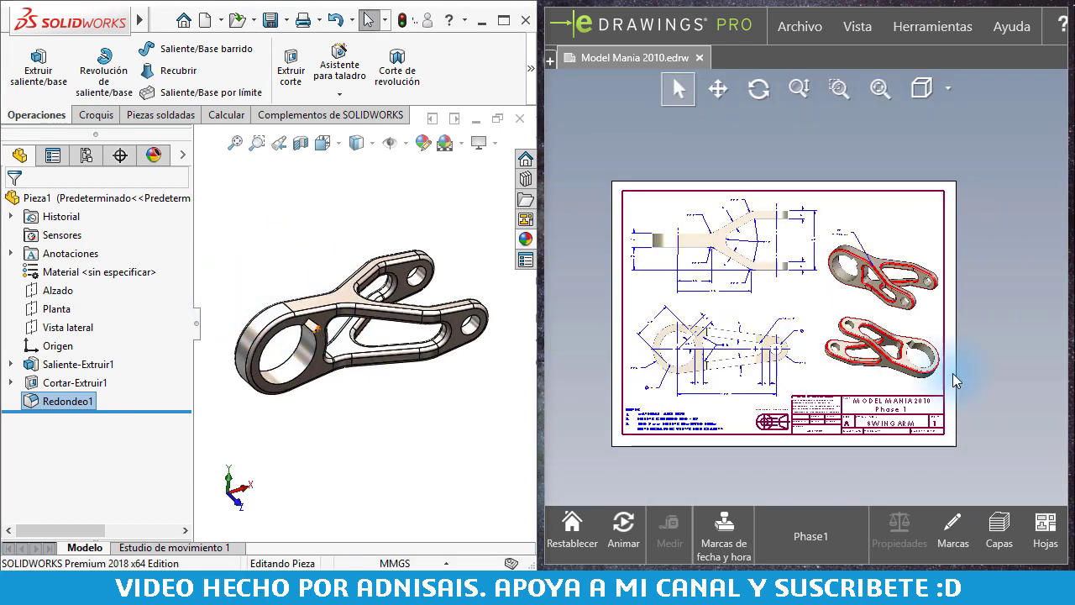
# Assign AISI 1020 from the Acero steels to the part through Editar material, then apply and close.
pyautogui.click(1044, 542)
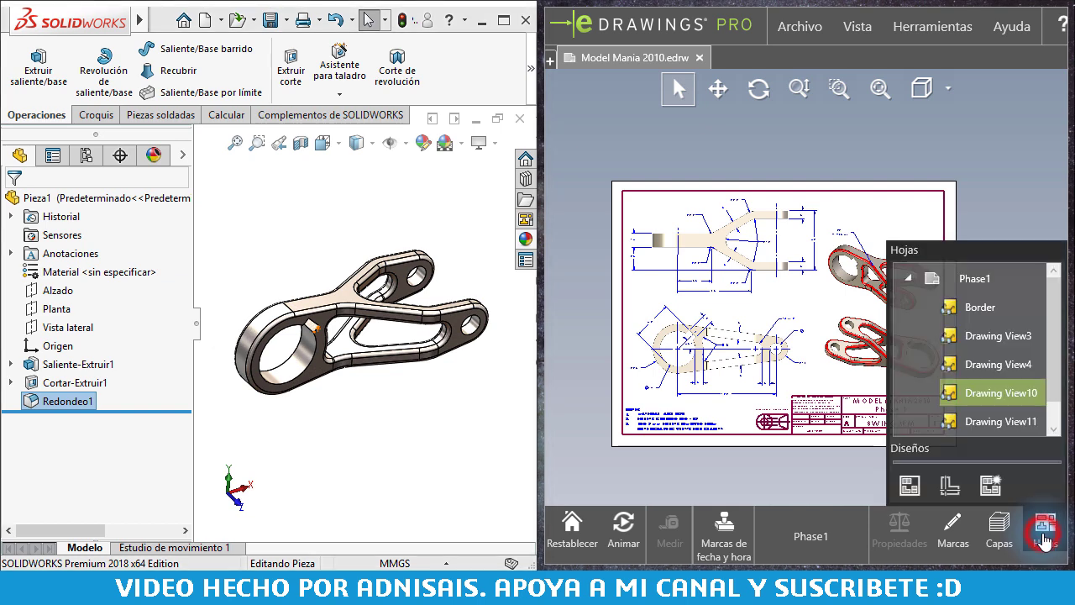
pyautogui.scroll(3, 722, 382)
pyautogui.scroll(3, 739, 361)
pyautogui.scroll(2, 752, 344)
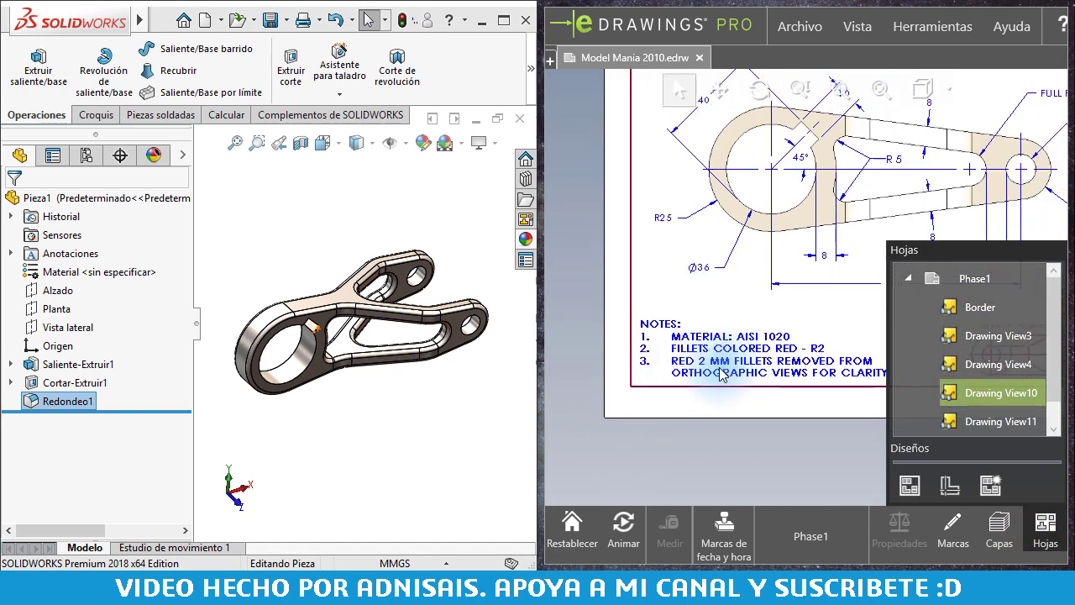
pyautogui.click(288, 226)
pyautogui.rightClick(52, 272)
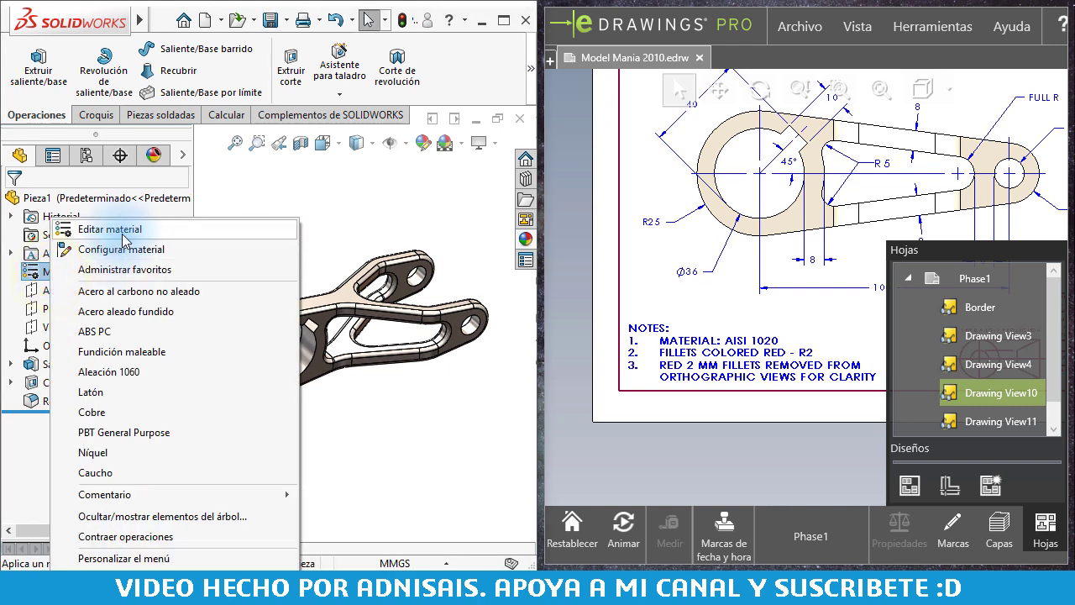
pyautogui.click(126, 230)
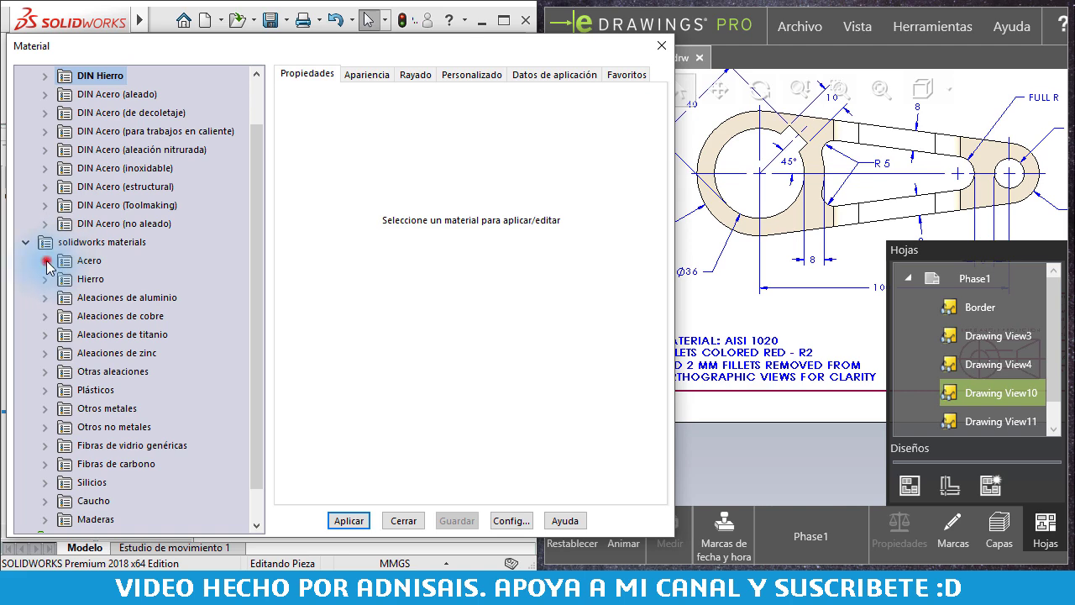
pyautogui.click(46, 262)
pyautogui.click(116, 186)
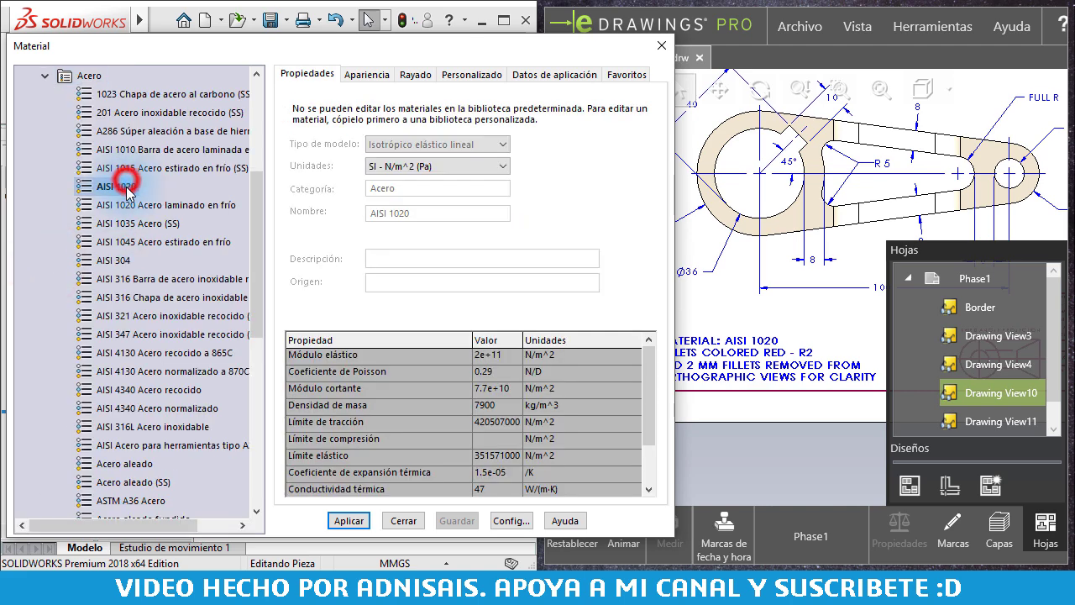
pyautogui.click(349, 520)
pyautogui.click(404, 521)
pyautogui.click(370, 434)
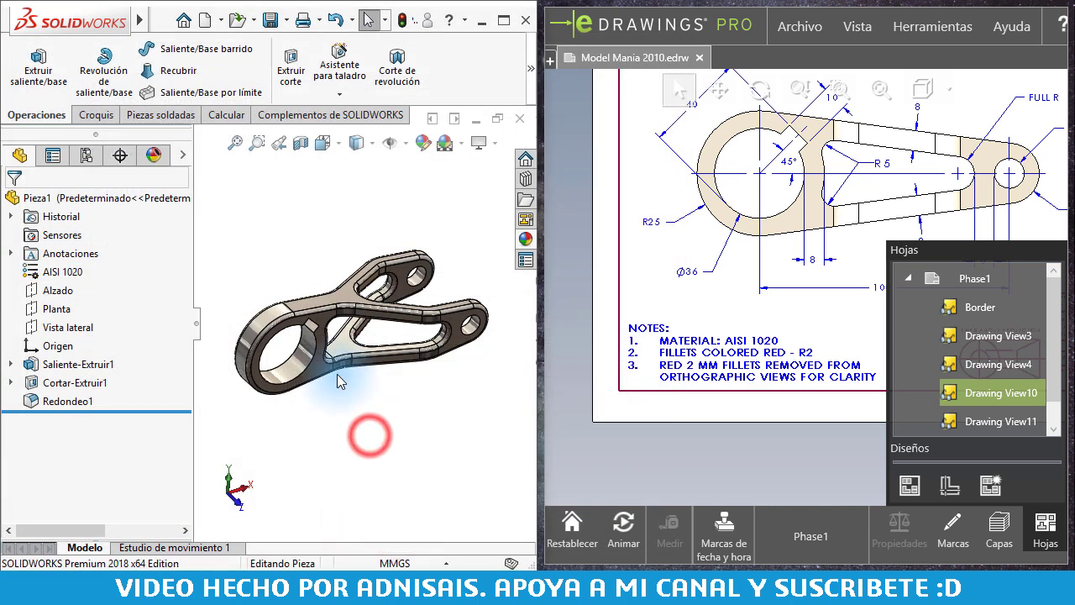
pyautogui.scroll(-2, 337, 381)
# Switch the eDrawings reference to the Phase2 change sheet and zoom into its swing arm views and simulation notes.
pyautogui.scroll(-3, 336, 378)
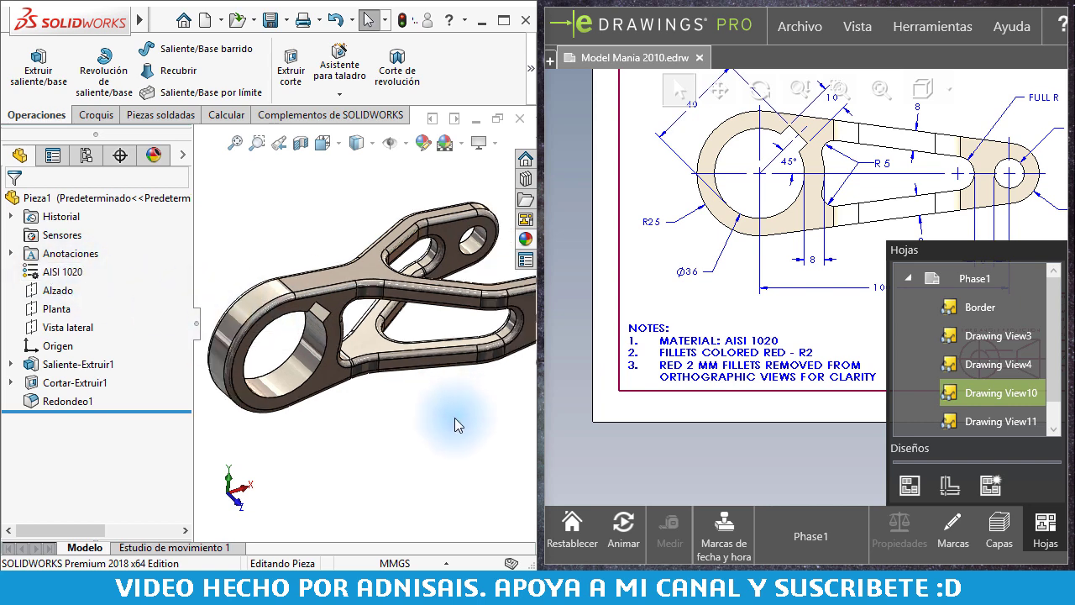
pyautogui.click(909, 280)
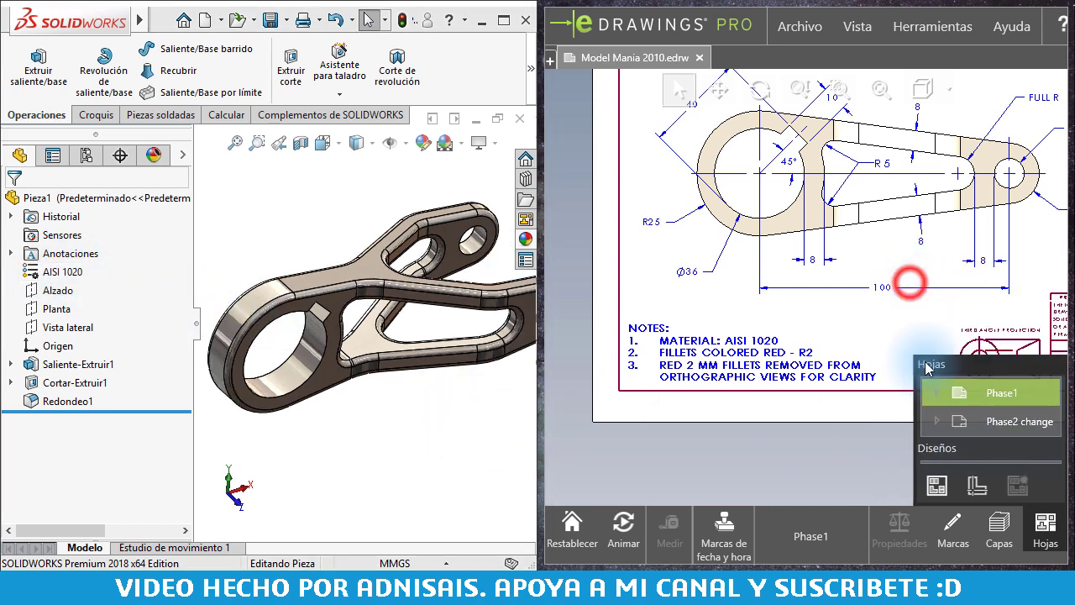
pyautogui.click(1008, 421)
pyautogui.click(779, 317)
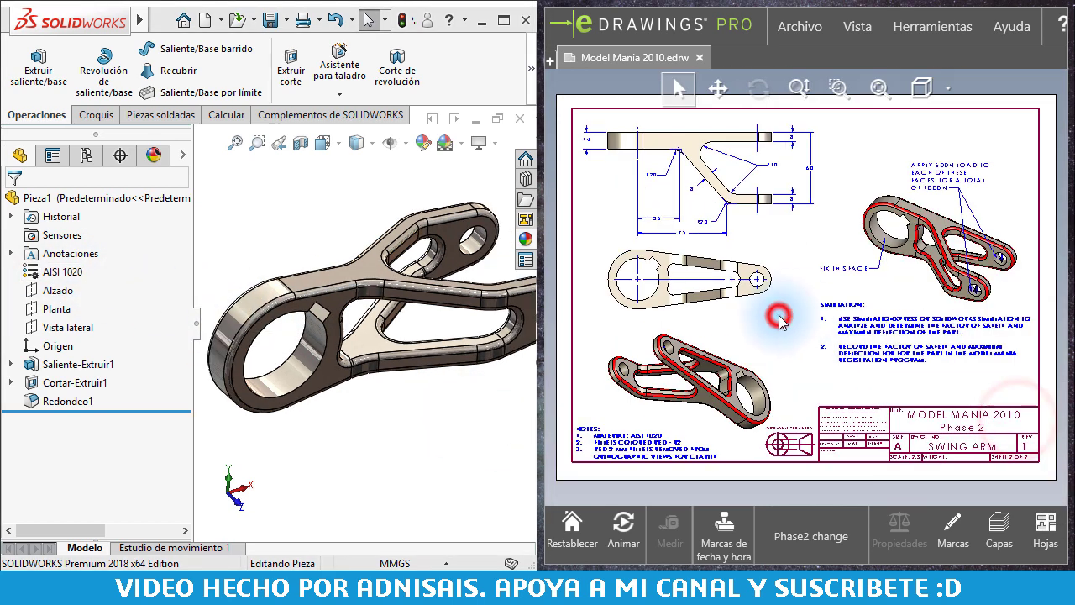
pyautogui.scroll(1, 746, 256)
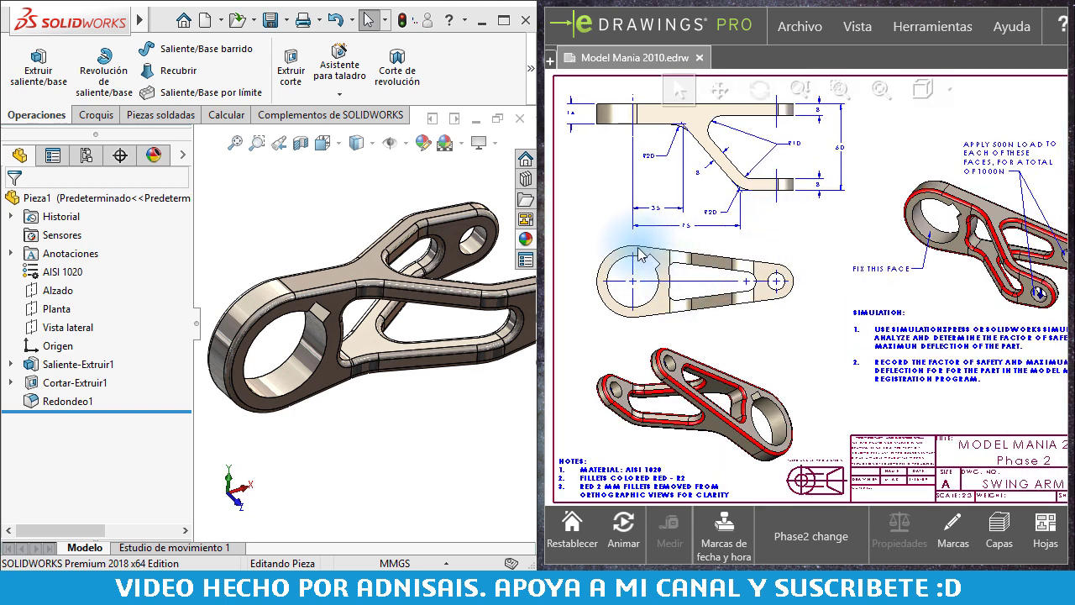
pyautogui.scroll(1, 655, 246)
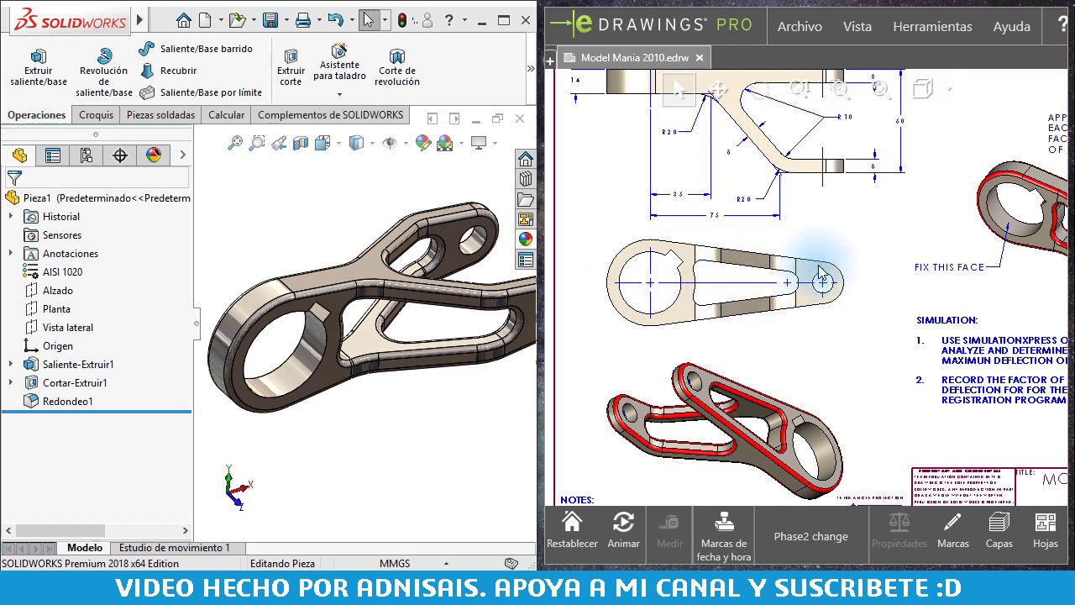
pyautogui.scroll(1, 622, 199)
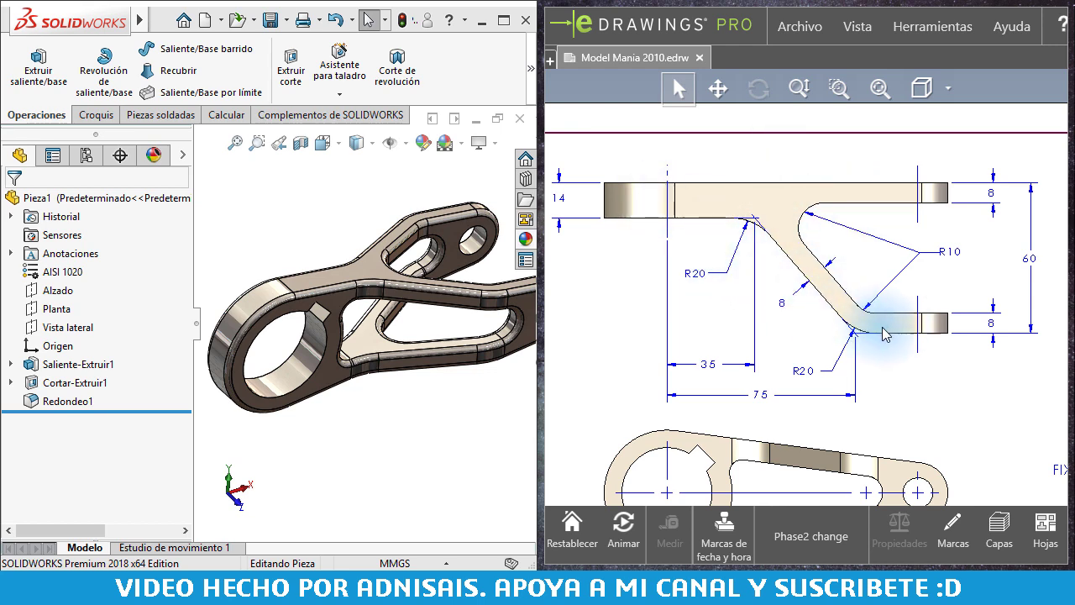
pyautogui.scroll(-2, 840, 328)
pyautogui.scroll(-1, 916, 332)
pyautogui.scroll(1, 918, 333)
pyautogui.scroll(2, 839, 328)
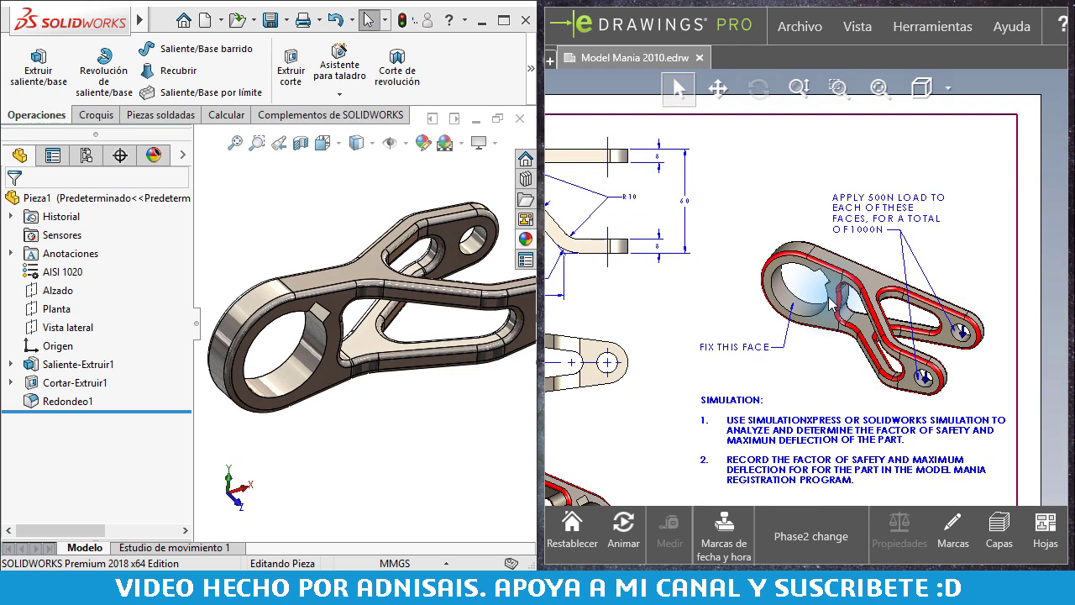
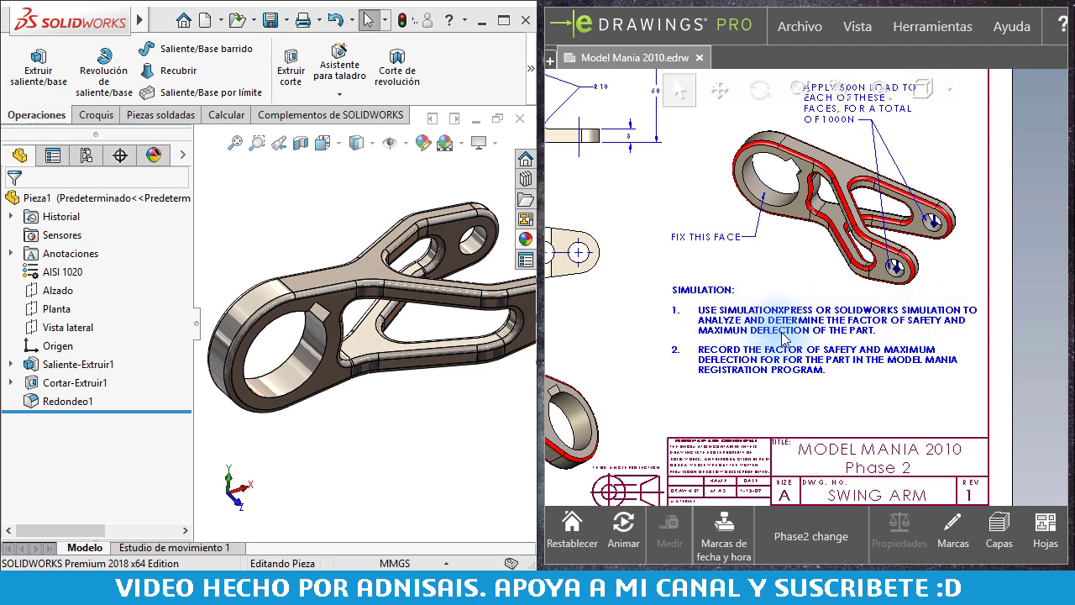
# Pan across the Model Mania 2010 sheet's notes and views, then zoom into the dimensioned top view.
pyautogui.moveTo(737, 374); pyautogui.dragTo(834, 260, button='middle')
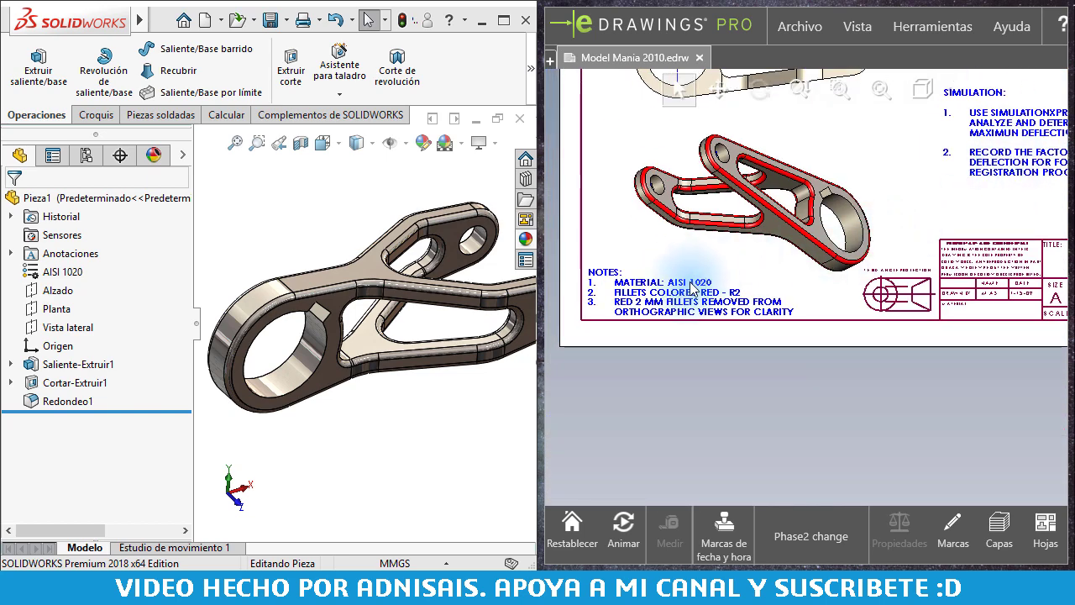
pyautogui.moveTo(857, 215)
pyautogui.mouseDown(button='middle')
pyautogui.moveTo(819, 456)
pyautogui.moveTo(649, 298)
pyautogui.mouseUp(button='middle')
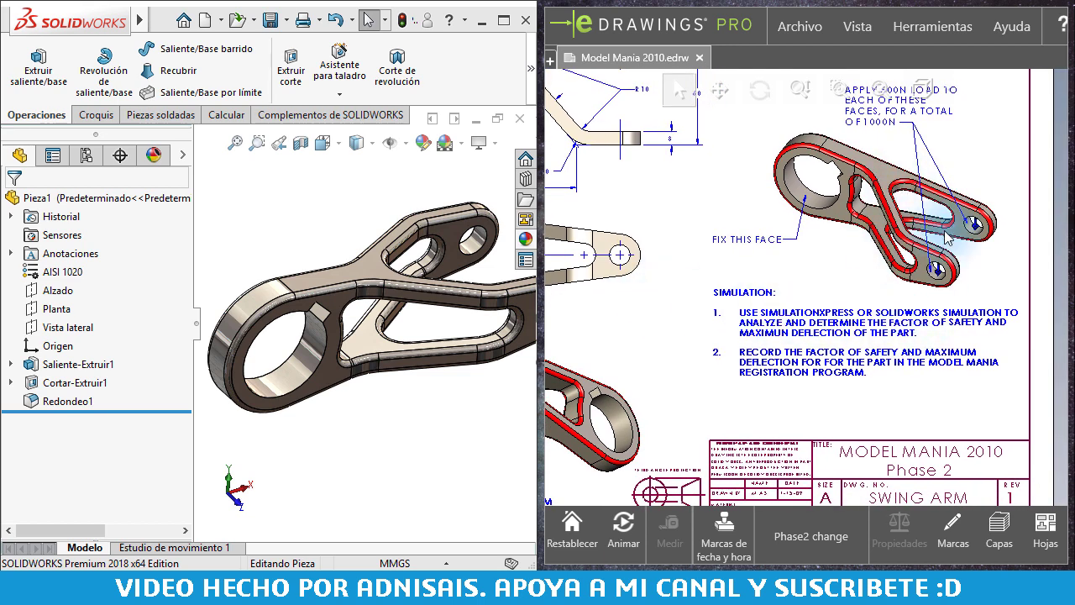
pyautogui.moveTo(884, 257); pyautogui.dragTo(836, 295, button='middle')
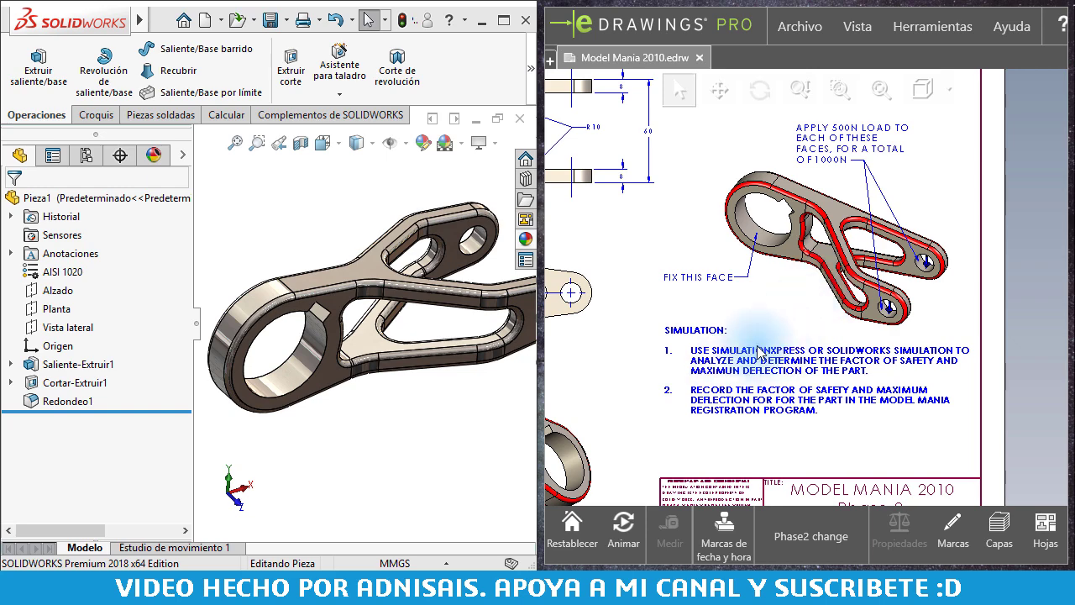
pyautogui.moveTo(827, 294); pyautogui.dragTo(1022, 359, button='middle')
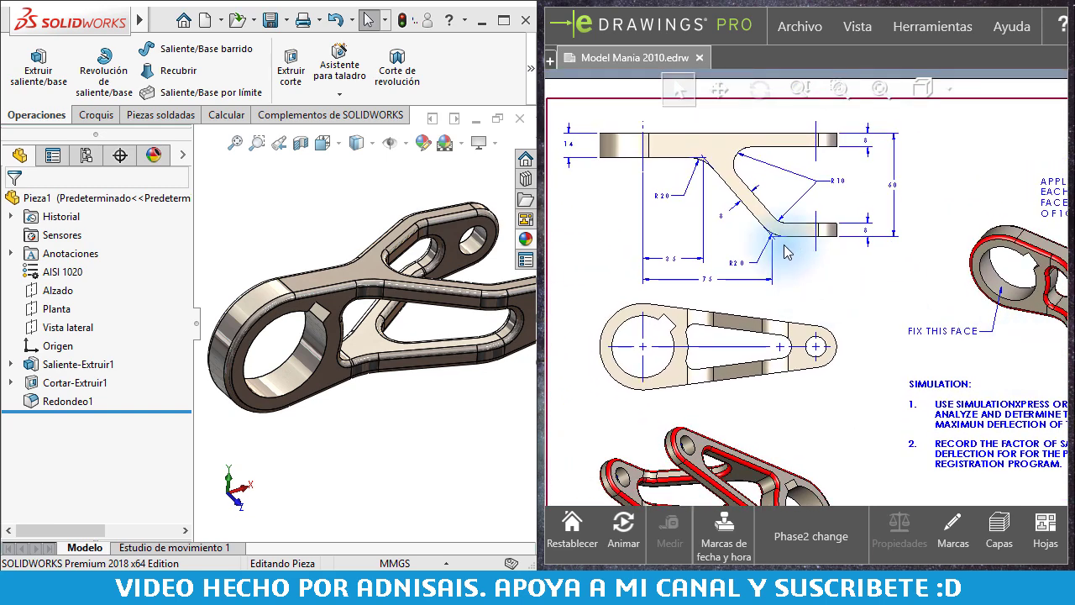
pyautogui.scroll(-1, 876, 283)
pyautogui.scroll(-2, 678, 233)
pyautogui.scroll(-2, 781, 252)
pyautogui.scroll(2, 781, 251)
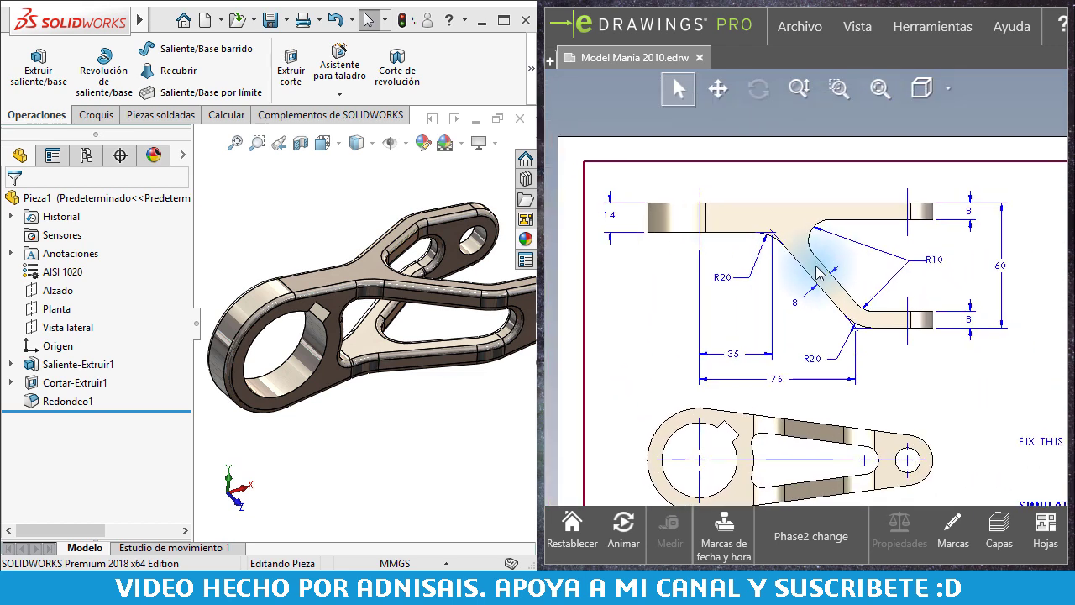
# Expand Cortar-Extruir1, edit its Croquis2 sketch, and zoom in on the fork profile.
pyautogui.click(263, 215)
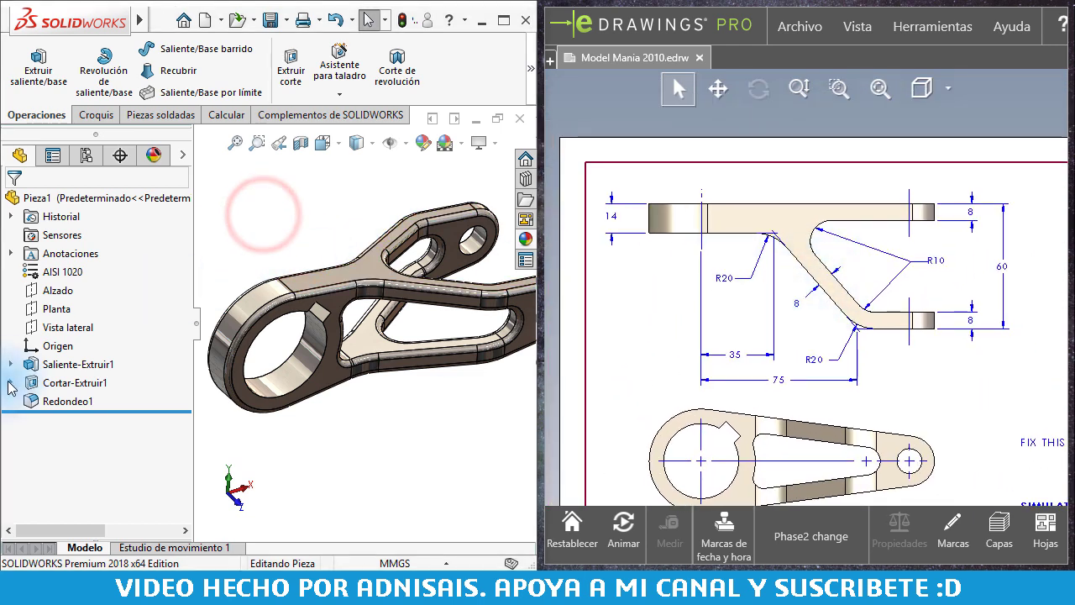
pyautogui.click(10, 382)
pyautogui.click(50, 402)
pyautogui.click(67, 348)
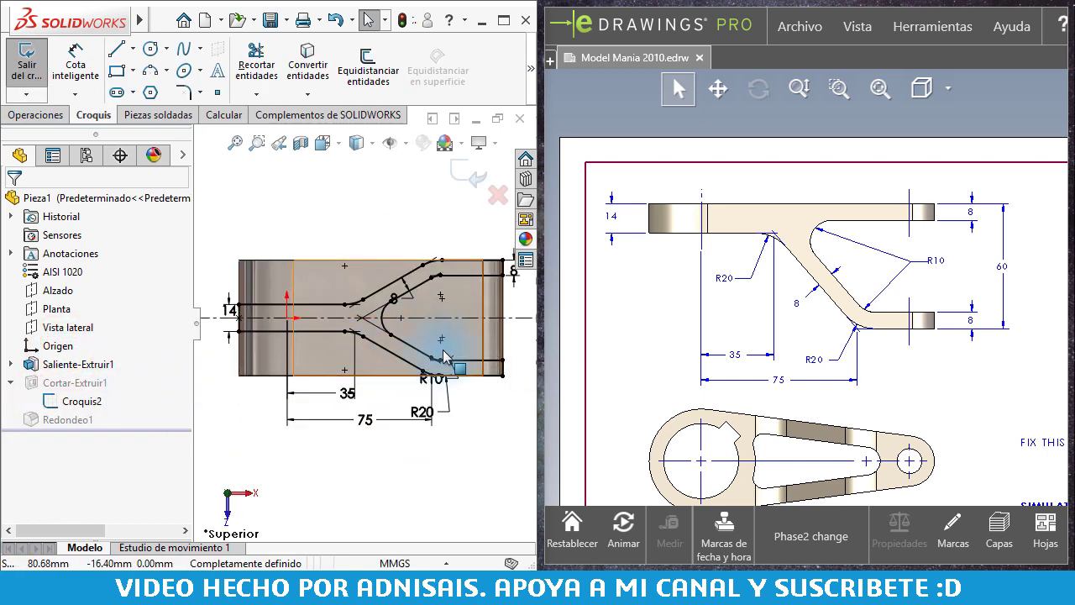
pyautogui.scroll(-2, 439, 353)
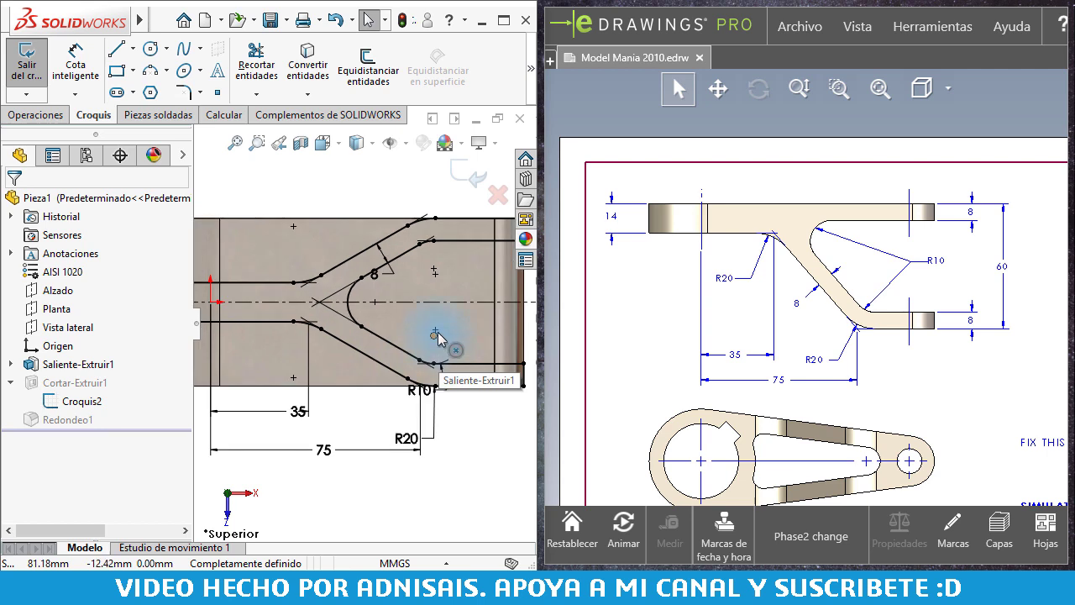
pyautogui.scroll(1, 434, 309)
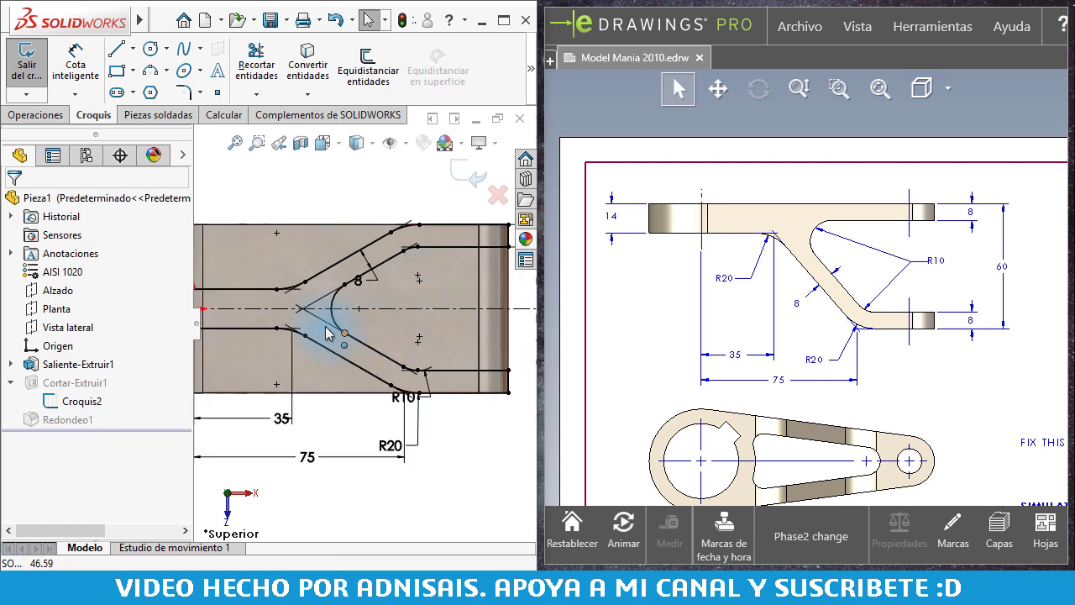
pyautogui.scroll(-1, 322, 334)
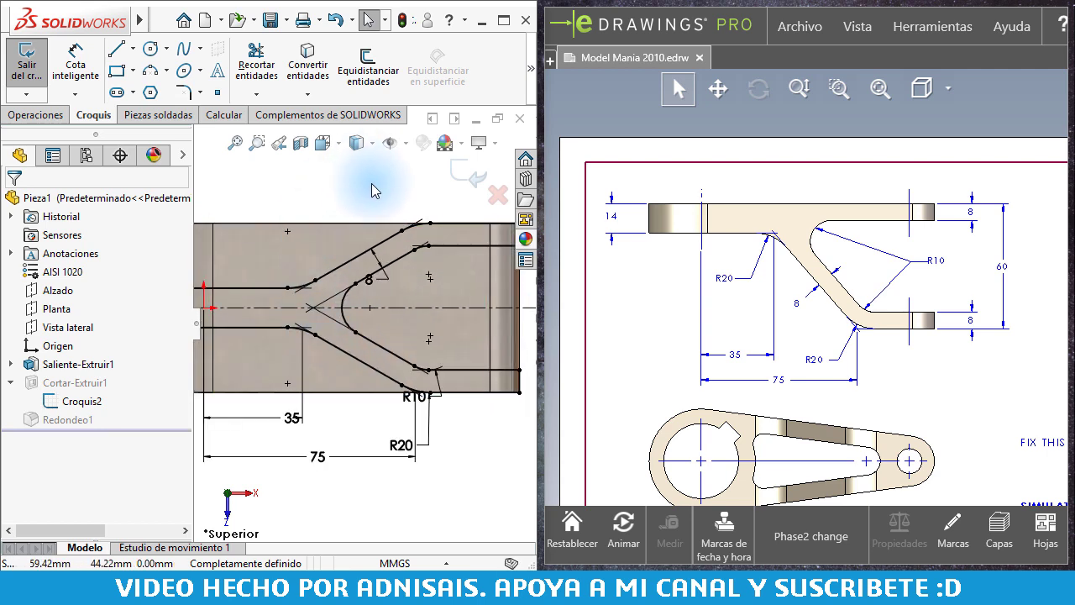
pyautogui.scroll(1, 347, 277)
pyautogui.scroll(-2, 331, 287)
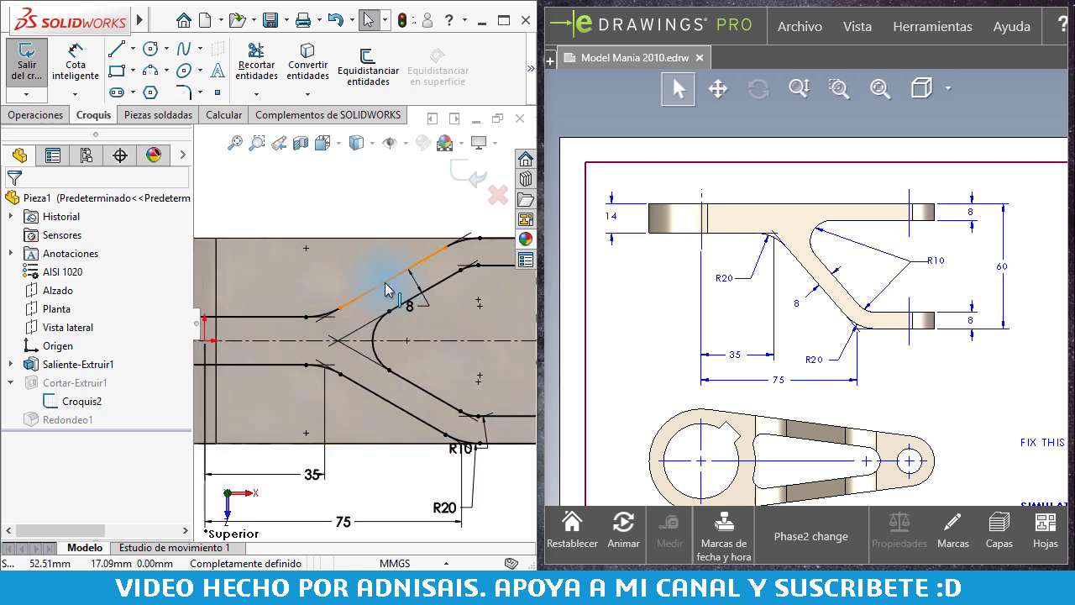
# Delete the two upper diagonal lines from the Croquis2 fork outline.
pyautogui.click(385, 287)
pyautogui.click(424, 309)
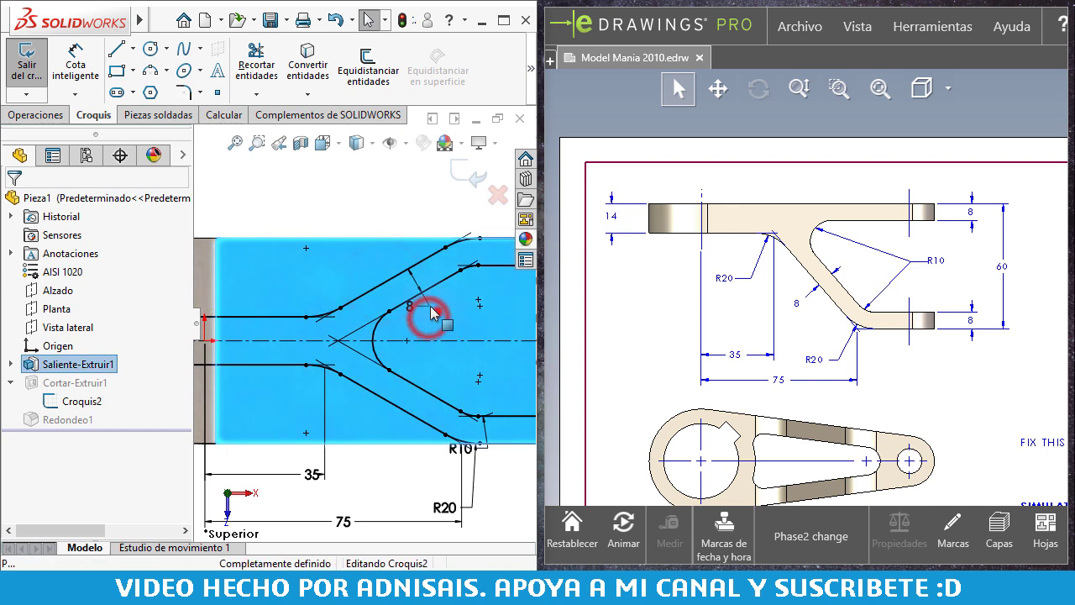
pyautogui.click(433, 312)
pyautogui.keyDown('ctrl'); pyautogui.click(403, 257); pyautogui.keyUp('ctrl')
pyautogui.press('Delete')
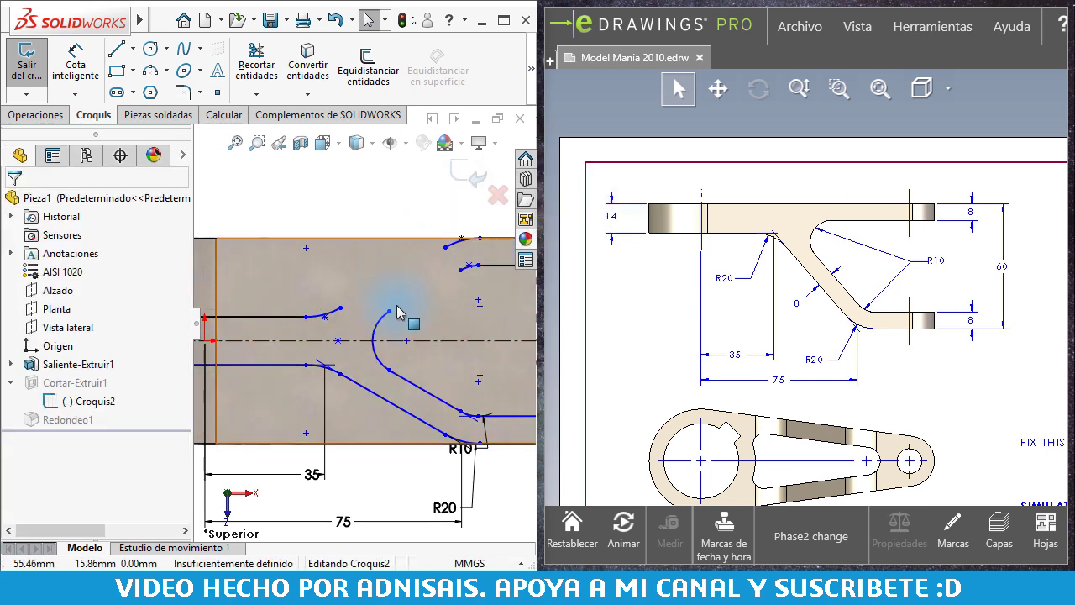
pyautogui.scroll(2, 399, 311)
pyautogui.scroll(-2, 398, 311)
pyautogui.scroll(2, 494, 417)
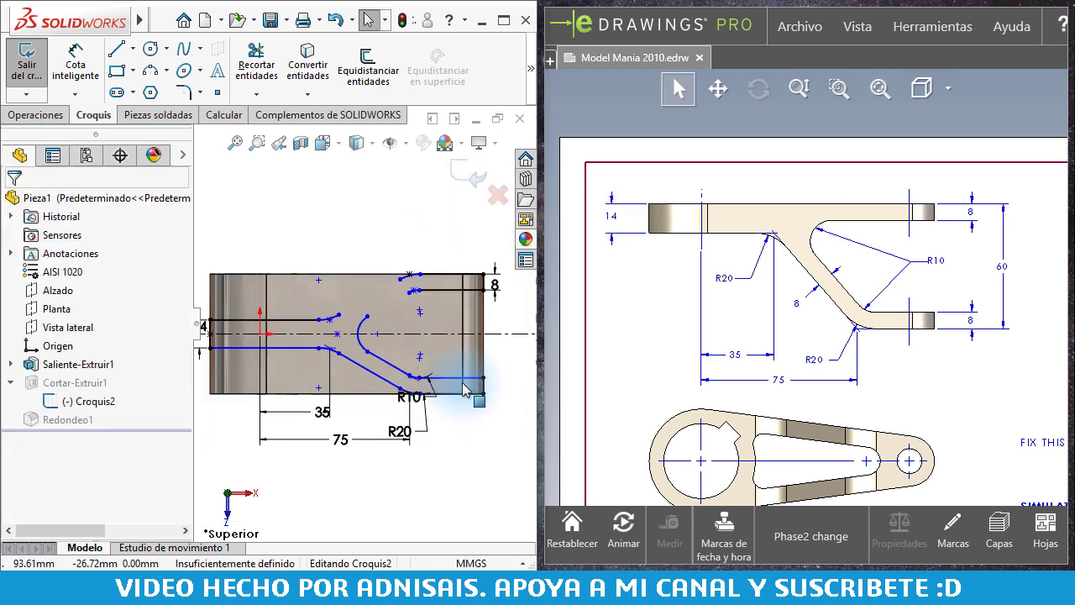
pyautogui.scroll(-1, 363, 343)
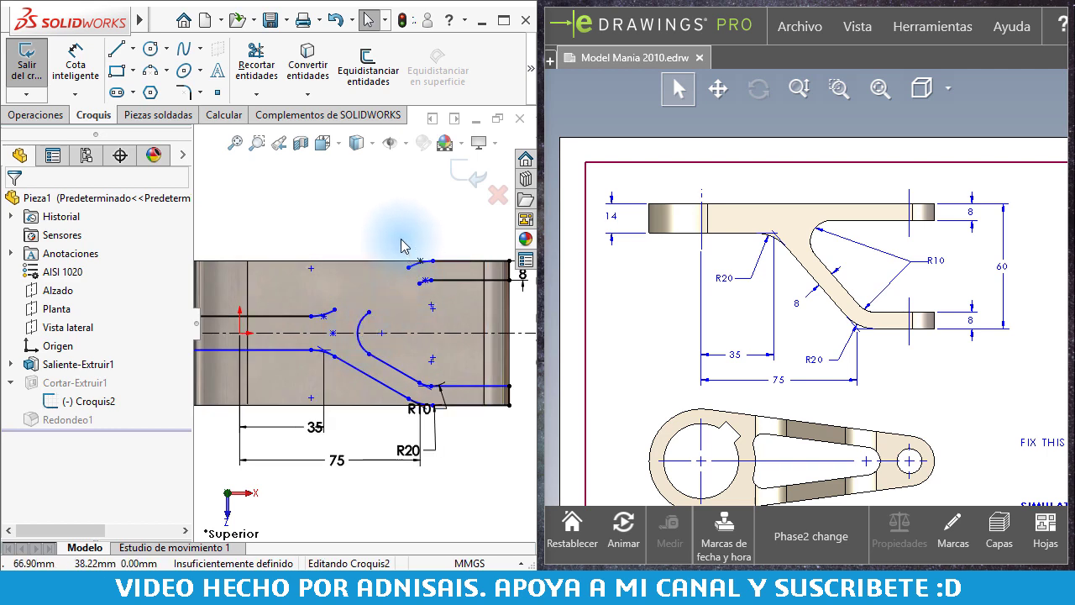
# Clear the upper arcs and points, then check the remaining R20 arc's endpoint and radius.
pyautogui.moveTo(444, 298); pyautogui.dragTo(443, 299)
pyautogui.press('Escape')
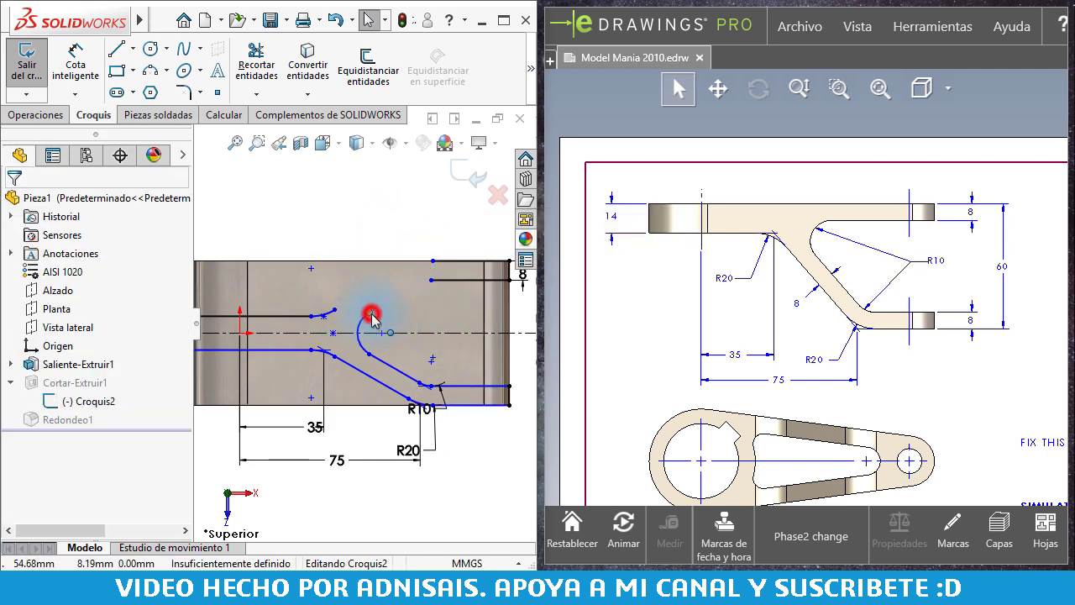
pyautogui.click(370, 314)
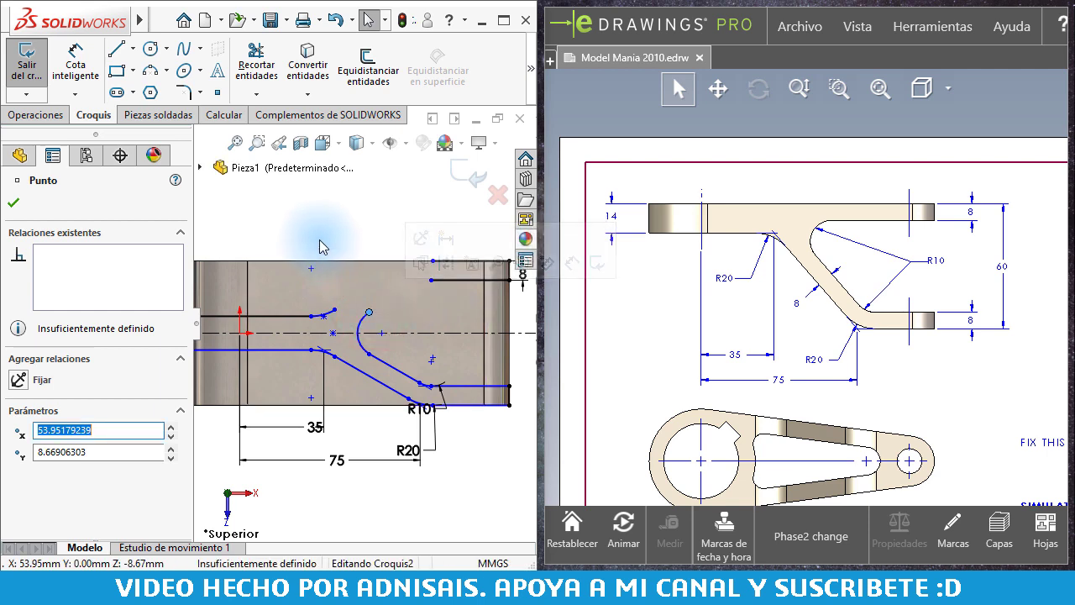
pyautogui.scroll(-2, 330, 319)
pyautogui.click(324, 319)
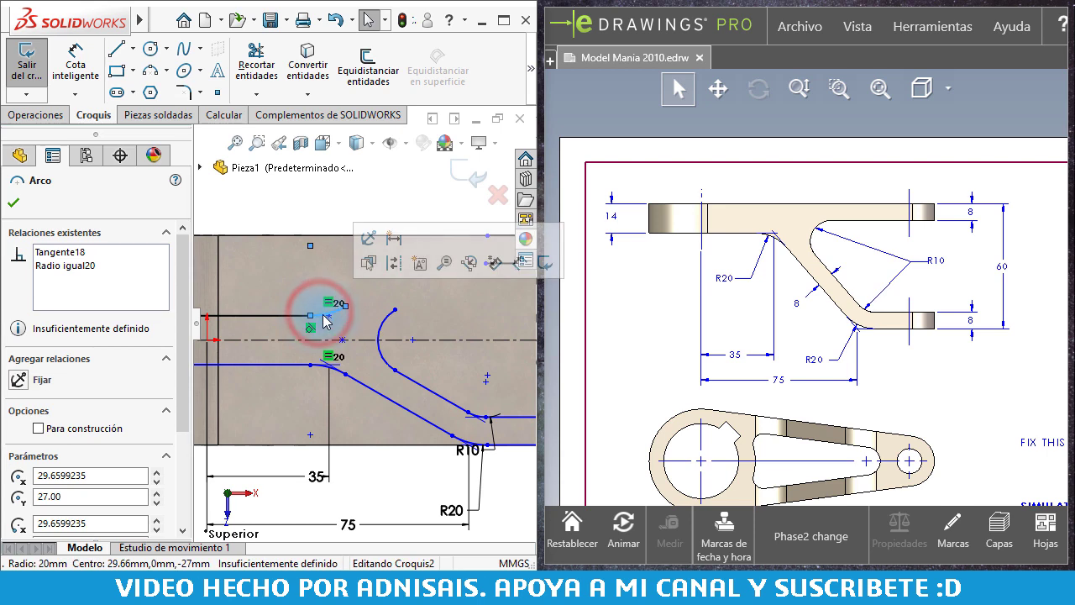
pyautogui.press('Escape')
pyautogui.scroll(-1, 283, 308)
pyautogui.scroll(-1, 243, 312)
pyautogui.scroll(-1, 272, 346)
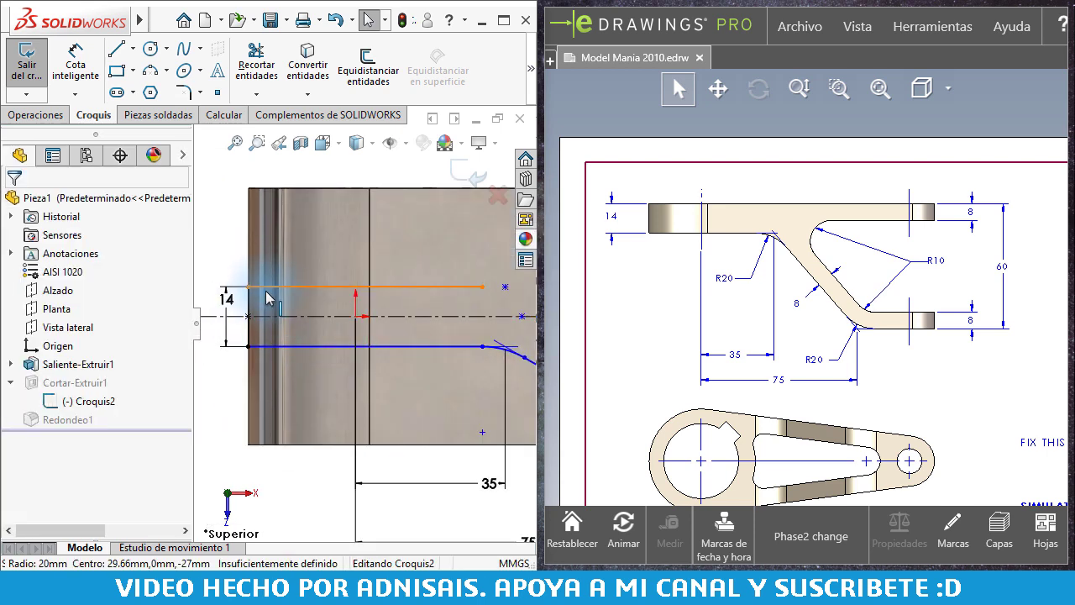
# Inspect the top and bottom lines, show sketch relations, and drag the left end line's endpoint upward.
pyautogui.click(269, 288)
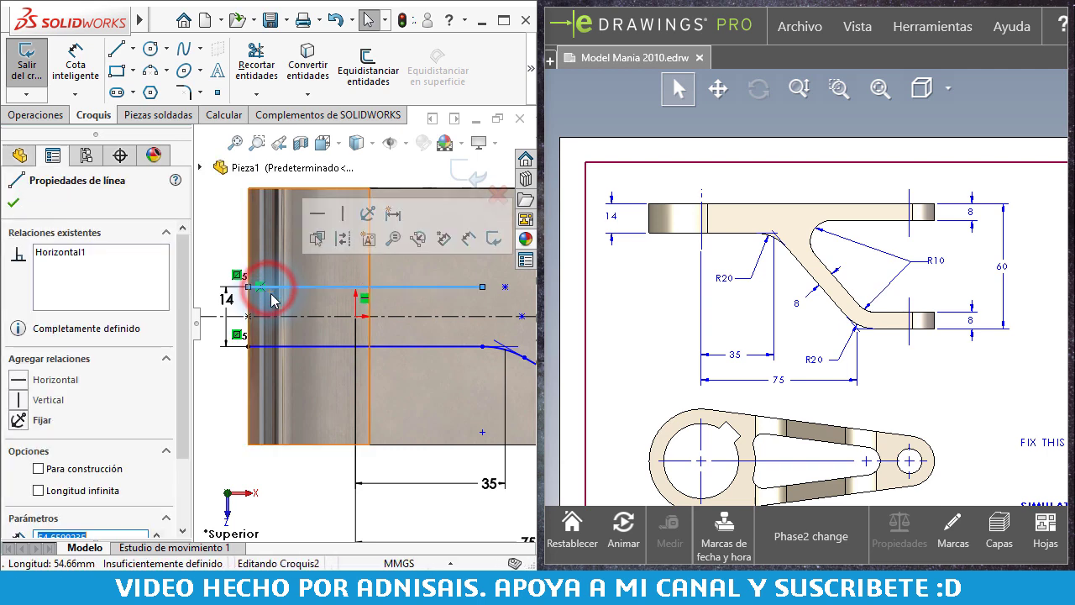
pyautogui.click(235, 277)
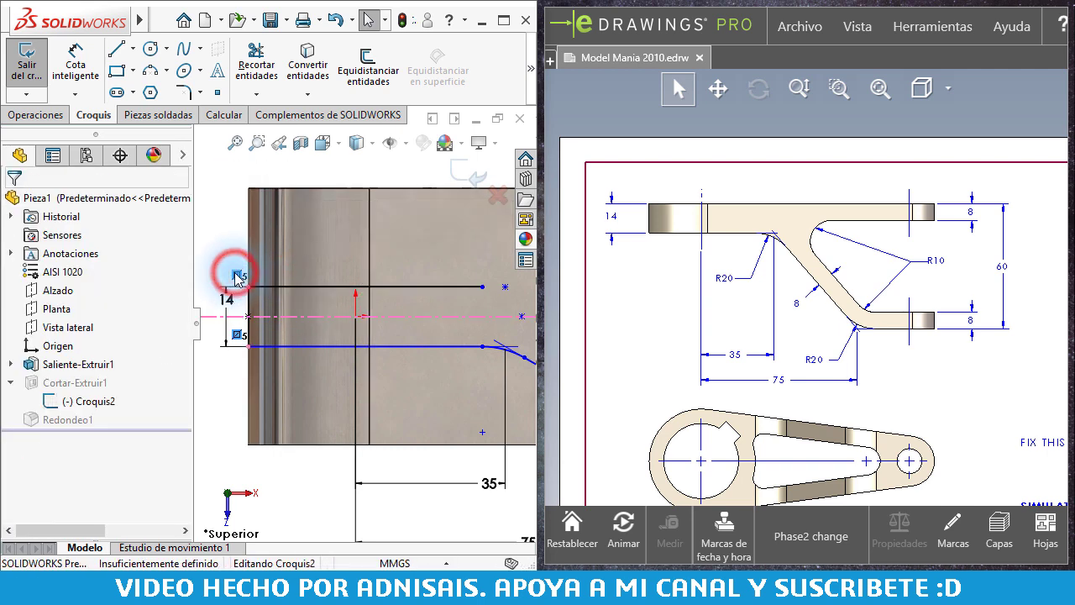
pyautogui.click(482, 287)
pyautogui.click(476, 345)
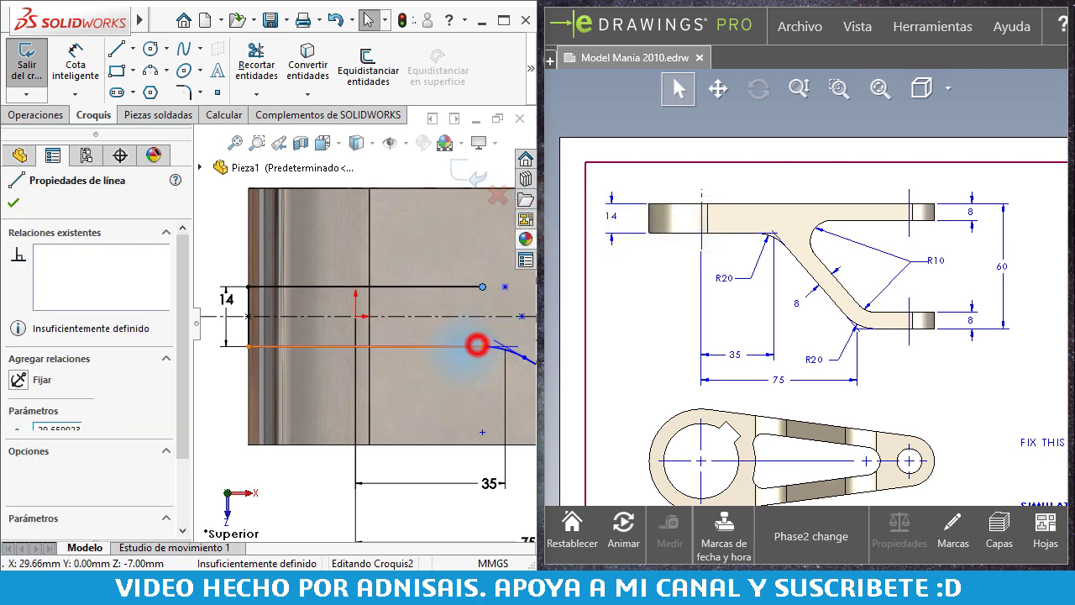
pyautogui.click(223, 267)
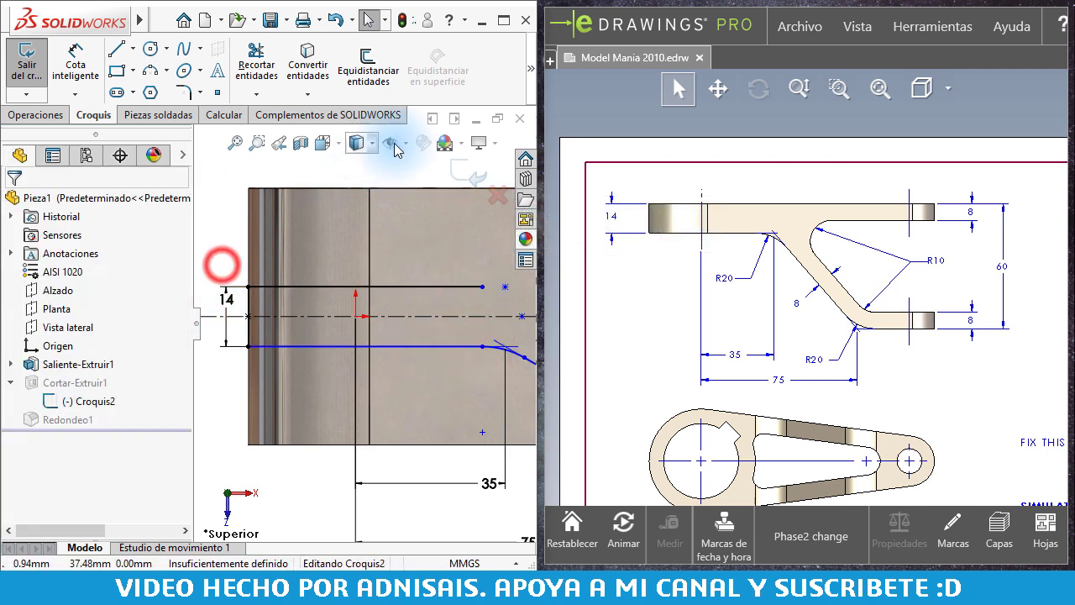
pyautogui.click(404, 143)
pyautogui.click(399, 331)
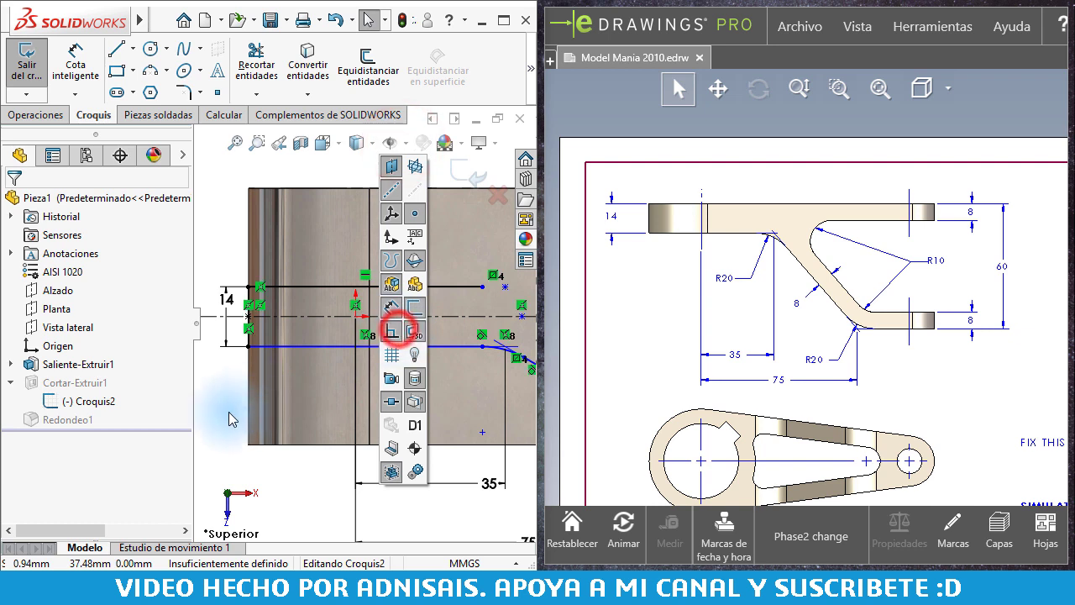
pyautogui.click(227, 409)
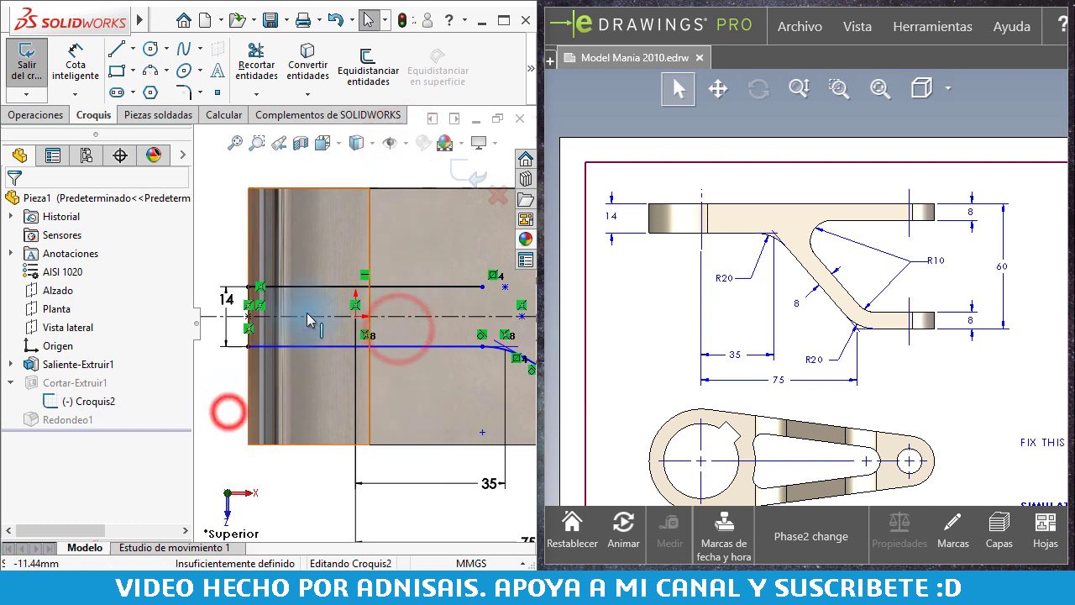
pyautogui.click(249, 309)
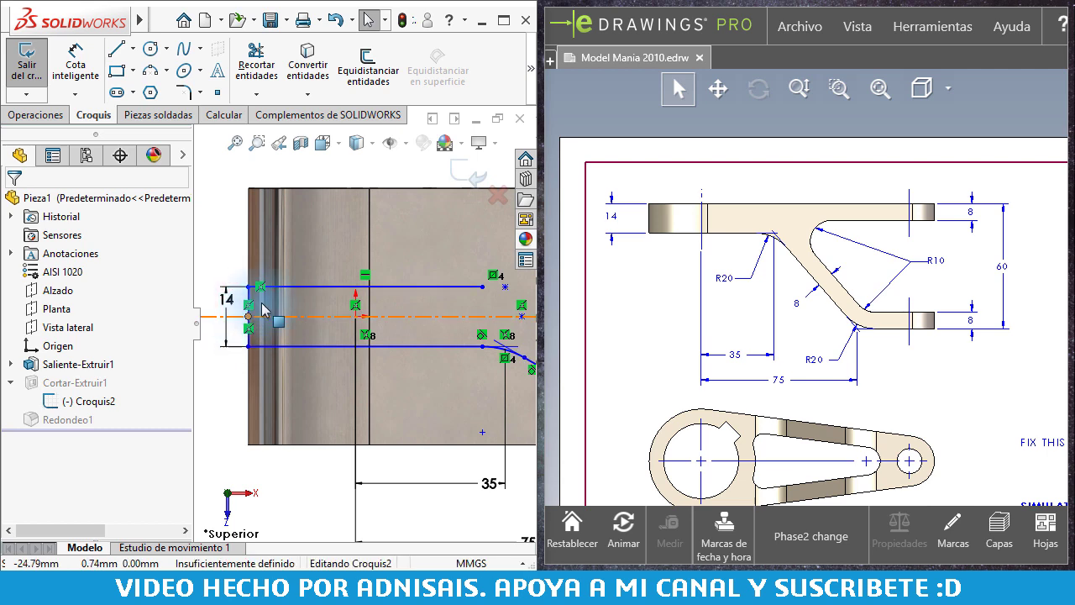
pyautogui.moveTo(255, 288); pyautogui.dragTo(251, 206)
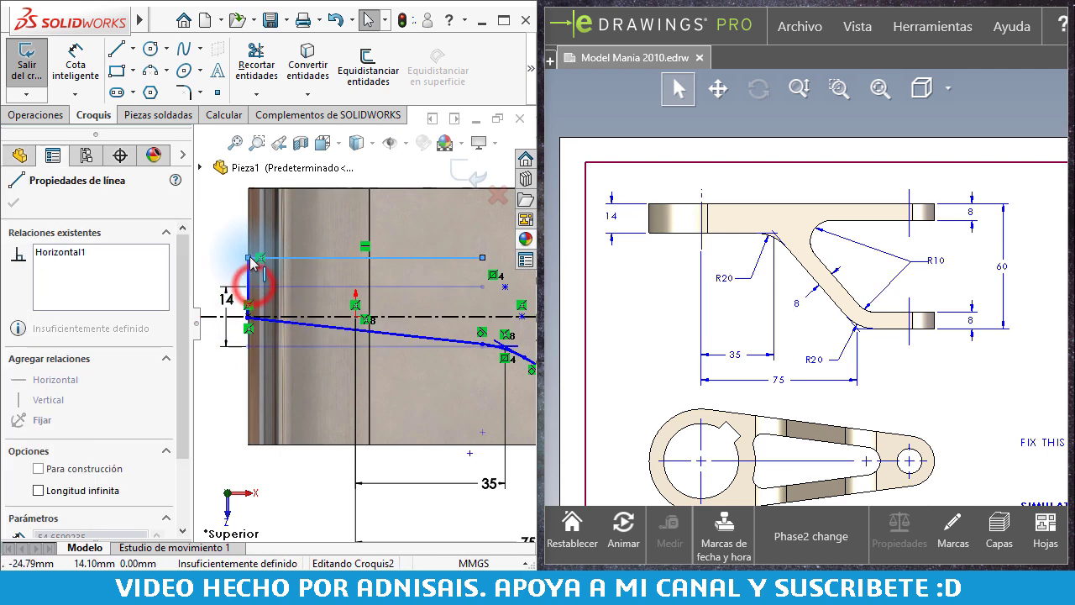
# Make the 14 mm end line vertical and the lower line horizontal, then pick the top line and part edge.
pyautogui.click(243, 215)
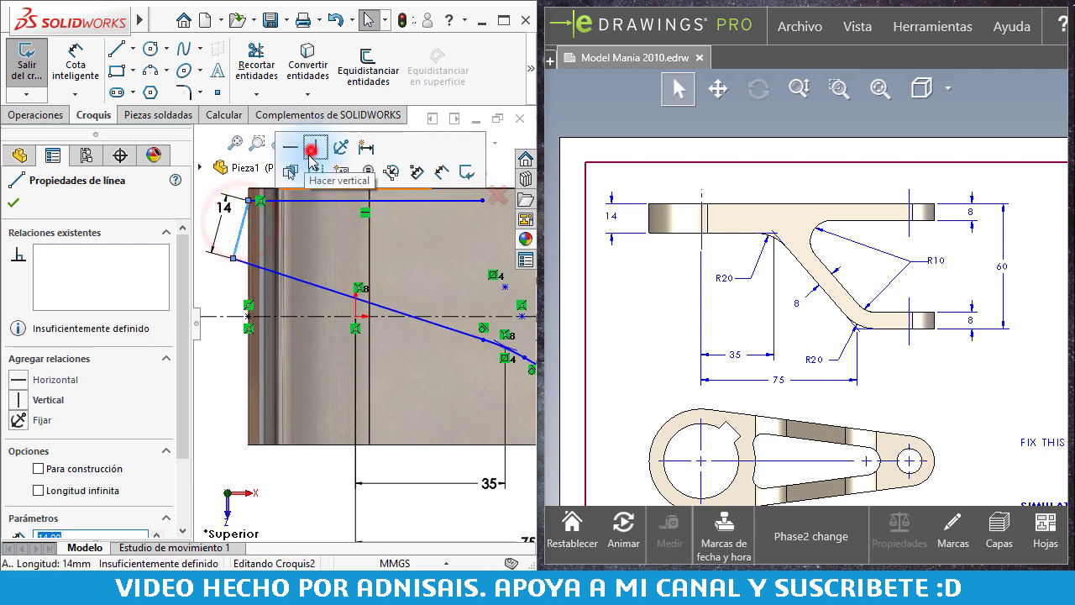
pyautogui.click(311, 151)
pyautogui.click(297, 271)
pyautogui.click(348, 197)
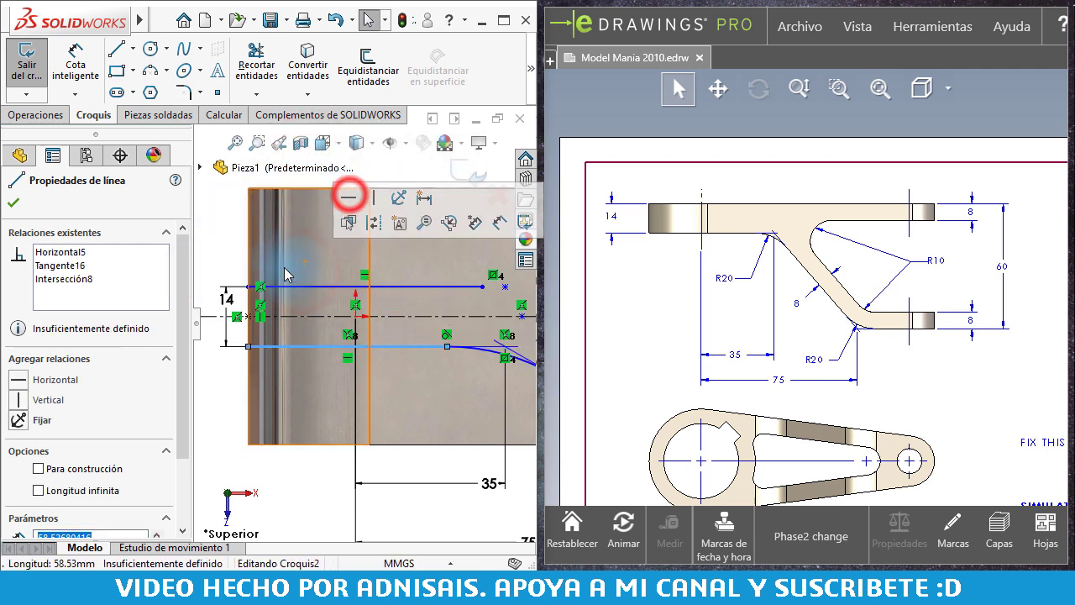
pyautogui.click(293, 286)
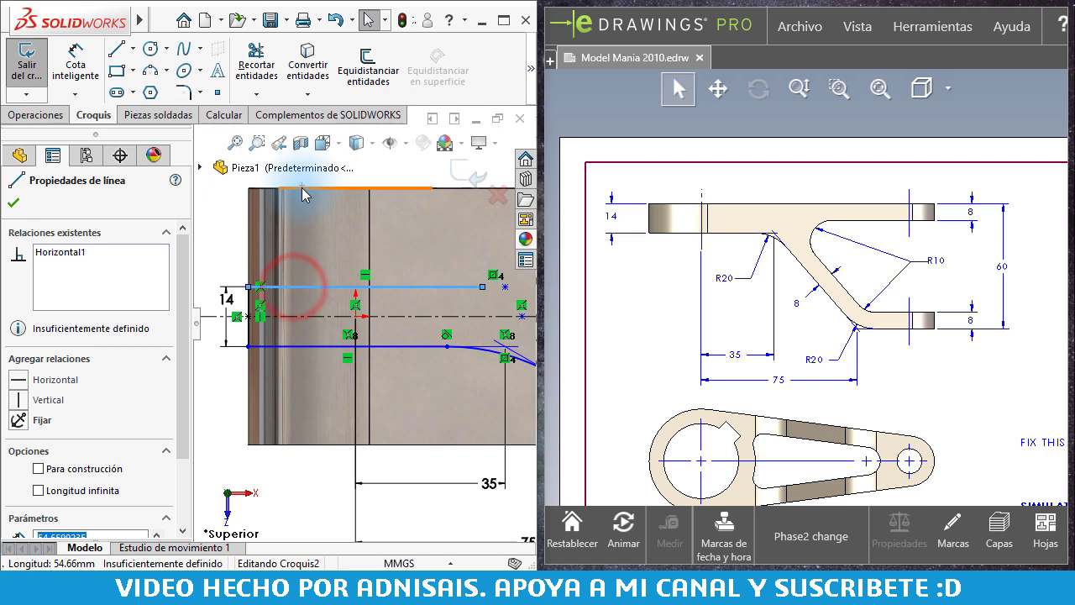
pyautogui.keyDown('ctrl'); pyautogui.click(268, 188); pyautogui.keyUp('ctrl')
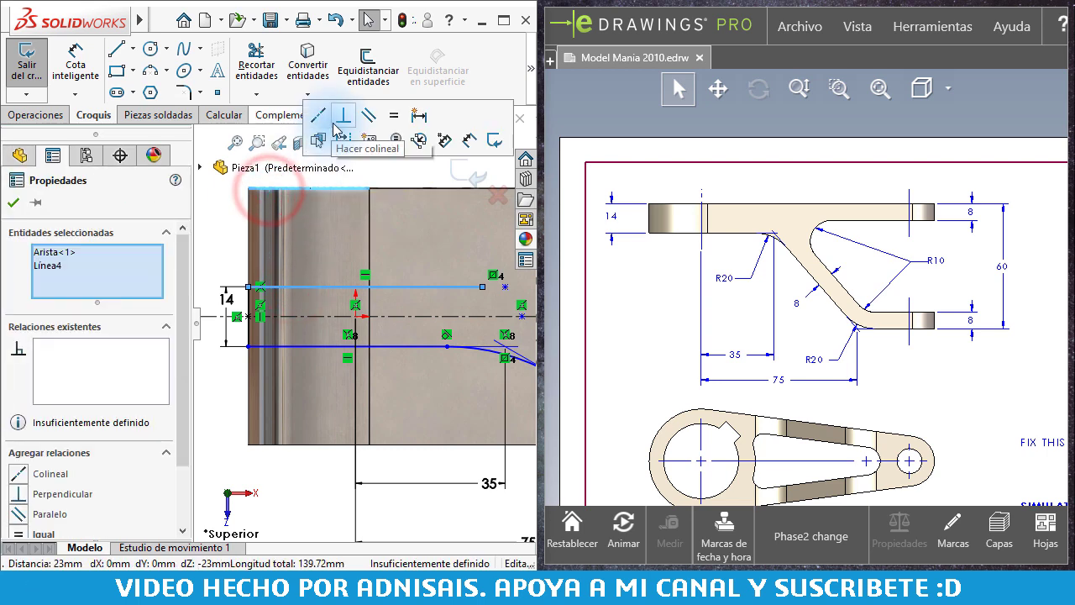
# Make the top sketch line collinear with the part's top edge.
pyautogui.click(336, 126)
pyautogui.scroll(3, 372, 307)
pyautogui.scroll(2, 437, 327)
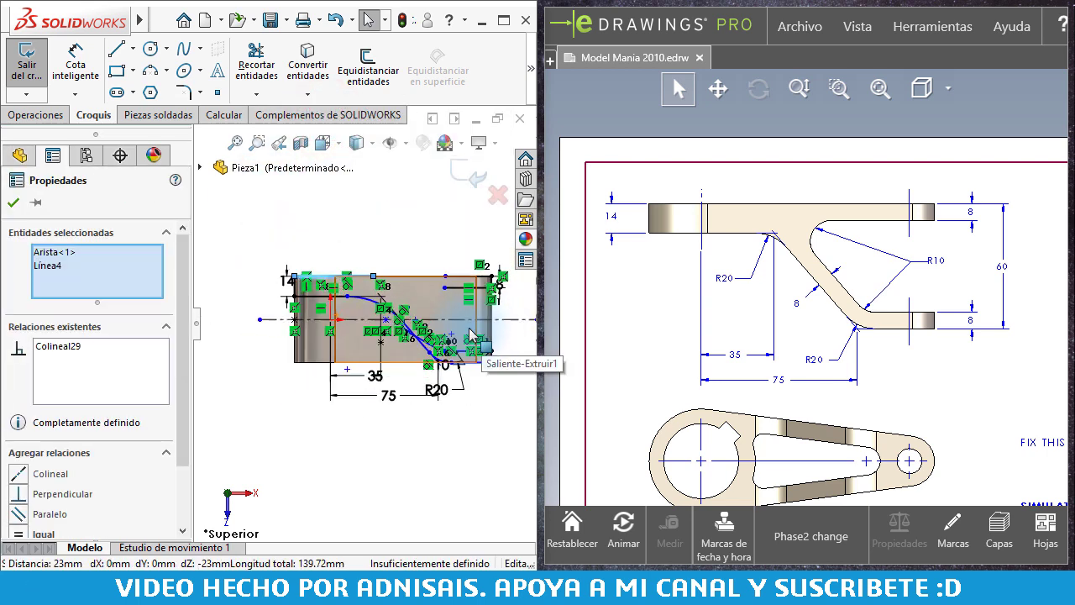
pyautogui.scroll(-2, 445, 302)
# Inspect the top sketch line and the profile's upper-left corner point.
pyautogui.click(431, 242)
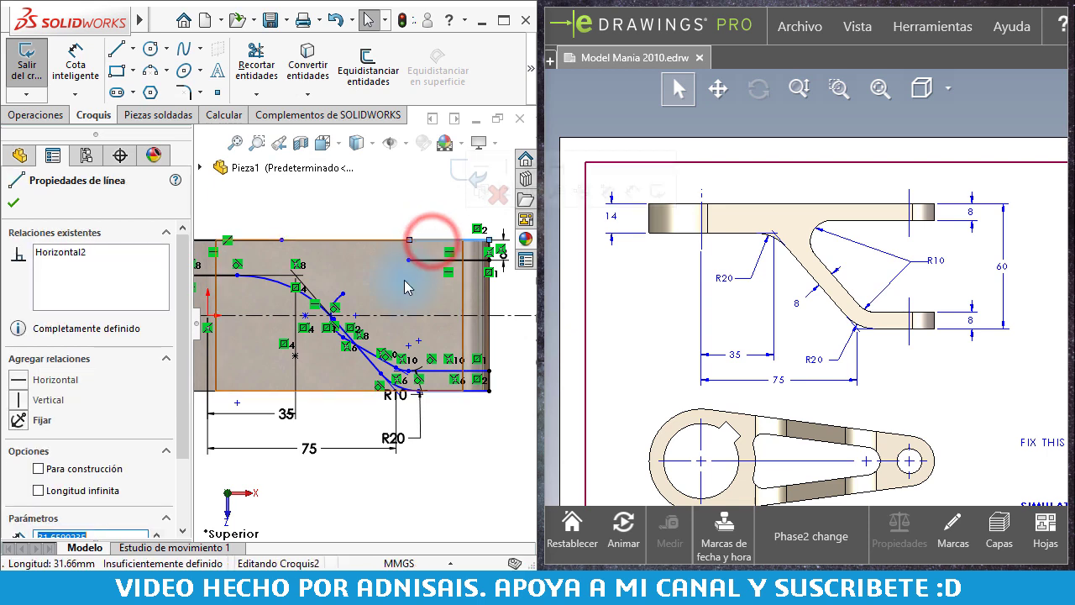
pyautogui.scroll(1, 409, 275)
pyautogui.click(398, 237)
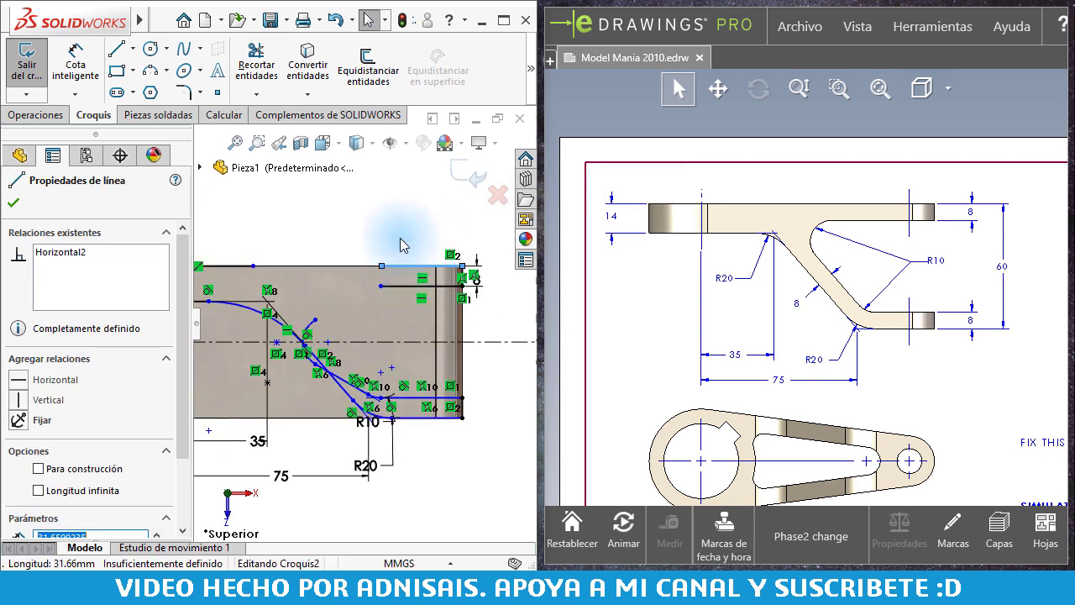
pyautogui.click(406, 267)
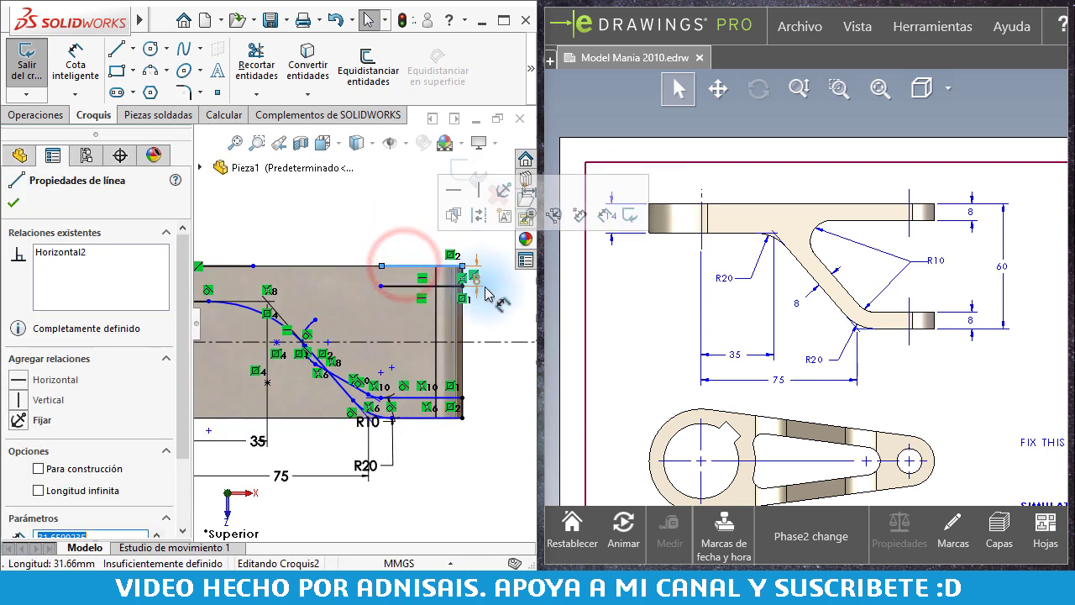
pyautogui.scroll(-2, 471, 286)
pyautogui.scroll(1, 276, 277)
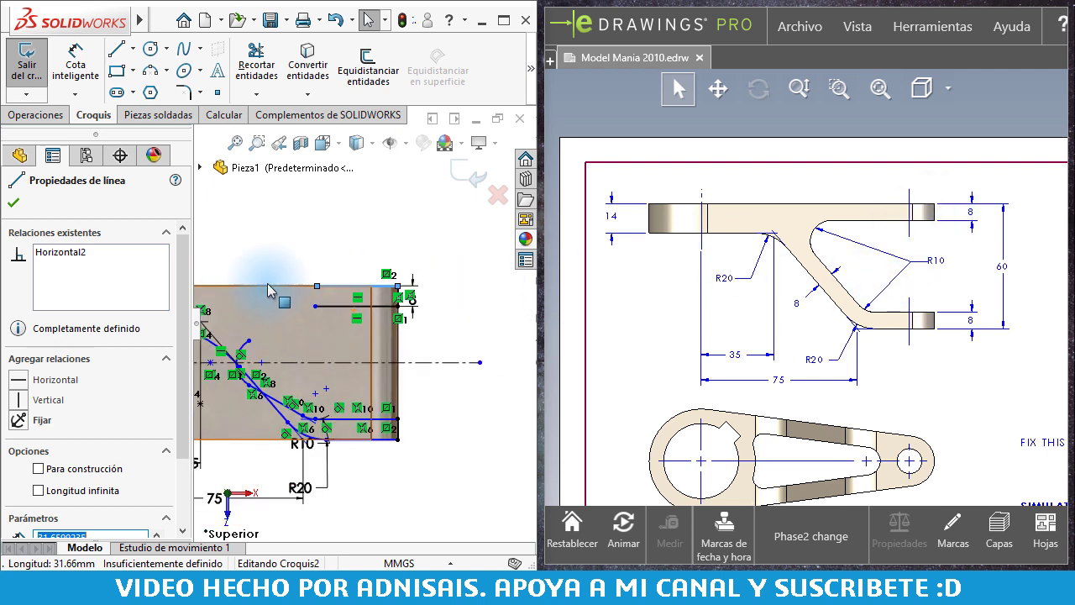
pyautogui.scroll(1, 269, 294)
pyautogui.scroll(1, 273, 313)
pyautogui.click(287, 301)
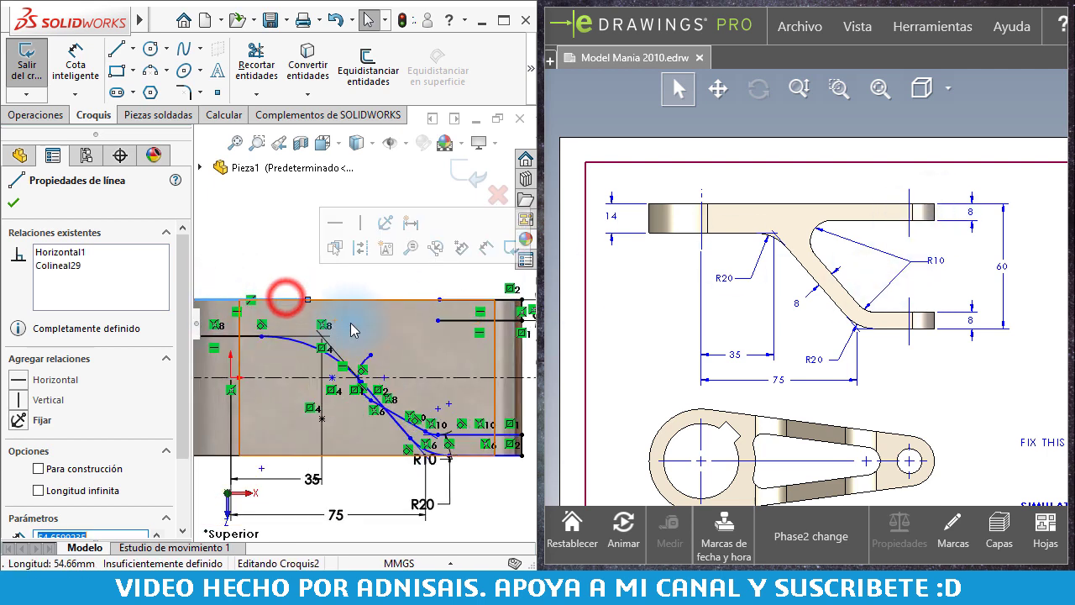
pyautogui.scroll(2, 288, 260)
pyautogui.scroll(-1, 437, 310)
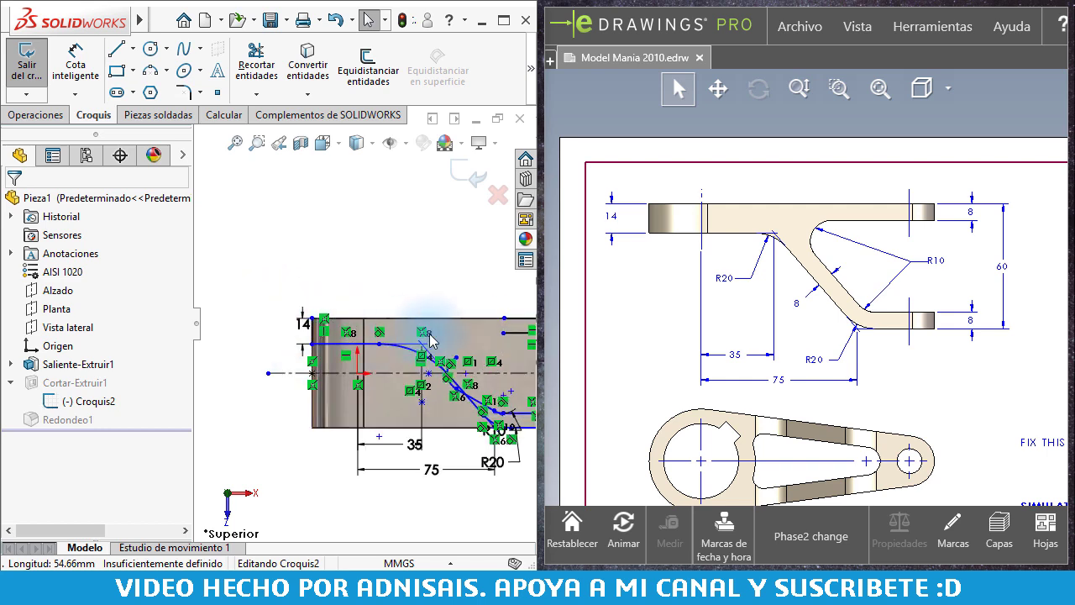
pyautogui.click(510, 323)
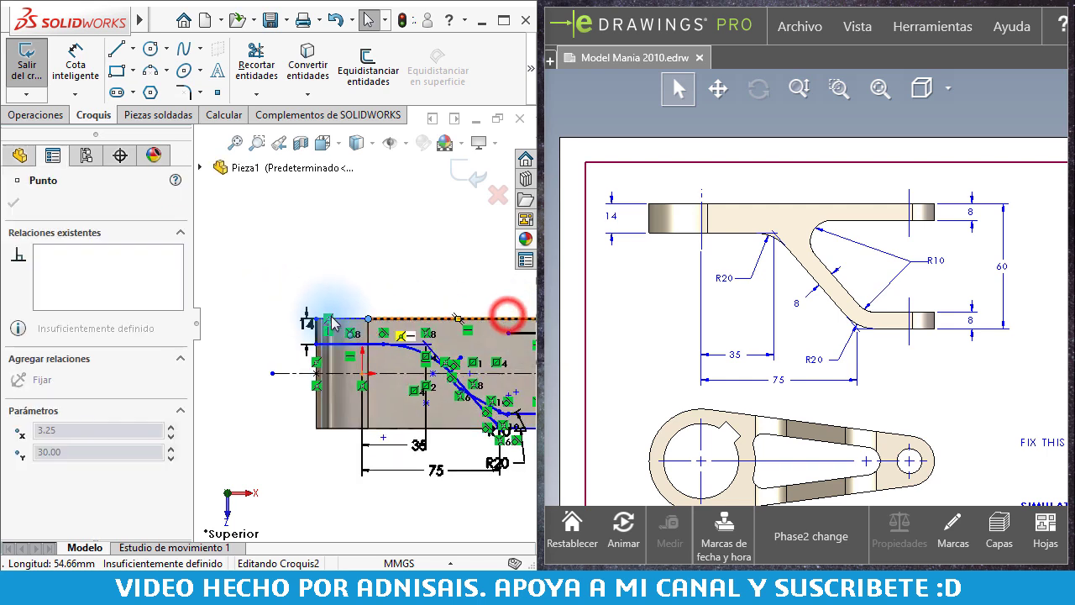
pyautogui.press('Escape')
pyautogui.scroll(-2, 344, 329)
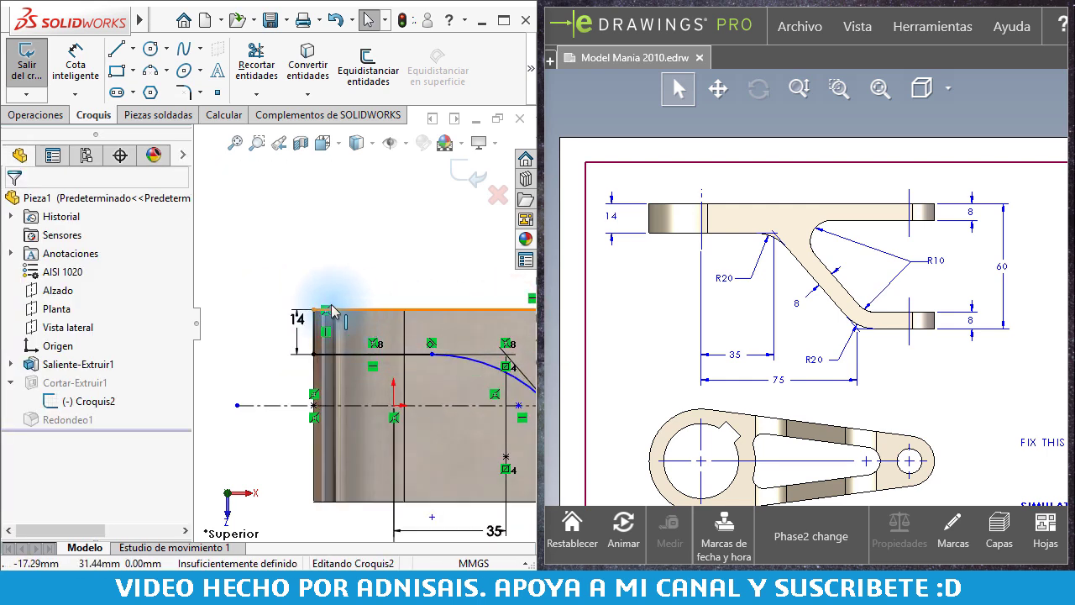
pyautogui.scroll(1, 484, 324)
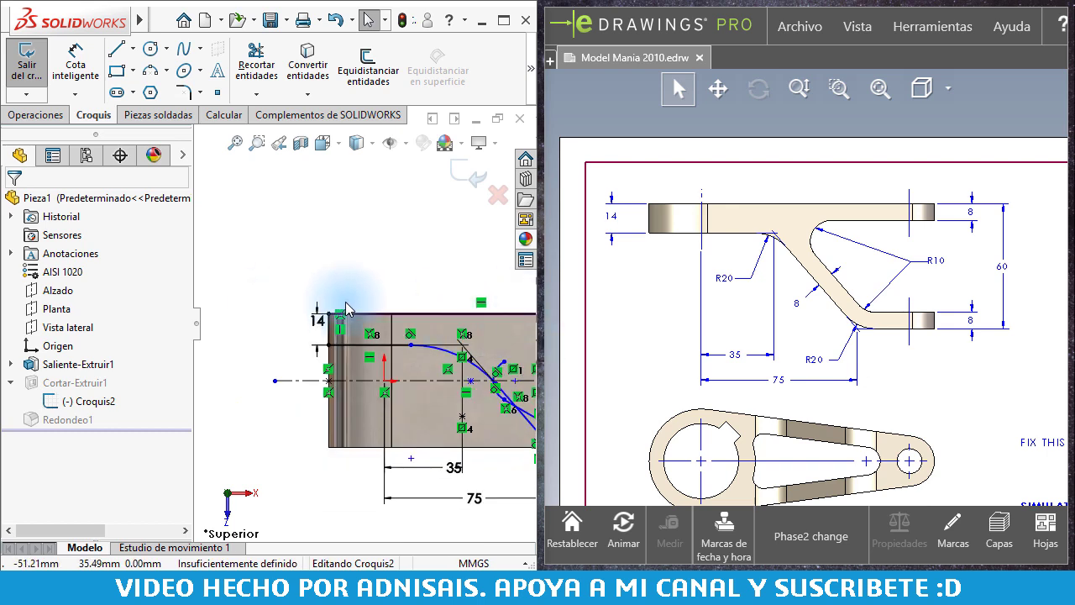
pyautogui.scroll(1, 456, 308)
pyautogui.scroll(1, 504, 328)
pyautogui.scroll(-1, 499, 324)
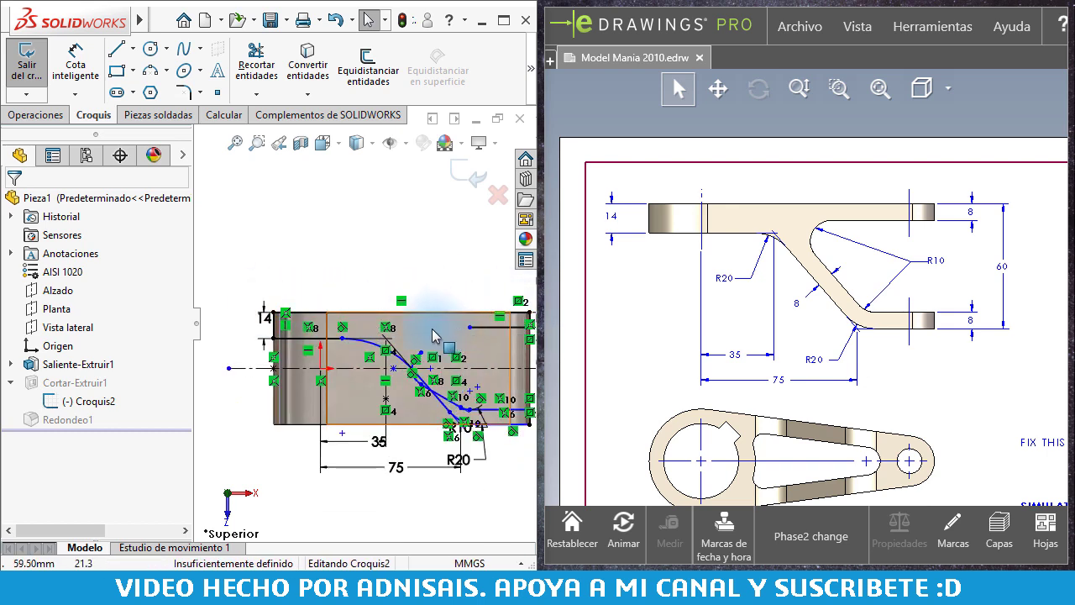
pyautogui.scroll(-1, 431, 330)
pyautogui.scroll(-1, 420, 359)
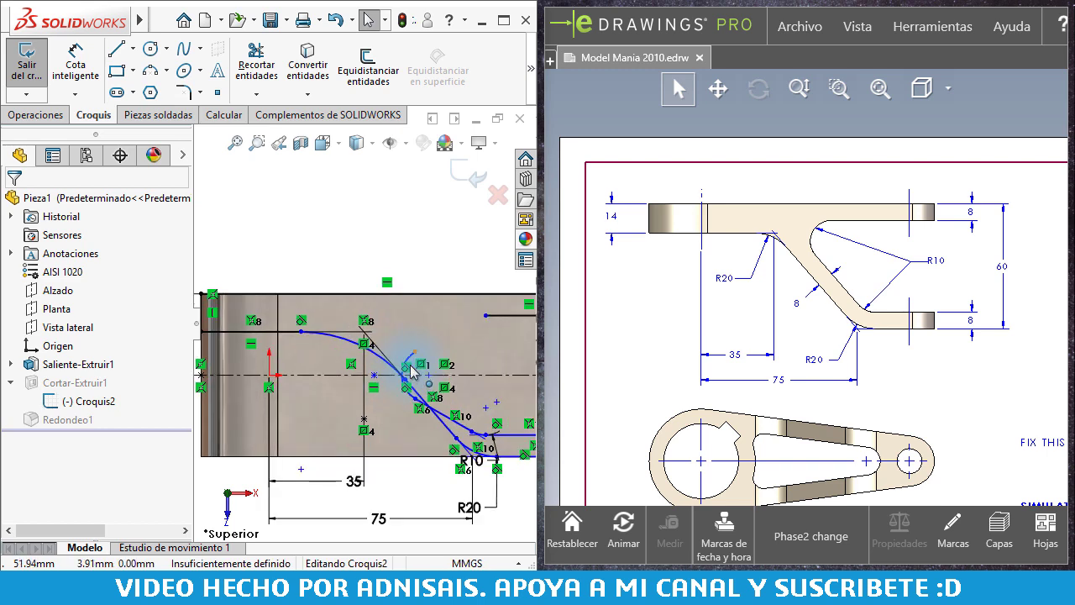
# Sketch an arc from the line endpoint and make it tangent to the horizontal line.
pyautogui.moveTo(435, 341); pyautogui.dragTo(485, 315)
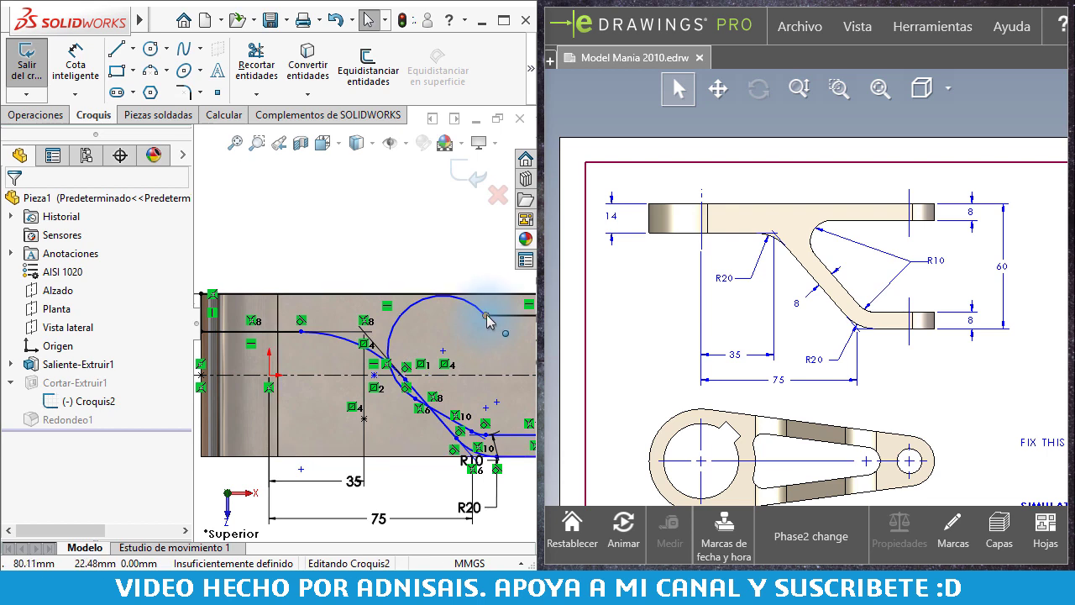
pyautogui.click(485, 315)
pyautogui.click(543, 210)
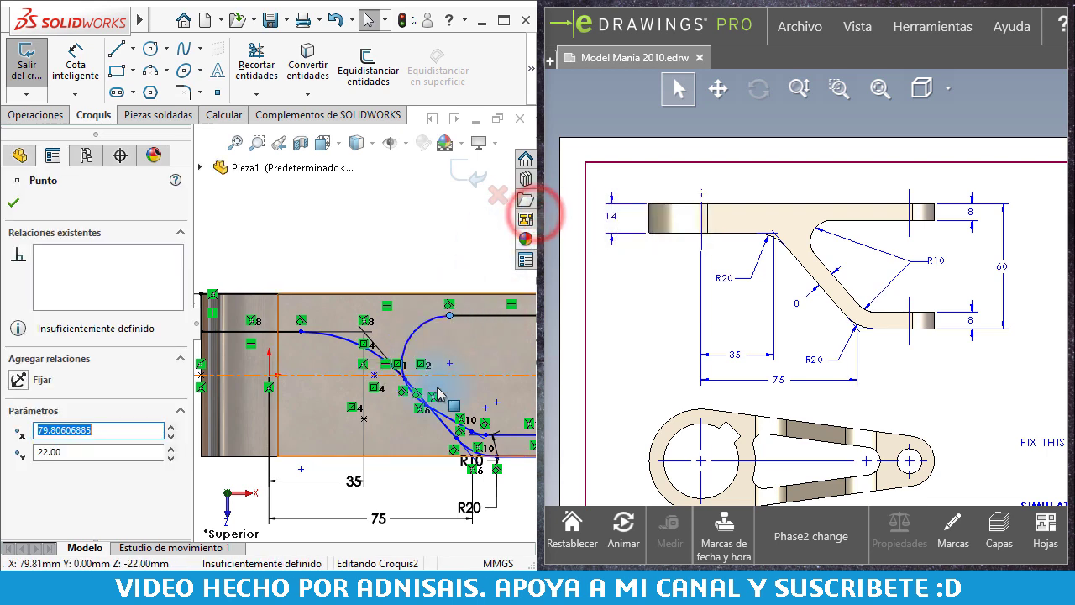
# Apply a parallel relation to the two slanted lines, then undo it and clear the selection.
pyautogui.moveTo(445, 409); pyautogui.dragTo(453, 413)
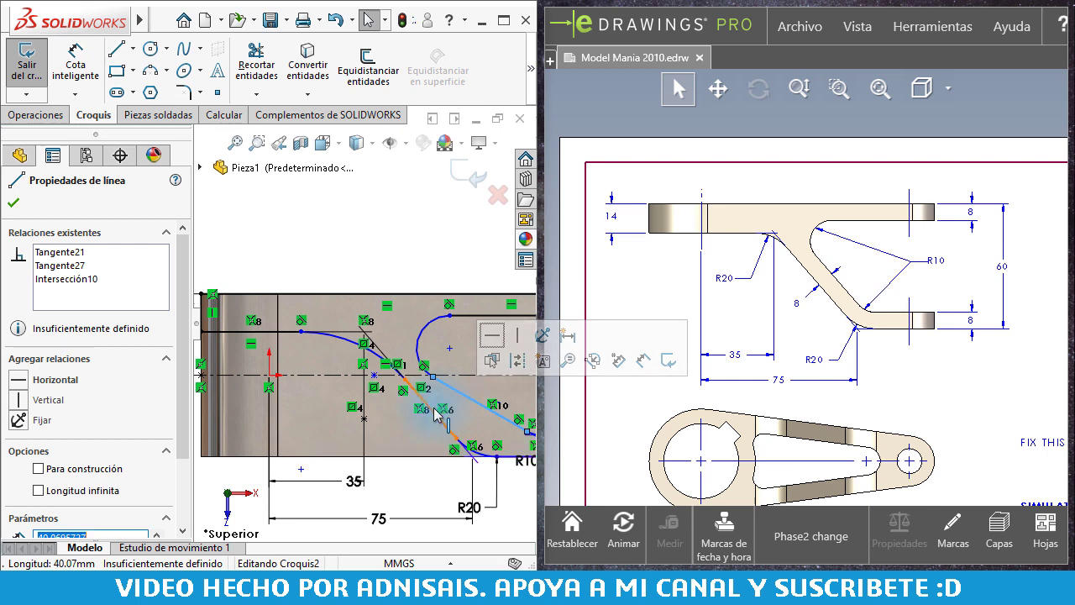
pyautogui.keyDown('ctrl'); pyautogui.click(434, 407); pyautogui.keyUp('ctrl')
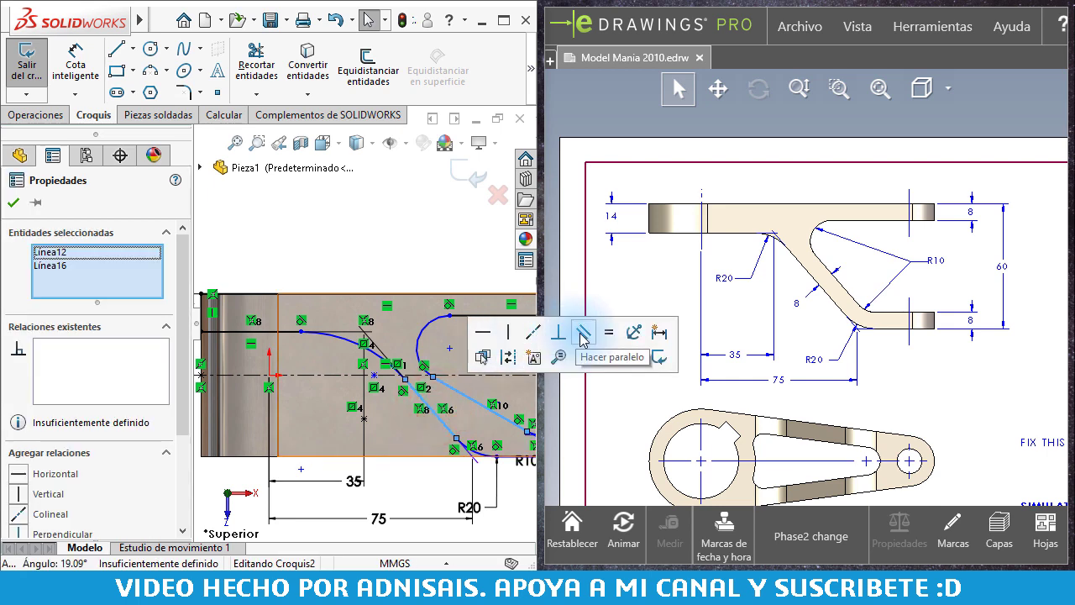
pyautogui.click(583, 333)
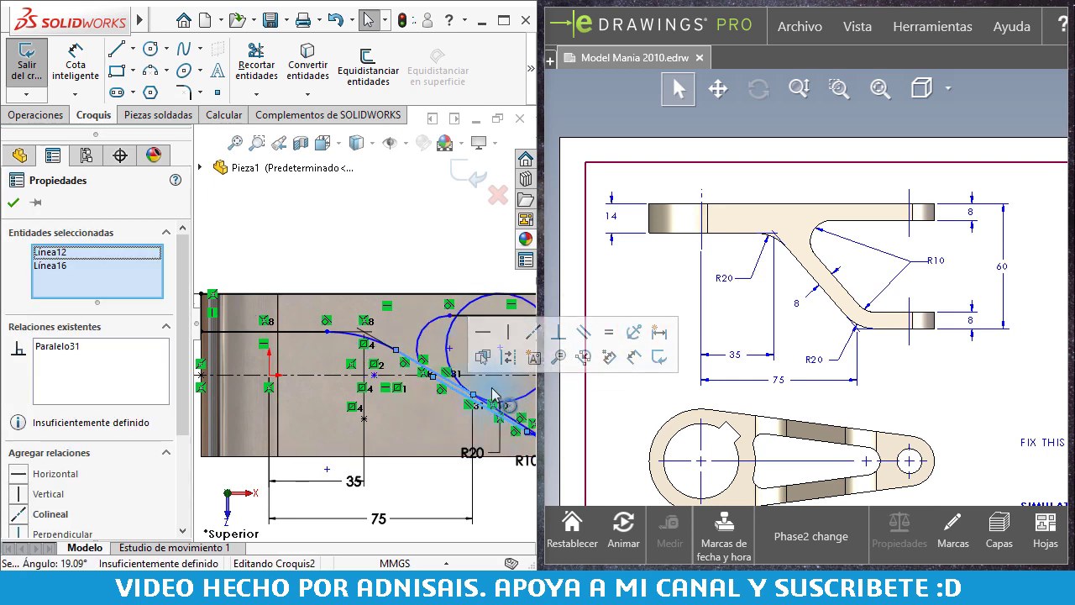
pyautogui.scroll(-1, 458, 363)
pyautogui.scroll(-1, 417, 330)
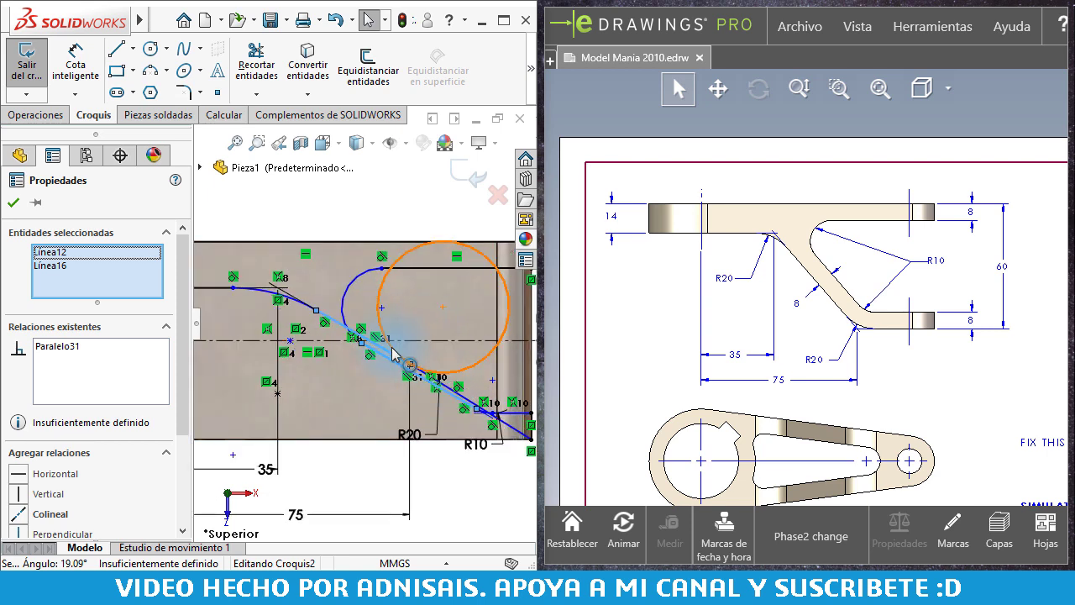
pyautogui.hotkey('ctrl', 'z')
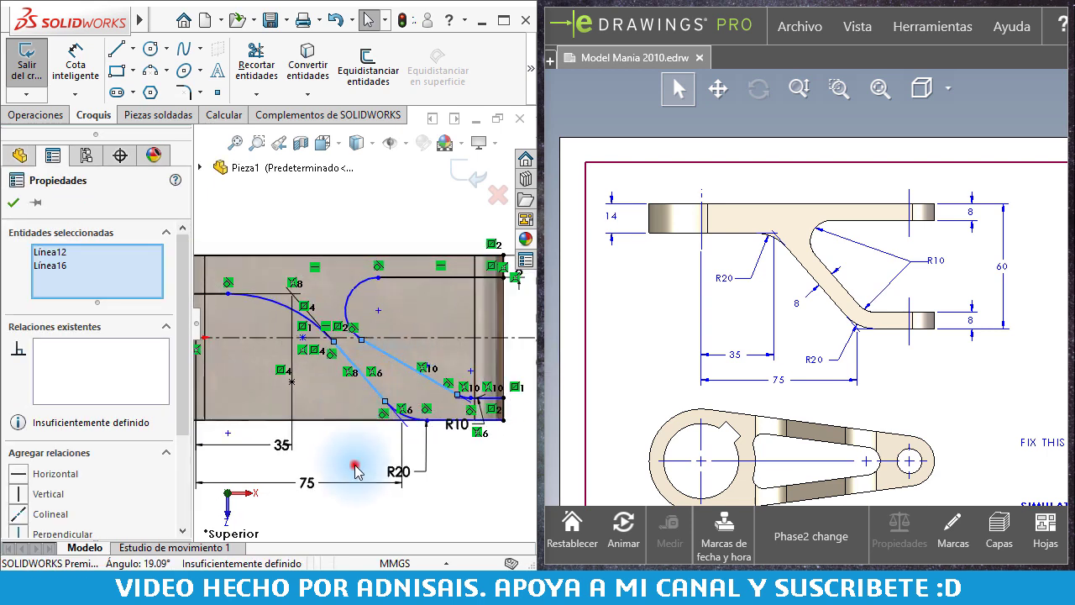
pyautogui.click(355, 471)
pyautogui.scroll(2, 378, 373)
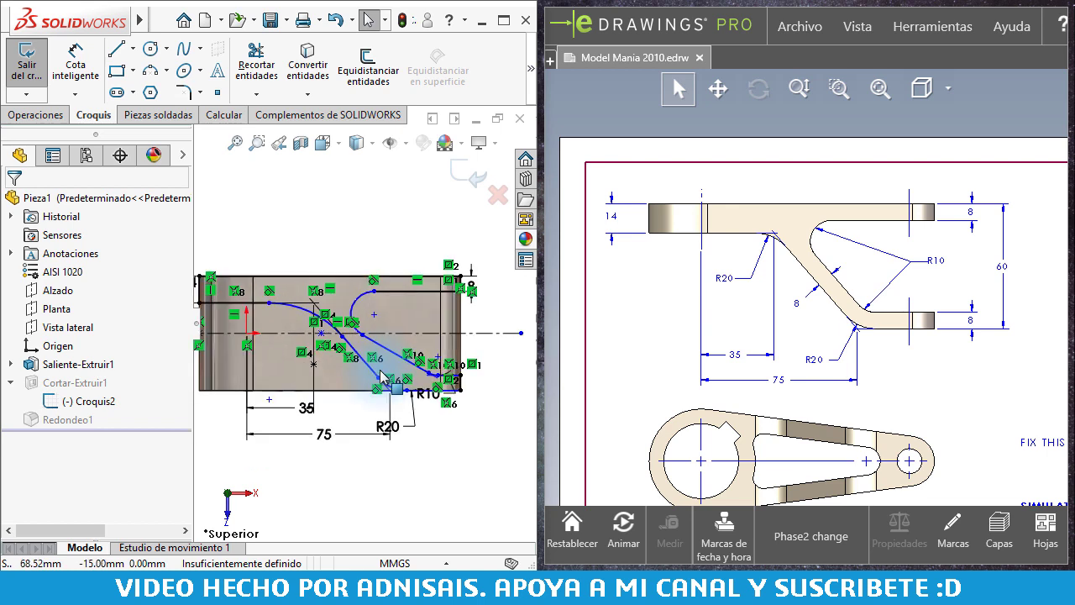
pyautogui.scroll(-1, 315, 395)
pyautogui.scroll(-1, 302, 369)
pyautogui.scroll(-1, 311, 354)
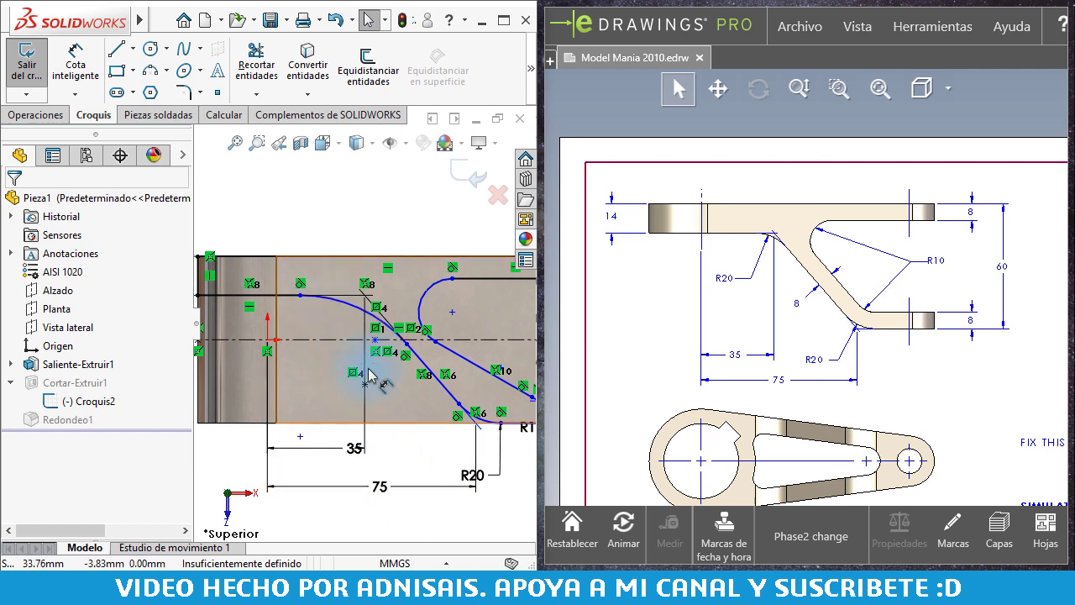
# Dimension the upper-left arc with a 20 mm radius.
pyautogui.click(428, 489)
pyautogui.moveTo(420, 462); pyautogui.dragTo(376, 284, button='right')
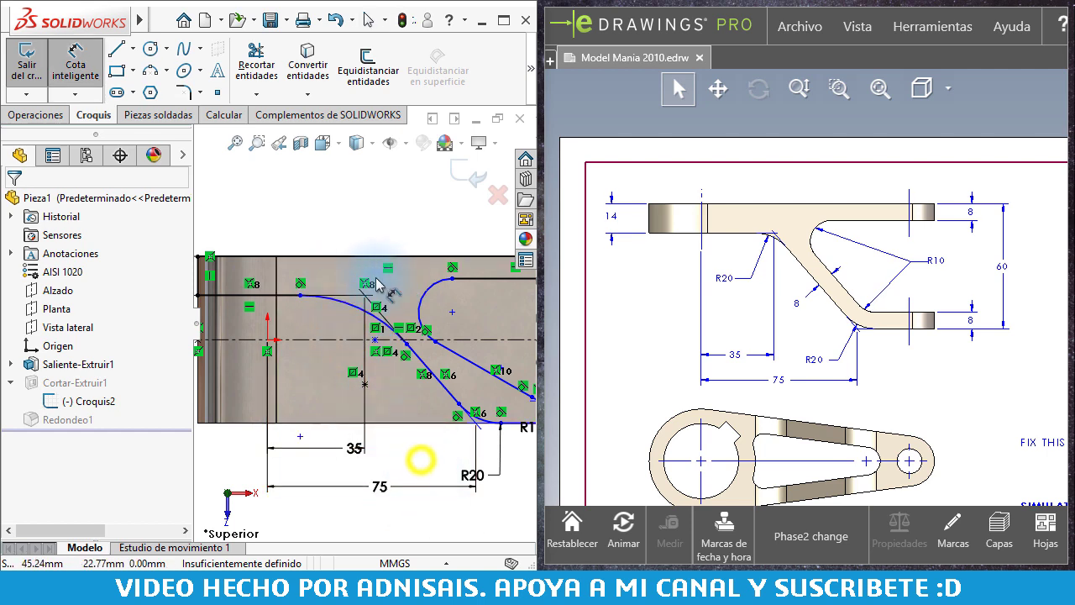
pyautogui.click(349, 307)
pyautogui.click(384, 224)
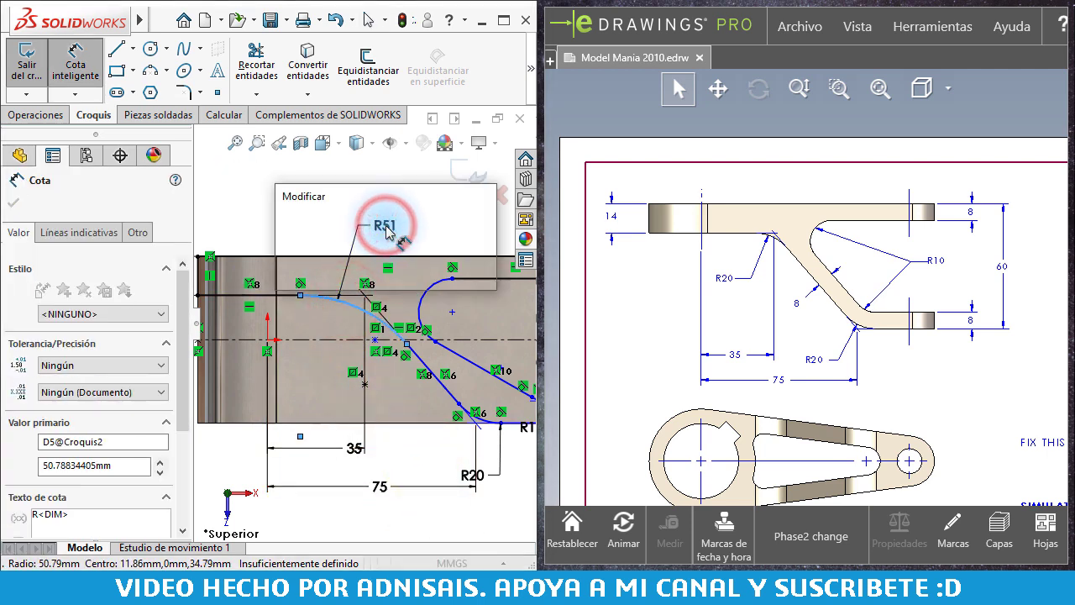
pyautogui.write('20')
pyautogui.press('Return')
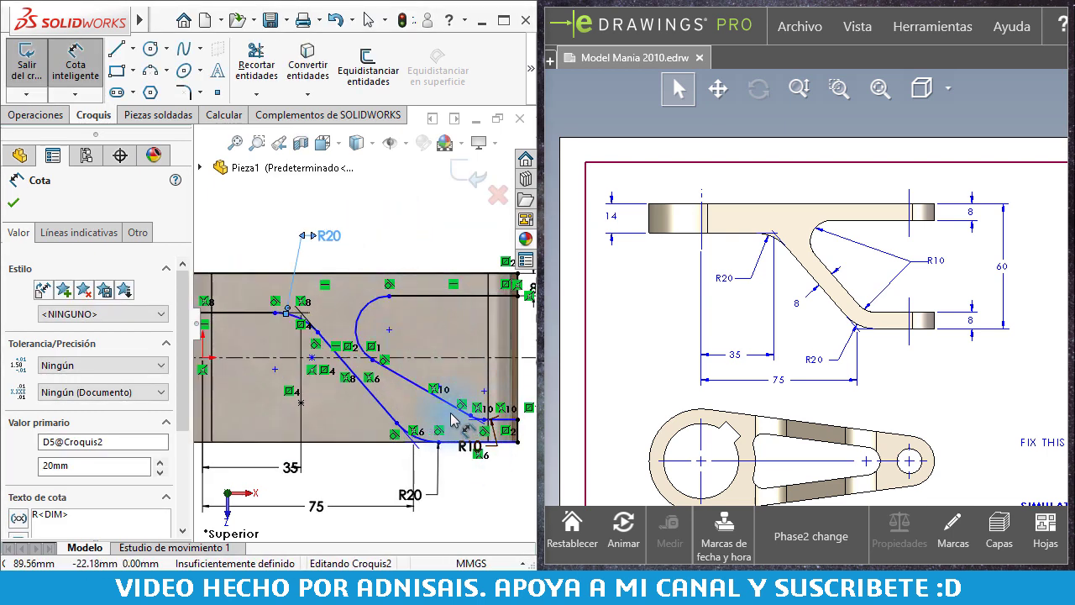
pyautogui.press('Escape')
pyautogui.scroll(-2, 472, 445)
# Move the lower R20 label below the sketch and select the inner arc with the R10 arc.
pyautogui.click(465, 436)
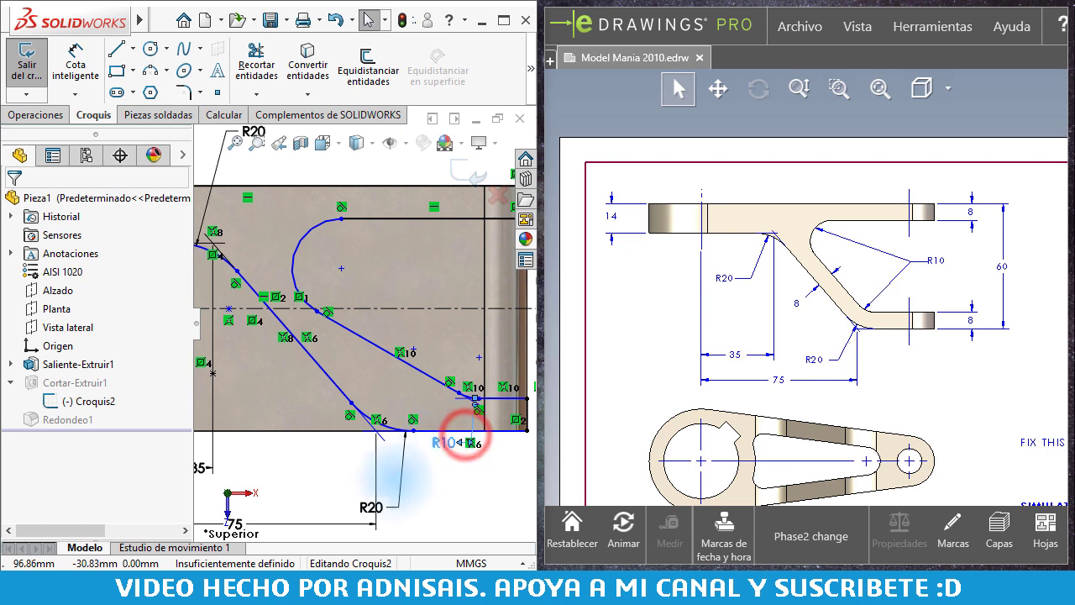
pyautogui.moveTo(377, 504); pyautogui.dragTo(304, 502)
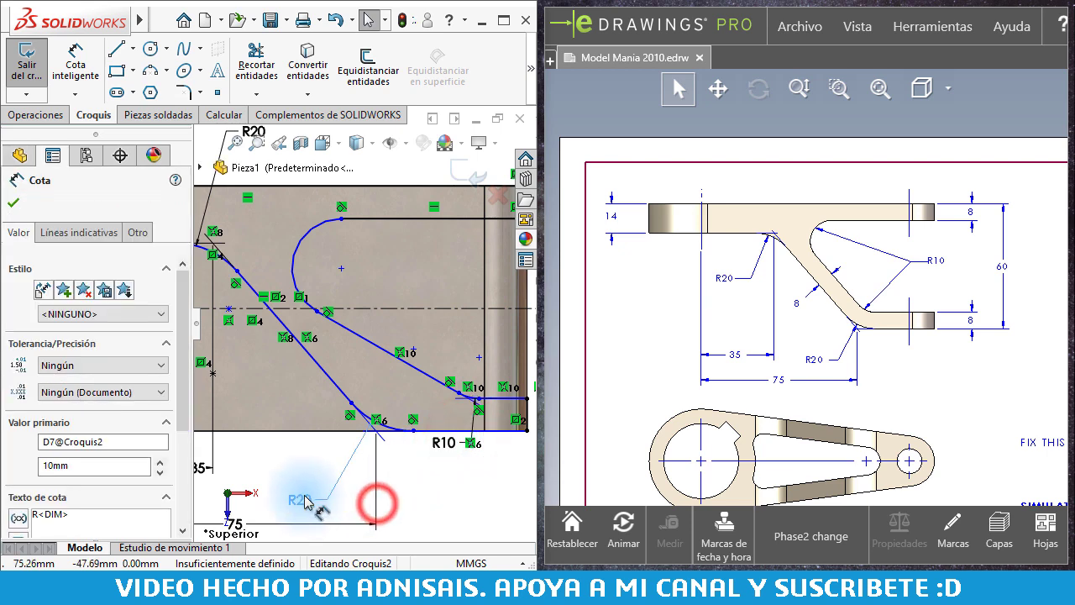
pyautogui.click(296, 269)
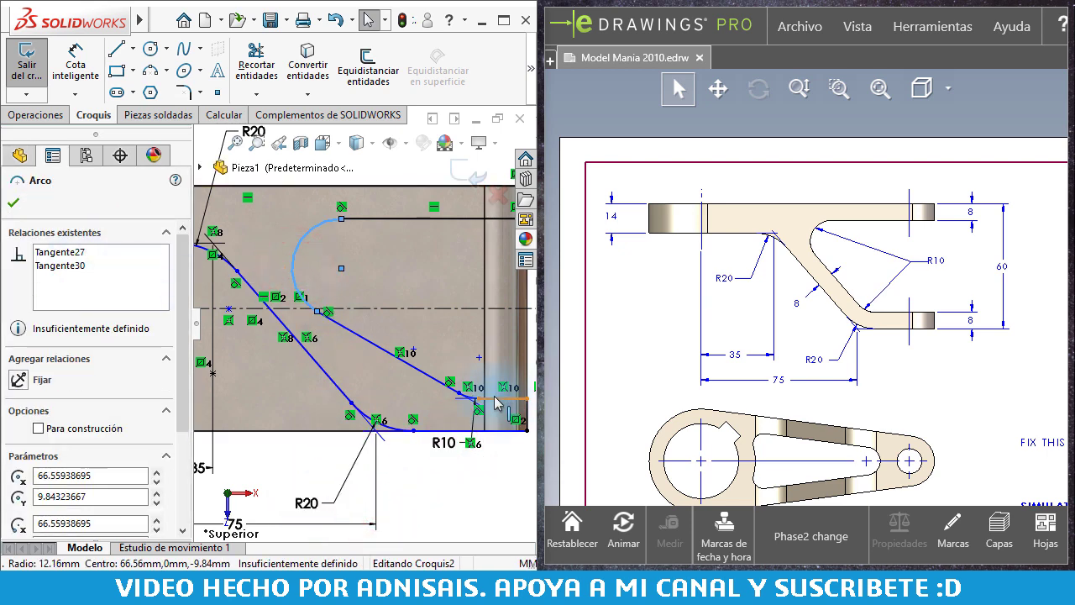
pyautogui.scroll(-3, 465, 402)
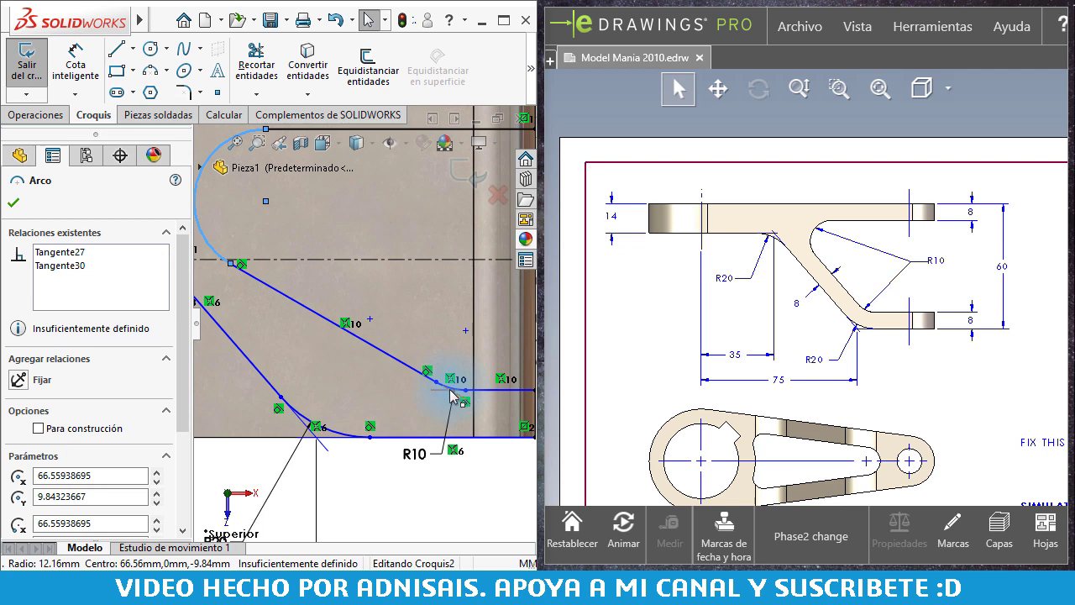
pyautogui.scroll(-3, 456, 403)
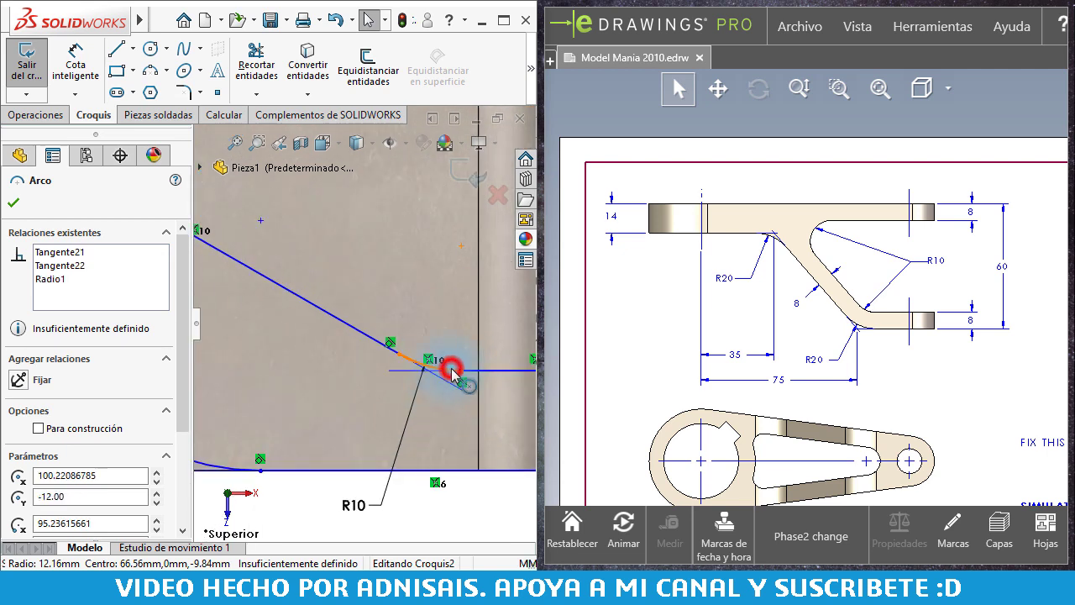
pyautogui.keyDown('ctrl'); pyautogui.click(452, 371); pyautogui.keyUp('ctrl')
# Make the inner arc equal to the R10 arc and the two diagonal lines parallel.
pyautogui.click(585, 292)
pyautogui.scroll(3, 292, 210)
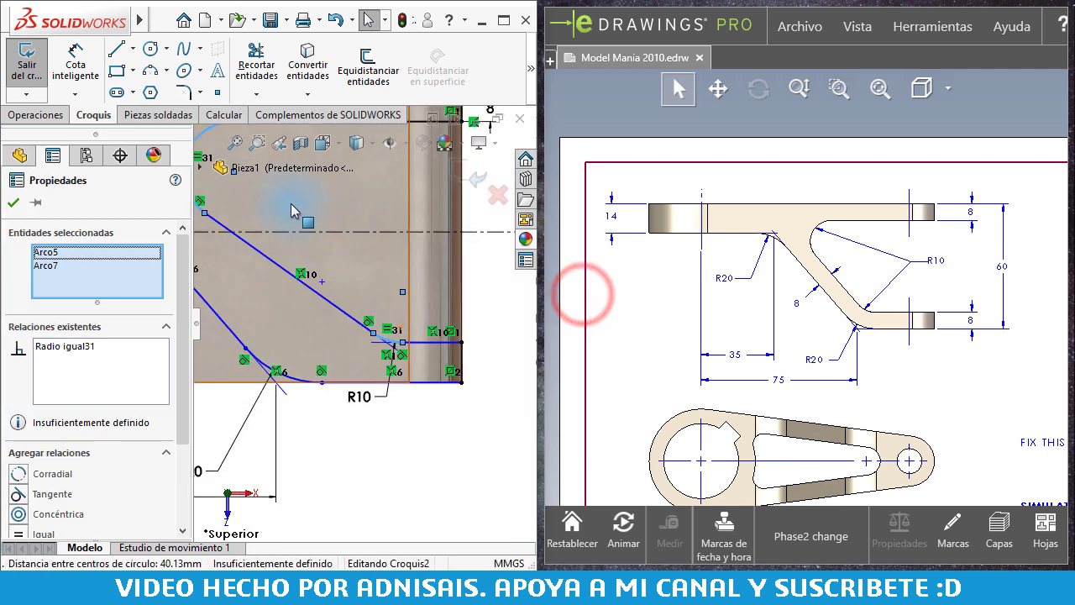
pyautogui.scroll(2, 427, 395)
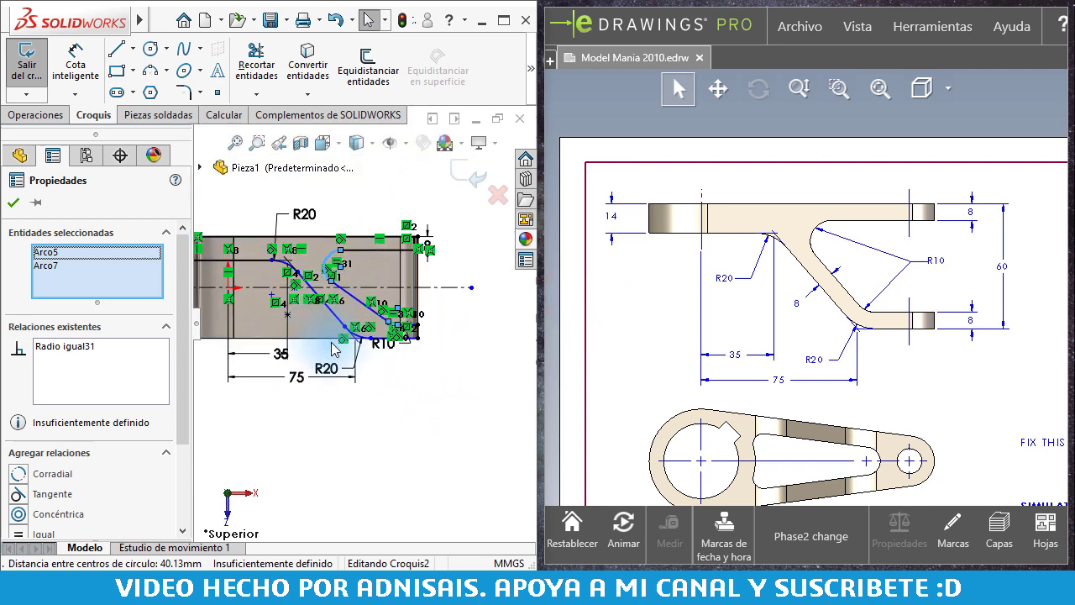
pyautogui.scroll(1, 407, 403)
pyautogui.click(341, 317)
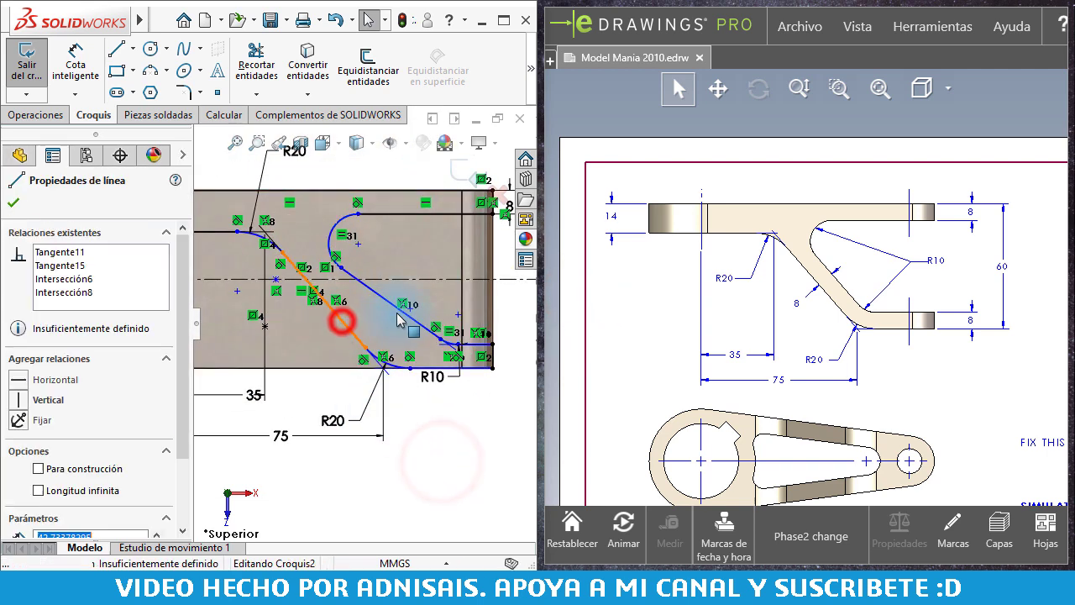
pyautogui.keyDown('ctrl'); pyautogui.click(389, 304); pyautogui.keyUp('ctrl')
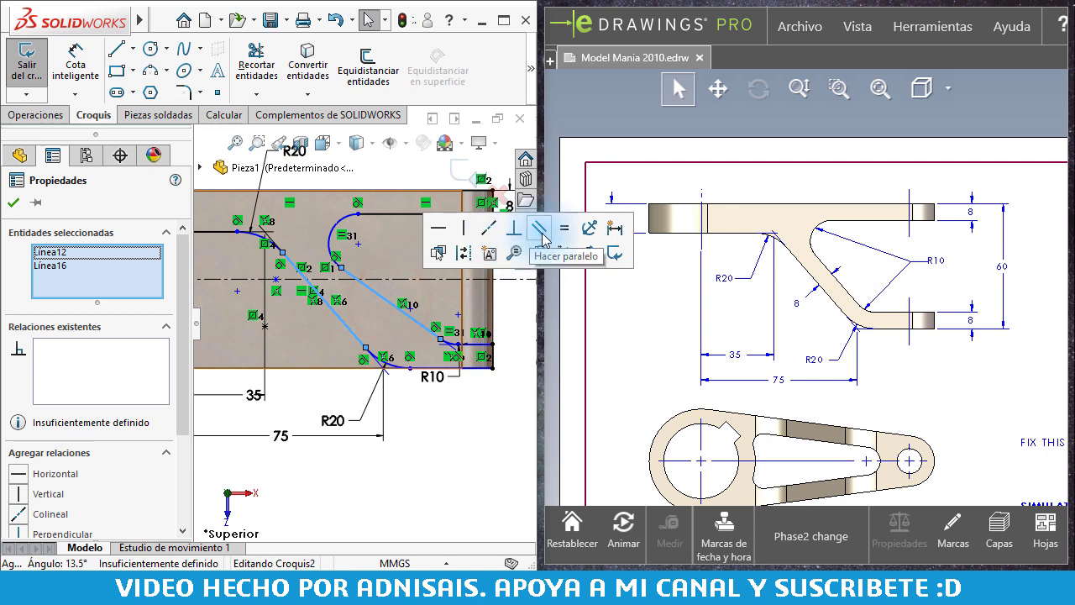
pyautogui.click(542, 234)
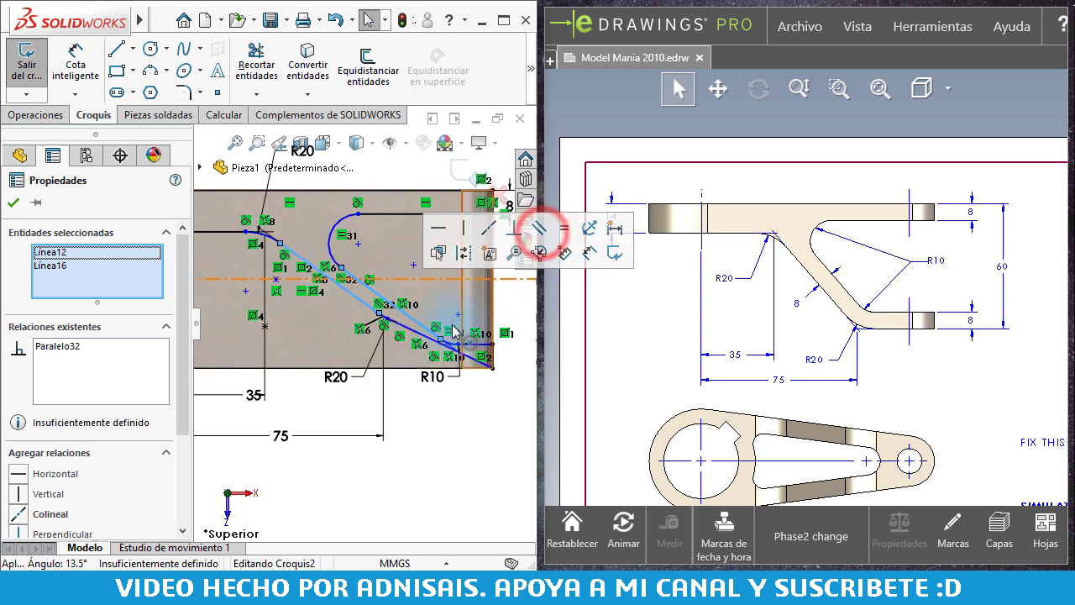
# Make both short lines at the right end horizontal.
pyautogui.click(408, 334)
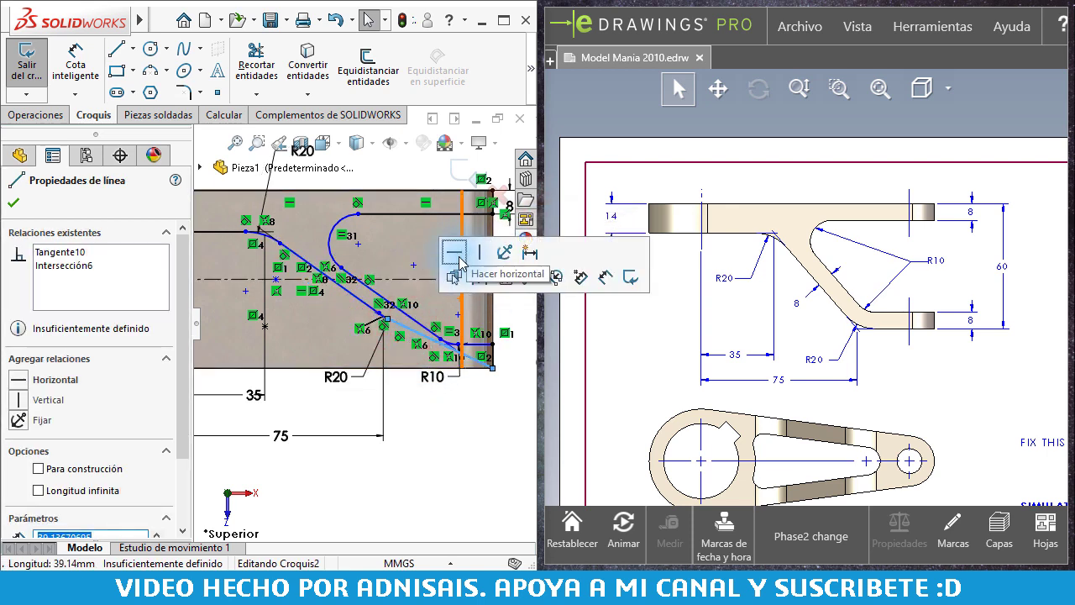
pyautogui.click(458, 263)
pyautogui.click(465, 465)
pyautogui.scroll(-3, 468, 353)
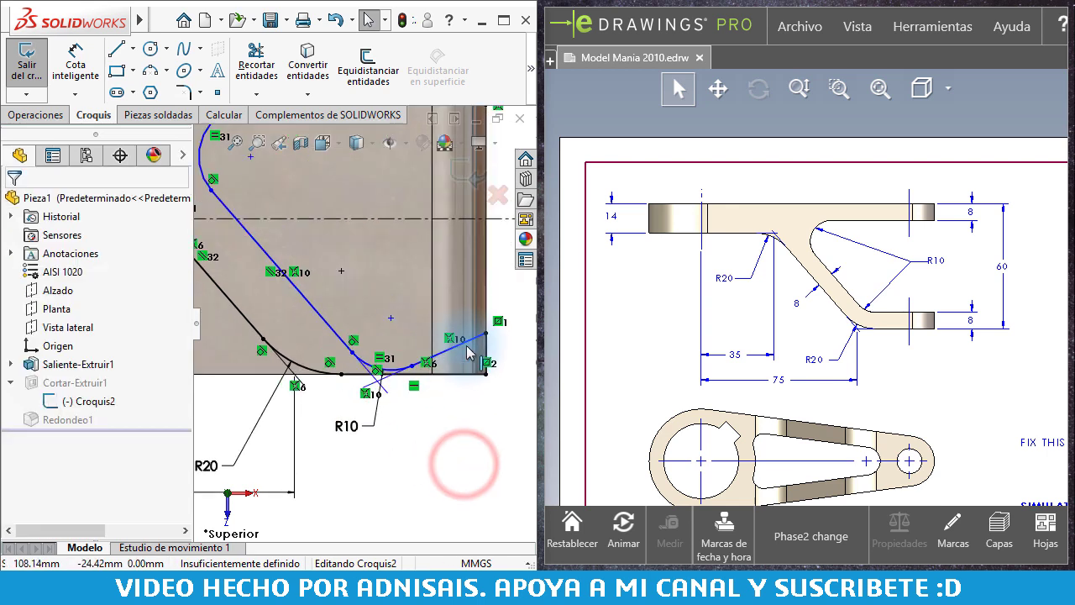
pyautogui.click(456, 348)
pyautogui.click(499, 272)
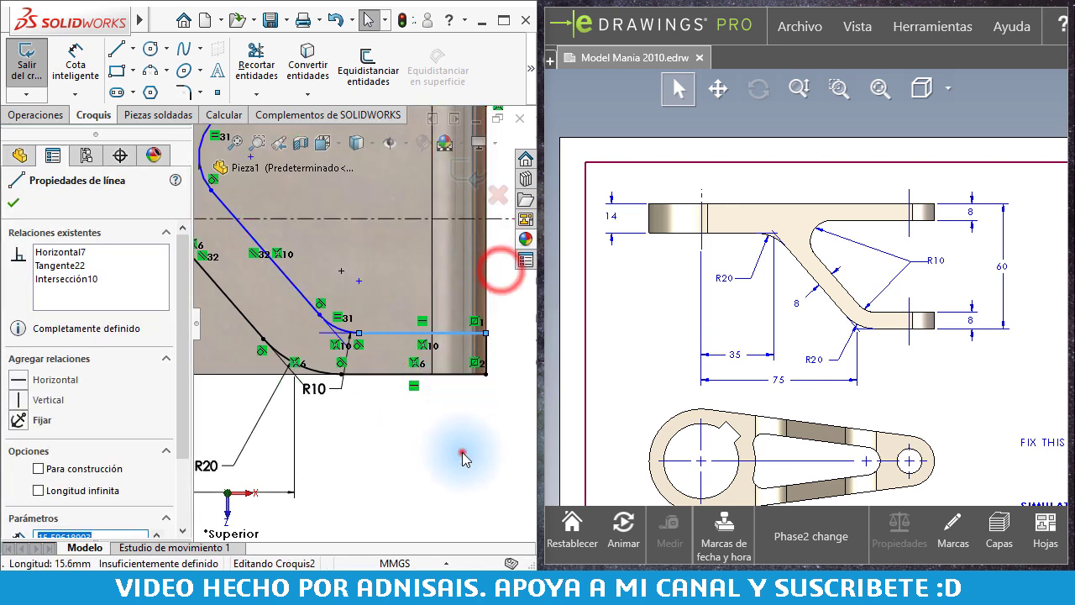
pyautogui.click(456, 451)
pyautogui.scroll(-3, 456, 451)
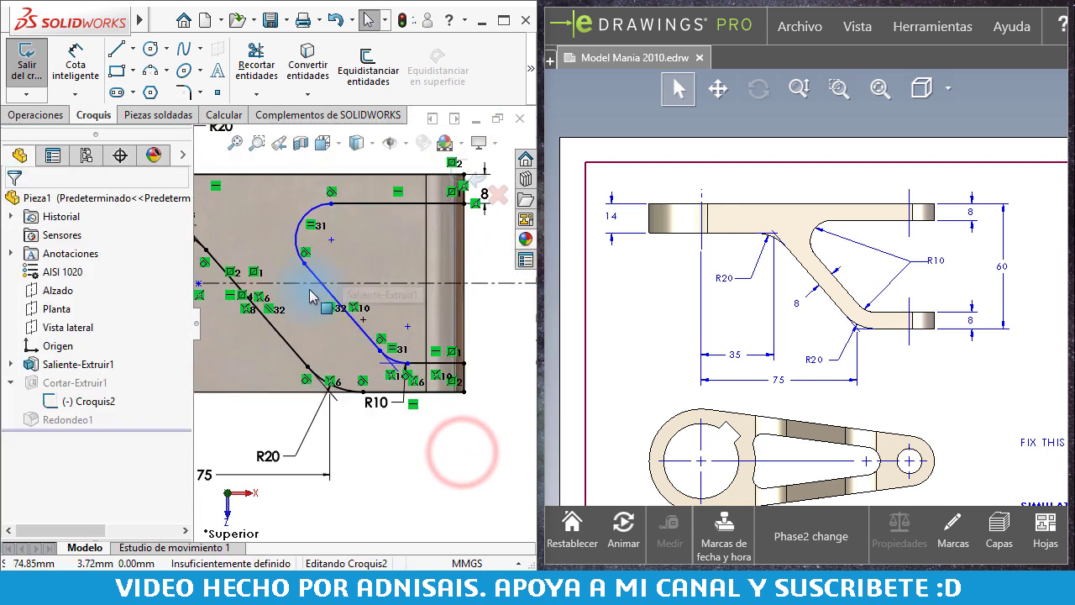
# Dimension the diagonal arm's width between the two diagonals as 8 mm.
pyautogui.press('d')
pyautogui.click(354, 330)
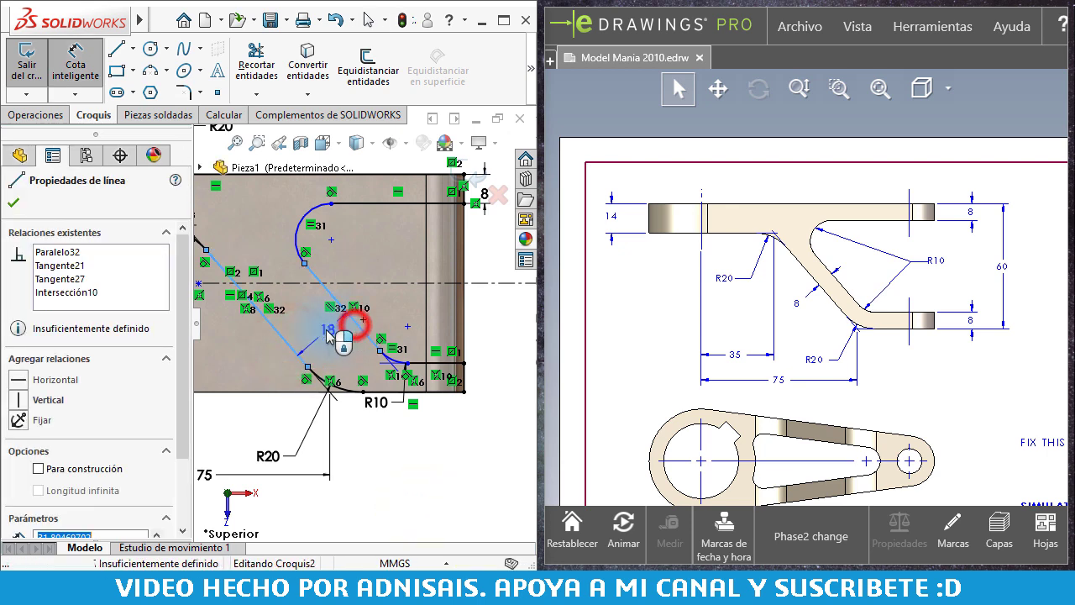
pyautogui.click(328, 336)
pyautogui.write('8mm')
pyautogui.press('Return')
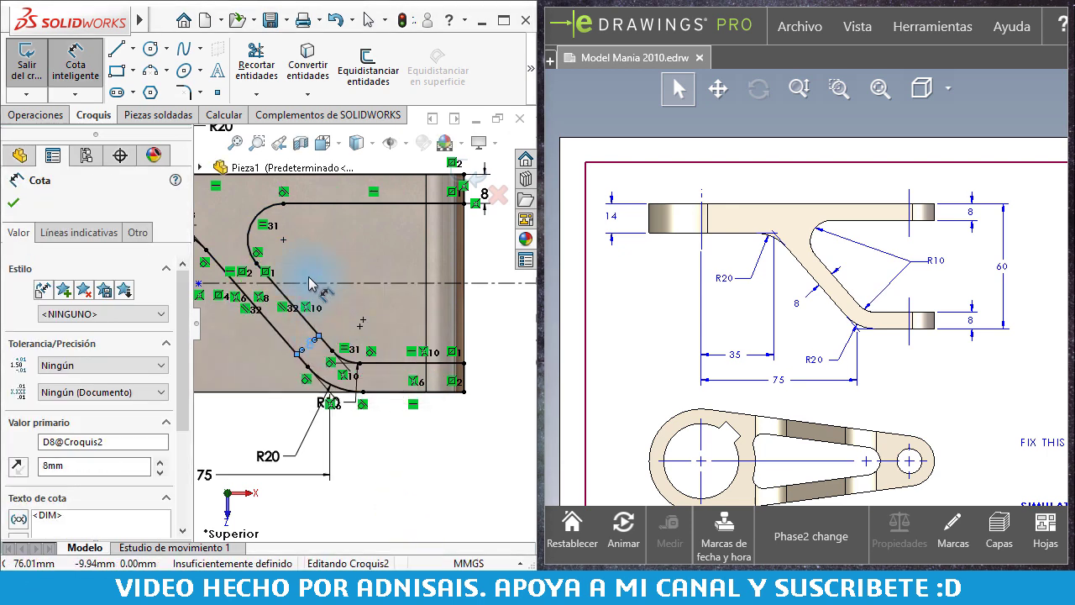
pyautogui.scroll(4, 289, 294)
pyautogui.scroll(-2, 252, 303)
pyautogui.press('Escape')
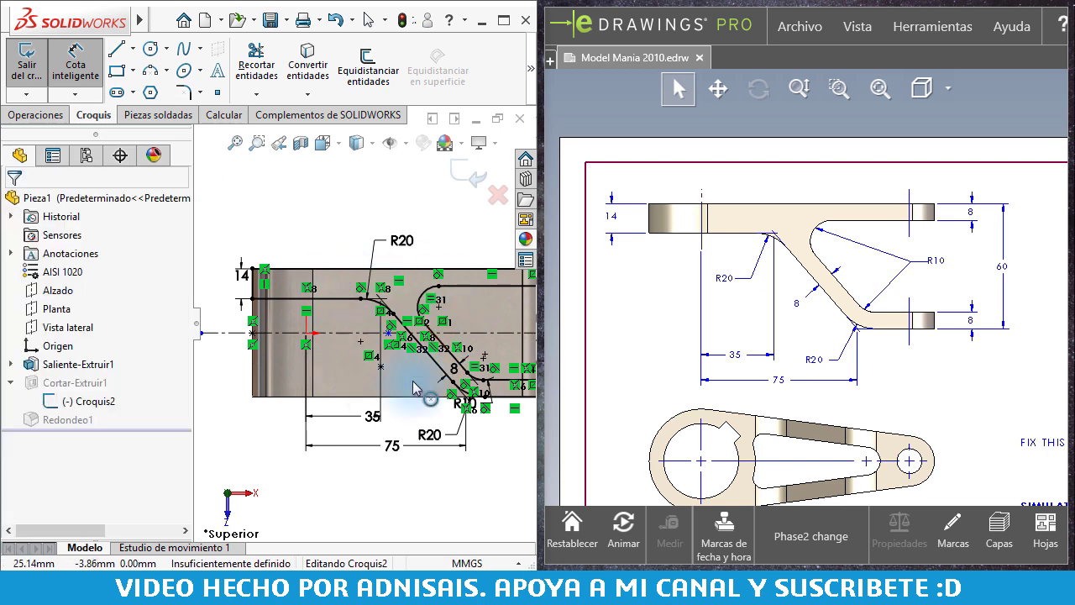
pyautogui.scroll(1, 418, 317)
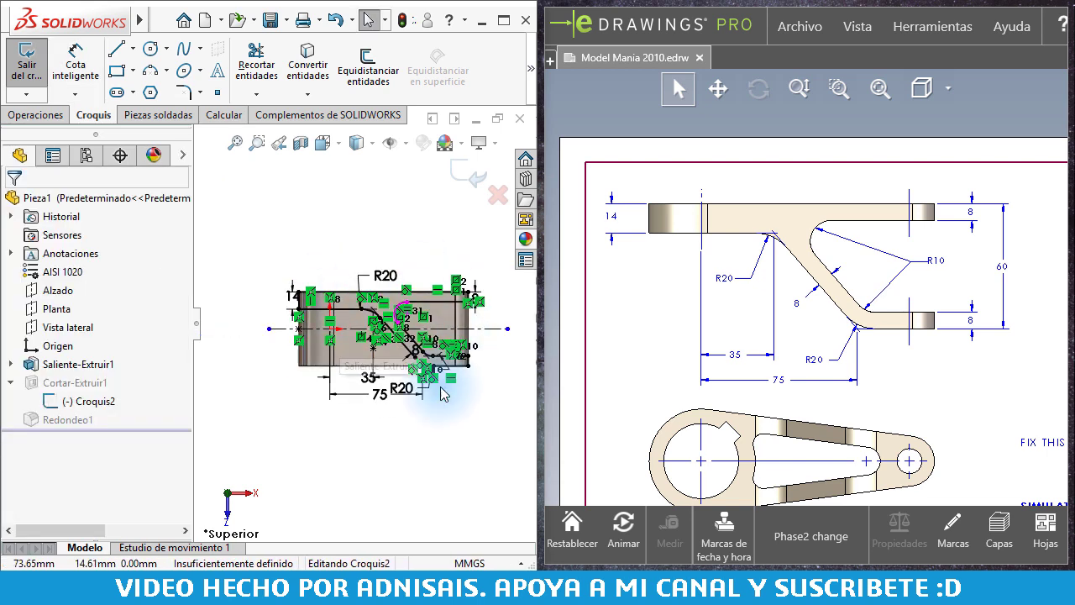
pyautogui.scroll(-1, 367, 335)
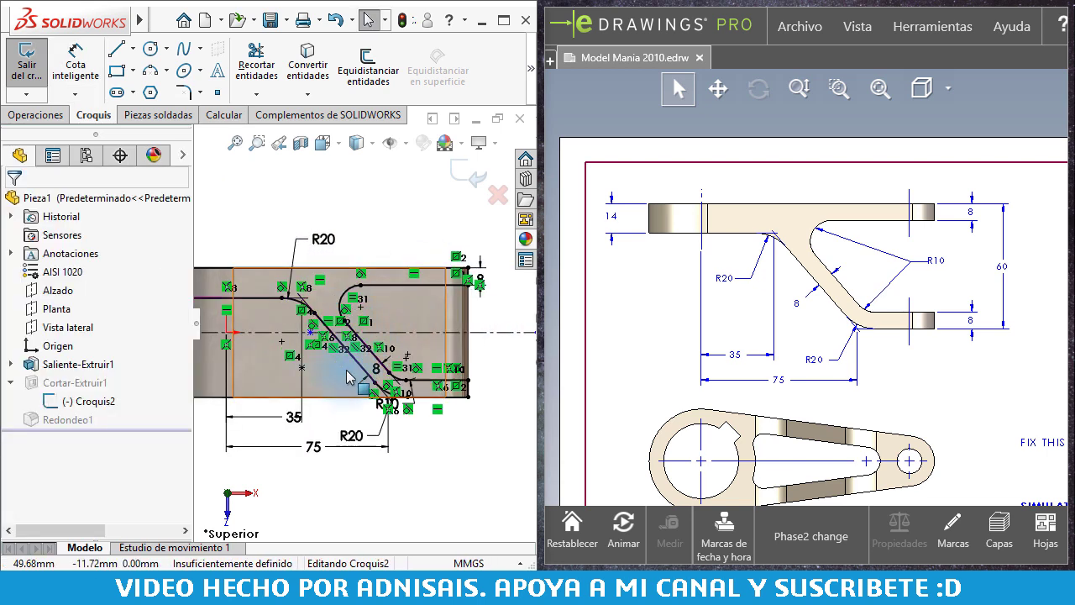
pyautogui.scroll(-1, 349, 378)
pyautogui.scroll(1, 287, 307)
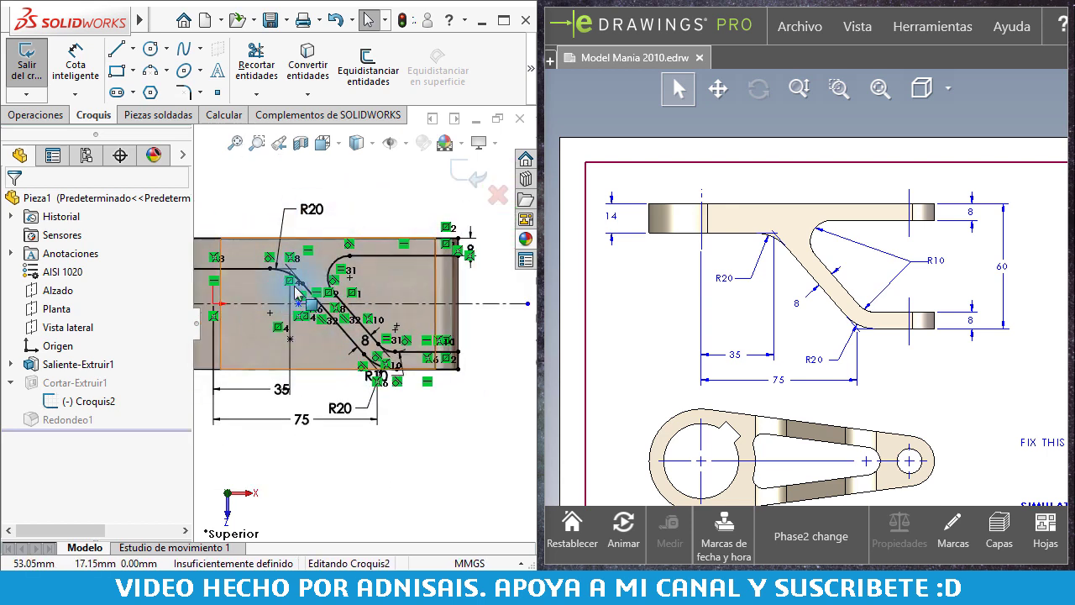
# Exit the current sketch to rebuild the swing arm and orbit it into a tilted 3D view.
pyautogui.click(474, 175)
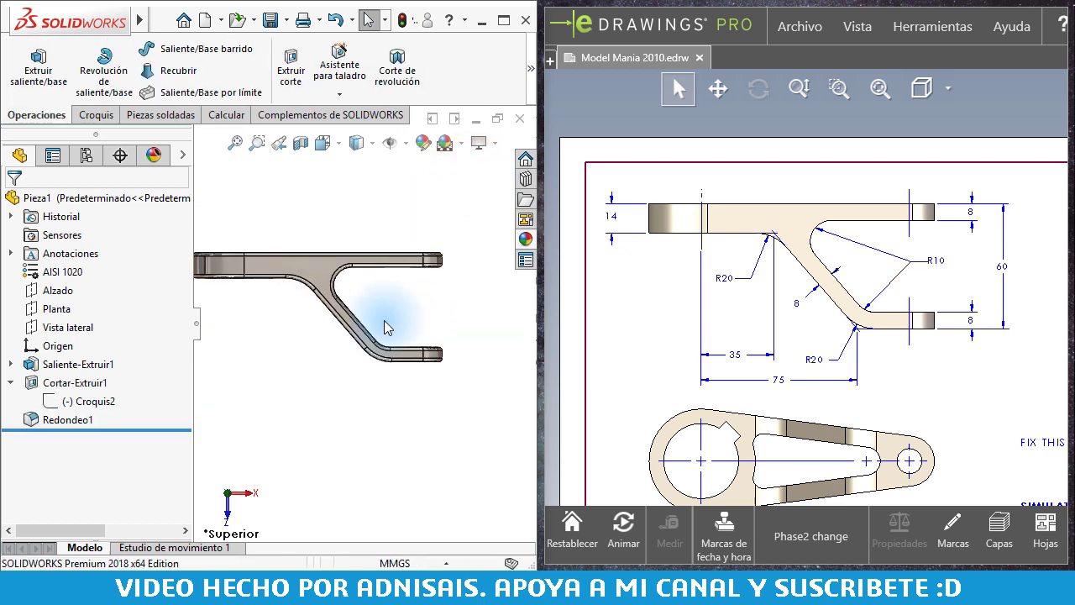
pyautogui.moveTo(384, 325)
pyautogui.mouseDown(button='middle')
pyautogui.moveTo(366, 234)
pyautogui.moveTo(300, 307)
pyautogui.mouseUp(button='middle')
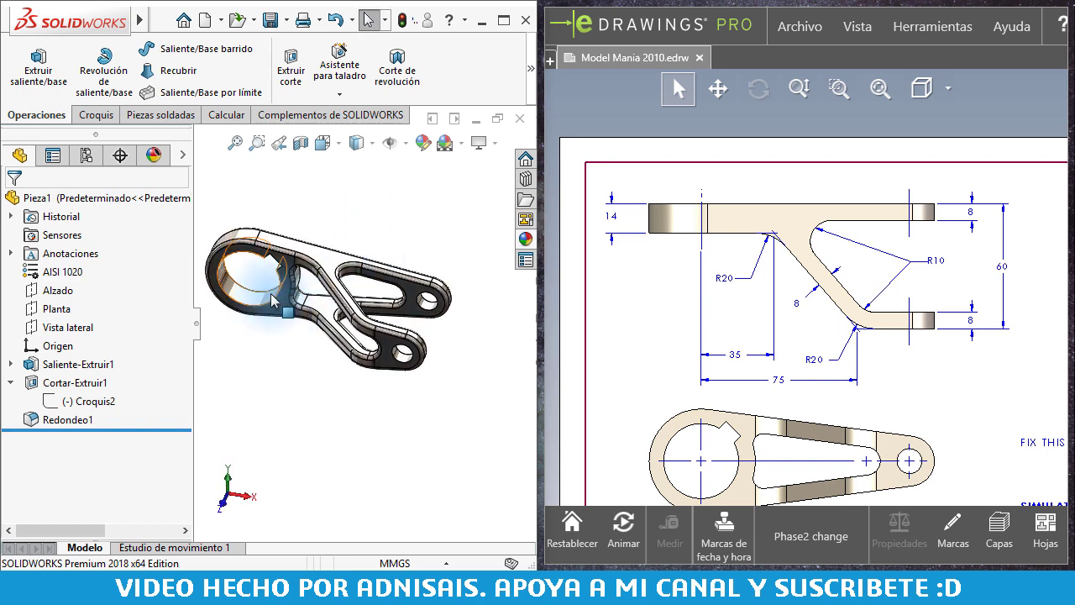
pyautogui.scroll(-3, 296, 307)
# Delete the stray point from sketch Croquis2 so it is fully defined, then exit the sketch.
pyautogui.click(65, 401)
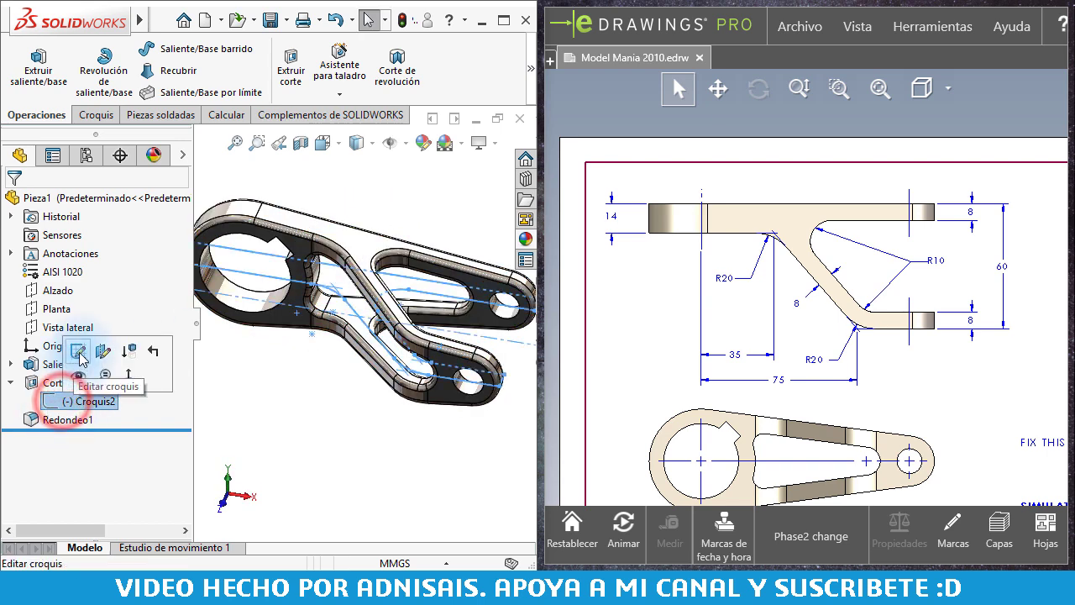
pyautogui.click(79, 355)
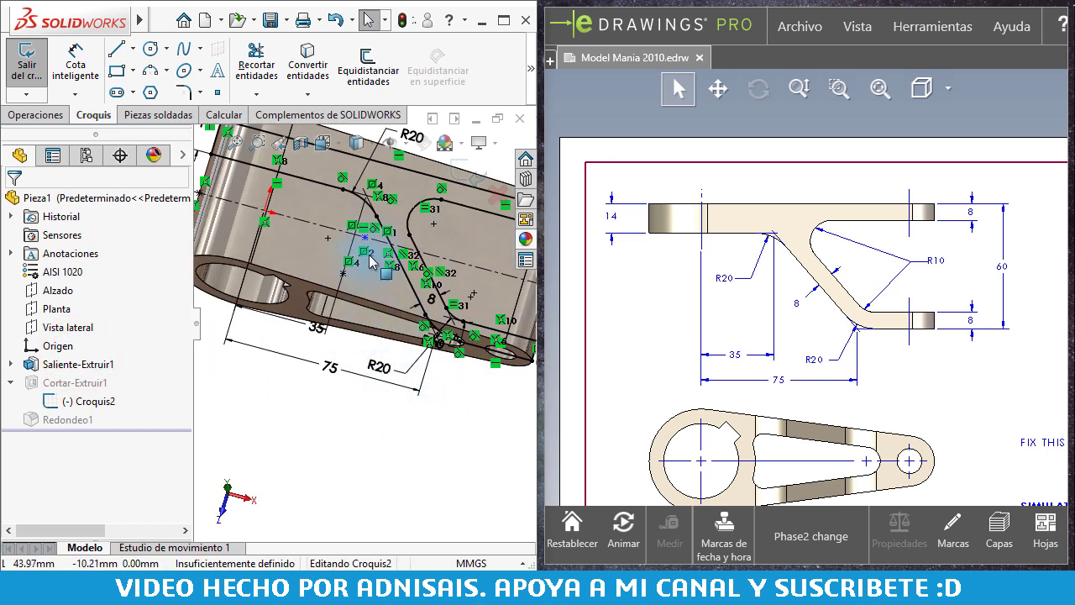
pyautogui.click(368, 237)
pyautogui.press('Delete')
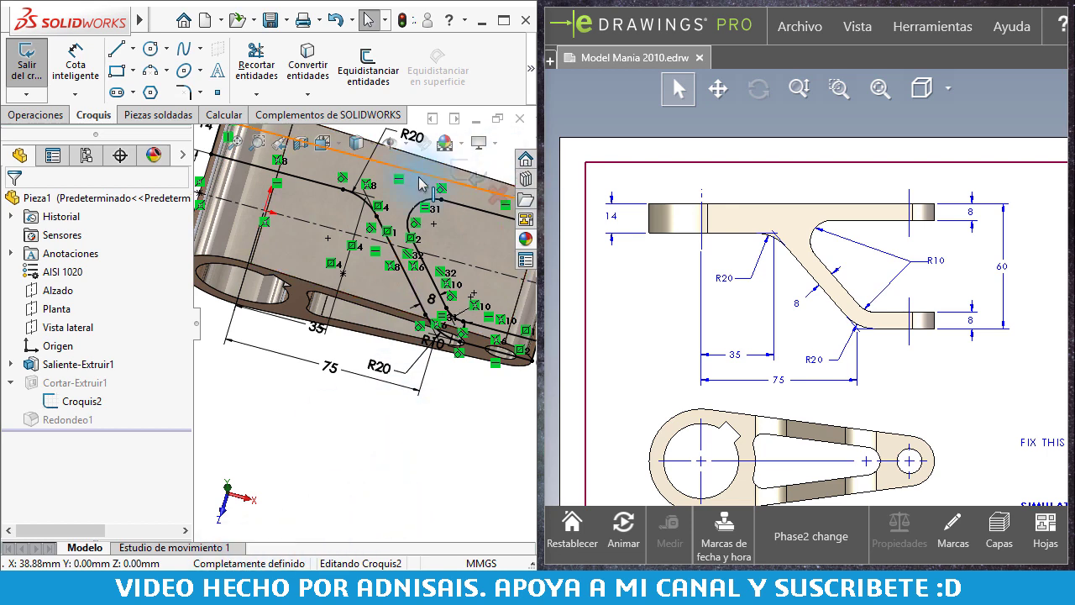
pyautogui.click(451, 172)
pyautogui.click(442, 433)
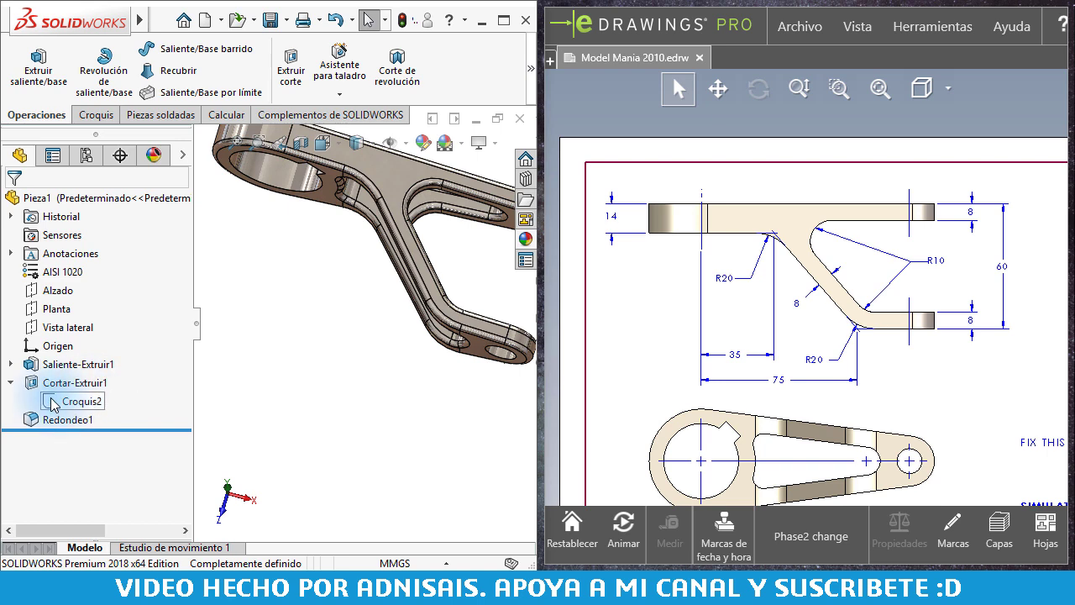
# Show the rebuilt swing arm in isometric view, zoomed to fit.
pyautogui.click(373, 364)
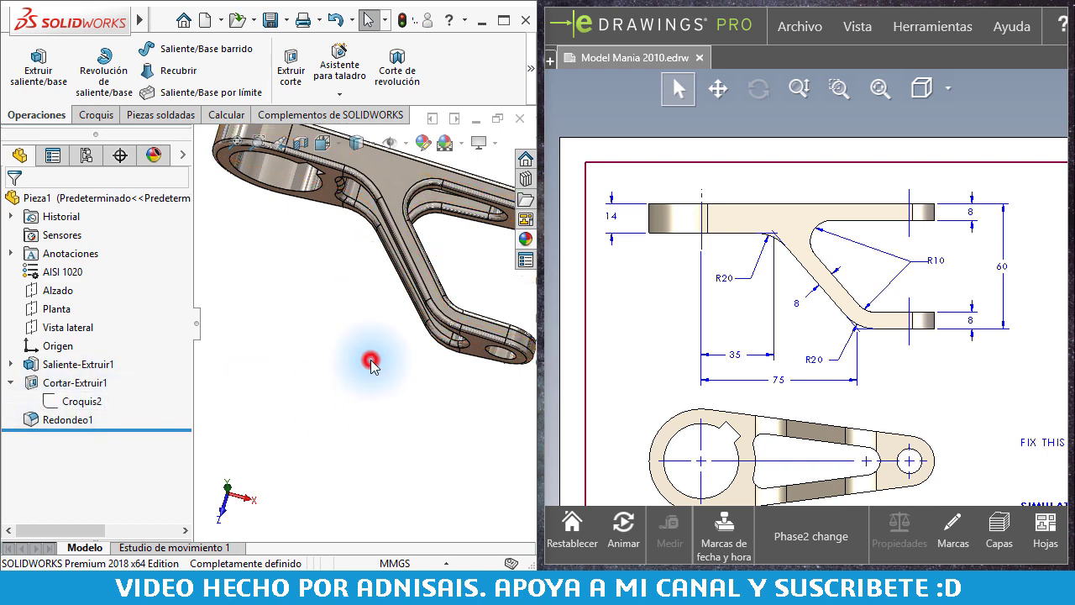
pyautogui.hotkey('ctrl', '7')
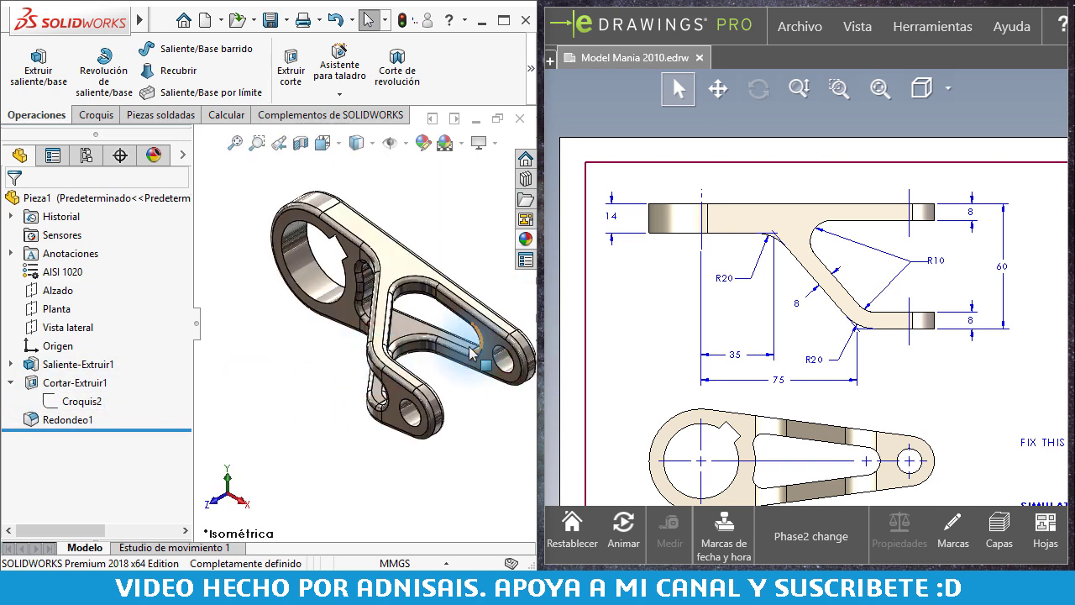
pyautogui.press('f')
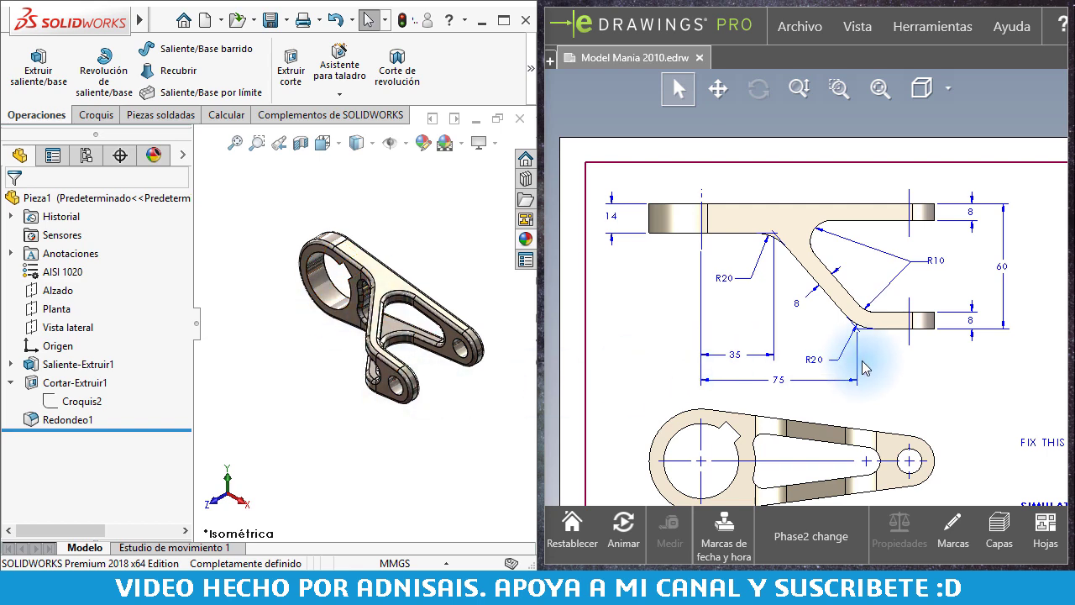
pyautogui.scroll(-3, 696, 240)
pyautogui.scroll(-1, 811, 277)
pyautogui.scroll(-1, 879, 304)
pyautogui.scroll(1, 880, 304)
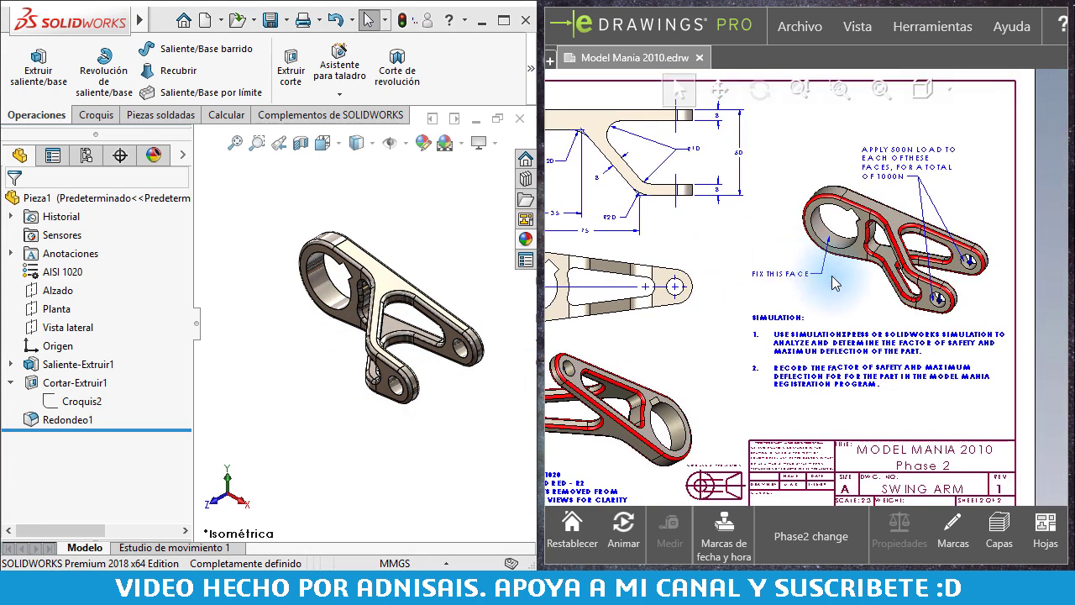
pyautogui.scroll(1, 894, 281)
pyautogui.scroll(1, 905, 269)
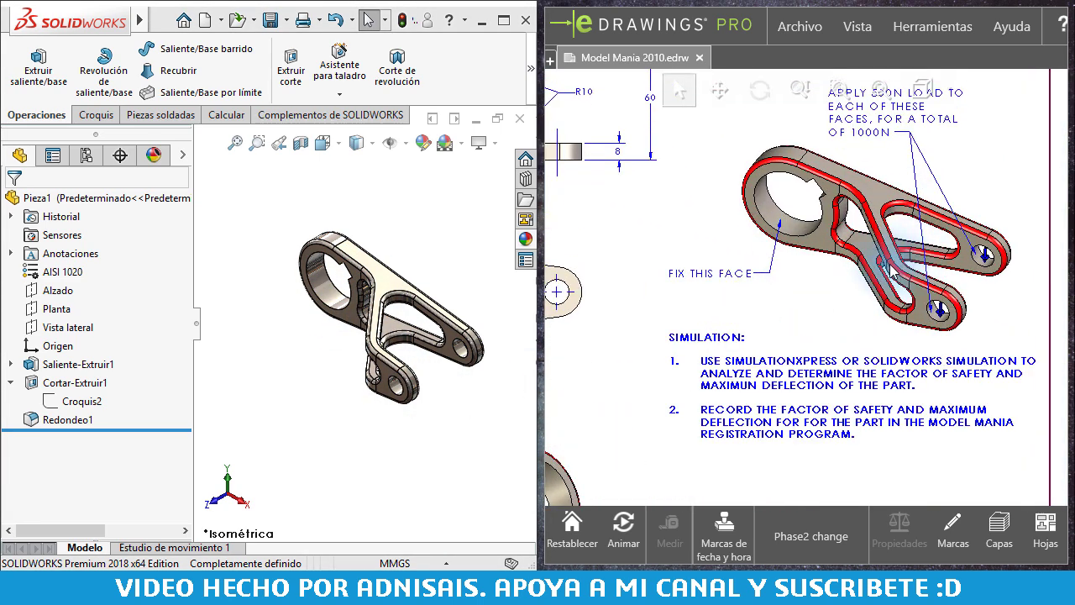
# Launch the SimulationXpress wizard from the Calcular tab and get past its welcome page.
pyautogui.scroll(1, 882, 343)
pyautogui.scroll(1, 918, 355)
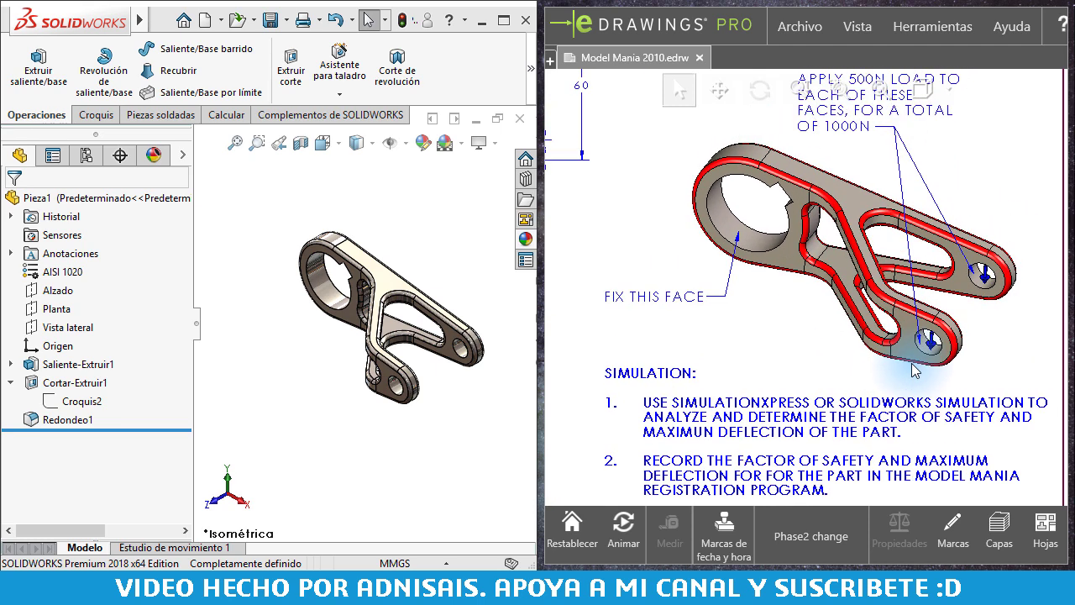
pyautogui.click(388, 189)
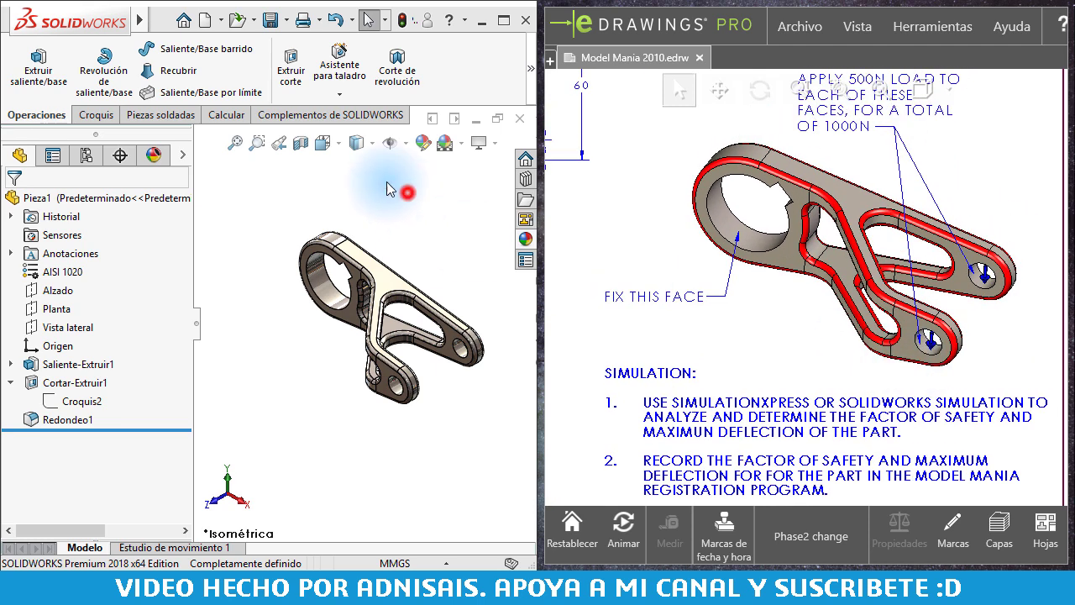
pyautogui.click(233, 115)
pyautogui.click(530, 69)
pyautogui.click(99, 217)
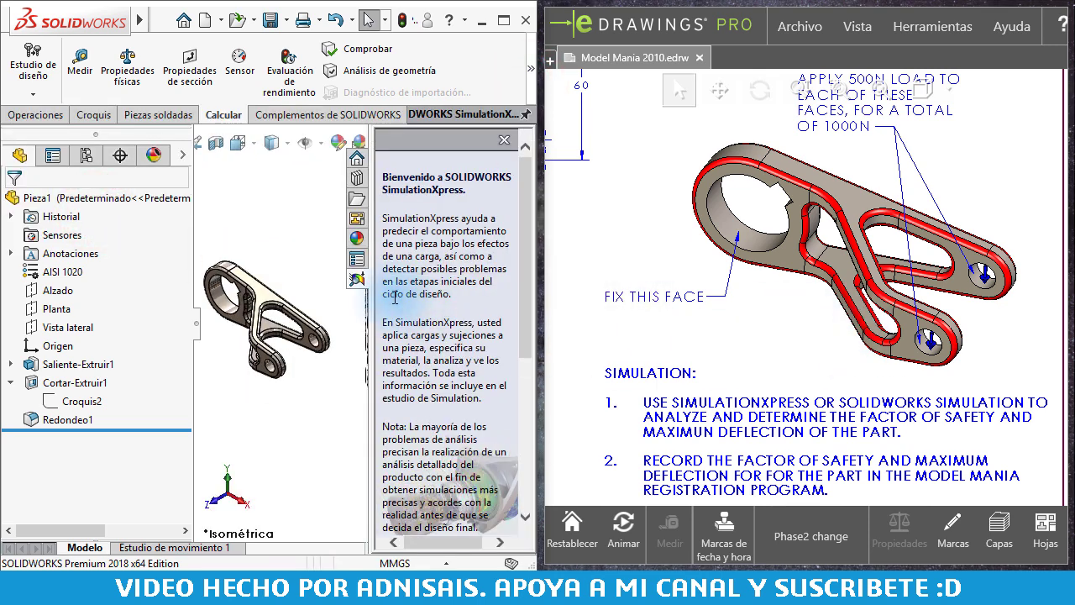
pyautogui.scroll(-5, 445, 361)
pyautogui.scroll(-2, 432, 453)
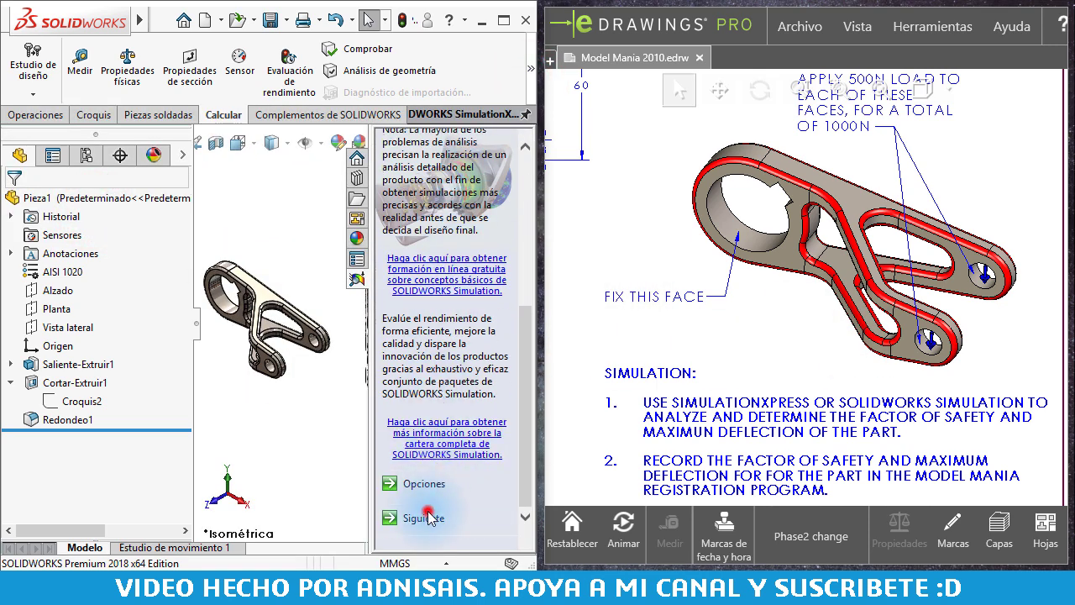
pyautogui.click(430, 519)
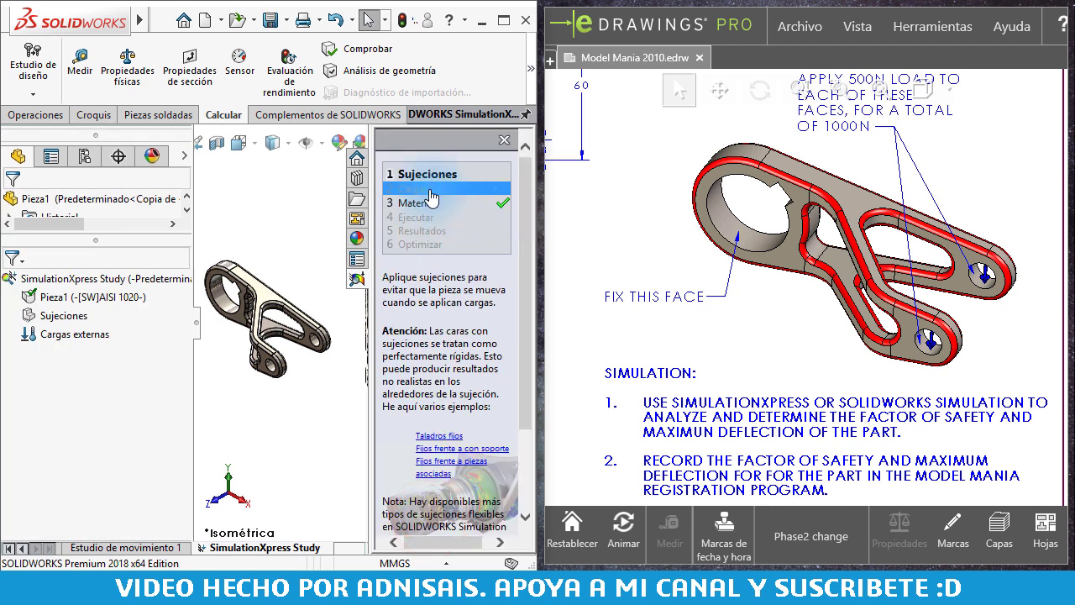
# Fix the large bore face as fixture Fijo-1 and advance to the Cargas step.
pyautogui.click(442, 178)
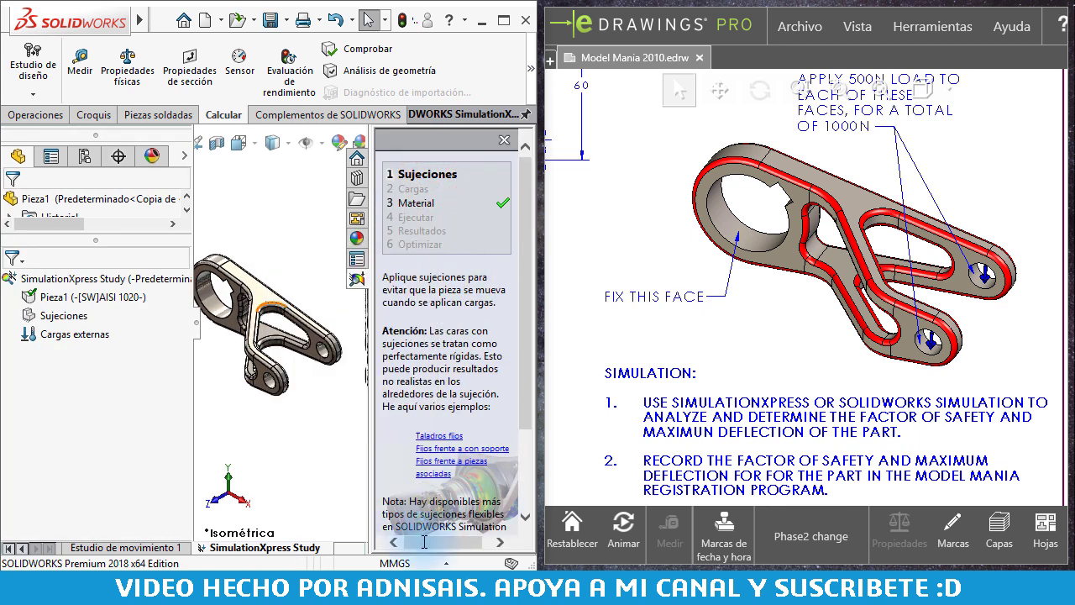
pyautogui.scroll(-3, 424, 491)
pyautogui.click(448, 455)
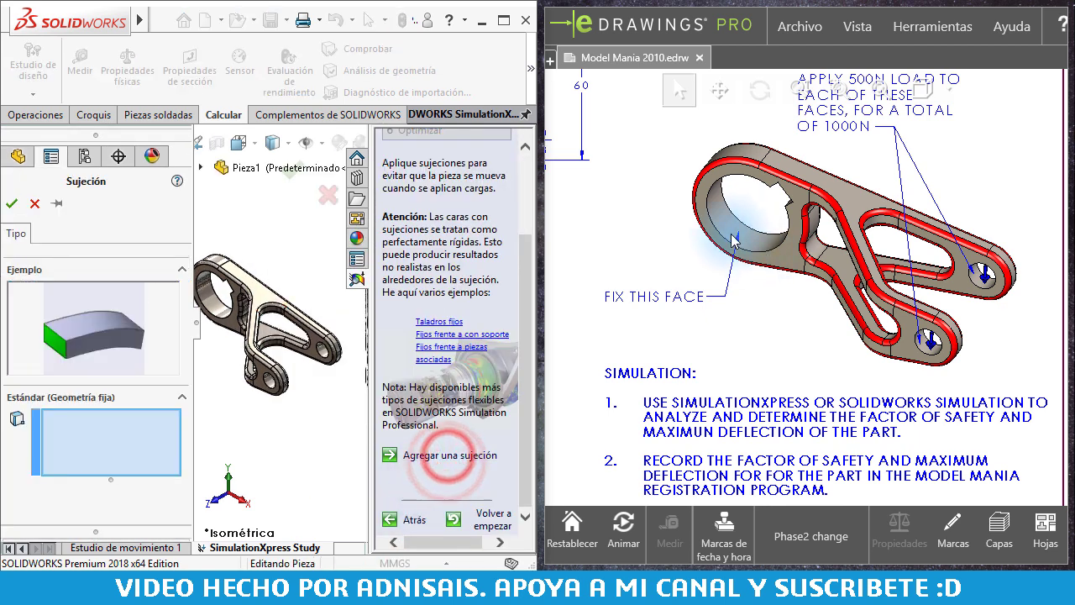
pyautogui.scroll(-5, 227, 326)
pyautogui.click(227, 325)
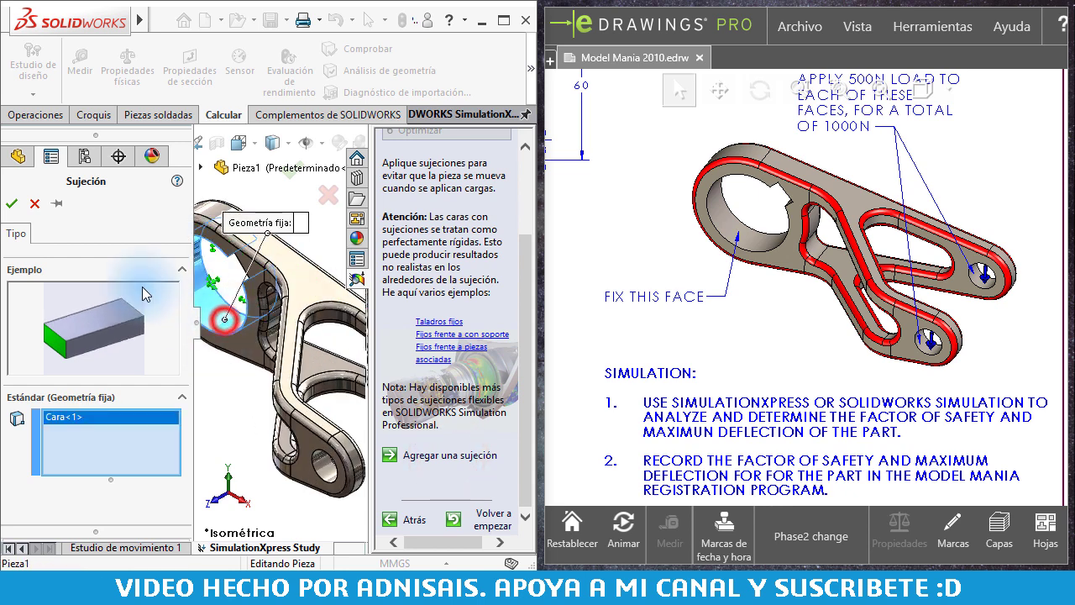
pyautogui.click(12, 203)
pyautogui.scroll(-2, 490, 434)
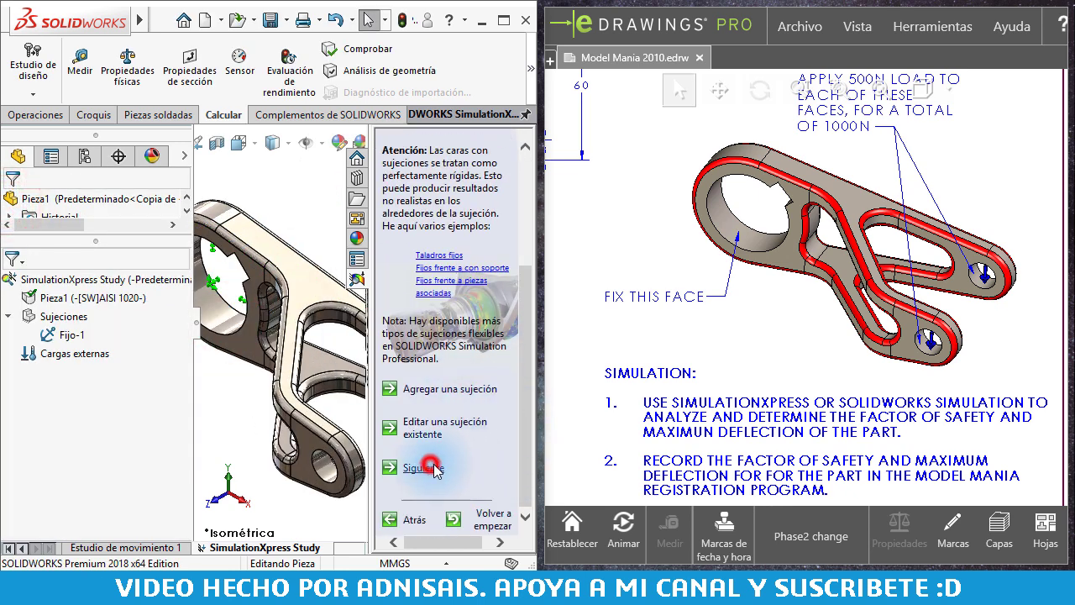
pyautogui.click(425, 467)
# Start a force load on the two lug hole faces.
pyautogui.moveTo(856, 103); pyautogui.dragTo(828, 147, button='middle')
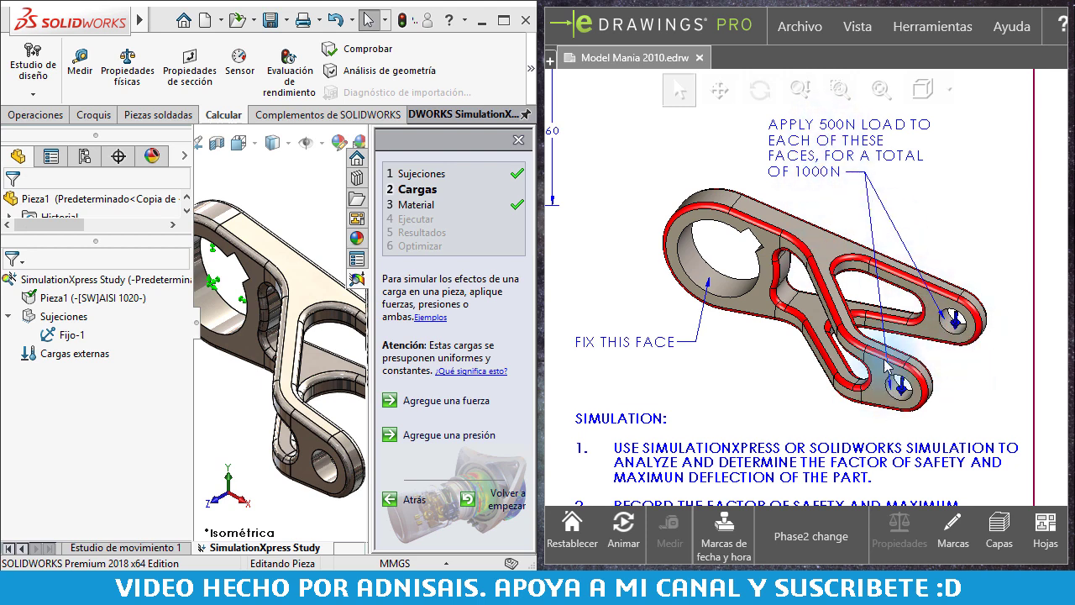
pyautogui.click(472, 403)
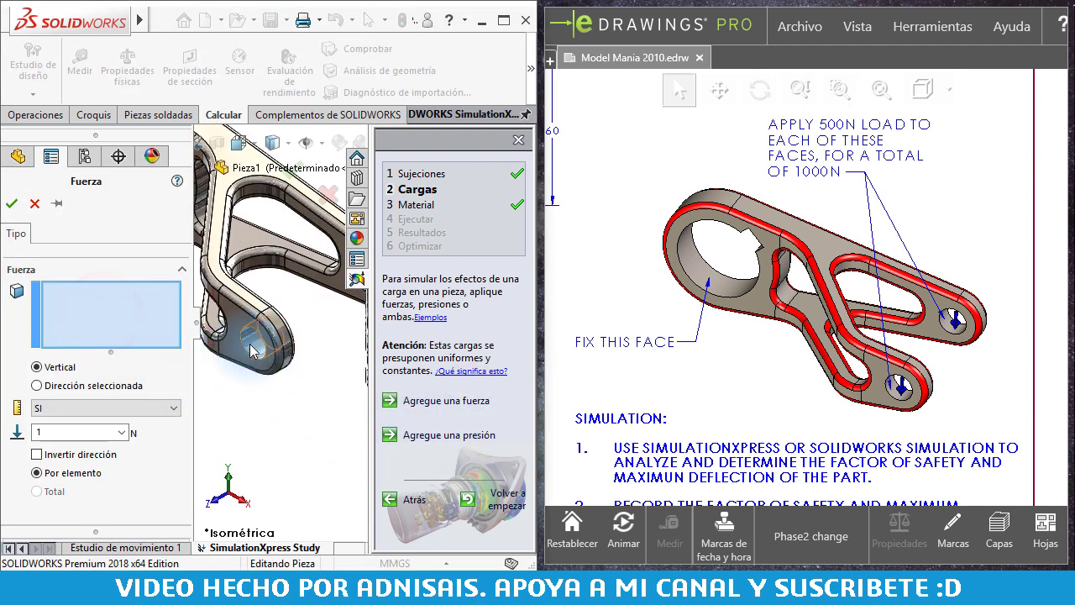
pyautogui.click(252, 334)
pyautogui.scroll(-3, 322, 286)
pyautogui.click(322, 286)
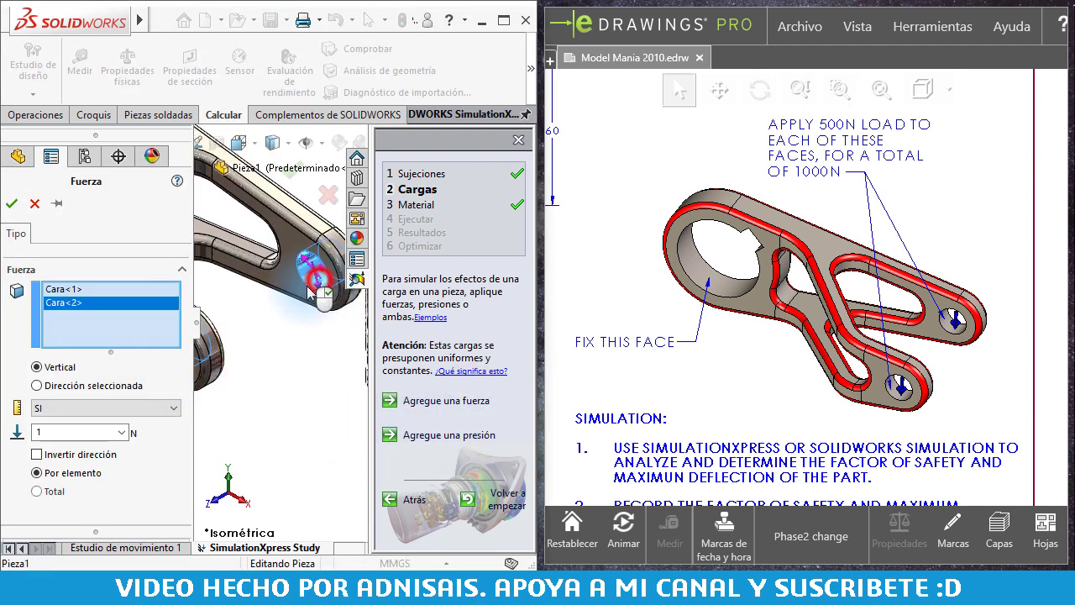
pyautogui.scroll(3, 315, 244)
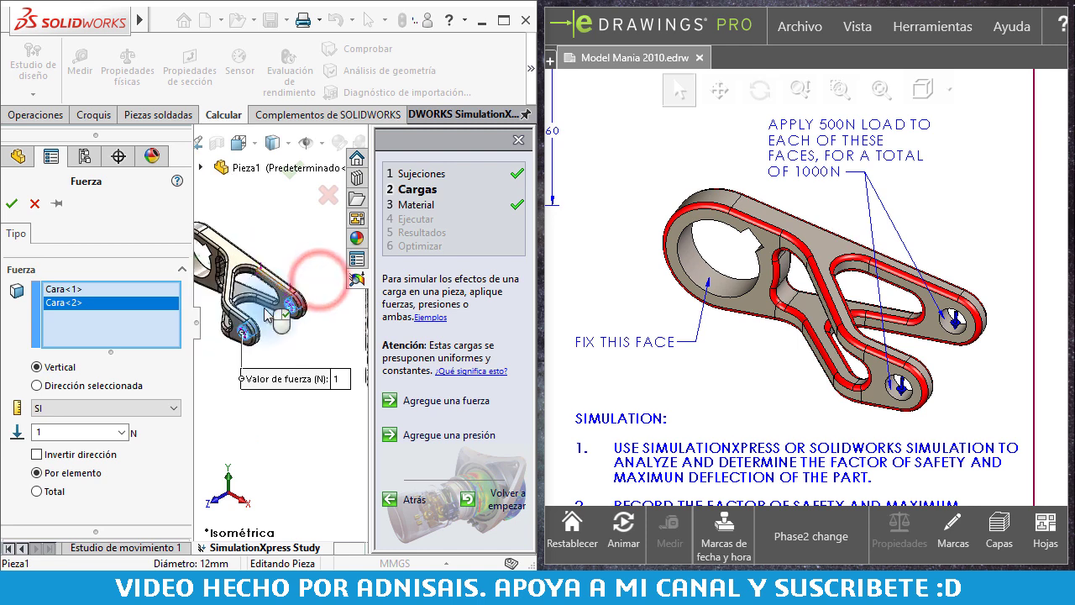
# Direct the force along the Planta plane.
pyautogui.click(37, 386)
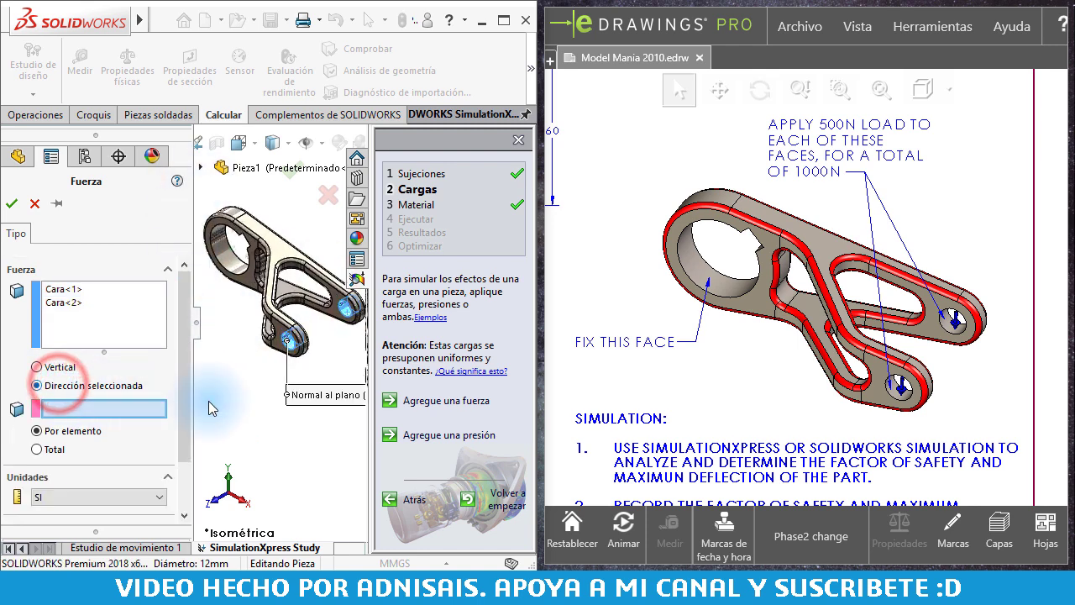
pyautogui.click(203, 170)
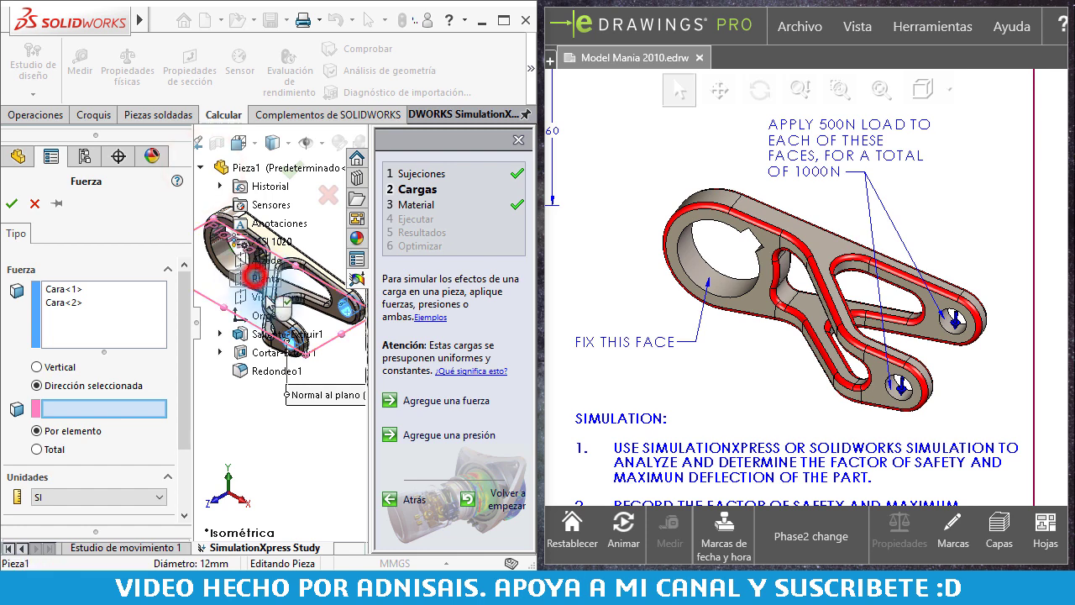
pyautogui.click(265, 278)
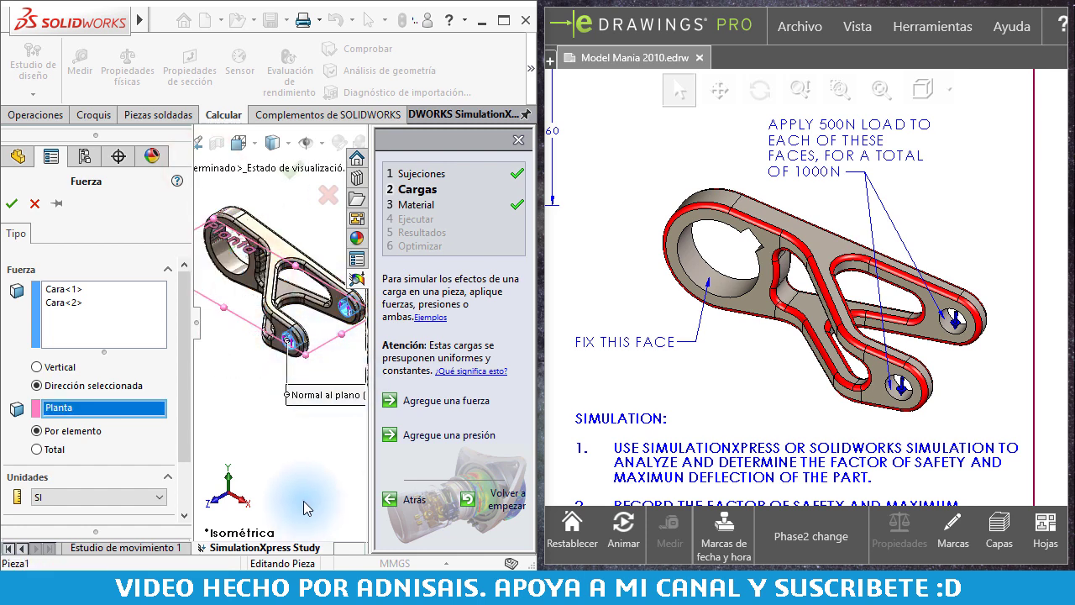
pyautogui.click(206, 168)
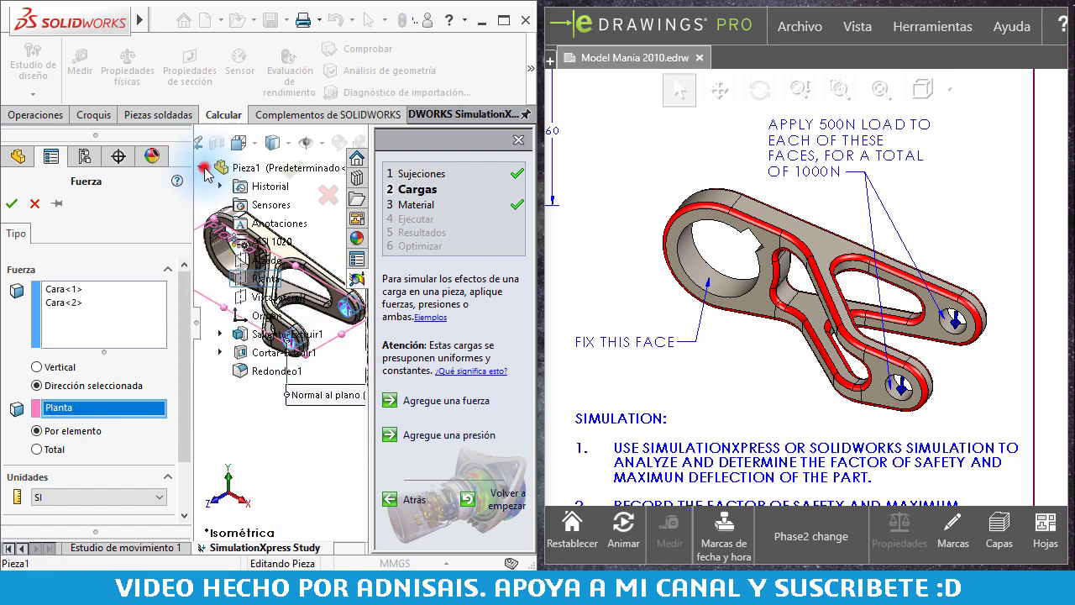
pyautogui.scroll(-5, 293, 427)
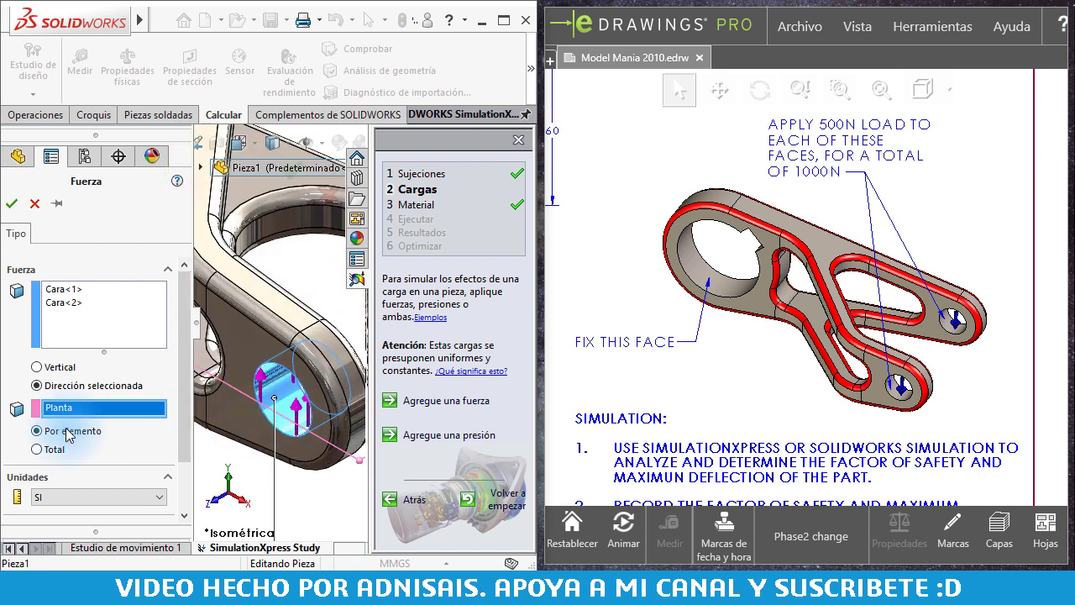
pyautogui.moveTo(184, 445); pyautogui.dragTo(184, 492)
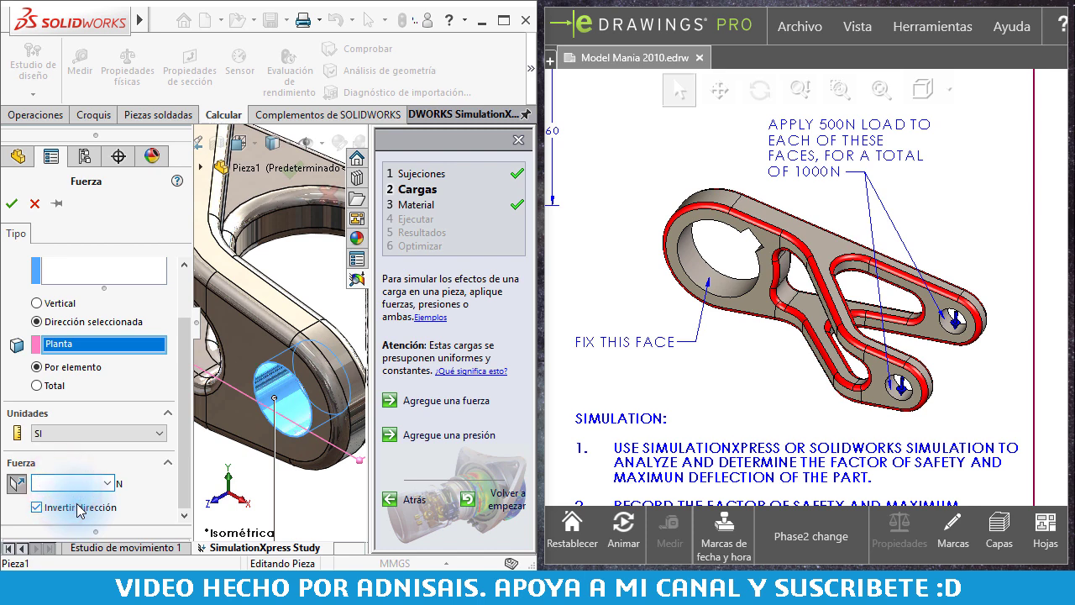
# Apply 500 N per face with reversed direction and accept load Fuerza-1.
pyautogui.click(36, 366)
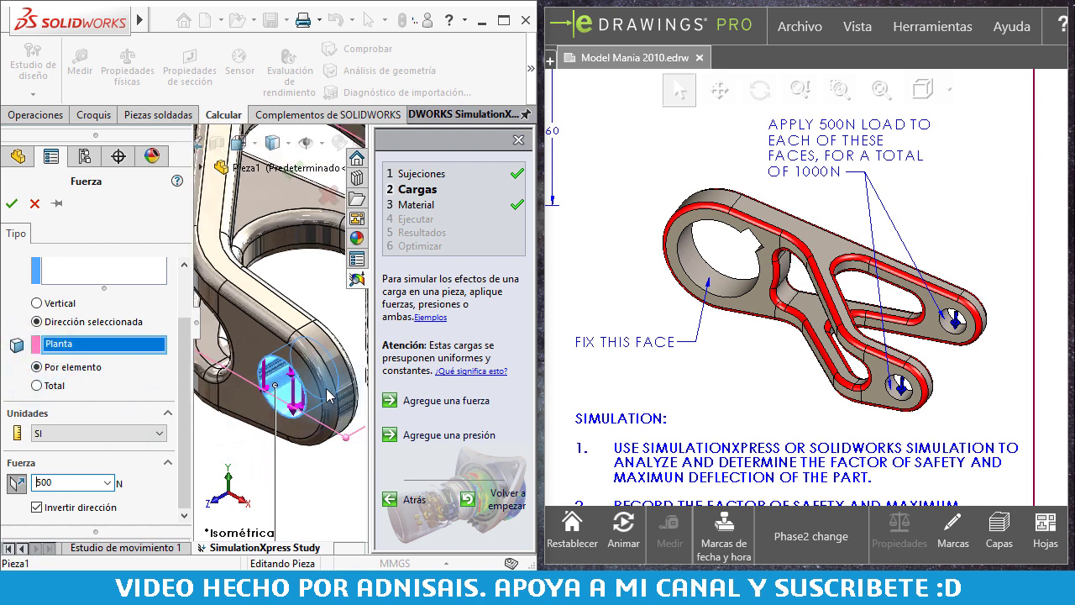
pyautogui.scroll(5, 294, 404)
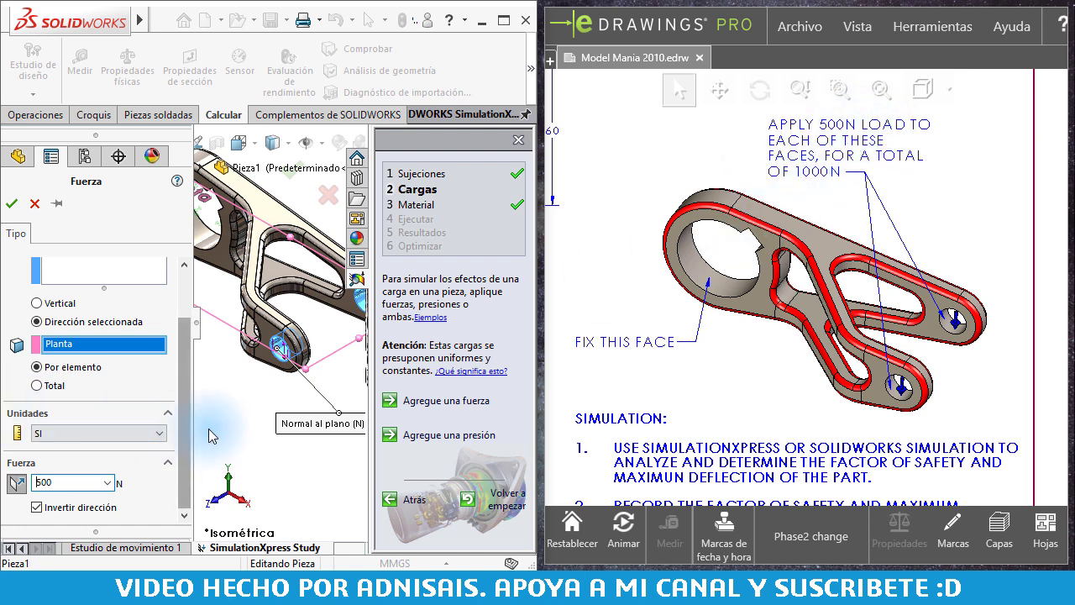
pyautogui.click(243, 440)
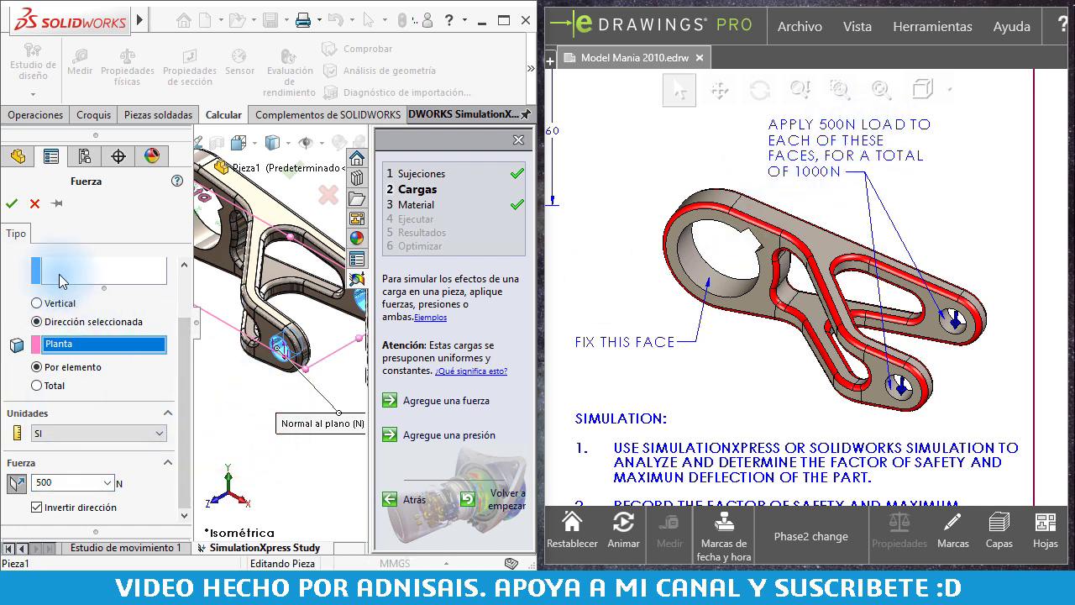
pyautogui.click(11, 204)
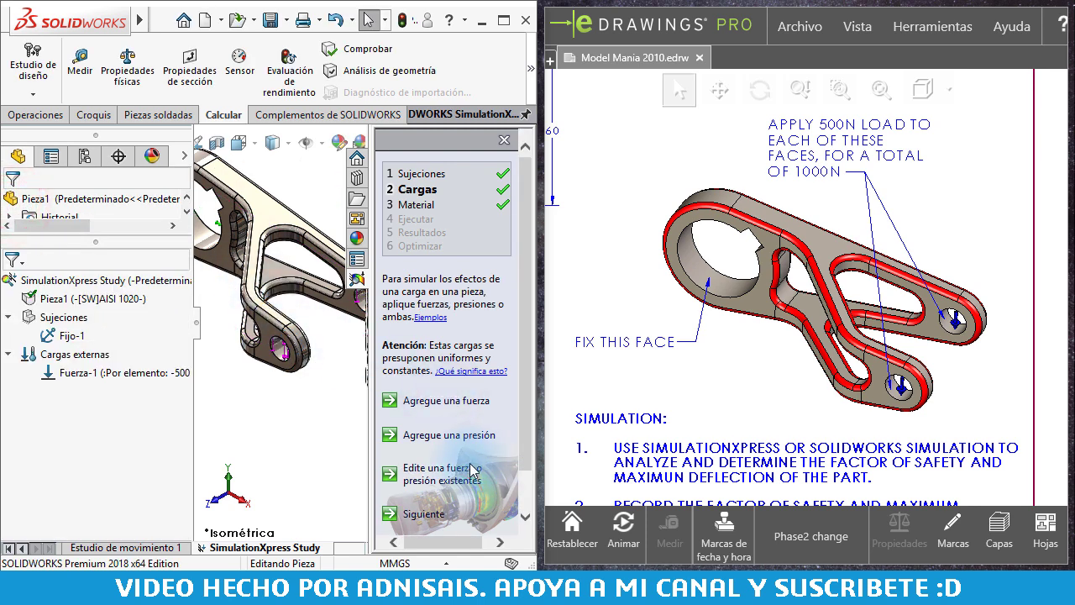
# Accept AISI 1020 as the material and run the simulation until meshing and solving finish.
pyautogui.click(424, 514)
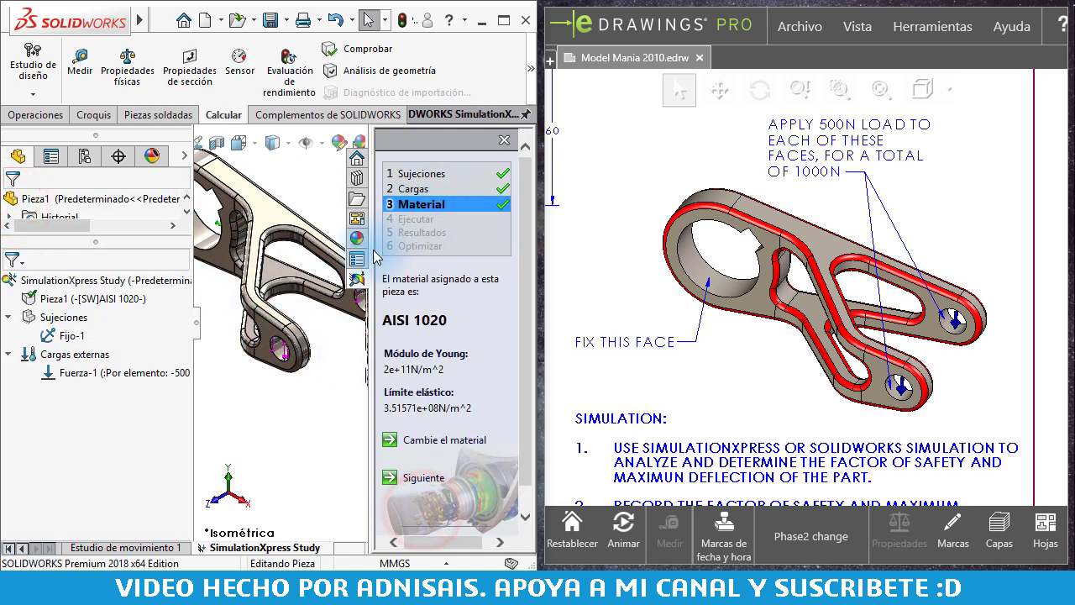
pyautogui.click(437, 480)
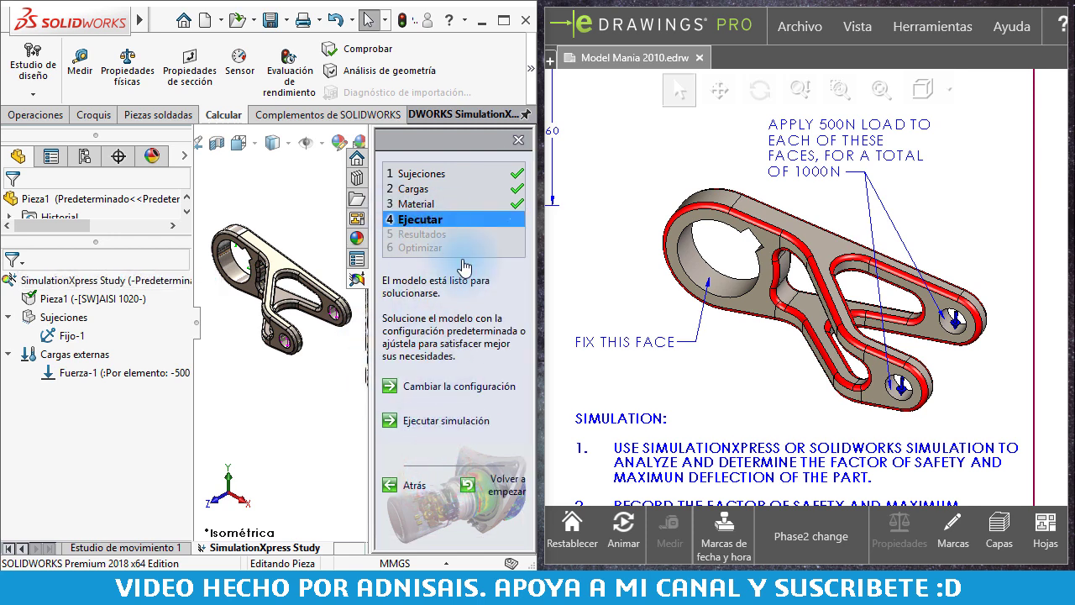
pyautogui.click(429, 422)
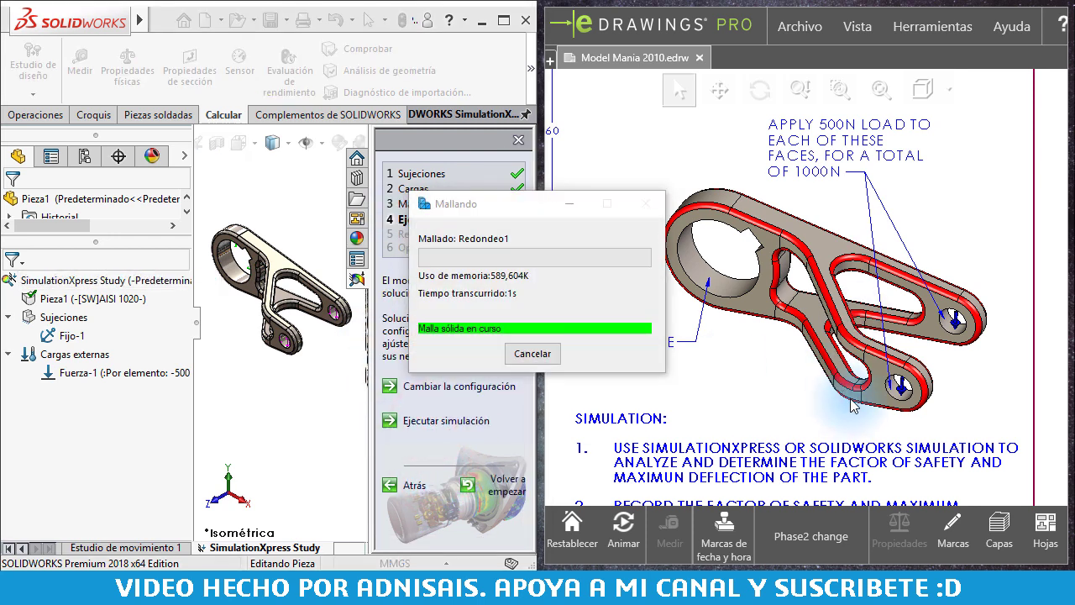
pyautogui.moveTo(844, 407); pyautogui.dragTo(874, 300)
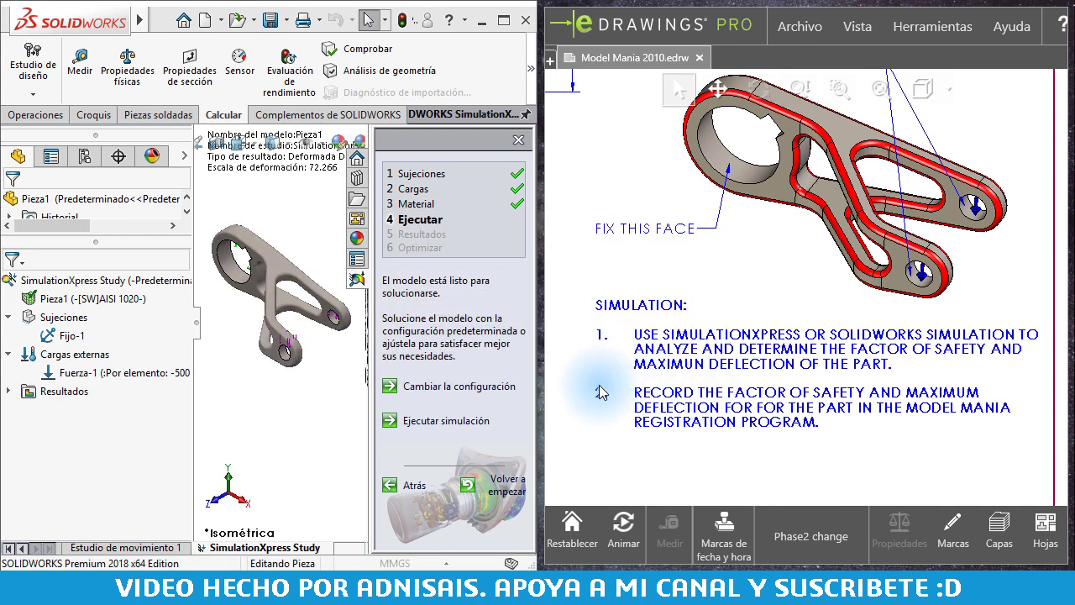
# Confirm the deformation is as expected and show the displacement plot, peaking at 1.896e-01 mm.
pyautogui.click(526, 457)
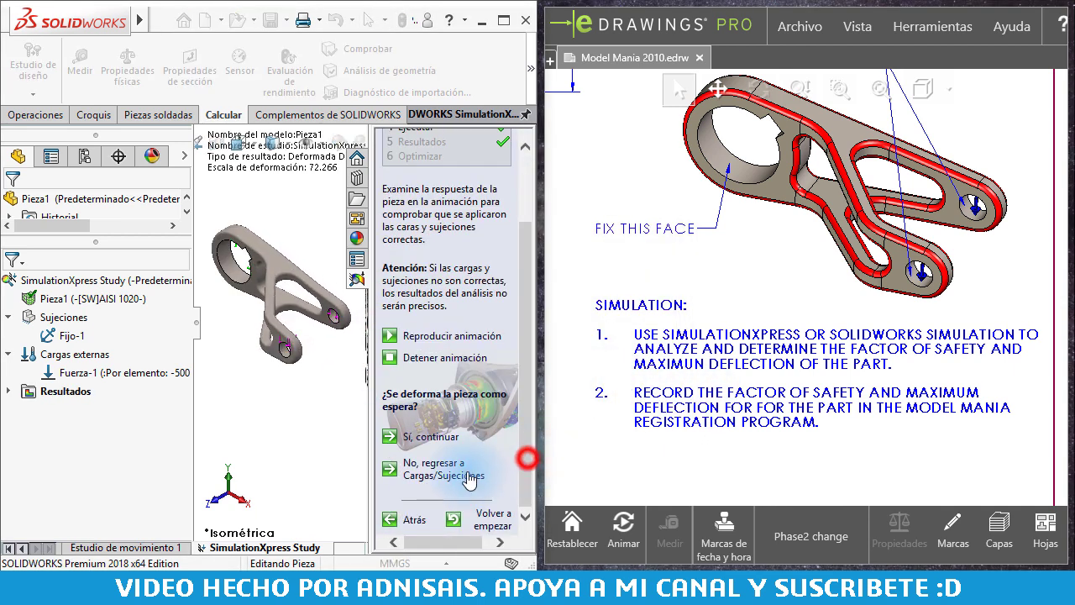
pyautogui.click(408, 439)
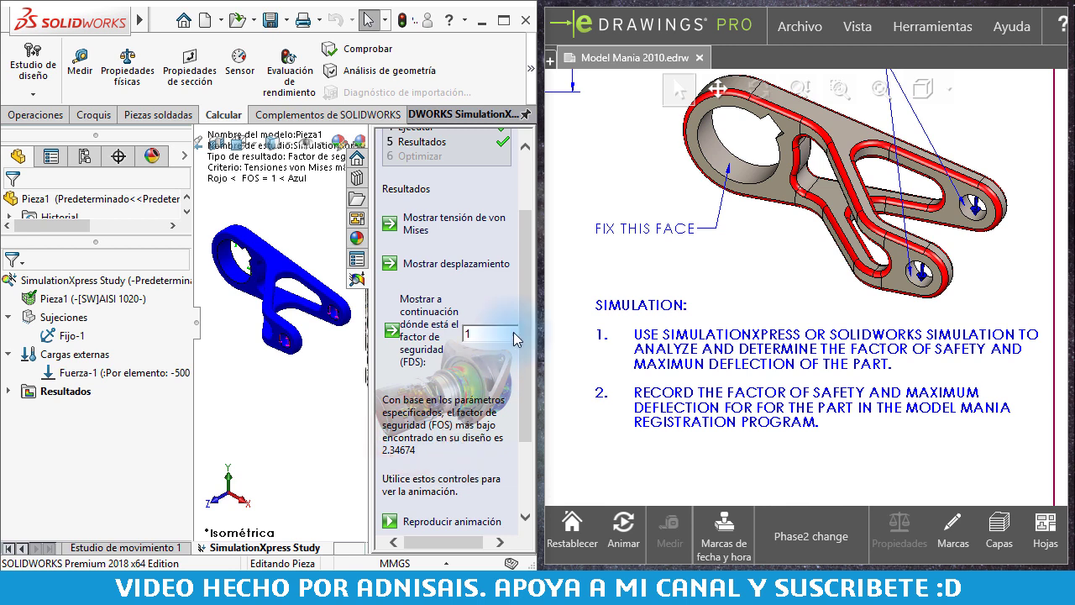
pyautogui.moveTo(524, 293); pyautogui.dragTo(524, 242)
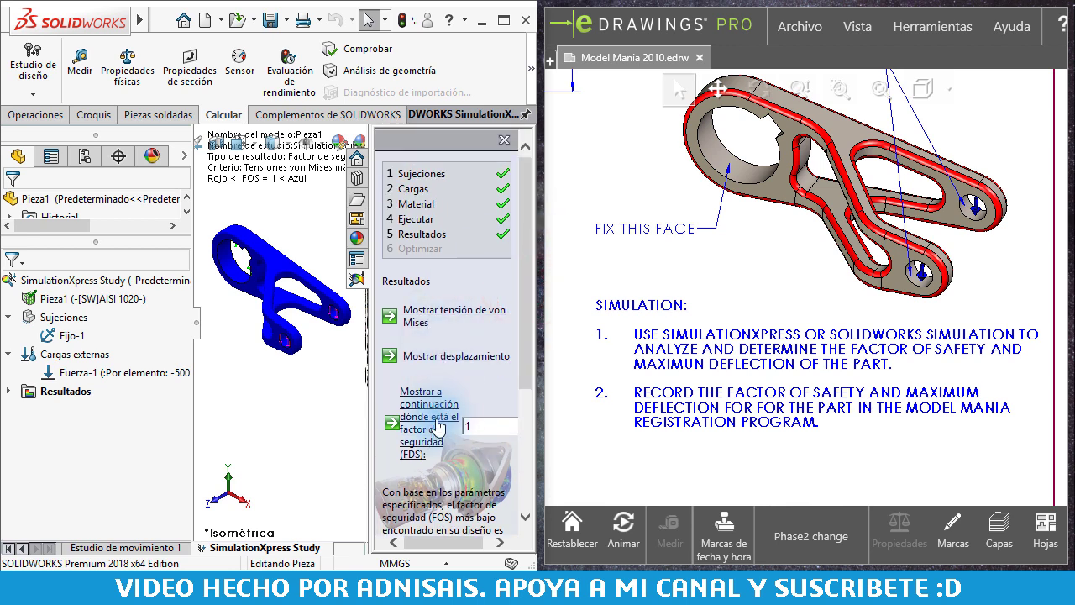
pyautogui.scroll(-1, 435, 455)
pyautogui.scroll(-1, 424, 428)
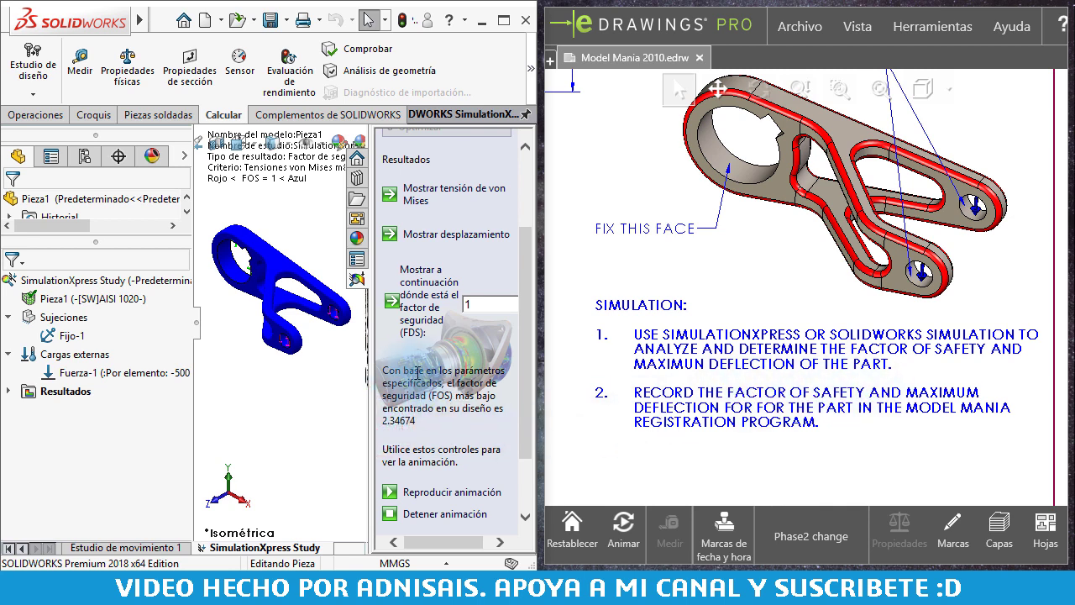
pyautogui.click(438, 237)
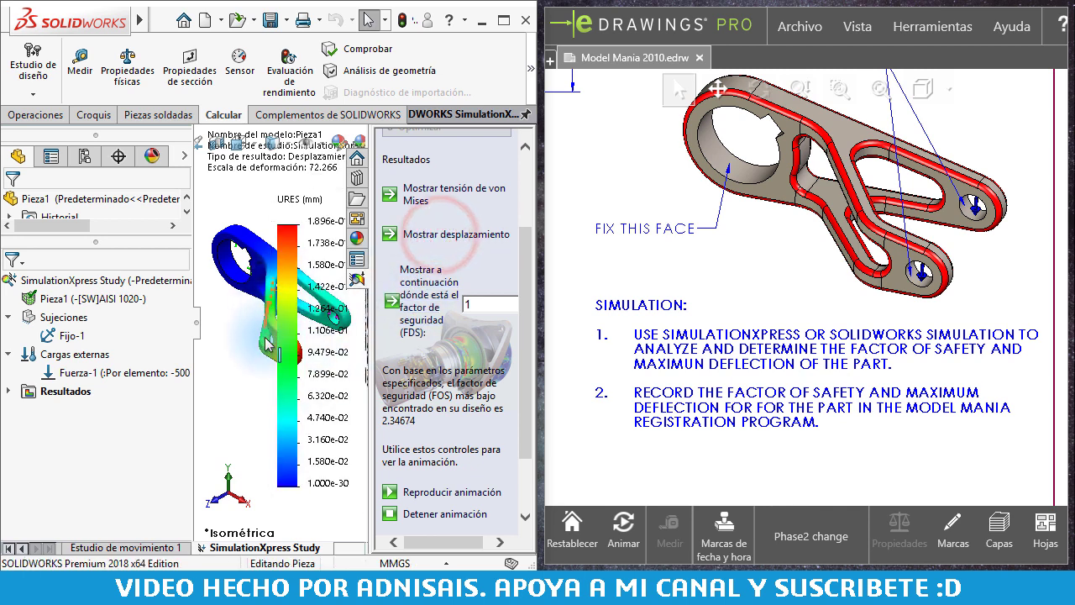
# Orbit the model to a side view and shift the colour legend slightly left.
pyautogui.moveTo(254, 372); pyautogui.dragTo(241, 425, button='middle')
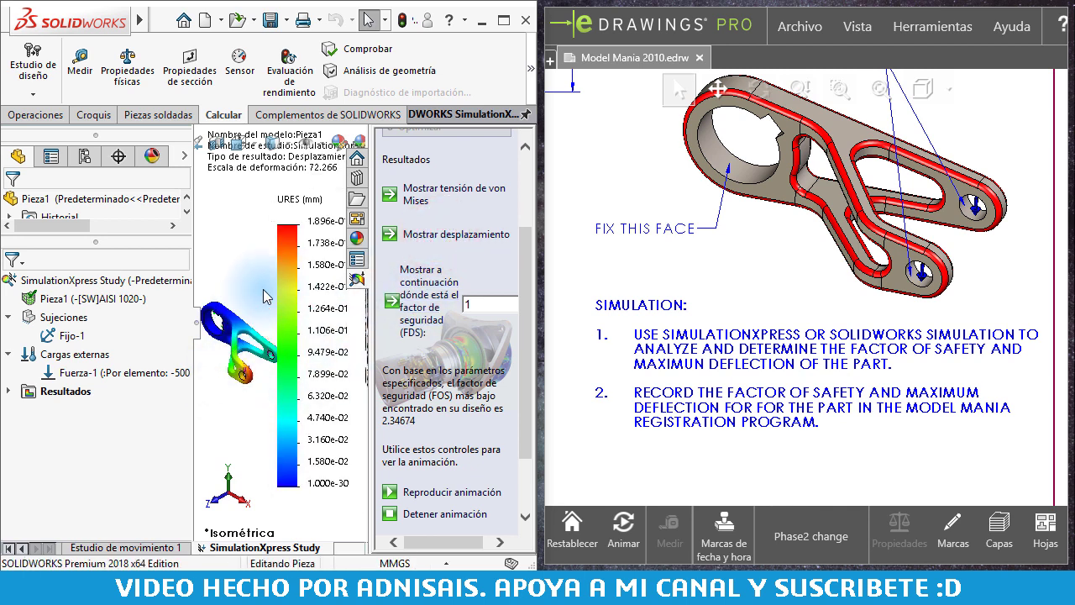
pyautogui.click(292, 245)
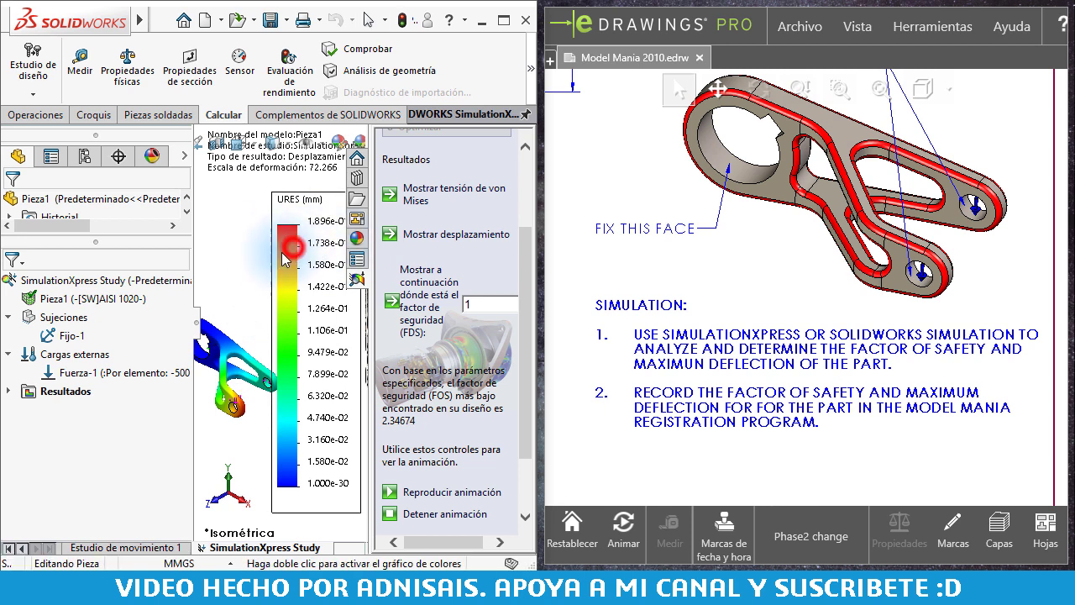
pyautogui.moveTo(264, 260); pyautogui.dragTo(268, 256)
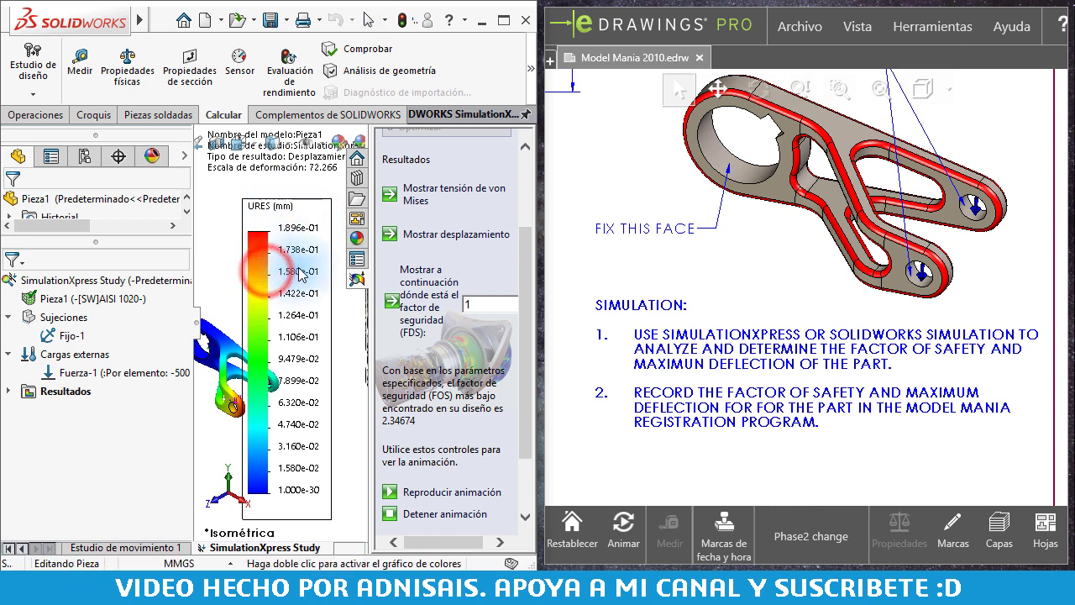
pyautogui.click(231, 298)
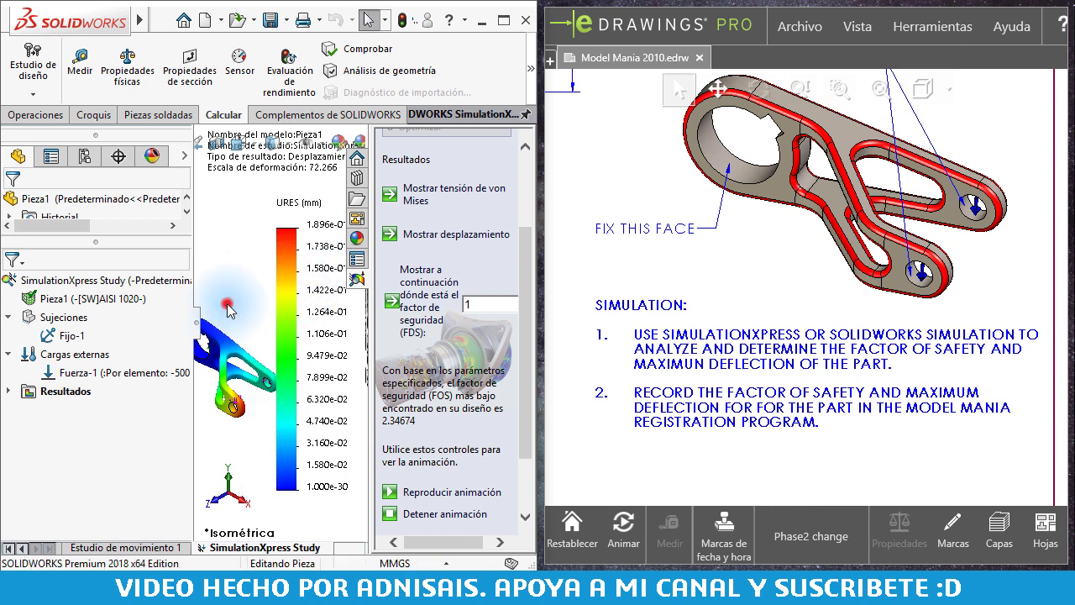
pyautogui.scroll(3, 259, 355)
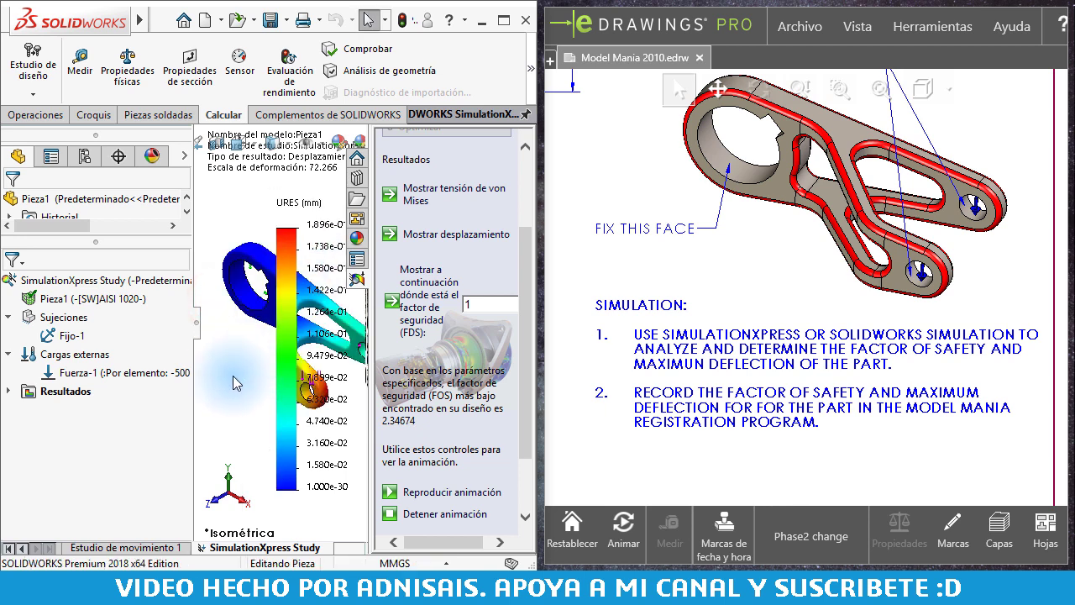
pyautogui.click(232, 376)
# Maximize the window, move the legend right, and show the von Mises plot peaking at 1.498e+08 N/m^2.
pyautogui.click(509, 12)
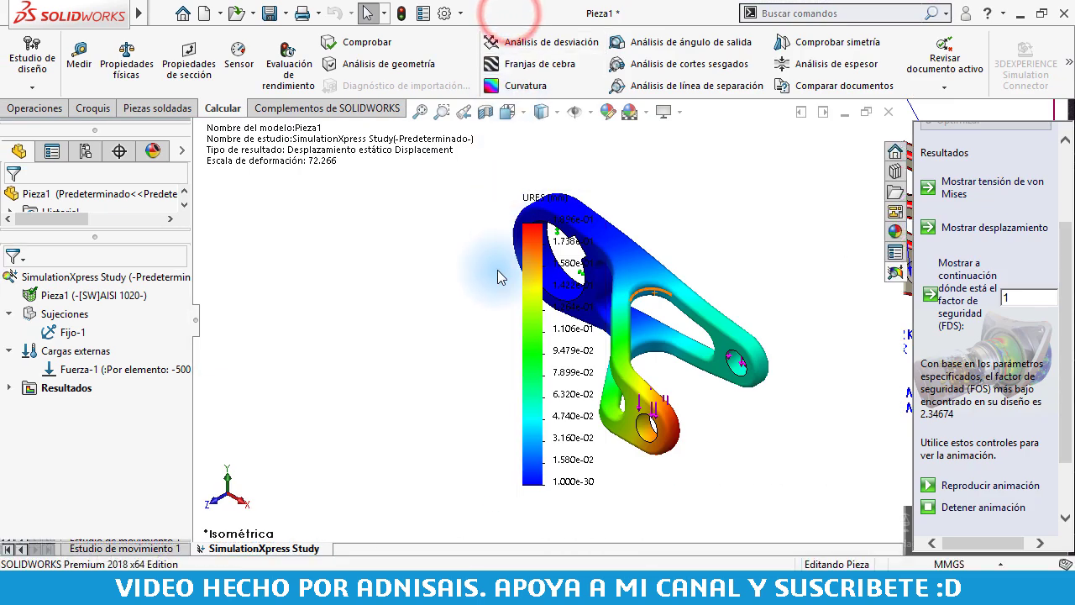
pyautogui.moveTo(707, 338); pyautogui.dragTo(726, 336)
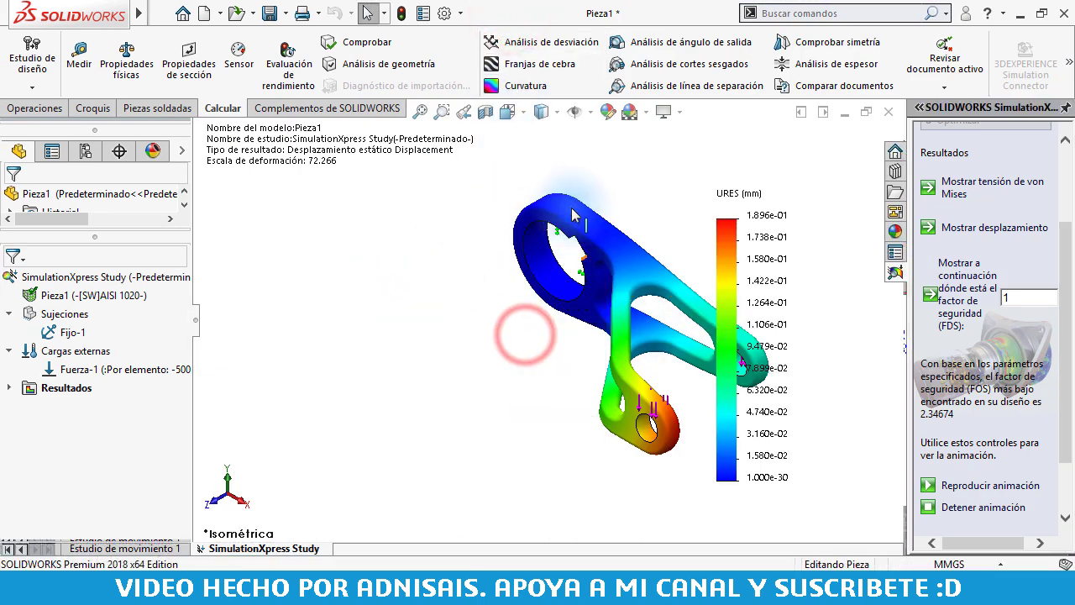
pyautogui.click(970, 193)
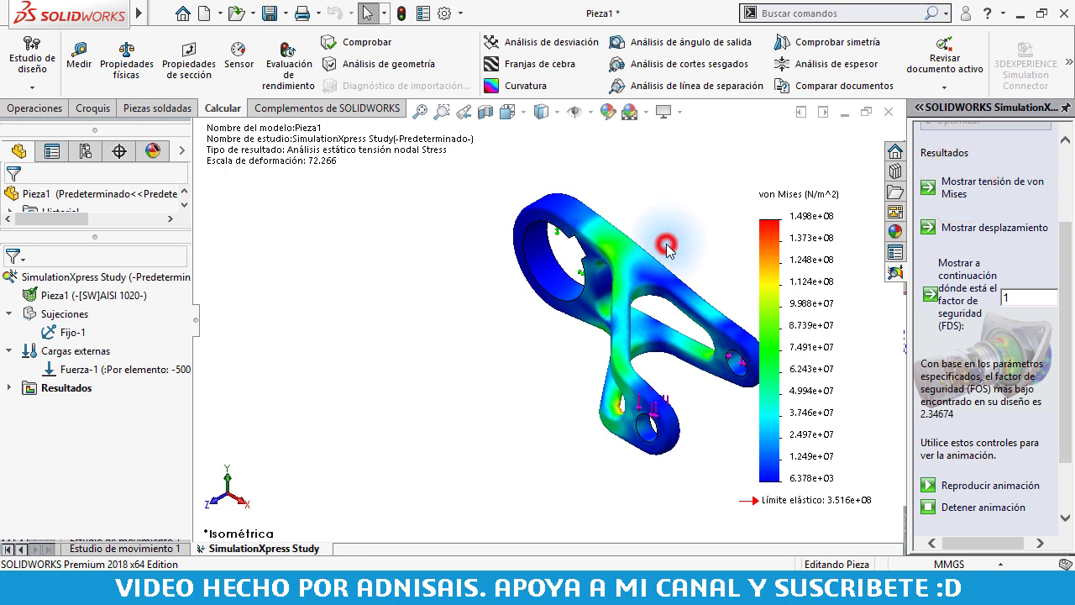
pyautogui.scroll(-3, 663, 244)
pyautogui.moveTo(664, 247)
pyautogui.mouseDown(button='middle')
pyautogui.moveTo(722, 248)
pyautogui.moveTo(703, 260)
pyautogui.mouseUp(button='middle')
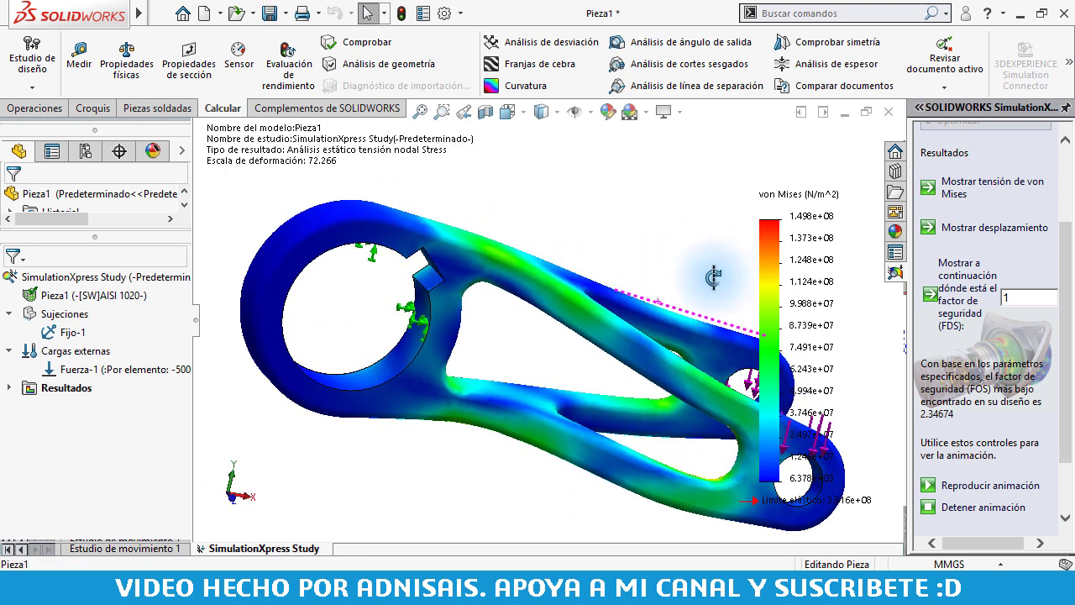
pyautogui.scroll(3, 671, 319)
pyautogui.scroll(-2, 638, 382)
pyautogui.scroll(-1, 638, 382)
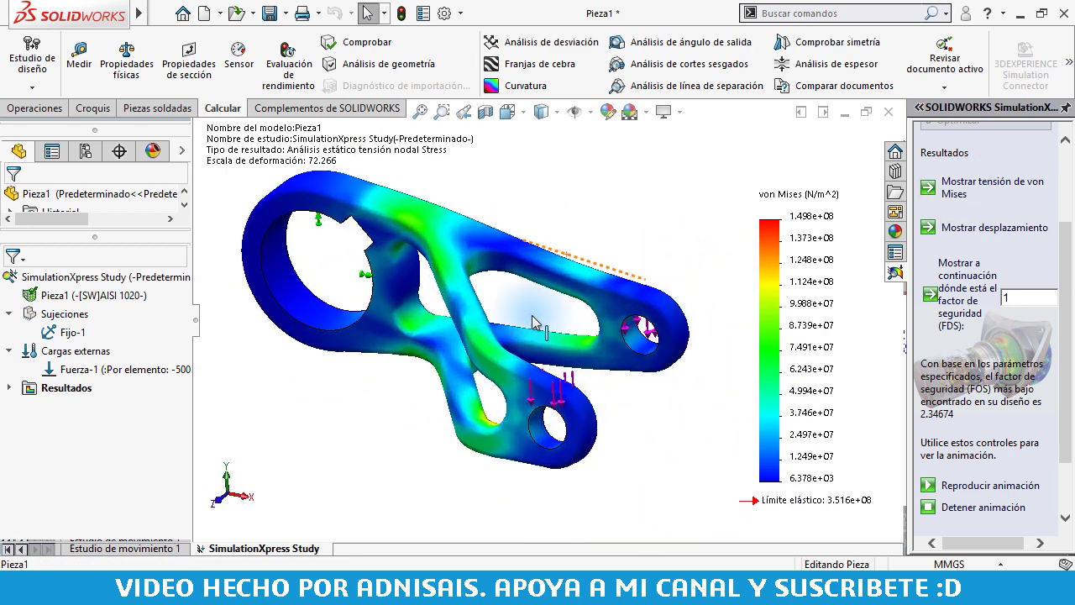